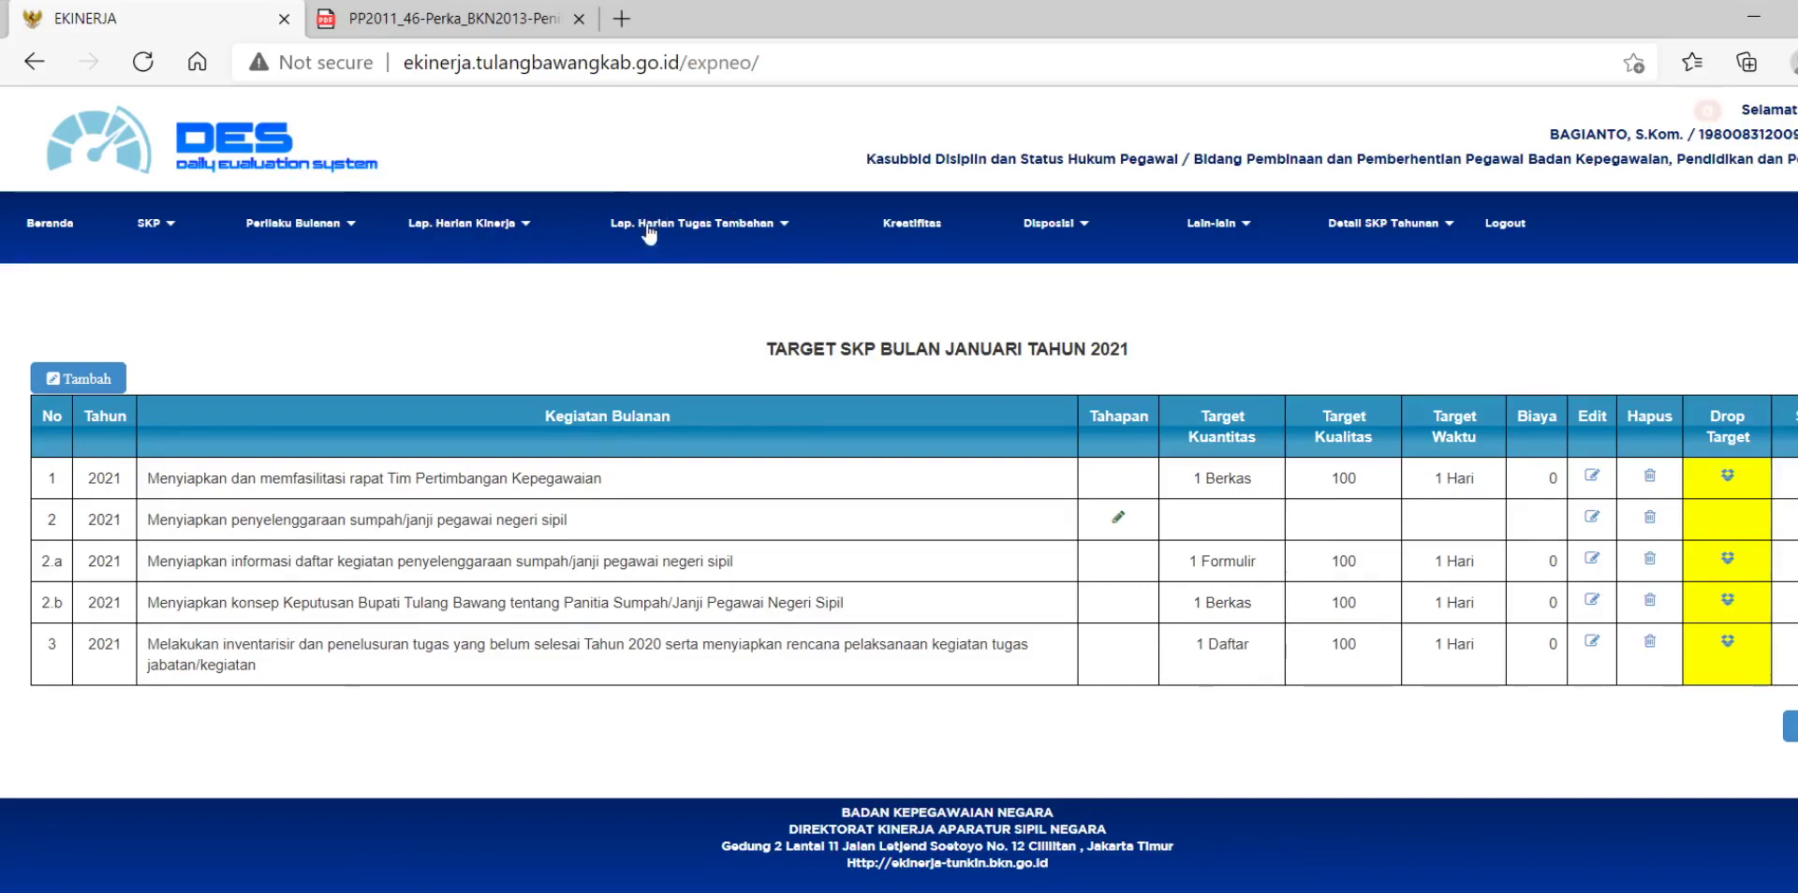
{"action": "left_click", "coordinate": [525, 236]}
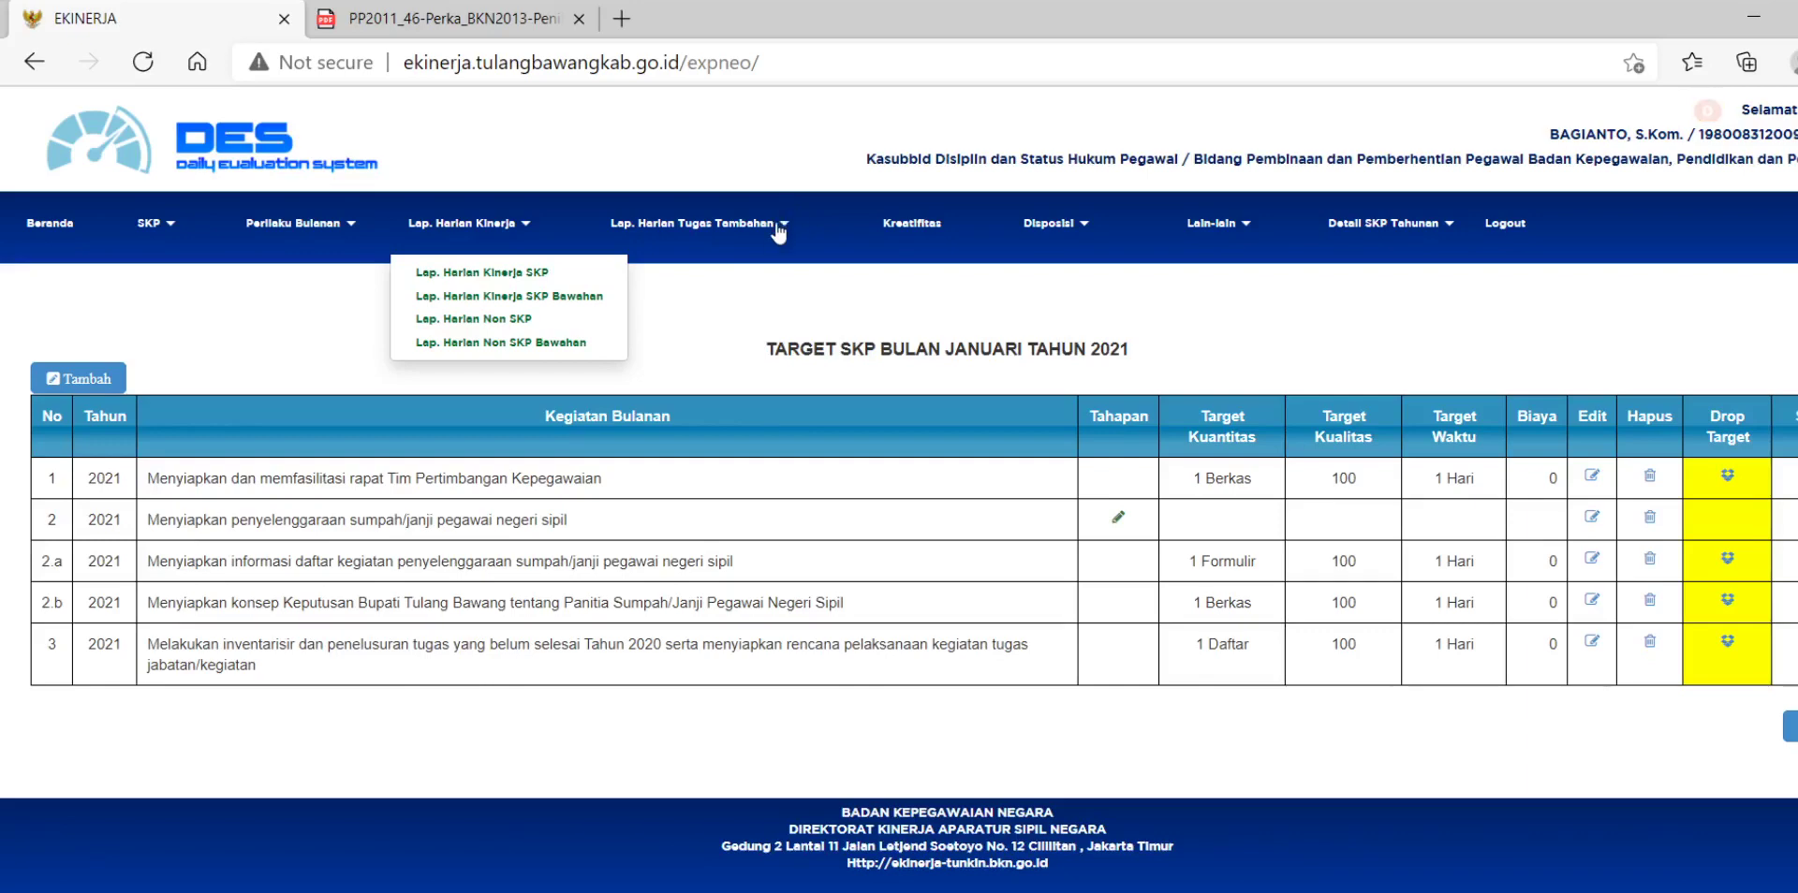
{"action": "left_click", "coordinate": [176, 234]}
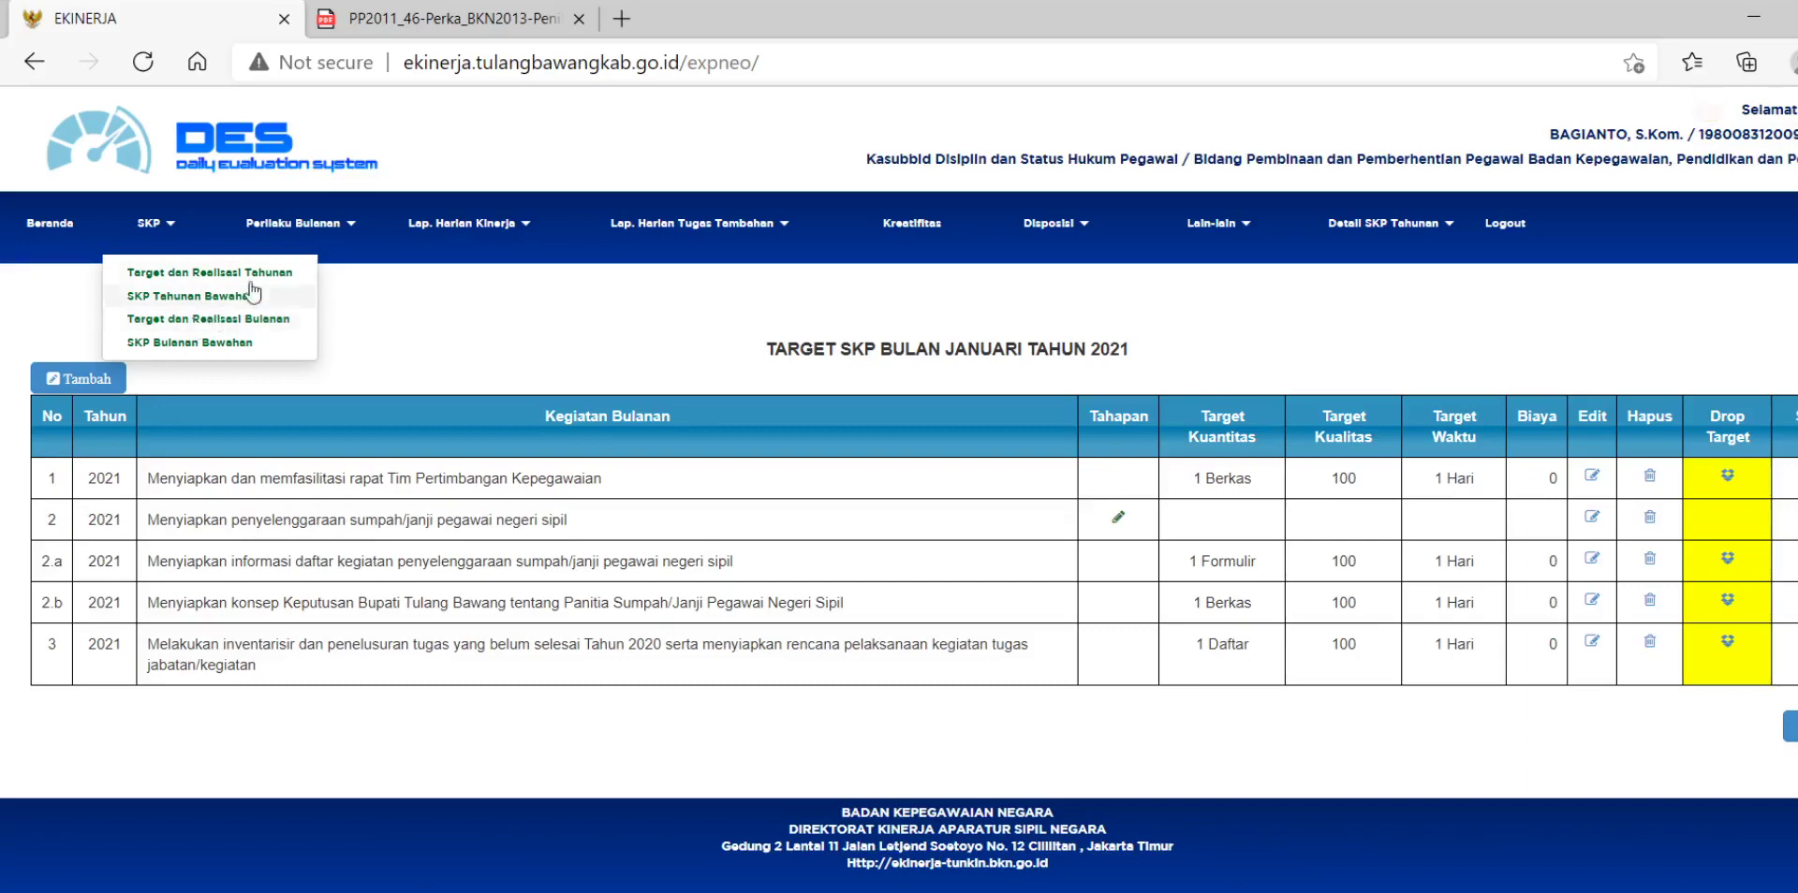
{"action": "left_click", "coordinate": [509, 224]}
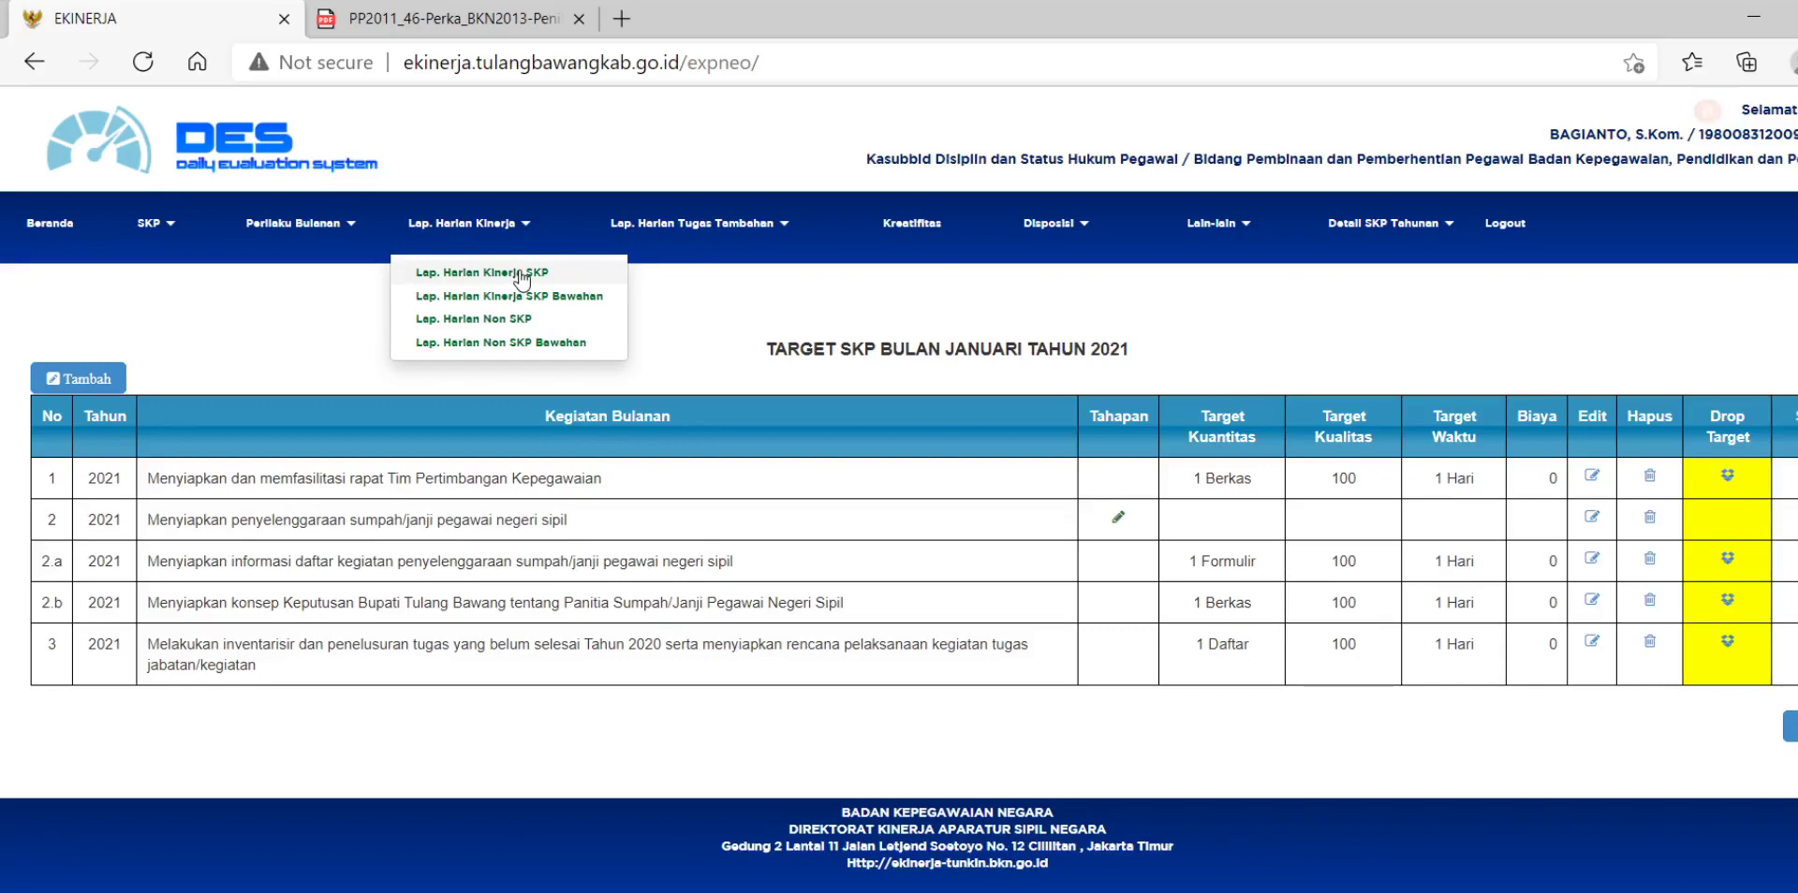
{"action": "left_click", "coordinate": [174, 233]}
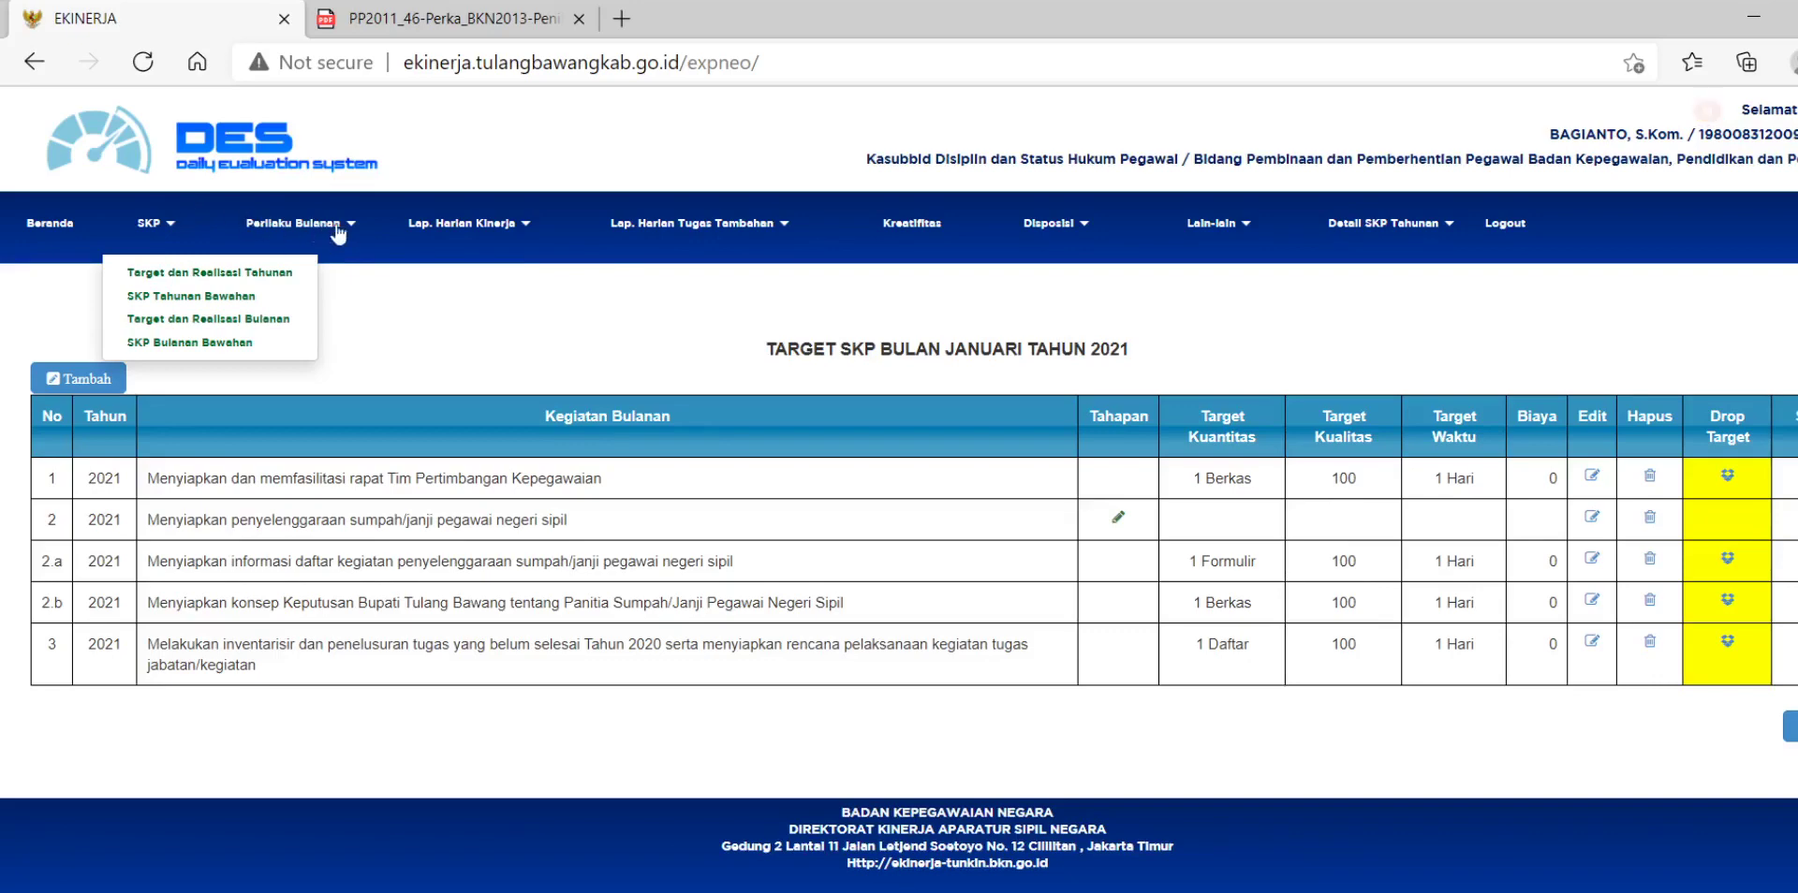
{"action": "left_click", "coordinate": [454, 234]}
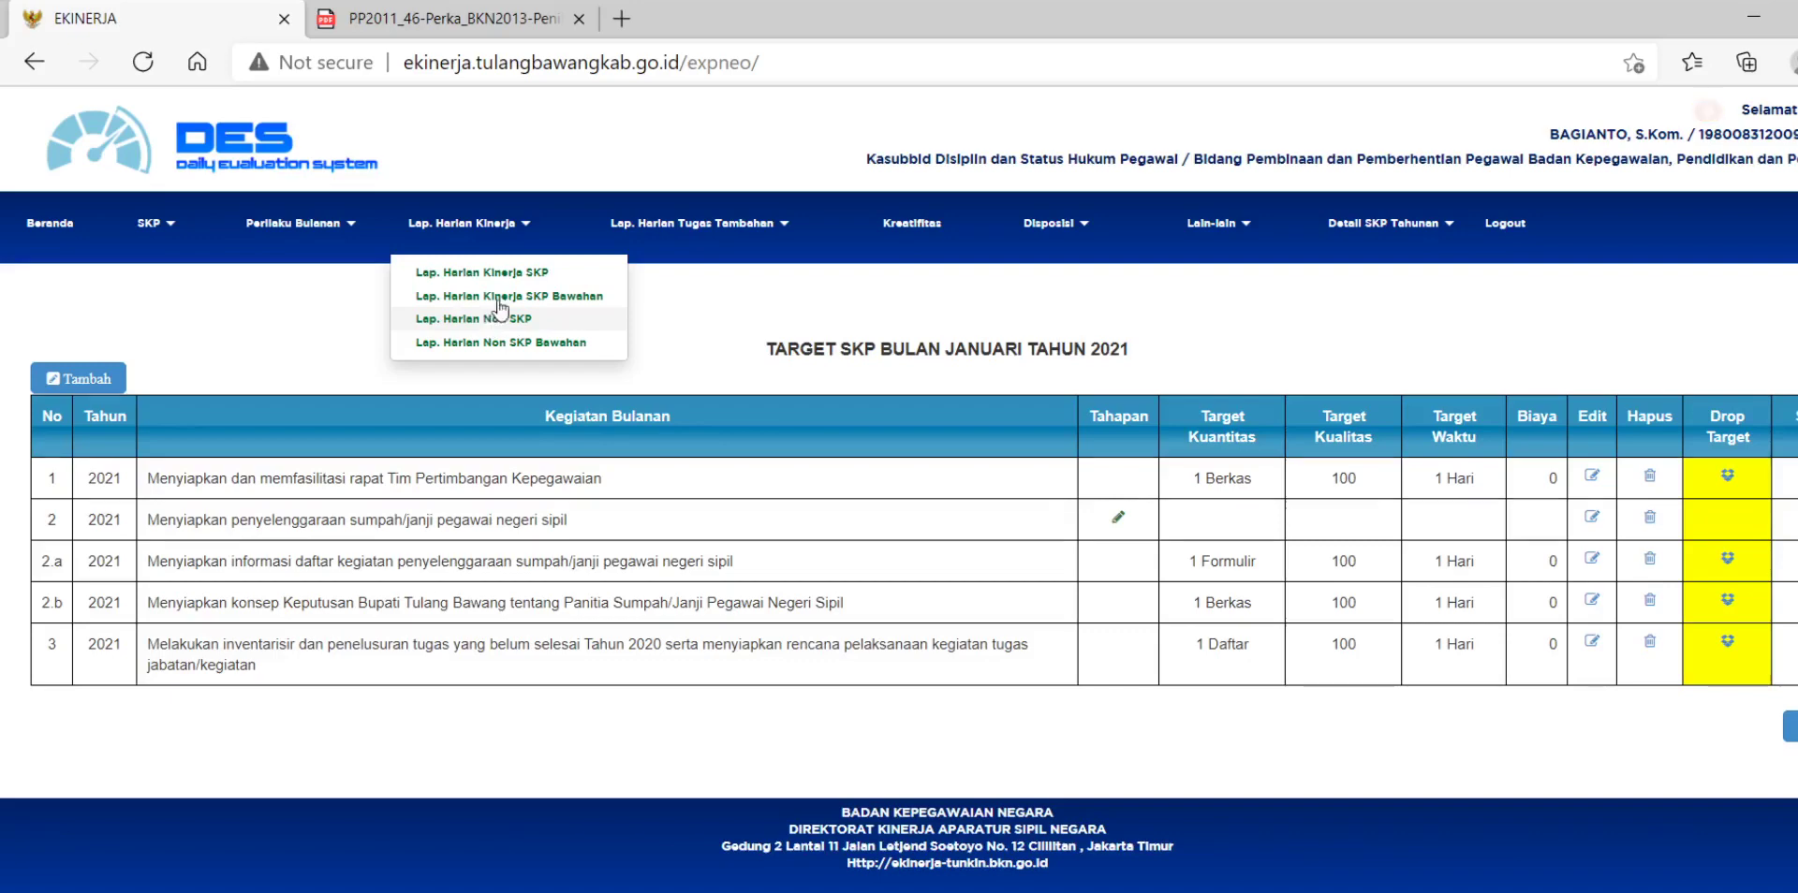
{"action": "left_click", "coordinate": [705, 227]}
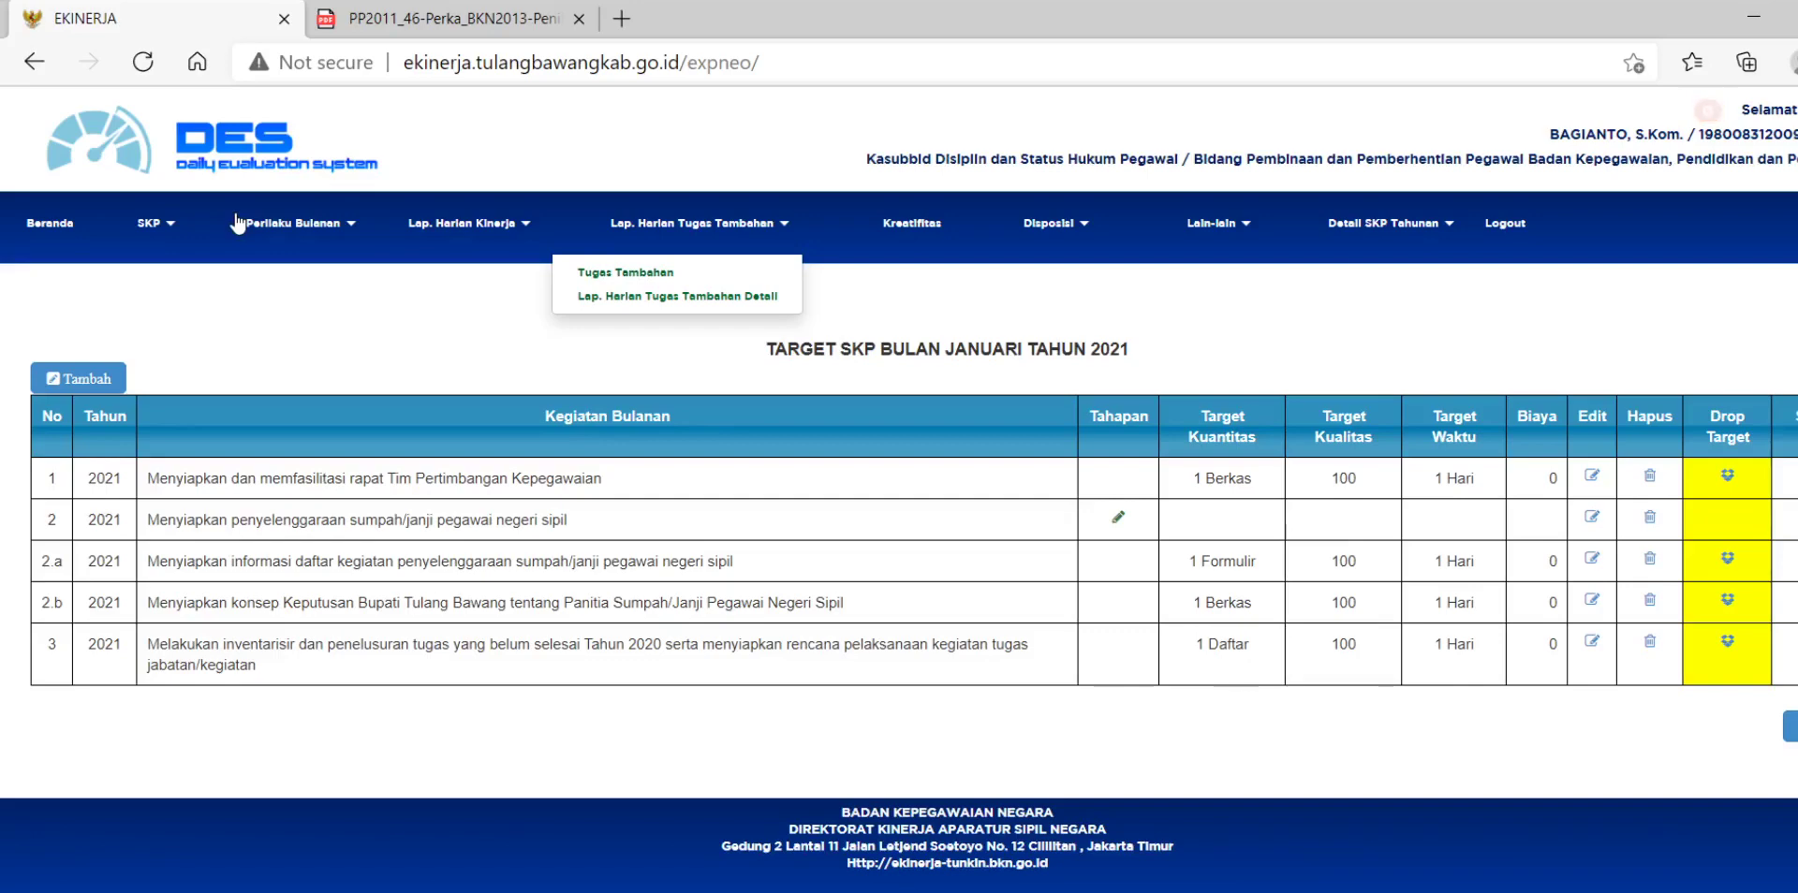
Start a new daily Non SKP (Lap. Harian Non SKP) entry and set its date to 2021-01-04
{"action": "left_click", "coordinate": [464, 225]}
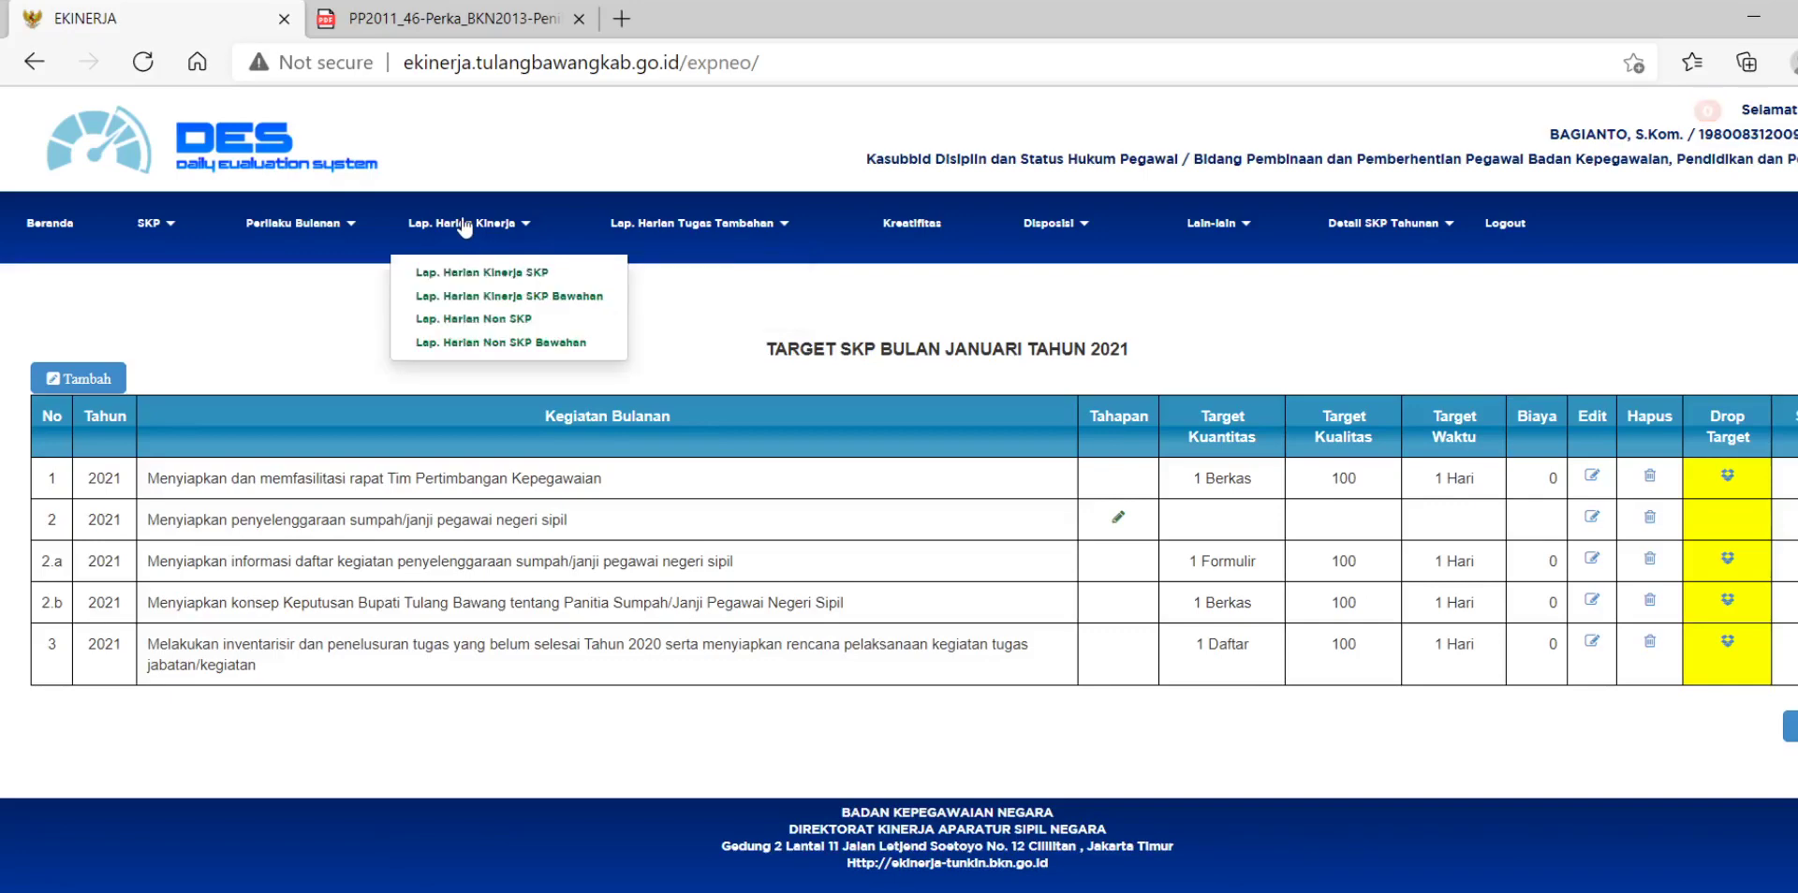
{"action": "left_click", "coordinate": [502, 323]}
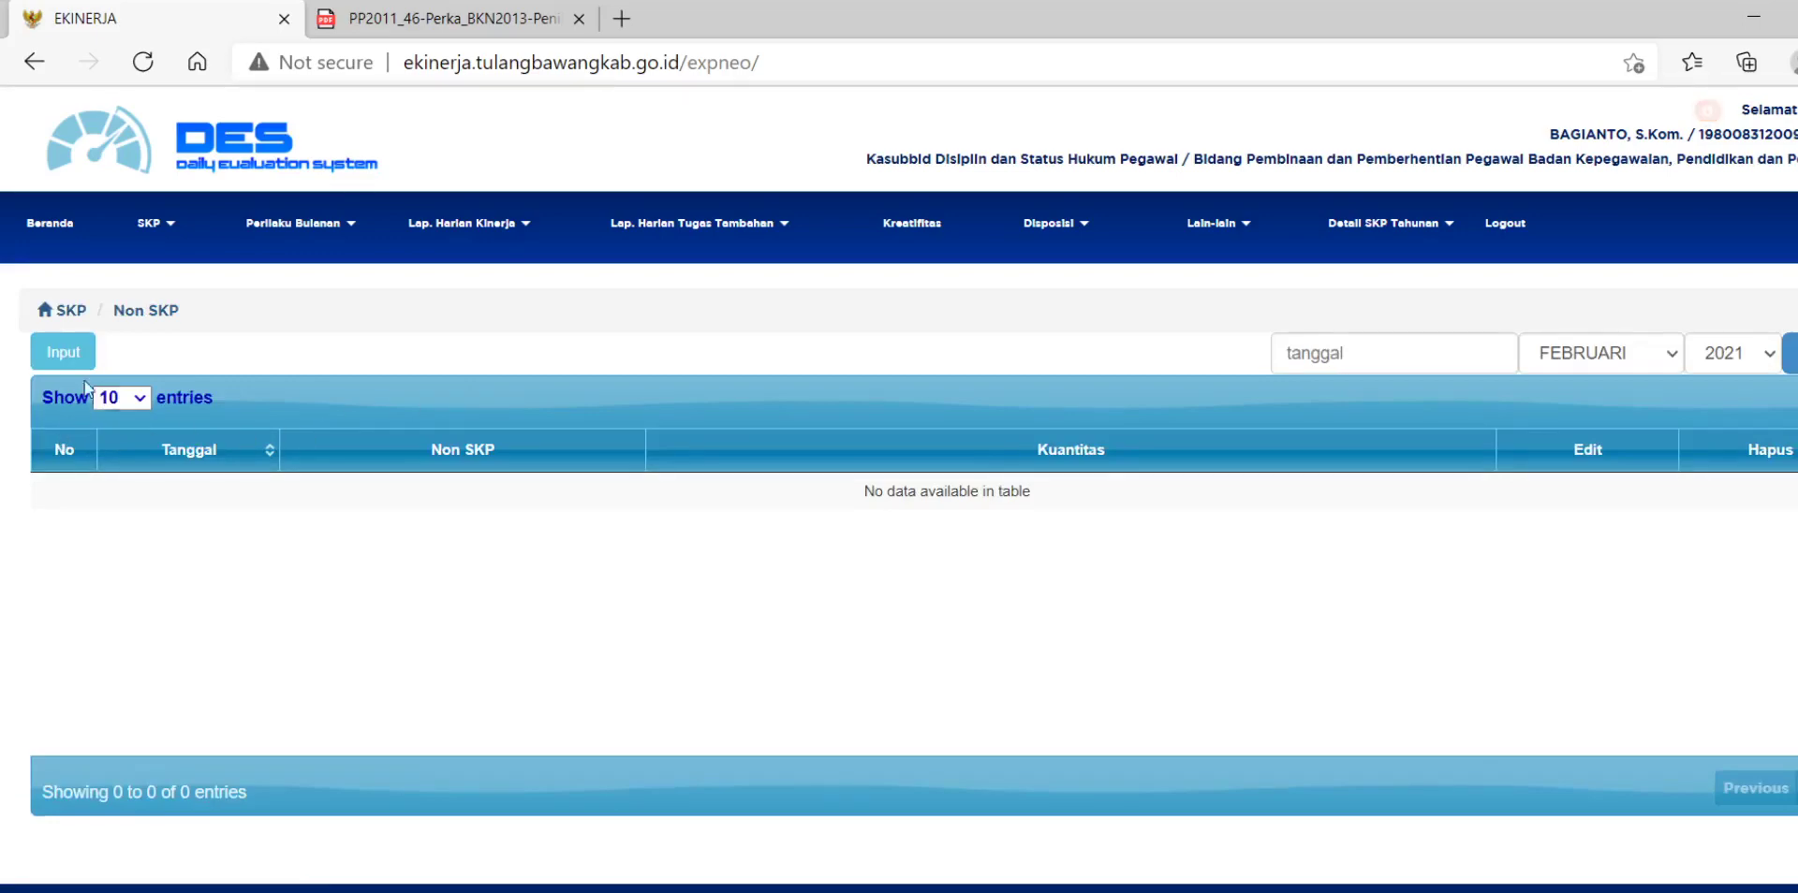
{"action": "left_click", "coordinate": [75, 352]}
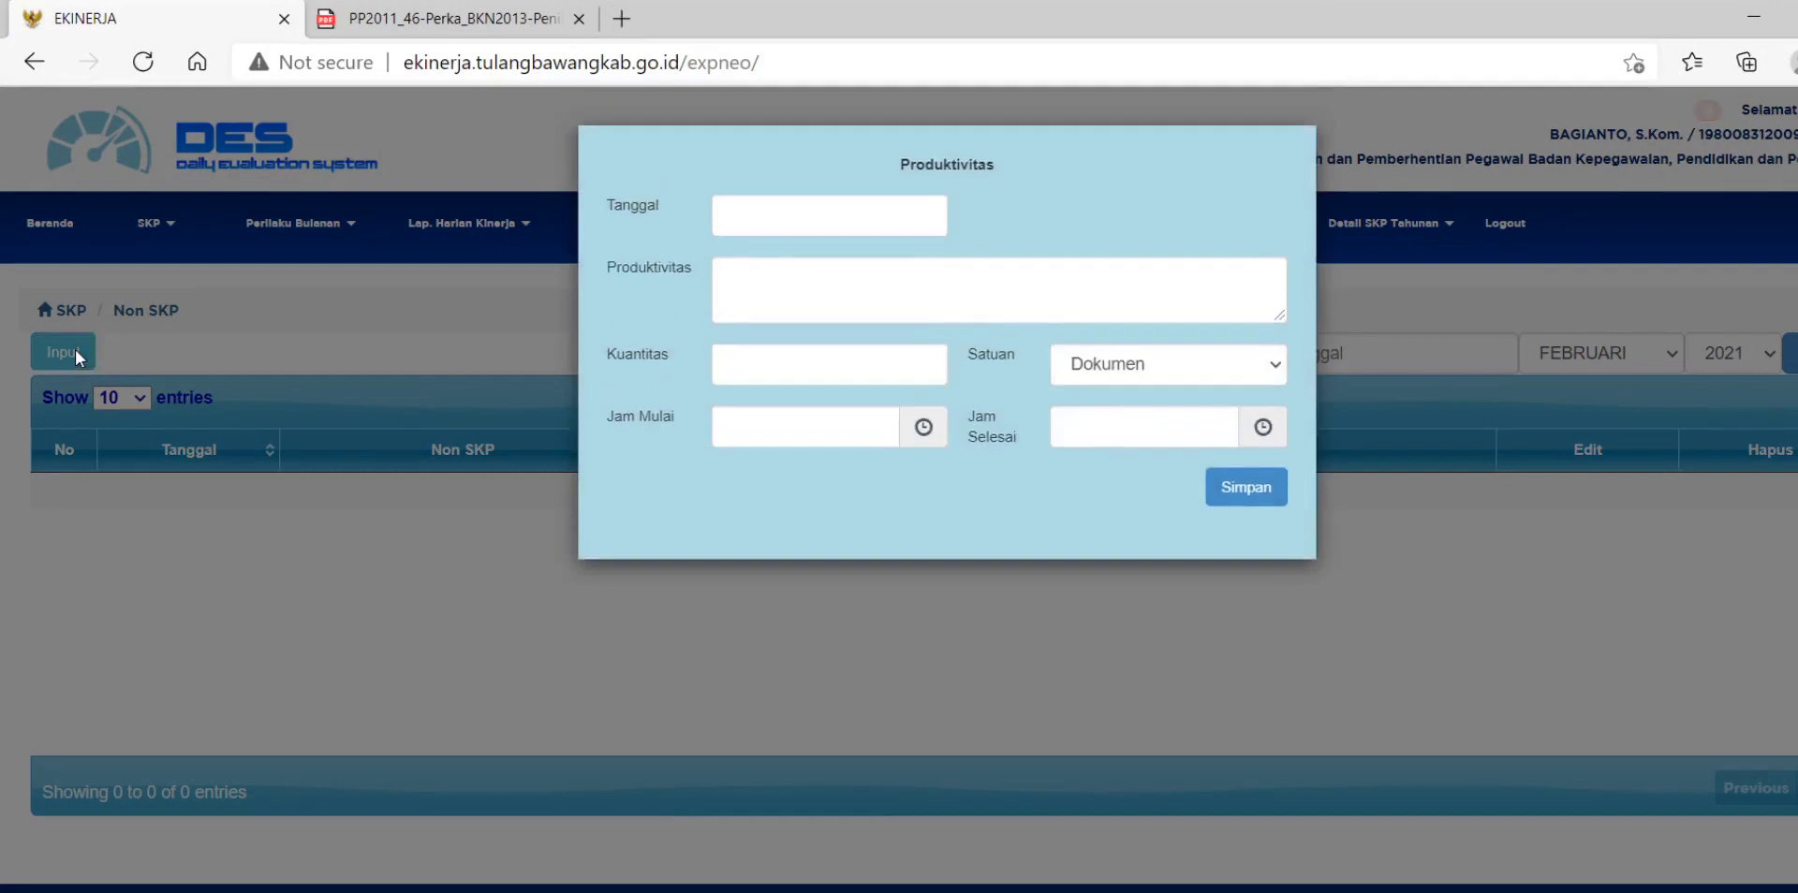
{"action": "left_click", "coordinate": [770, 215]}
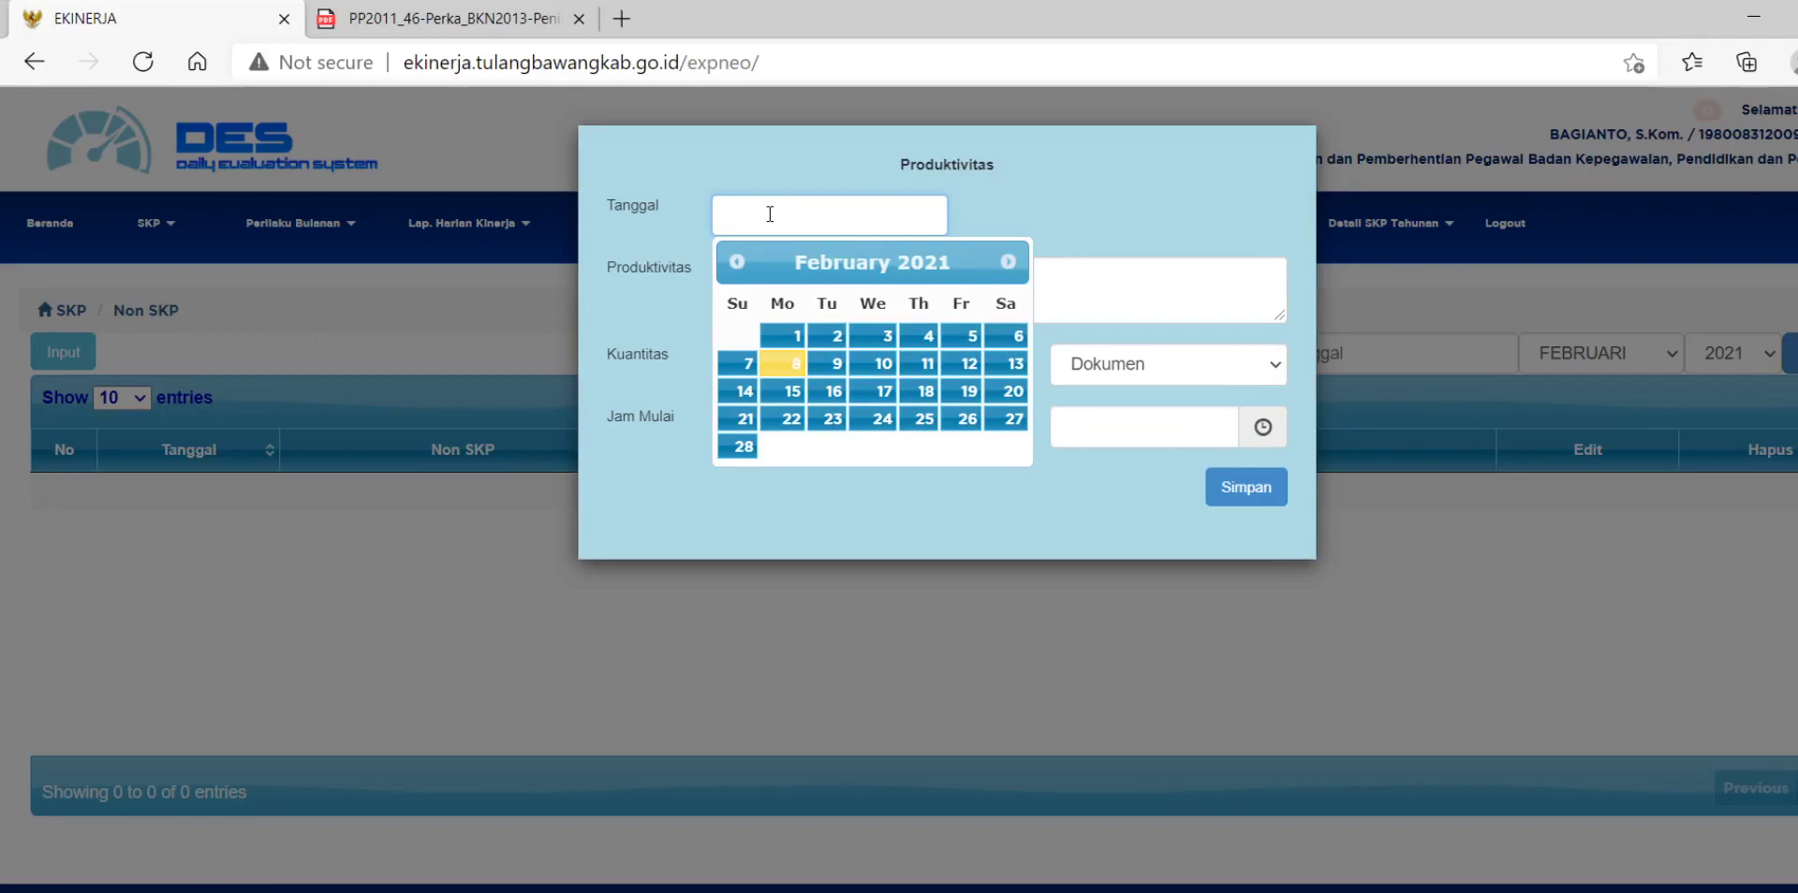
{"action": "type", "text": "2021-01-04"}
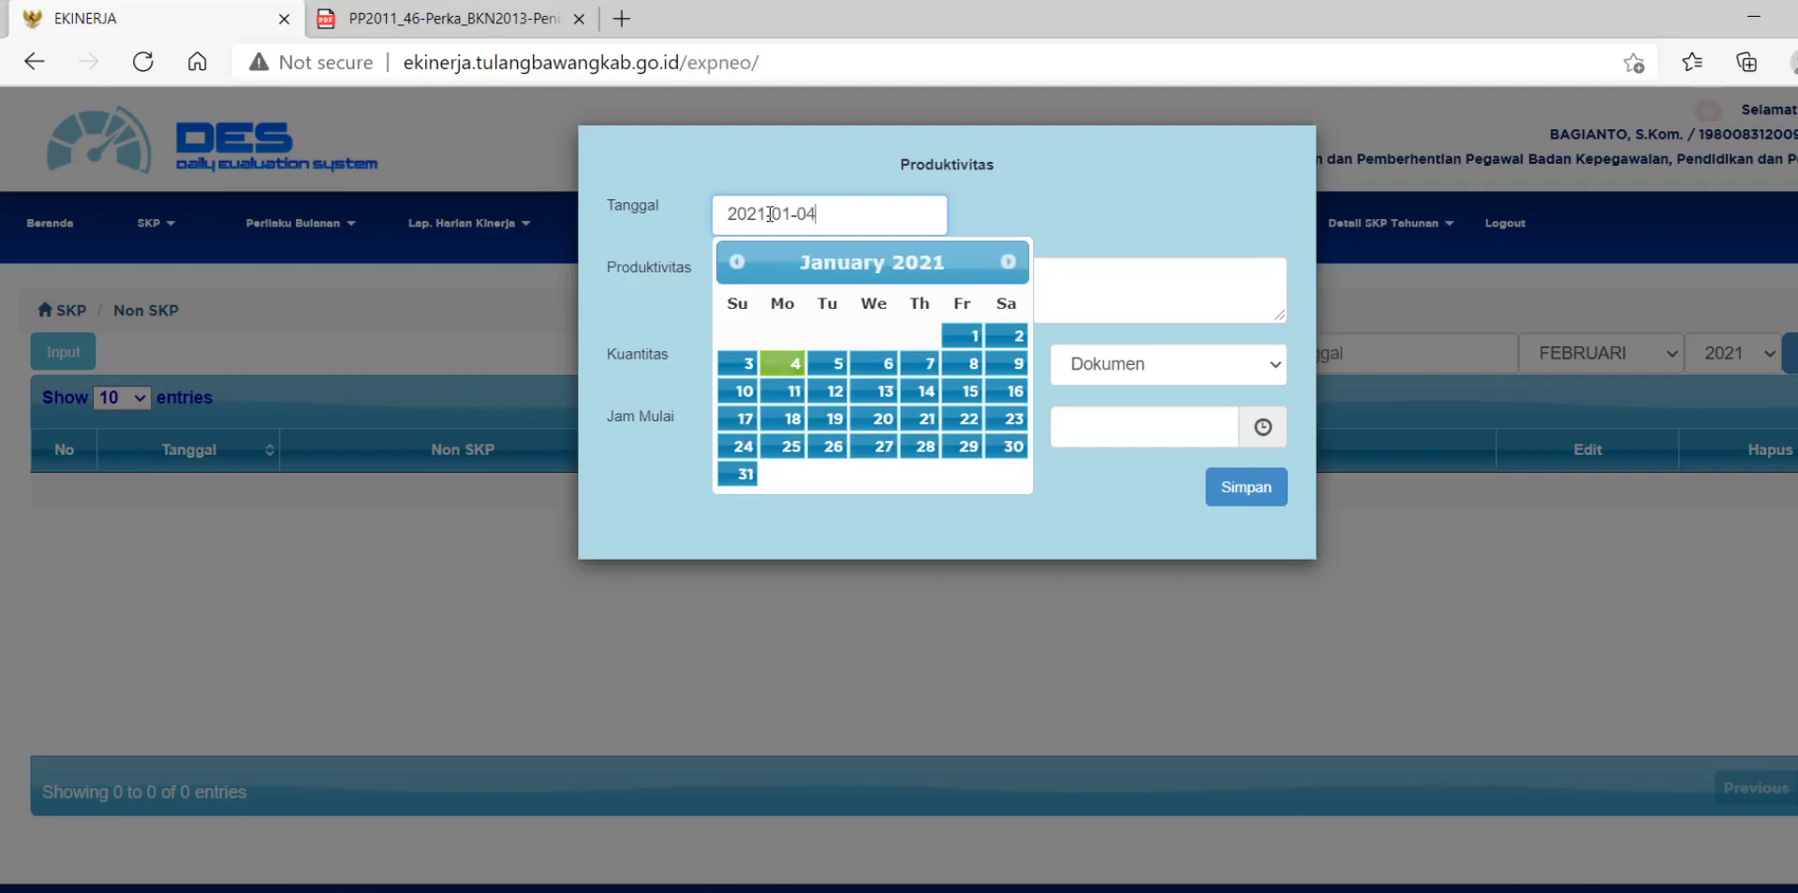
{"action": "left_click", "coordinate": [790, 367]}
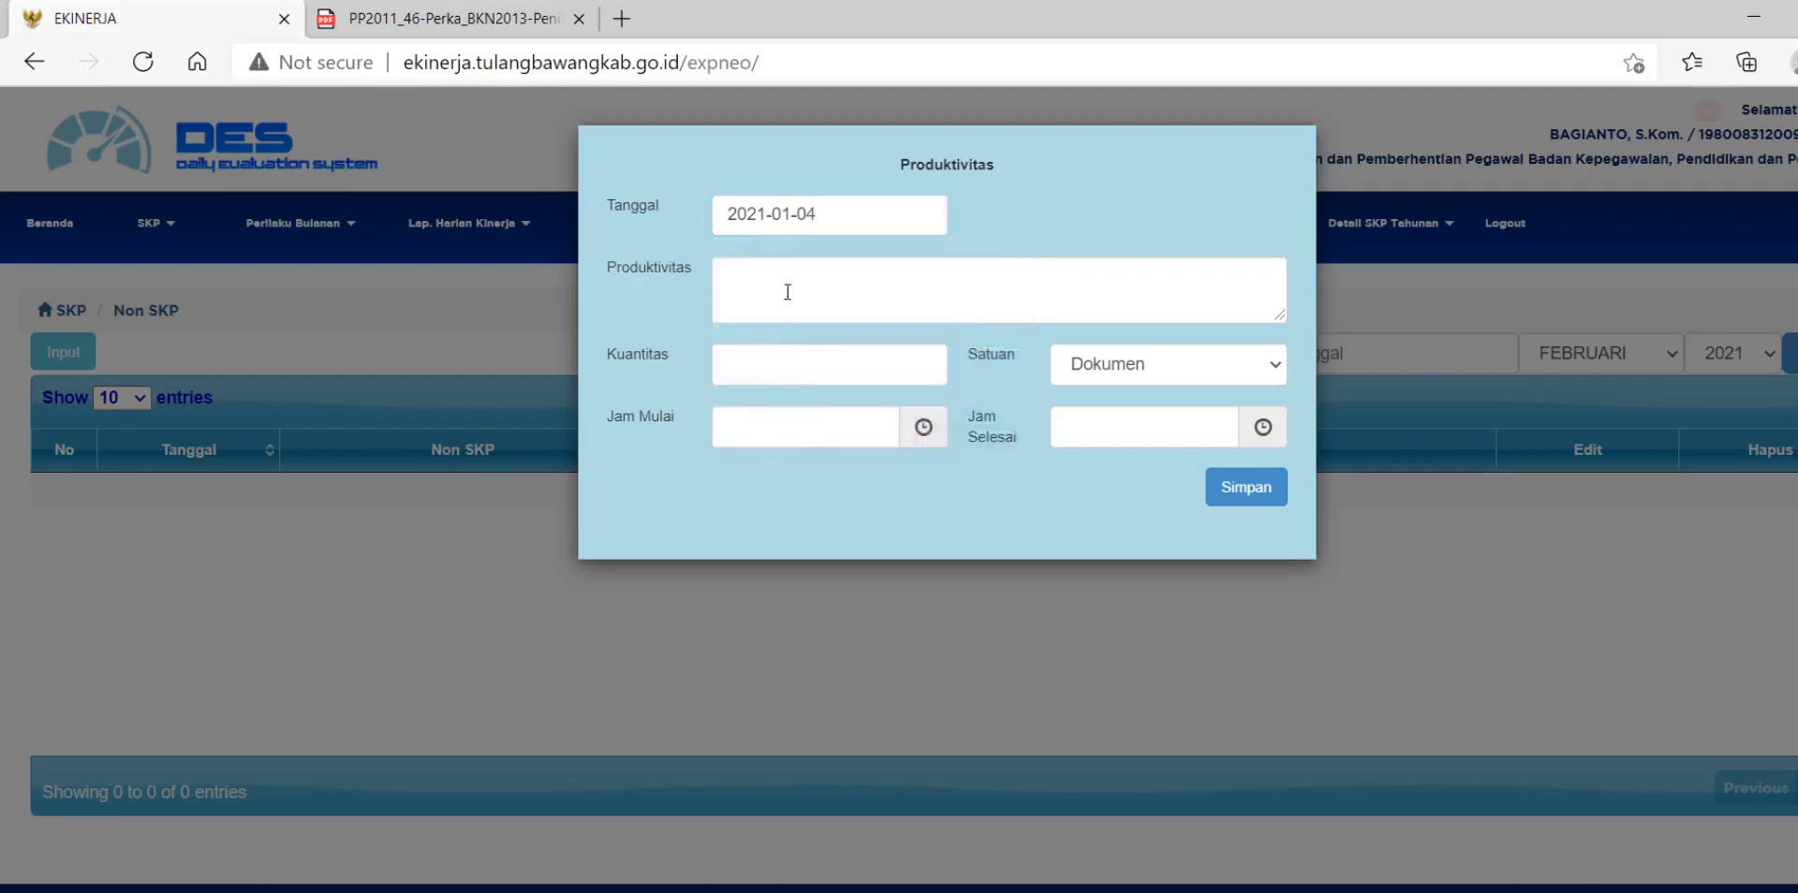
Describe the productivity as "Mengikuti apel pagi" with a quantity of 1 and the unit Daftar hadir
{"action": "left_click", "coordinate": [780, 283]}
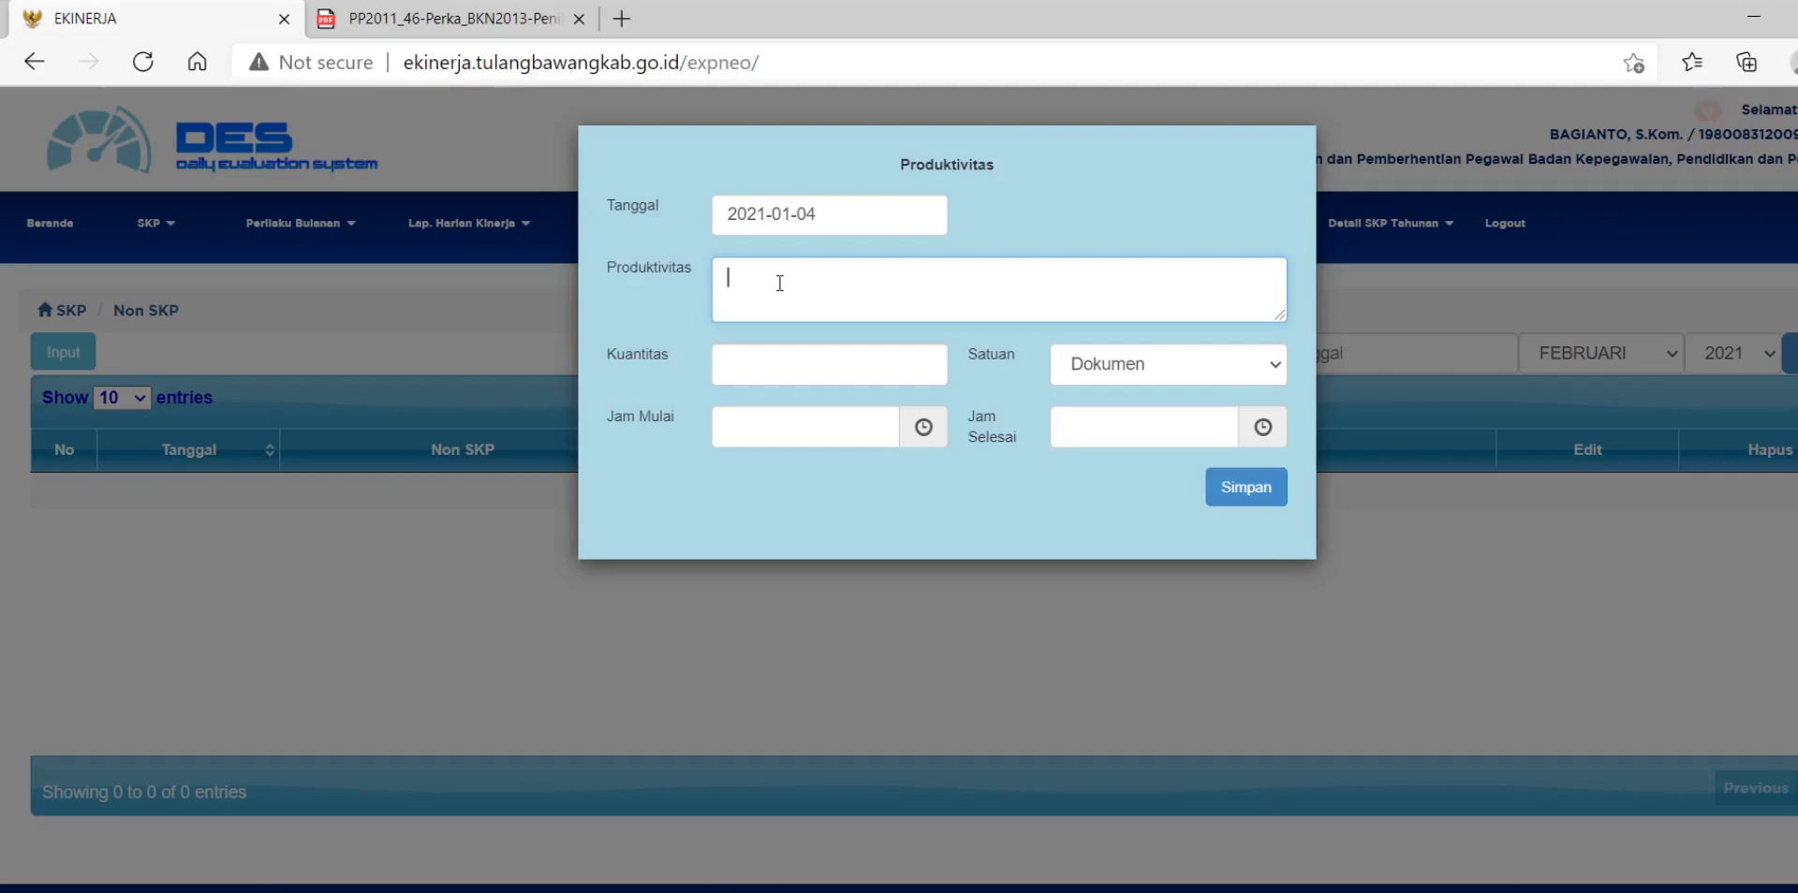
{"action": "type", "text": "Mengikuti apel pagi"}
{"action": "left_click", "coordinate": [747, 365]}
{"action": "type", "text": "1"}
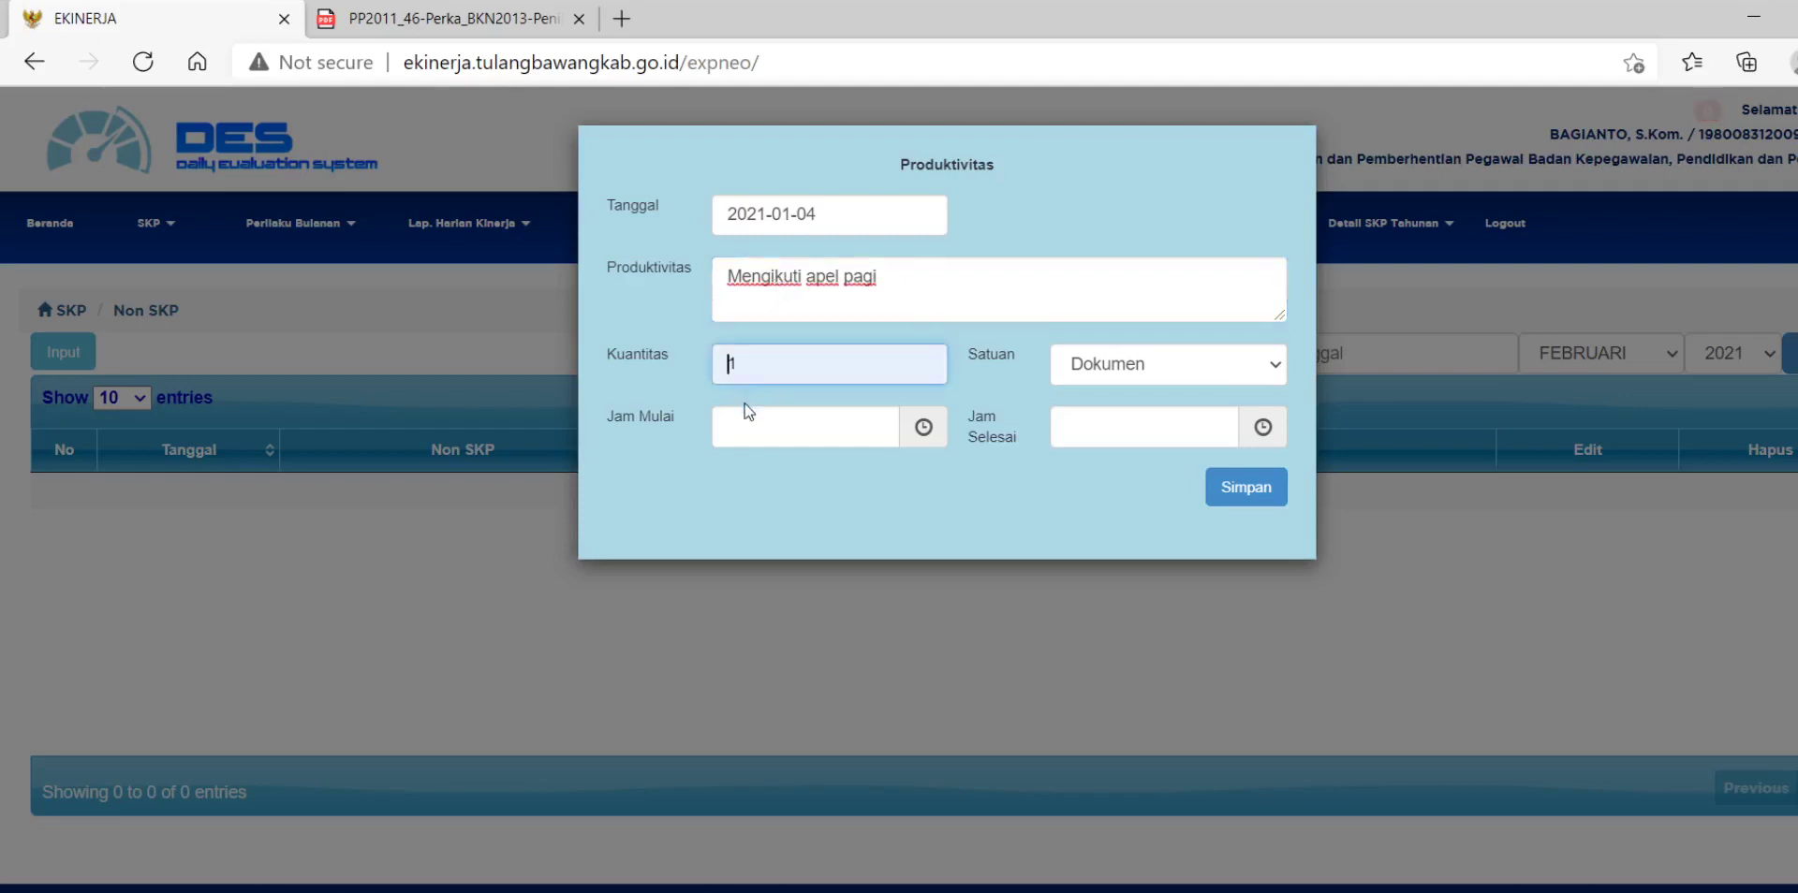
{"action": "left_click", "coordinate": [1127, 365]}
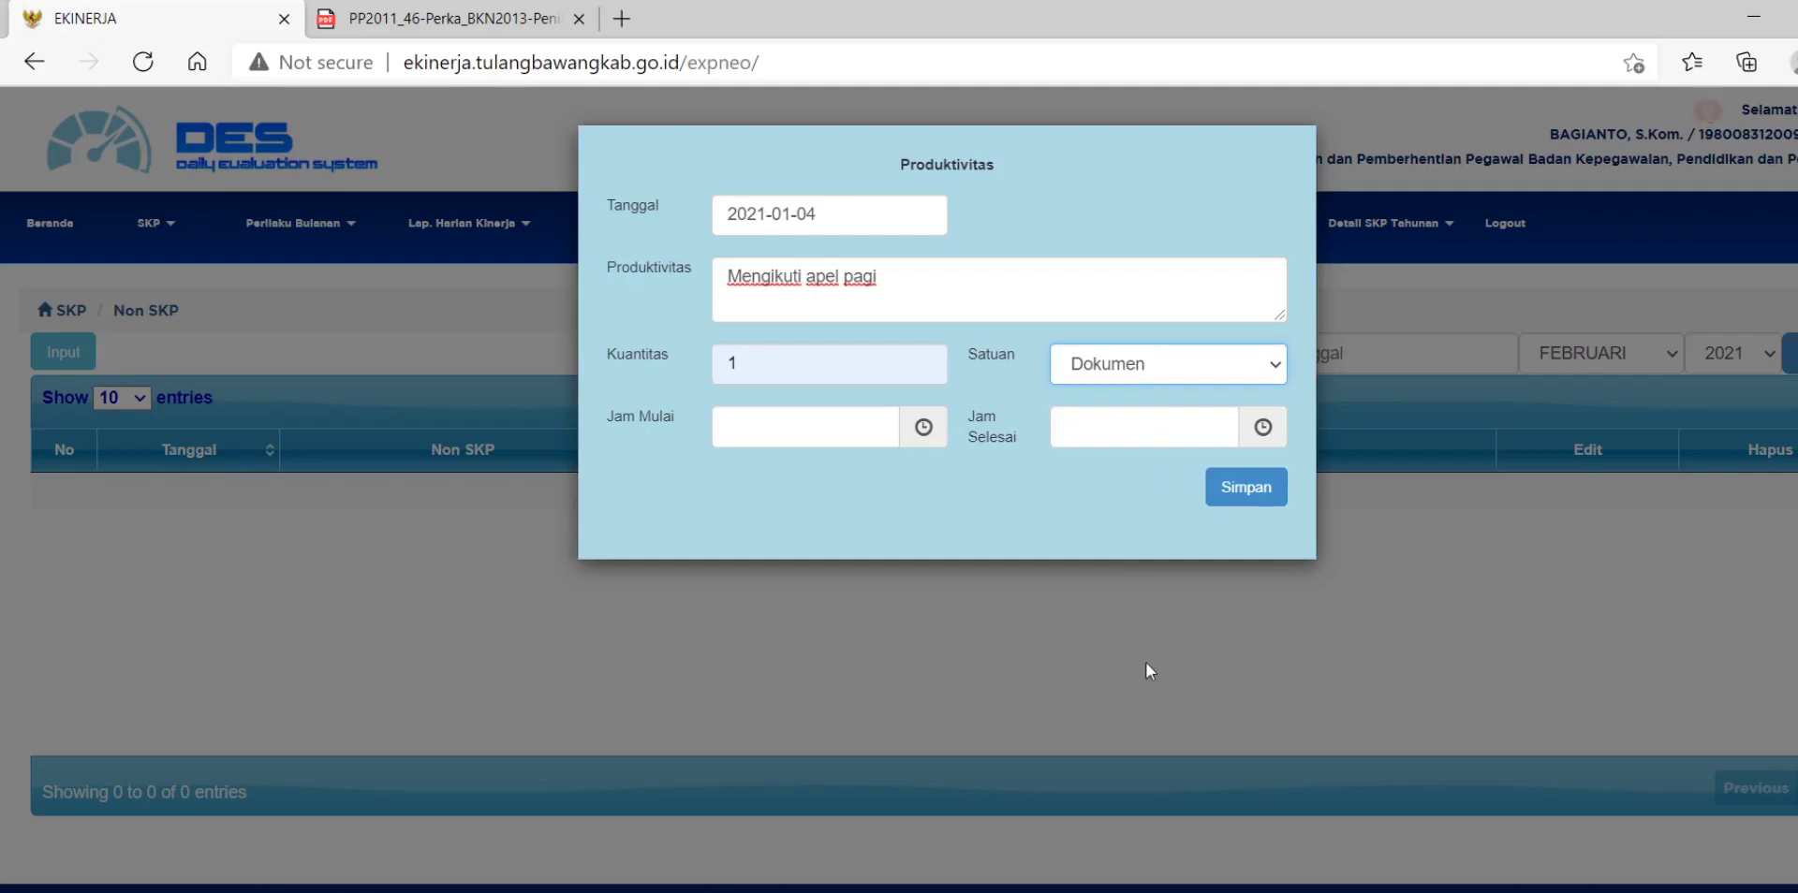
{"action": "key", "text": "Up"}
Set the start time to 7:30 and the end time to 7:45, and save the Non SKP entry
{"action": "left_click", "coordinate": [803, 434]}
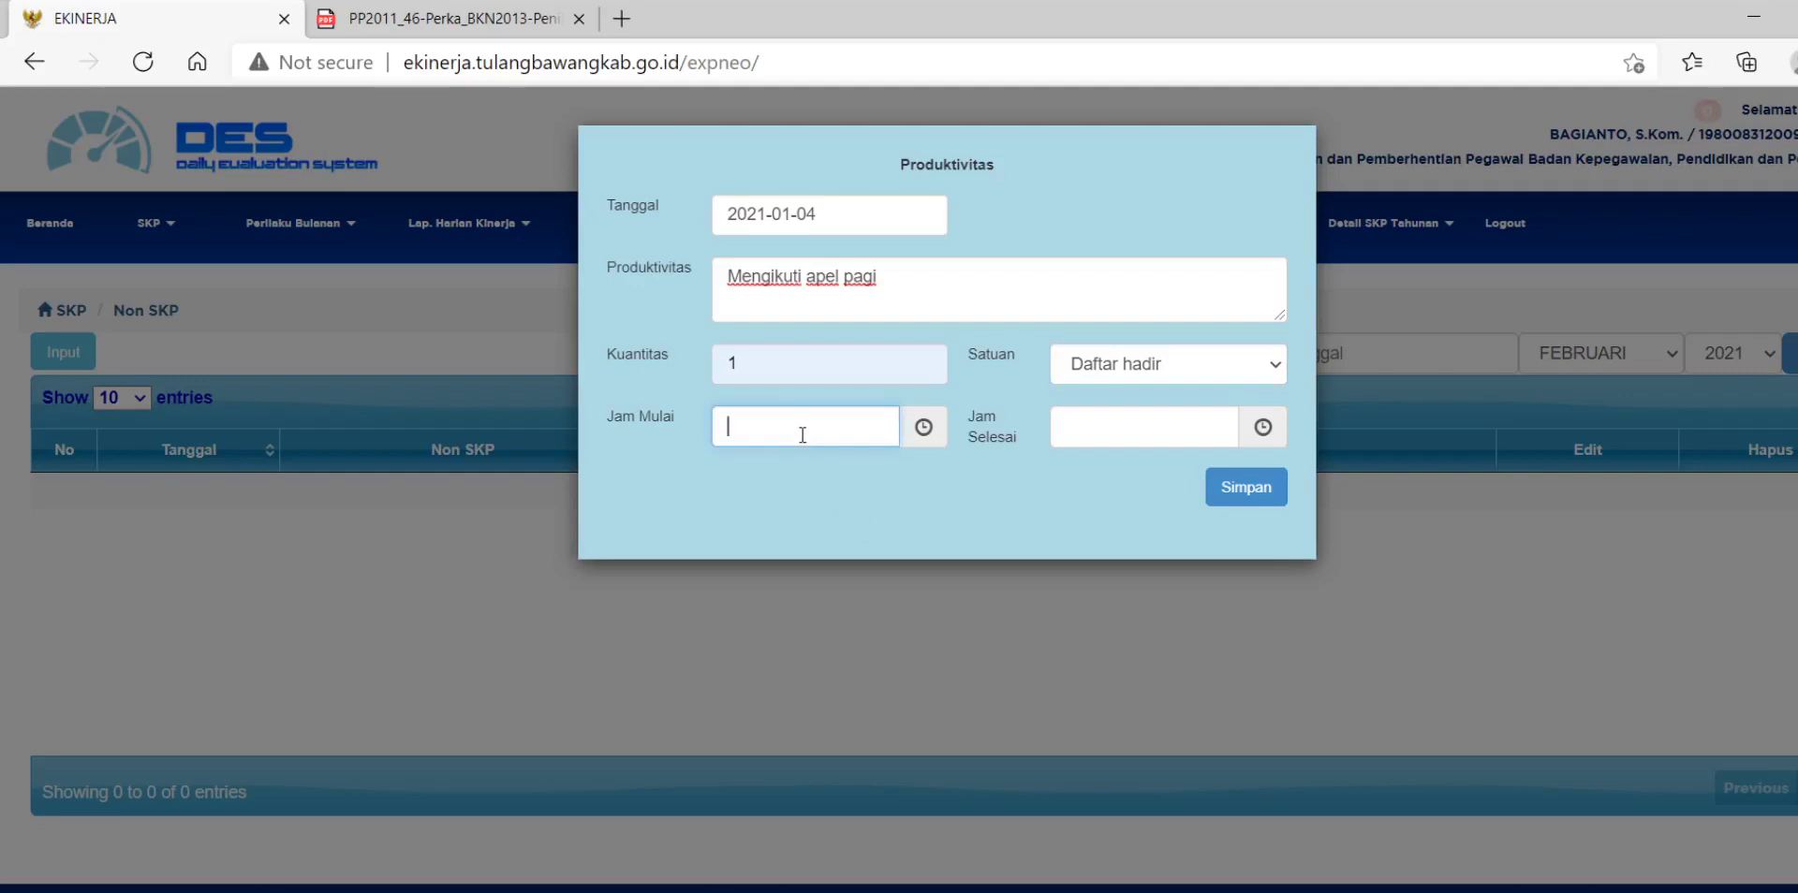
{"action": "type", "text": "7:30"}
{"action": "left_click", "coordinate": [1071, 431]}
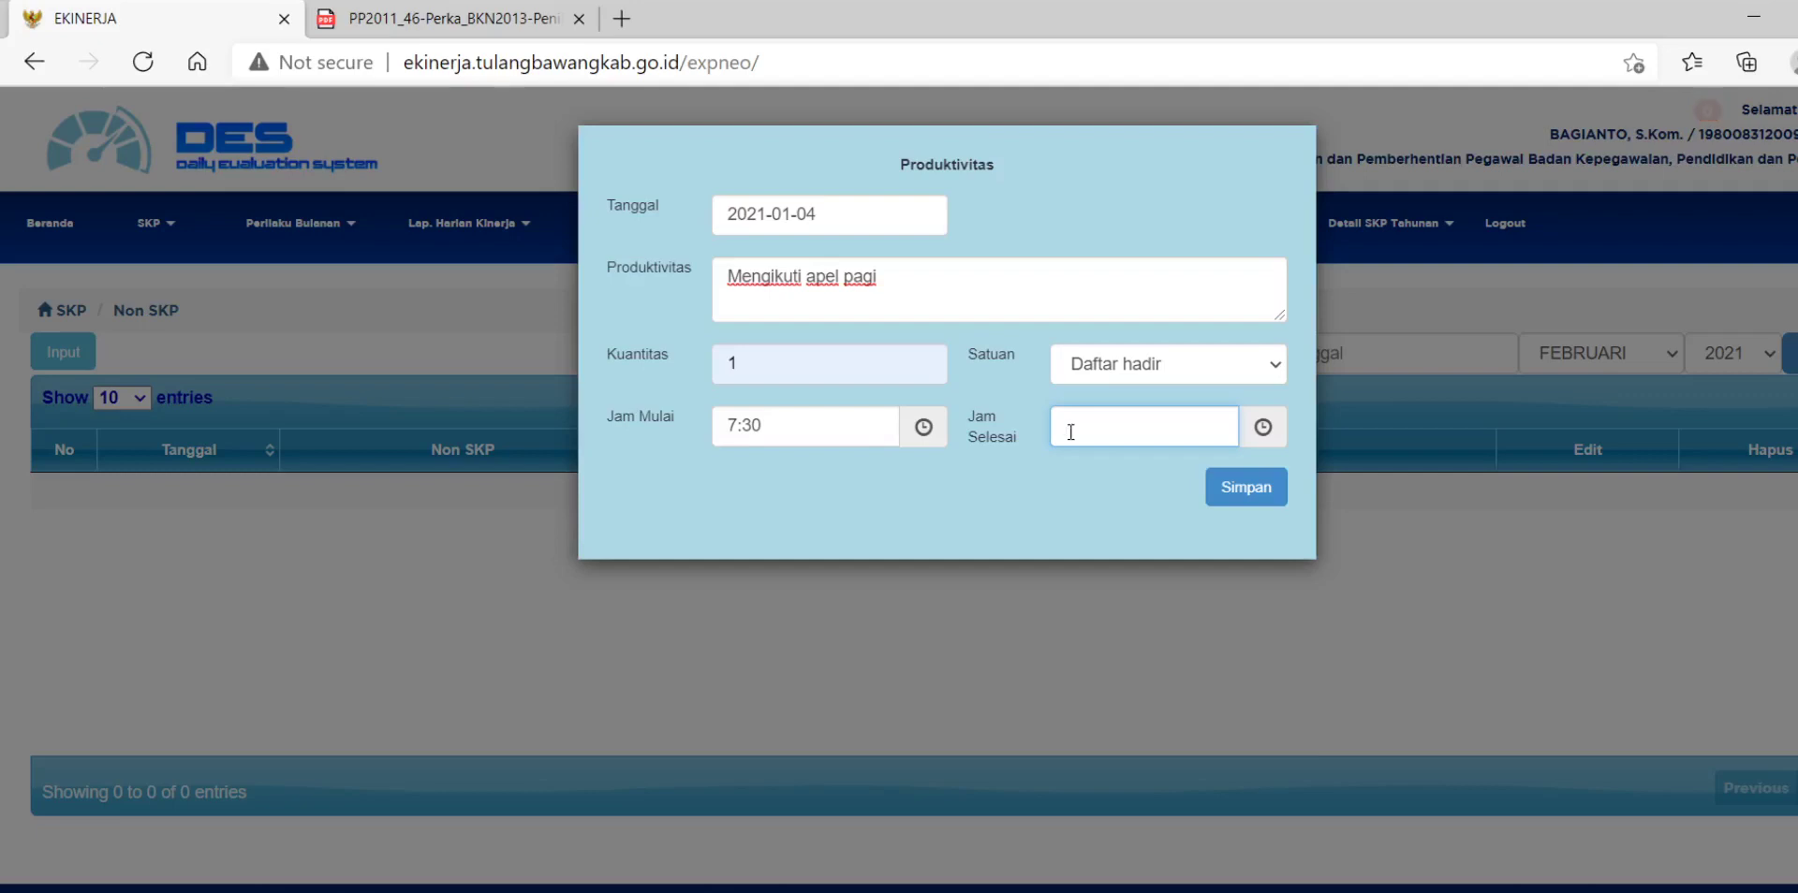
{"action": "type", "text": "7:45"}
{"action": "left_click", "coordinate": [1255, 498]}
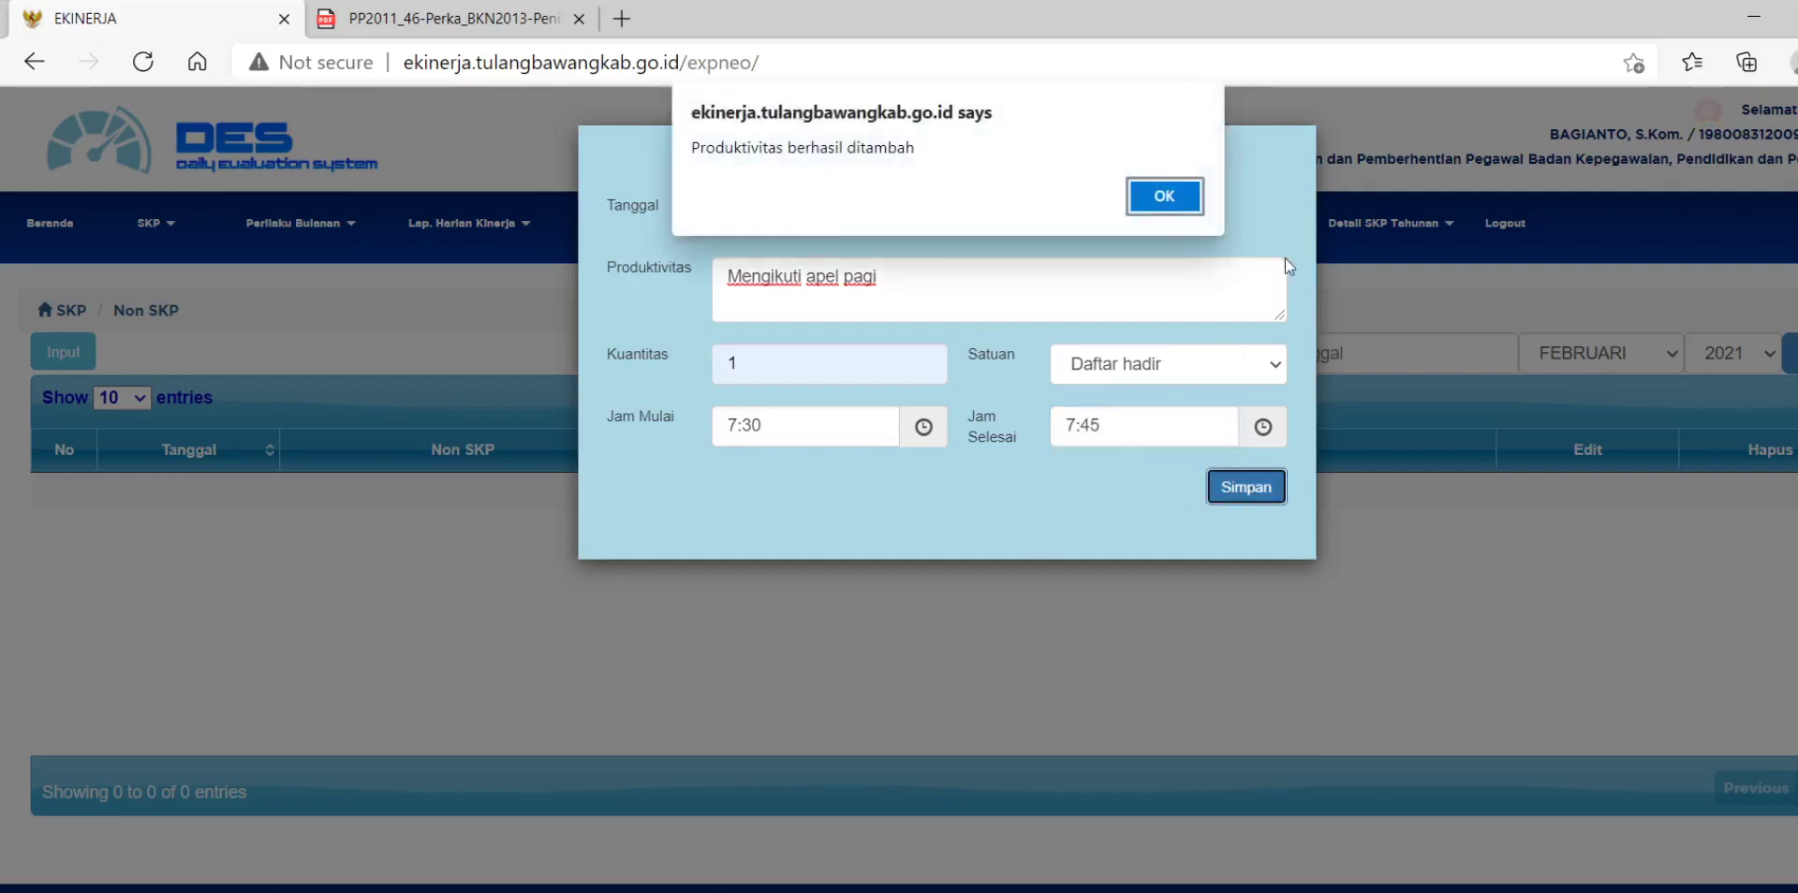
{"action": "left_click", "coordinate": [1162, 198]}
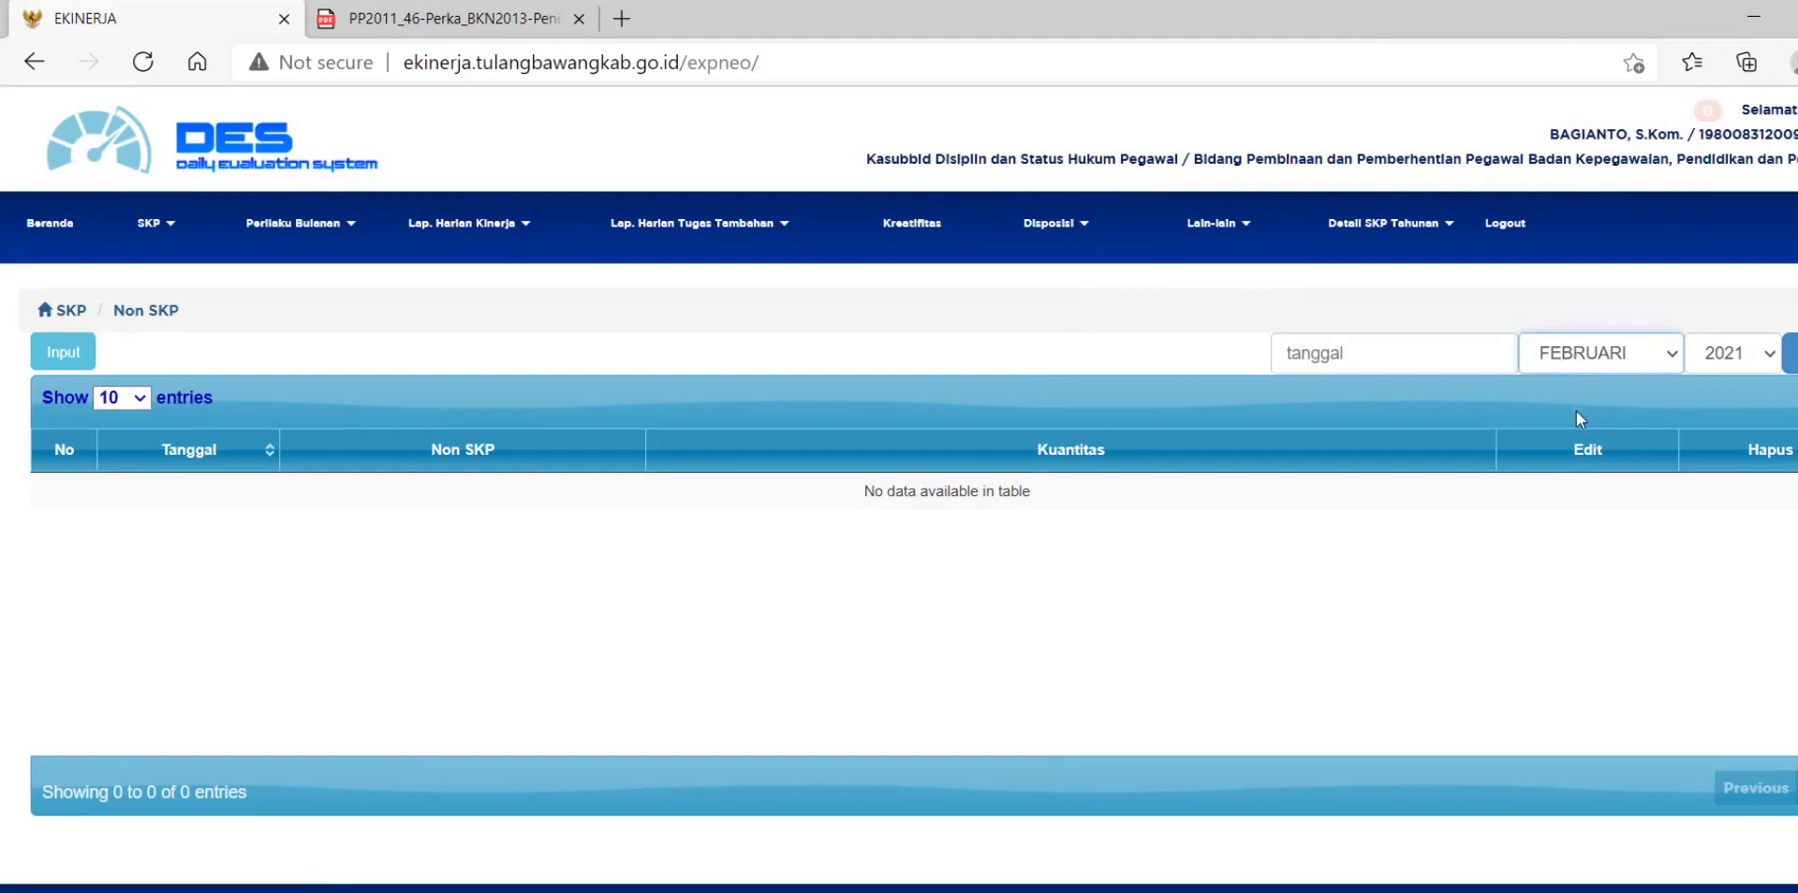
Show the Non SKP entries for JANUARI 2021
{"action": "key", "text": "Up"}
{"action": "left_click", "coordinate": [1789, 353]}
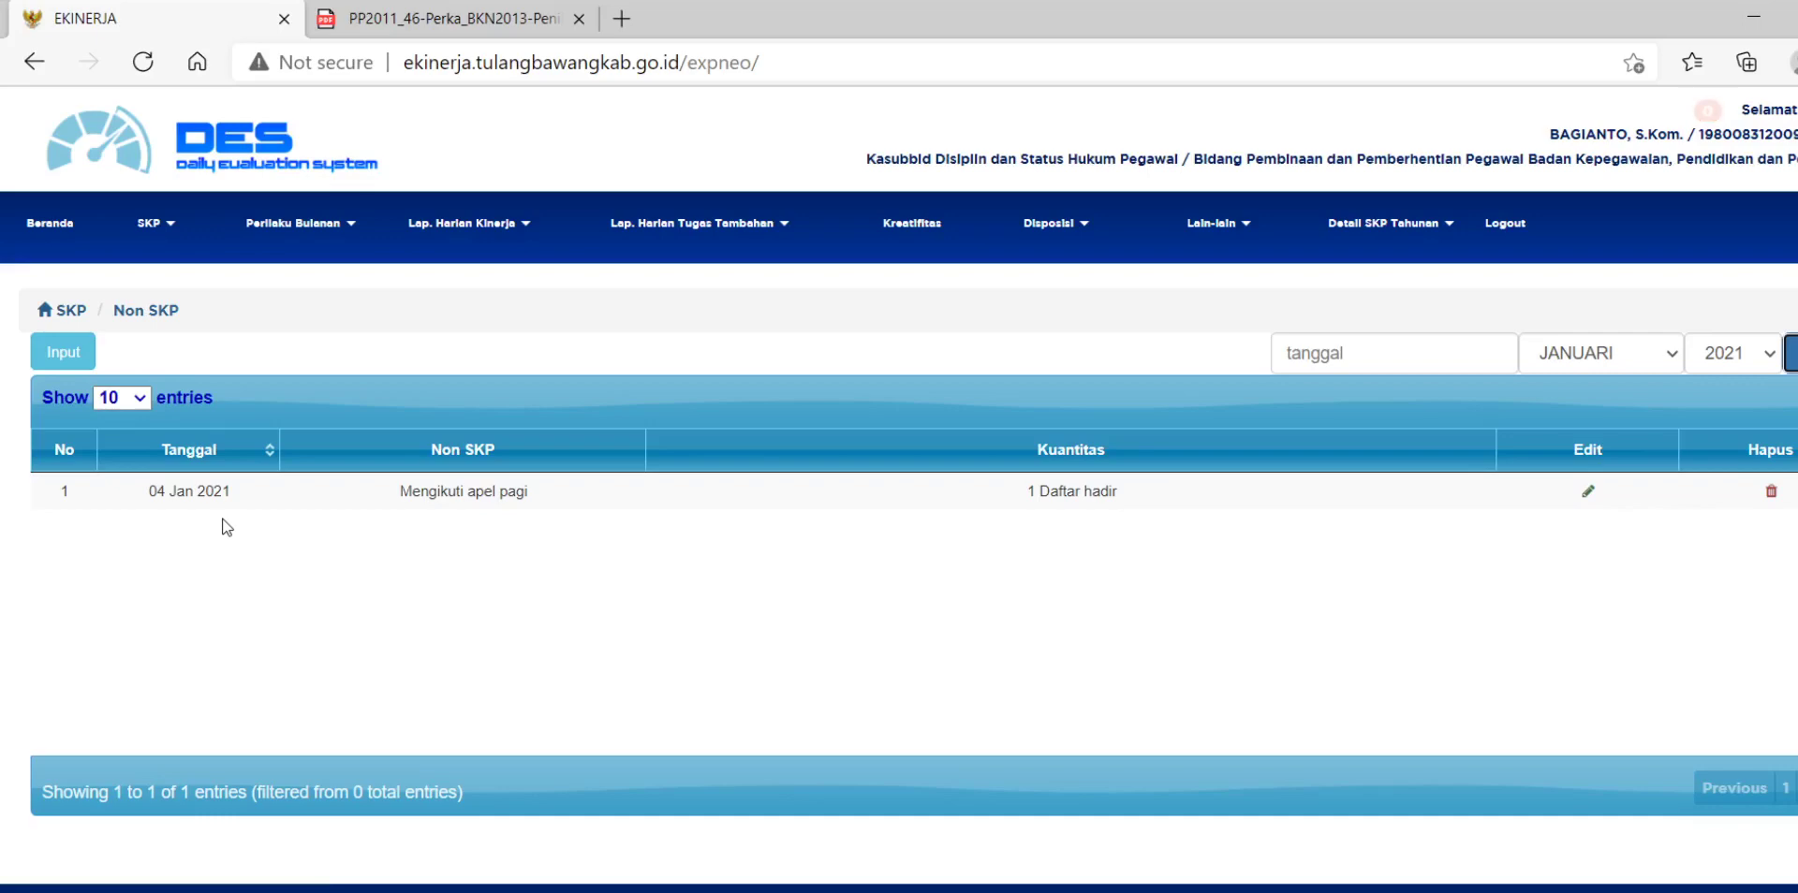
Look over the daily SKP performance report page and the annual SKP realisation for 2021
{"action": "left_click", "coordinate": [456, 230]}
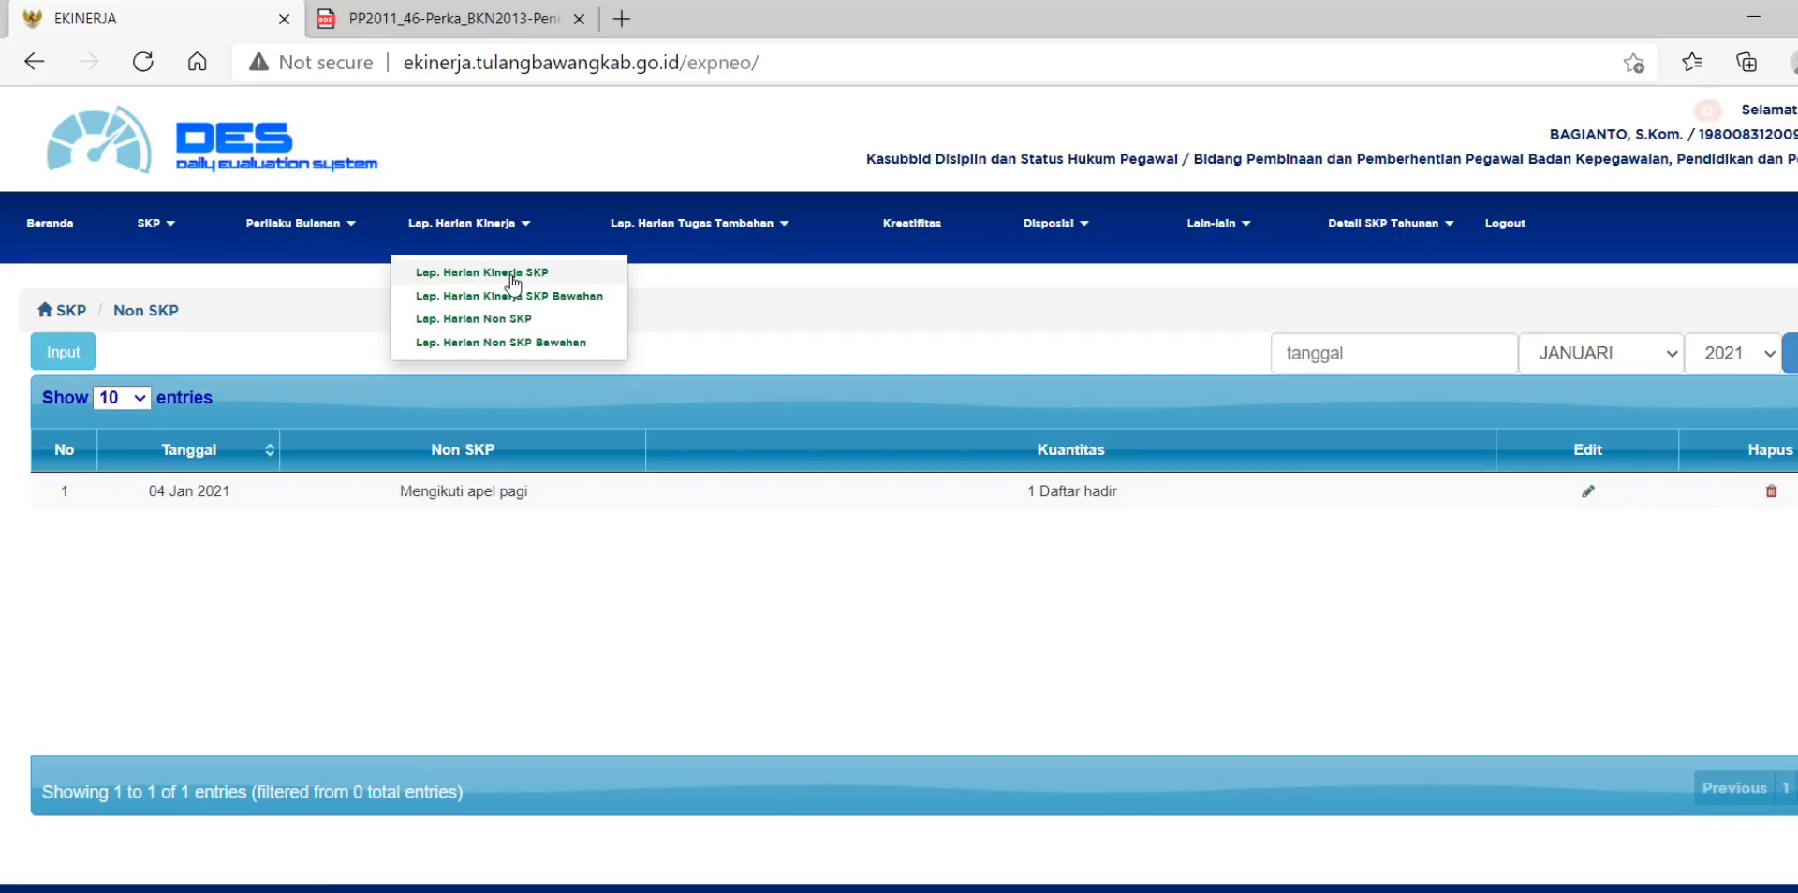
{"action": "left_click", "coordinate": [513, 276]}
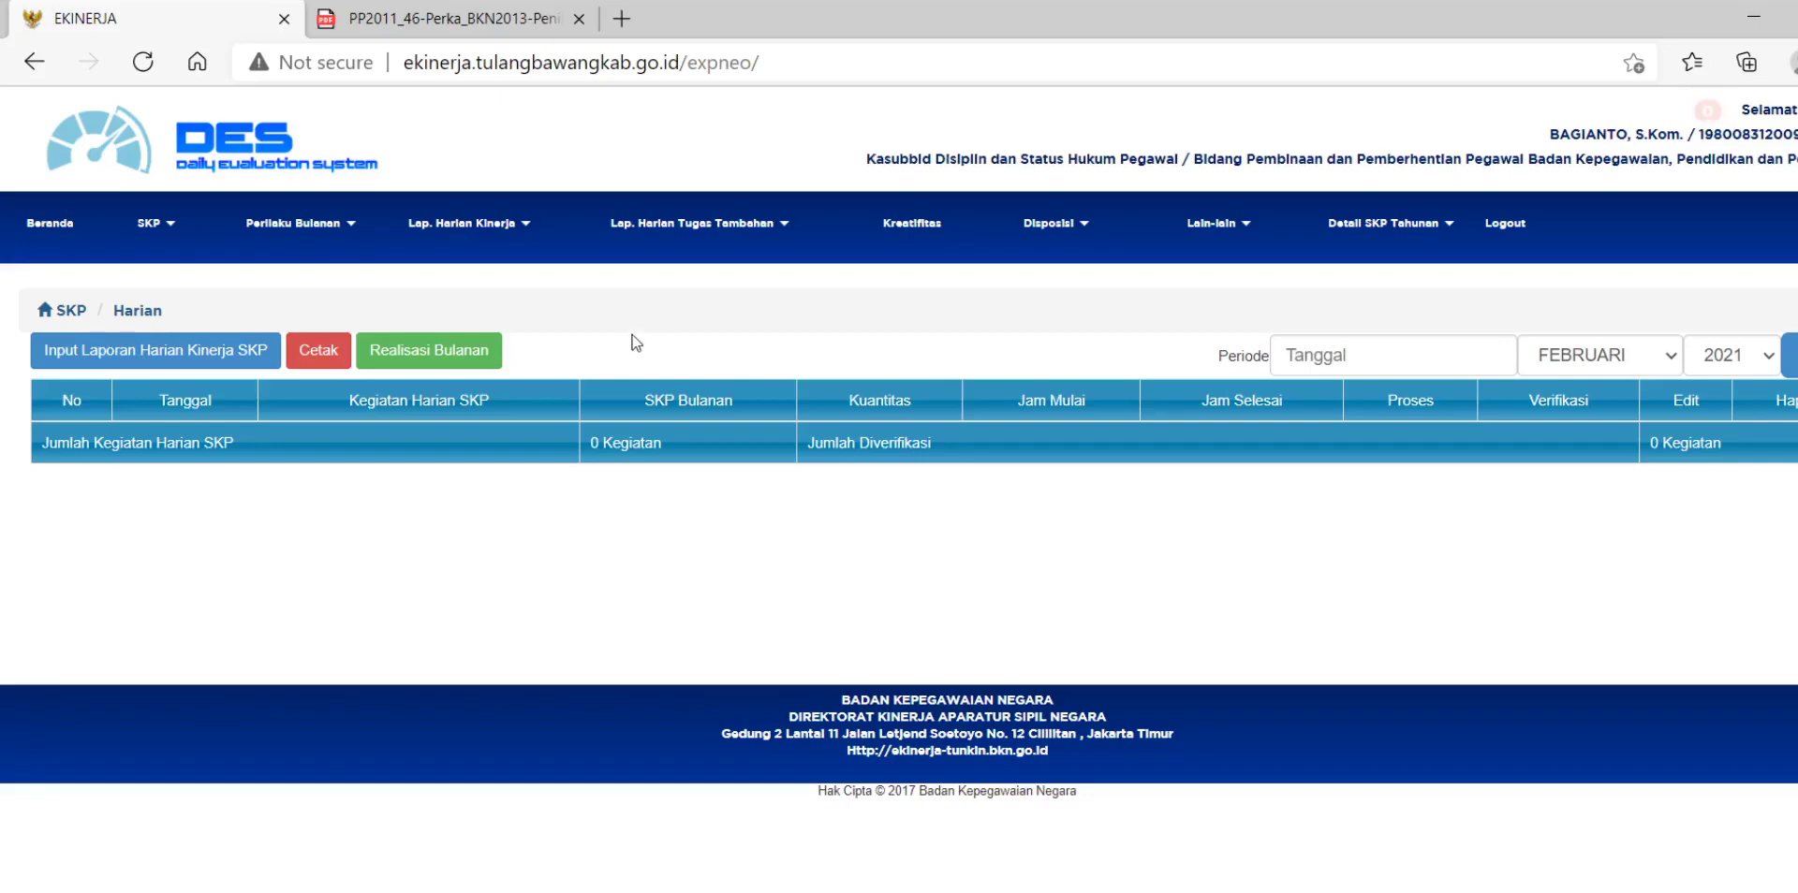
{"action": "left_click", "coordinate": [165, 231]}
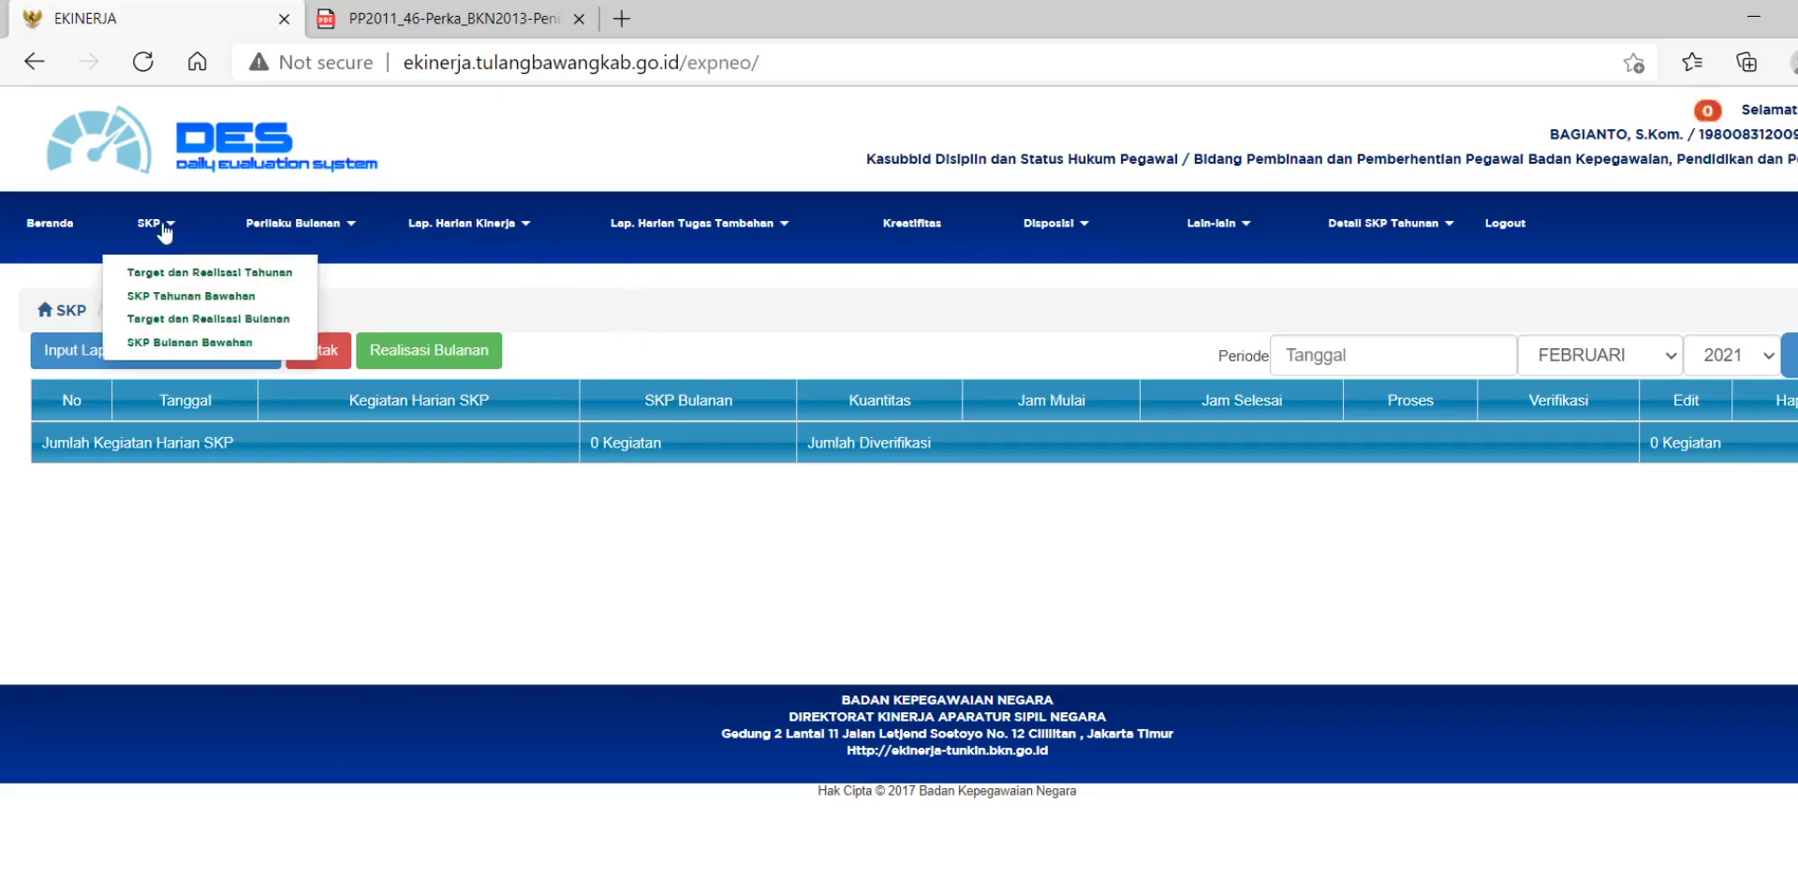
{"action": "left_click", "coordinate": [182, 272]}
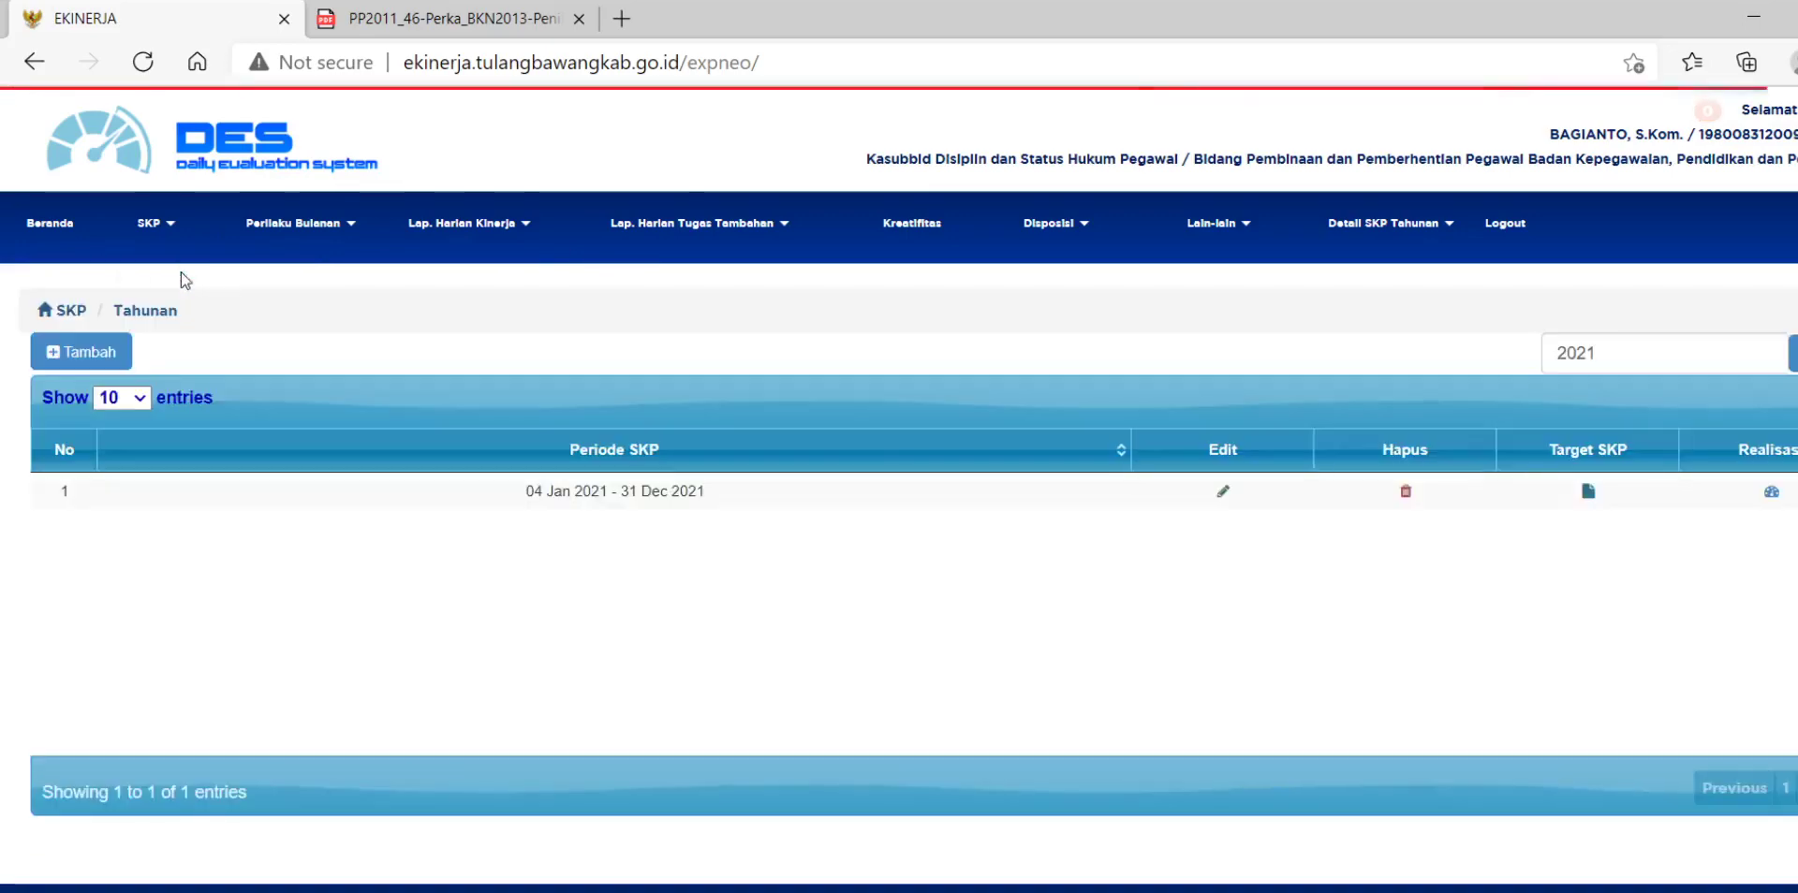
{"action": "left_click", "coordinate": [1771, 493]}
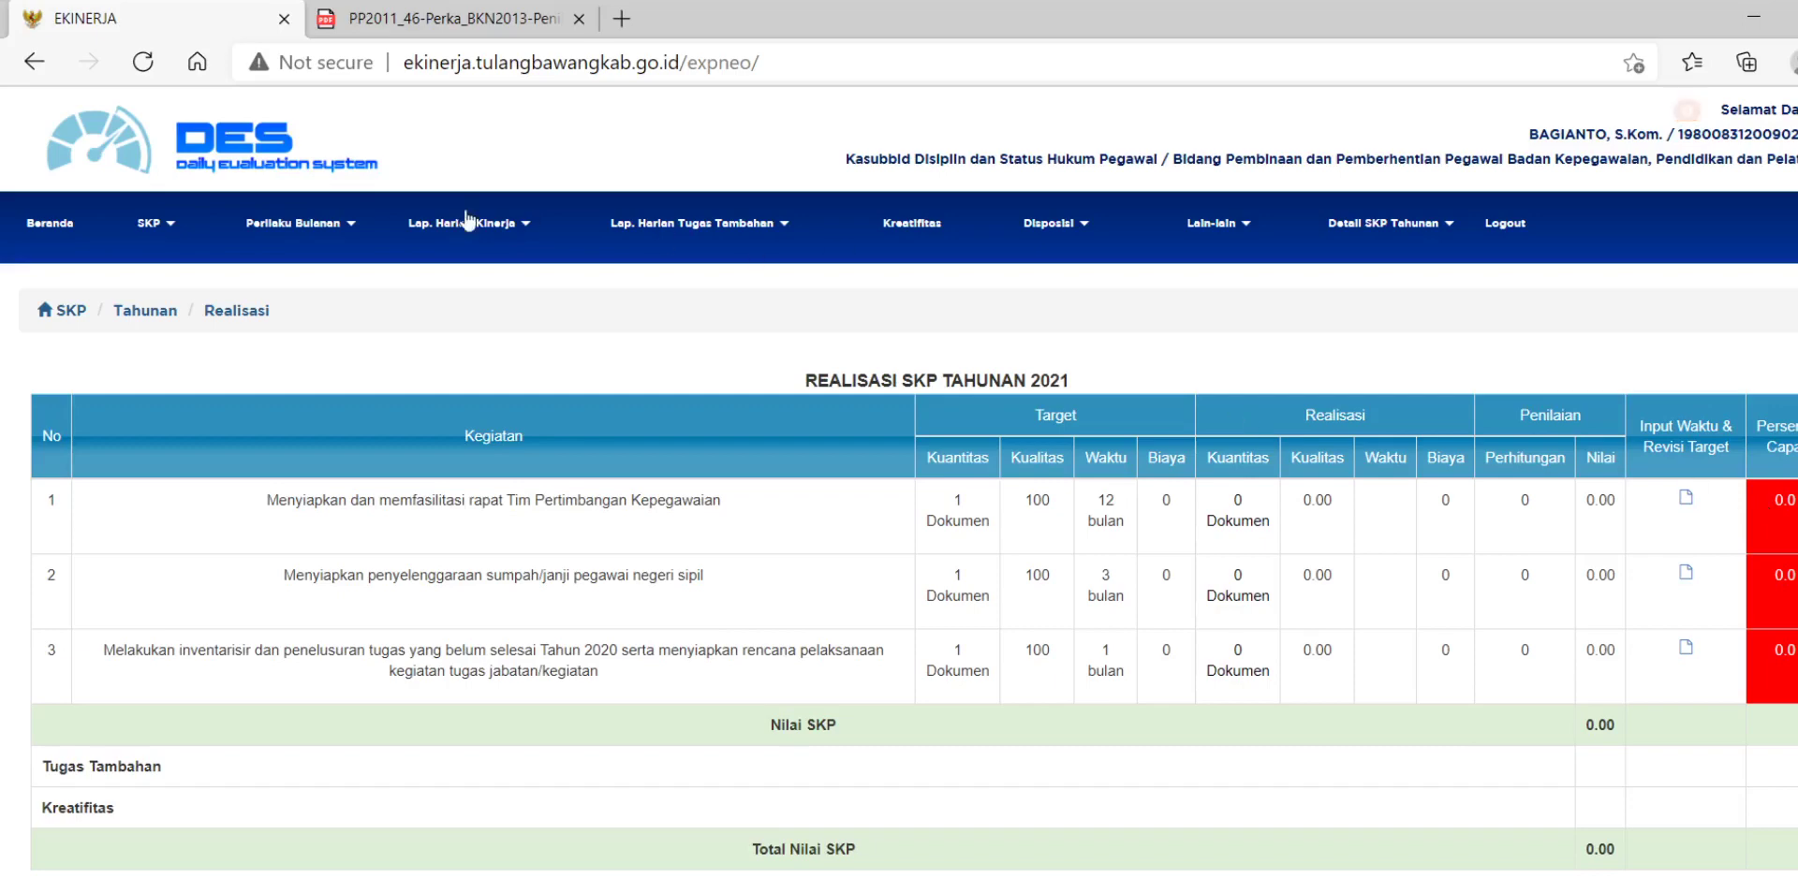
View the monthly SKP realisation for January 2021
{"action": "left_click", "coordinate": [171, 231]}
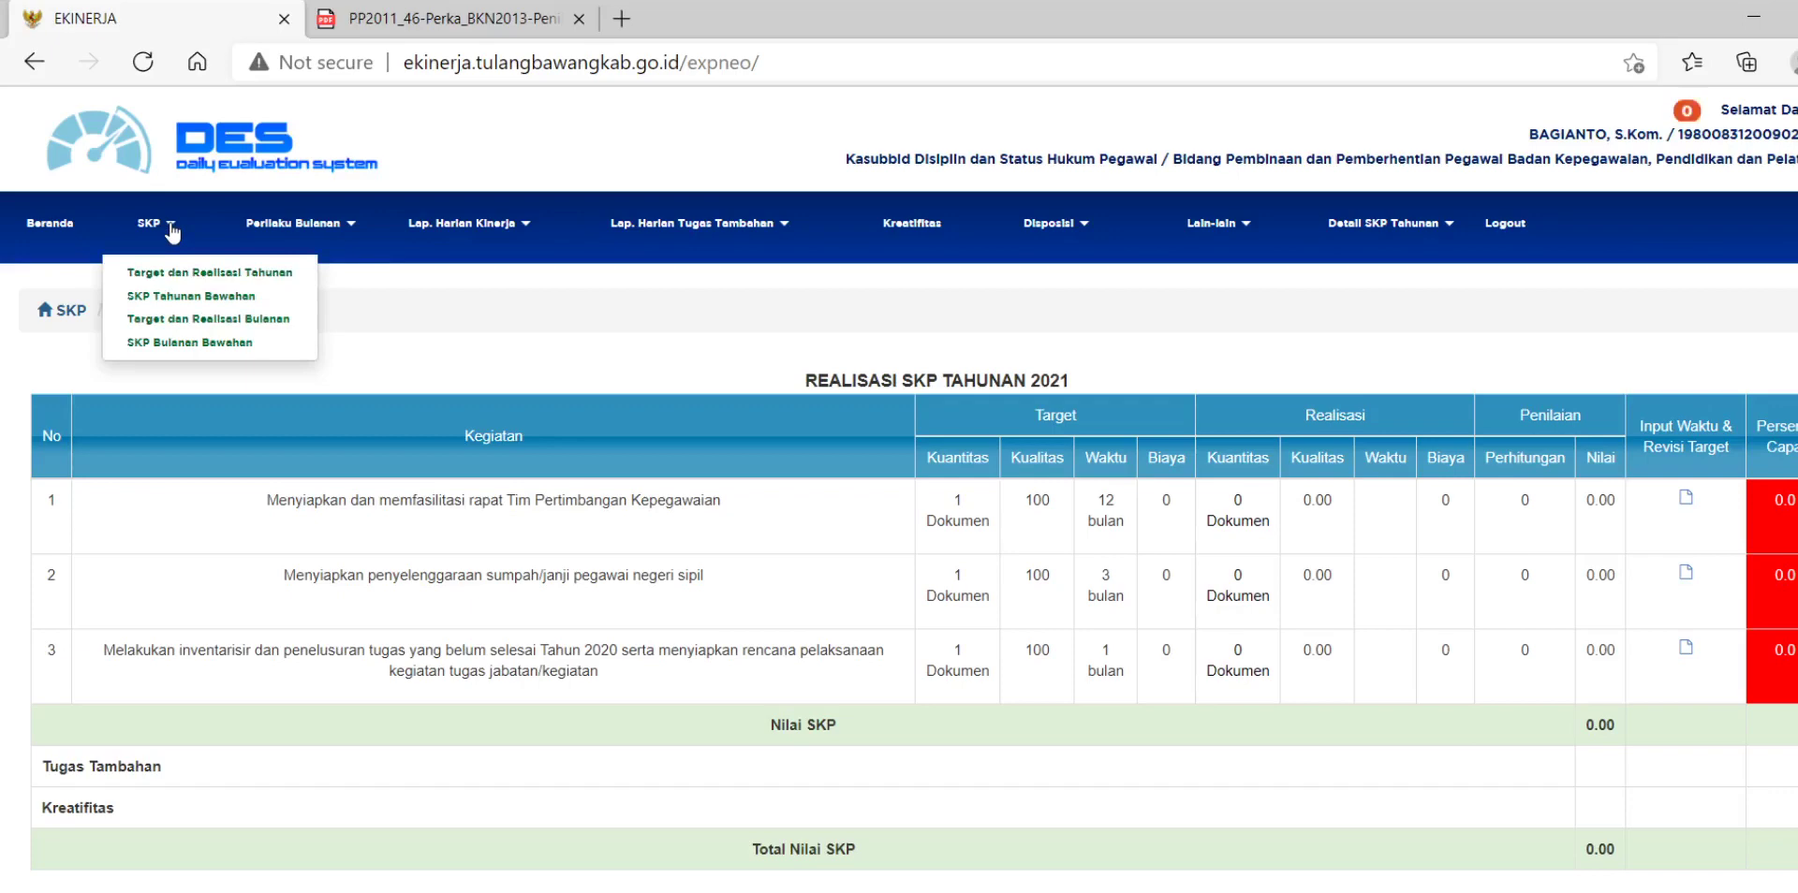
{"action": "left_click", "coordinate": [194, 320]}
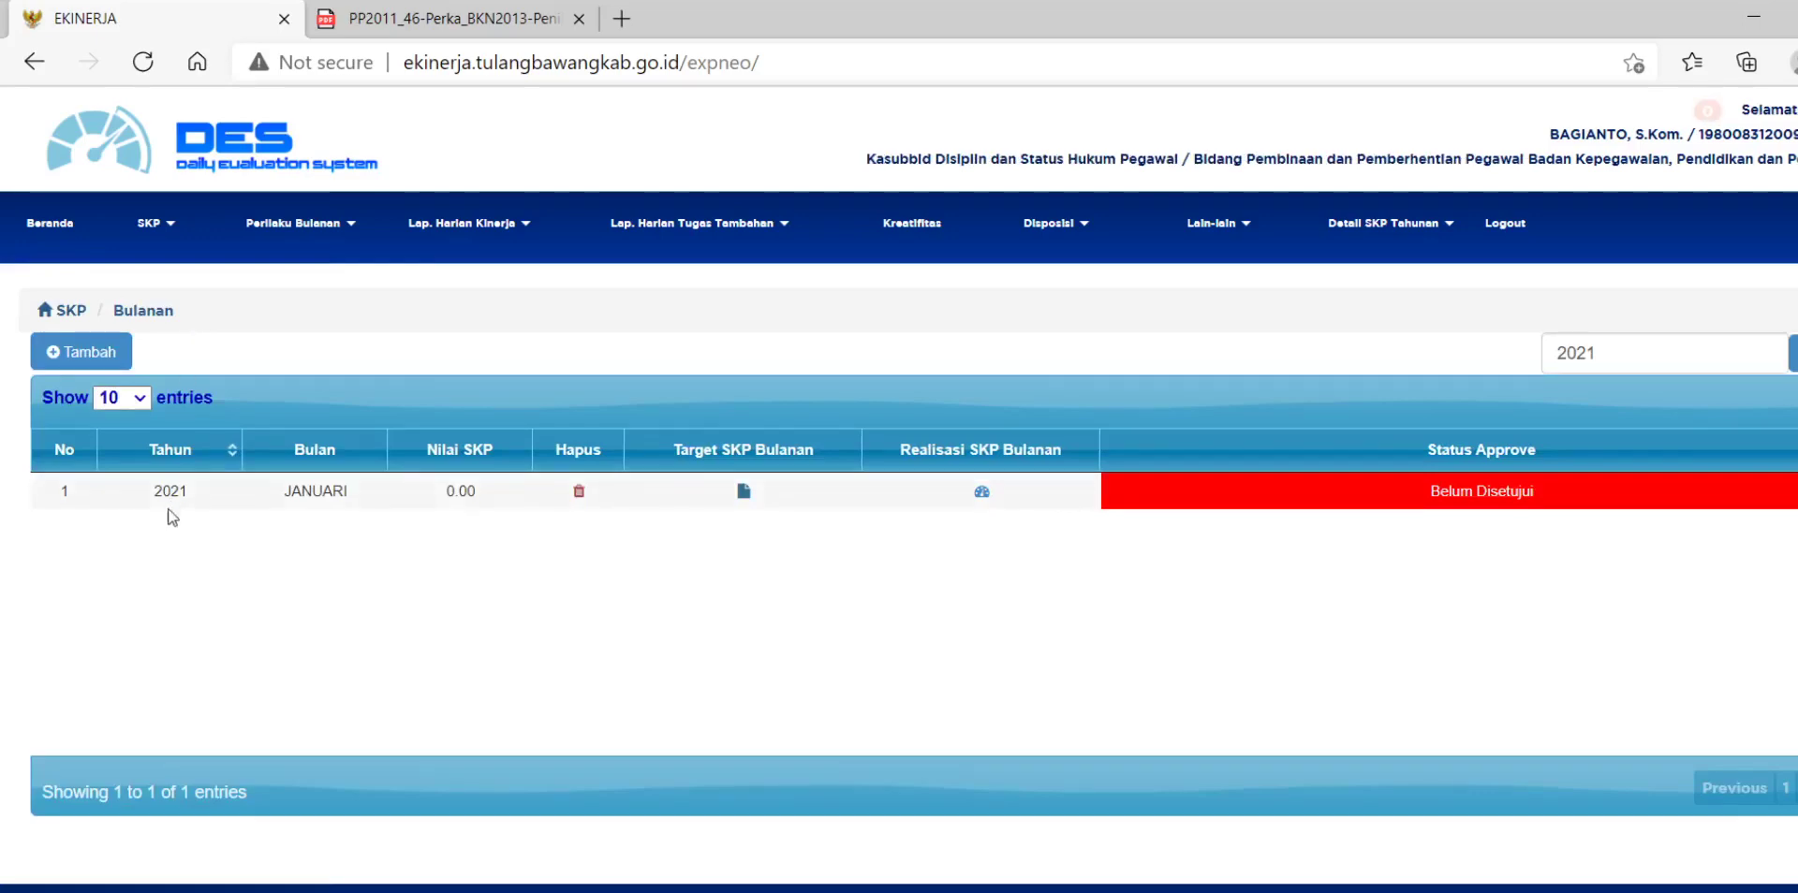
{"action": "left_click", "coordinate": [982, 492]}
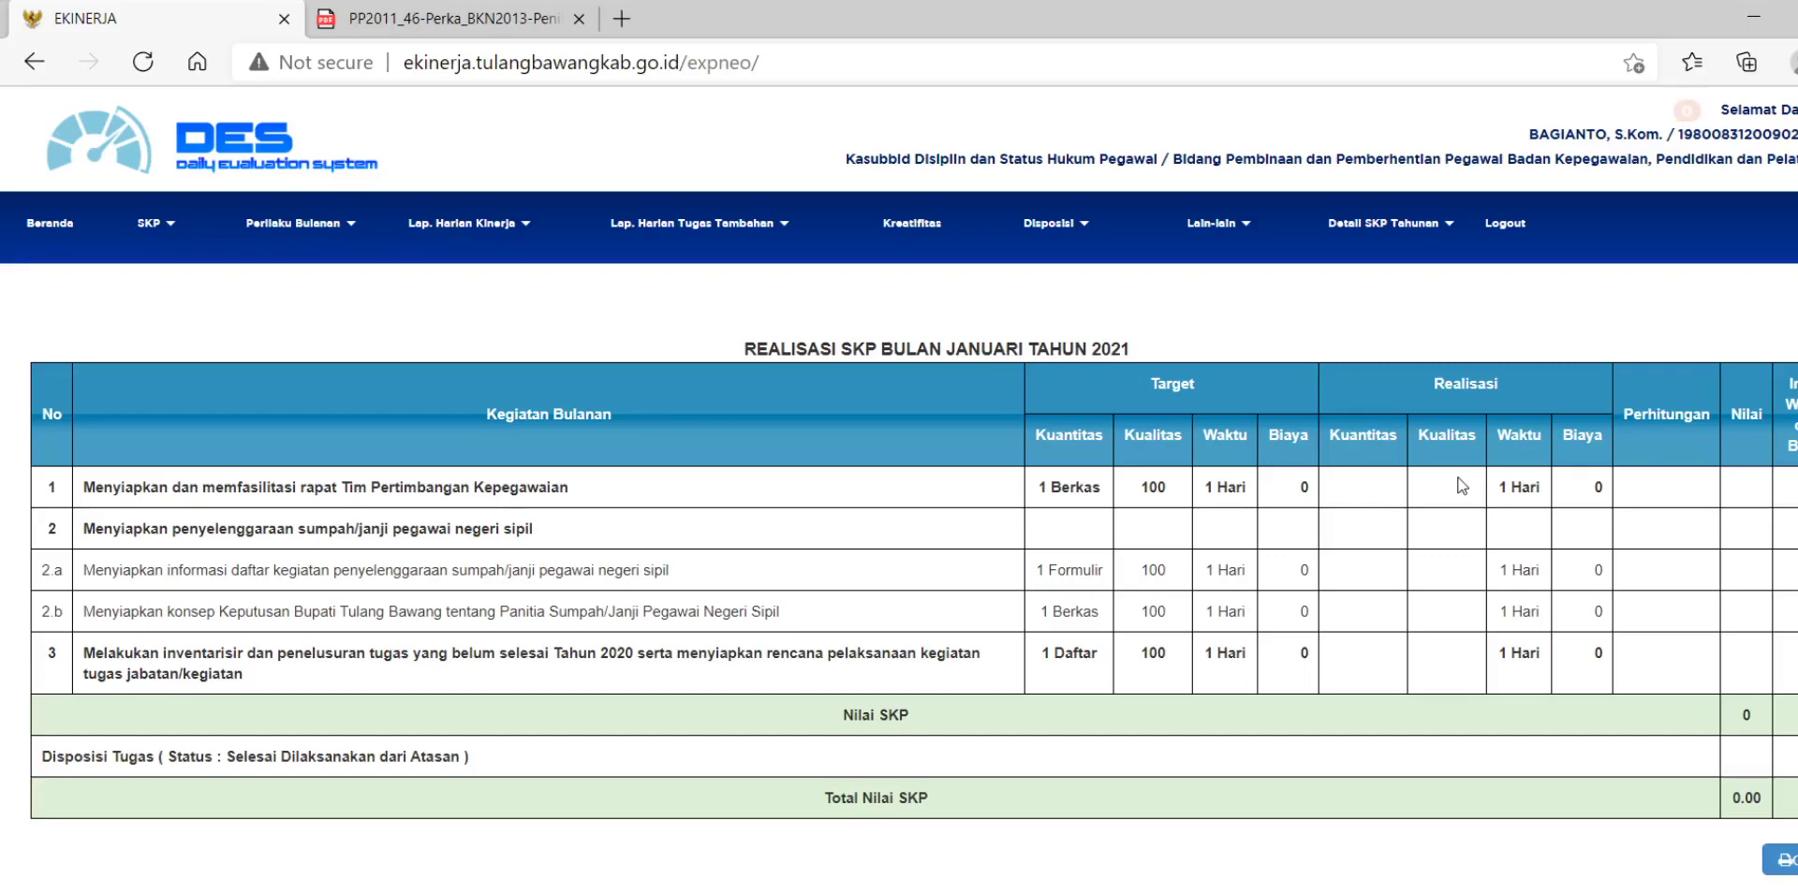
Set the daily SKP performance report's month to JANUARI and start a new entry dated 2021-01-04
{"action": "left_click", "coordinate": [473, 229]}
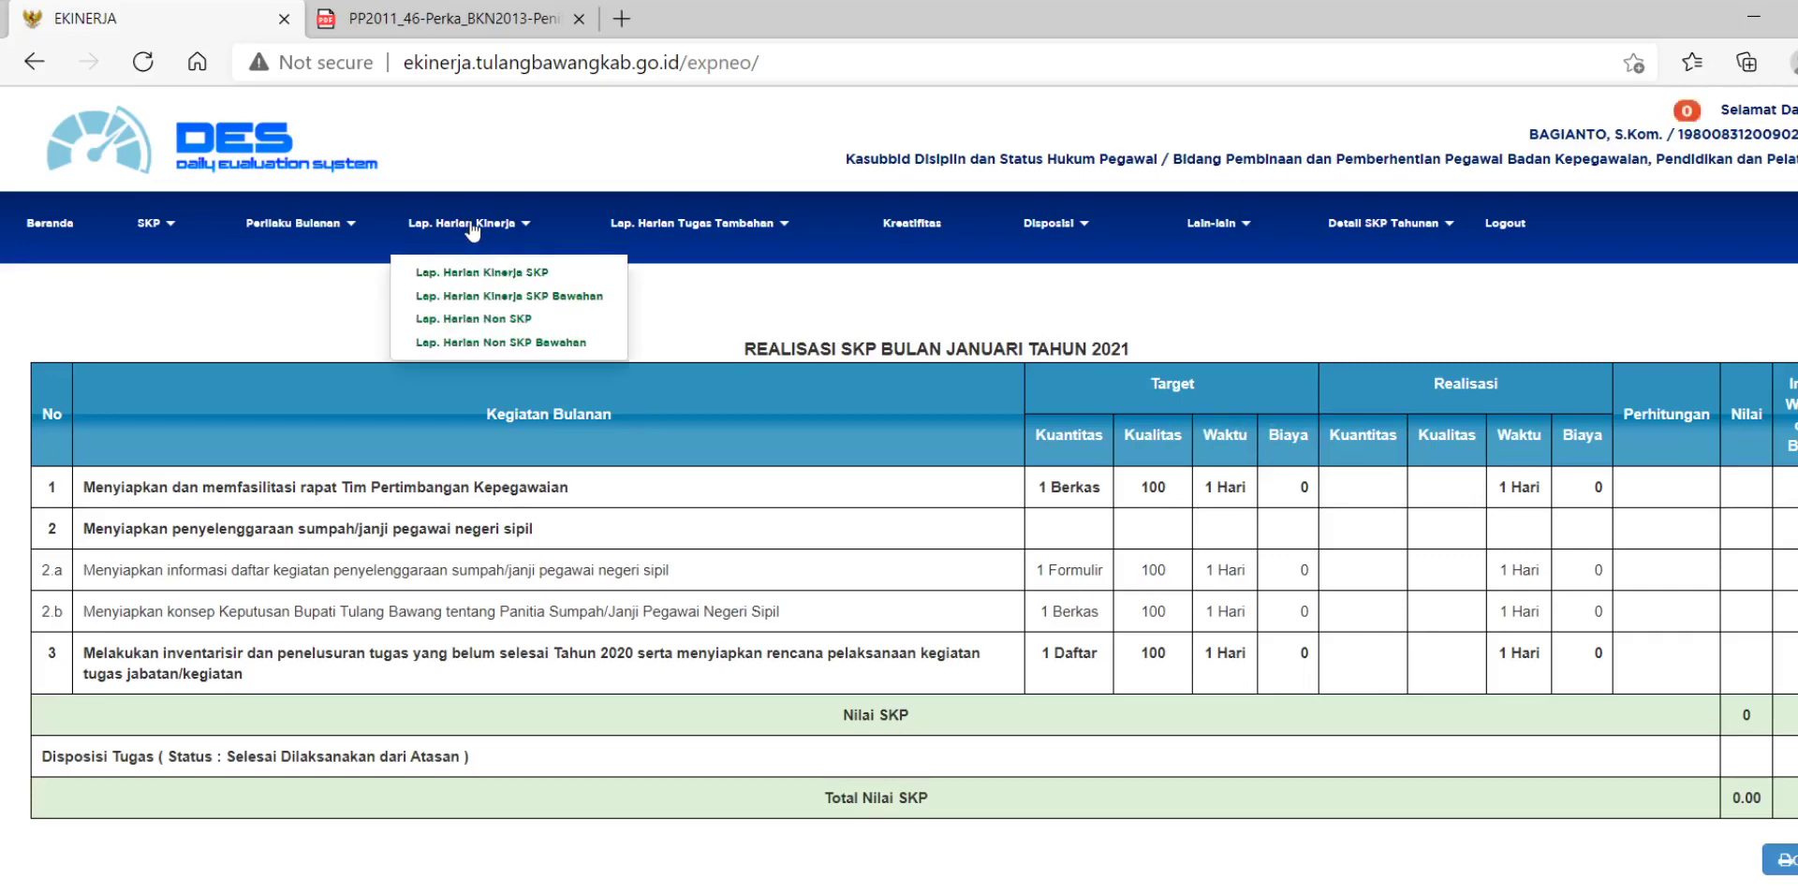
{"action": "left_click", "coordinate": [484, 274]}
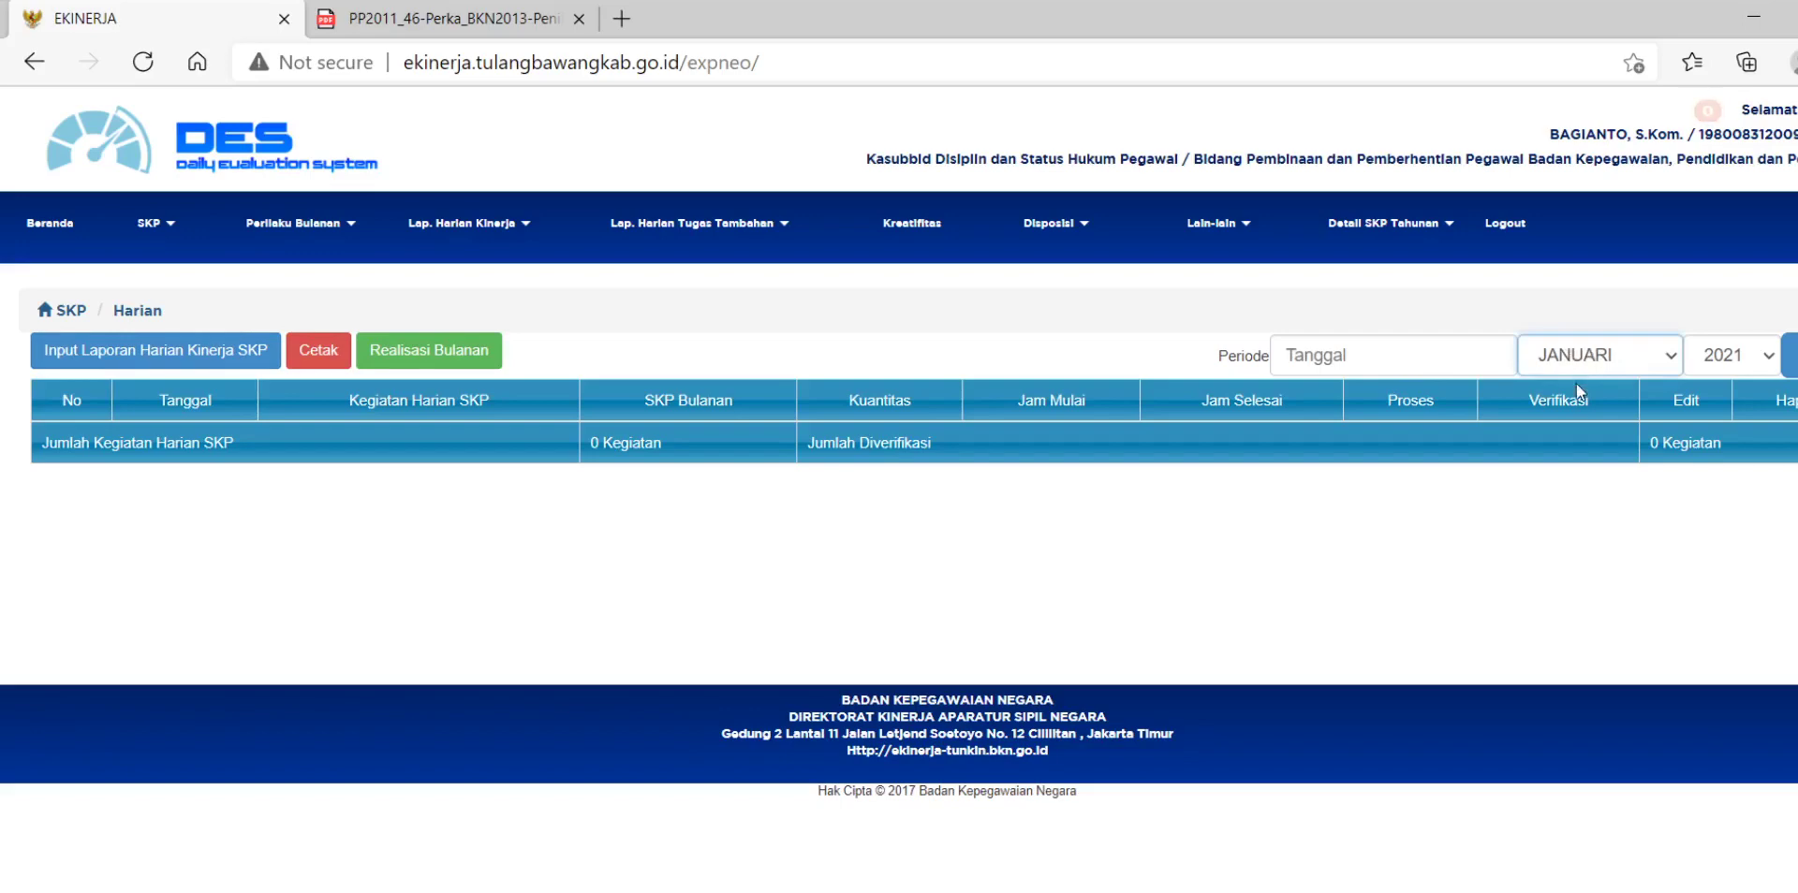
{"action": "left_click", "coordinate": [165, 354]}
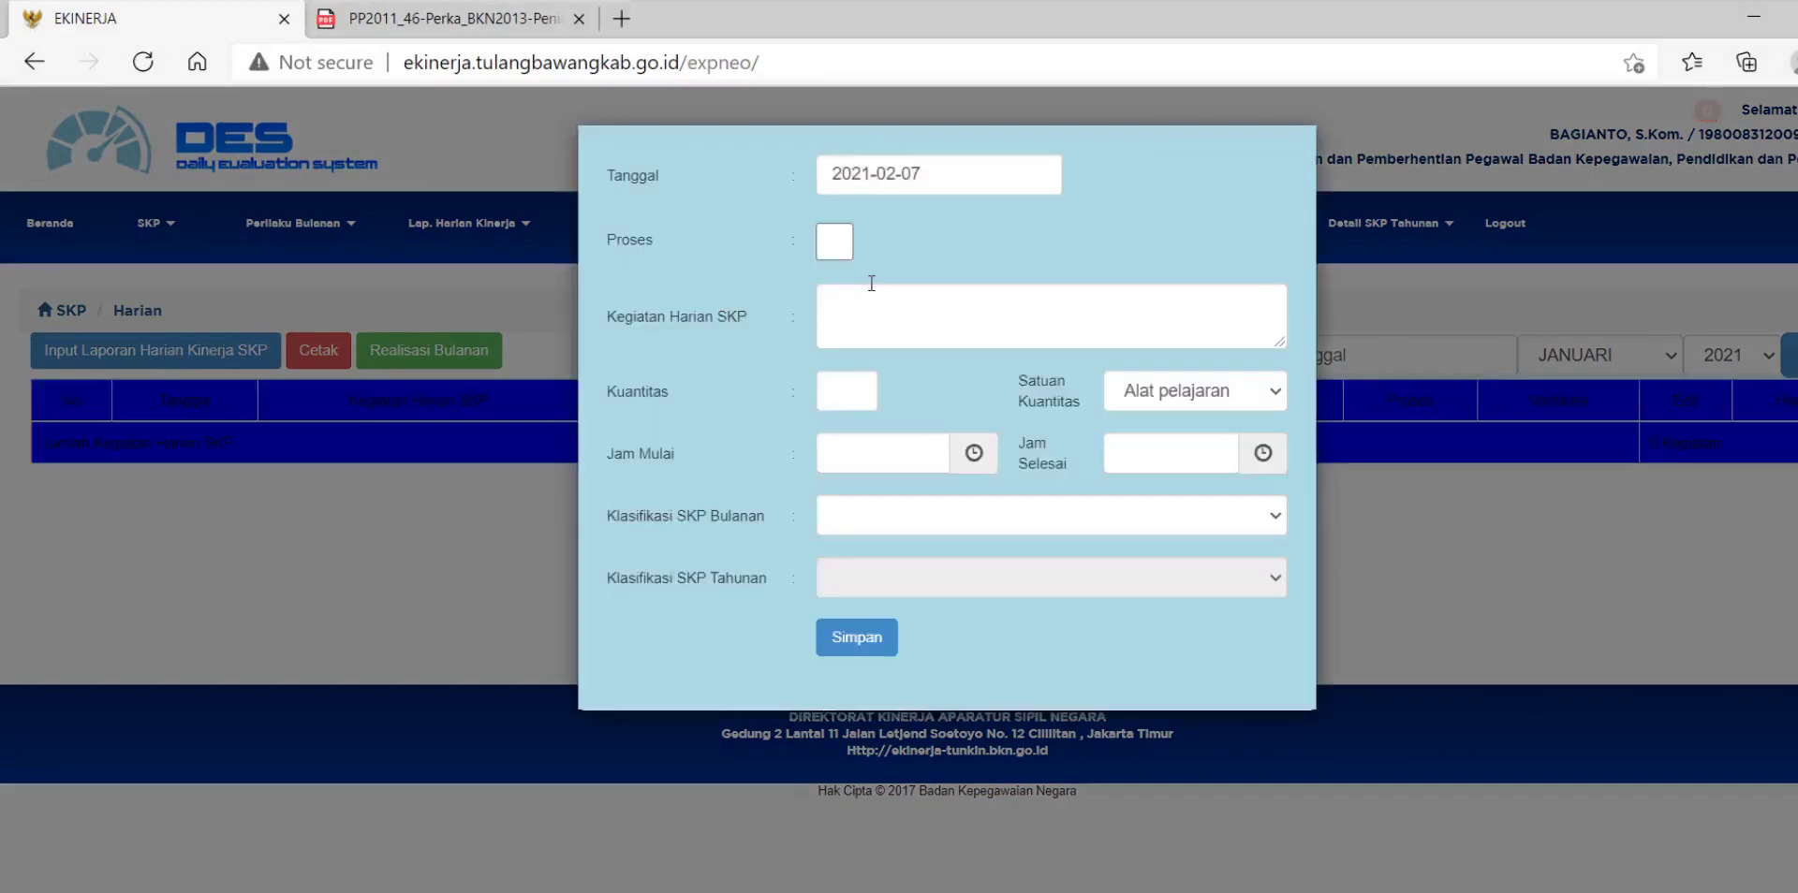
{"action": "left_click", "coordinate": [896, 172]}
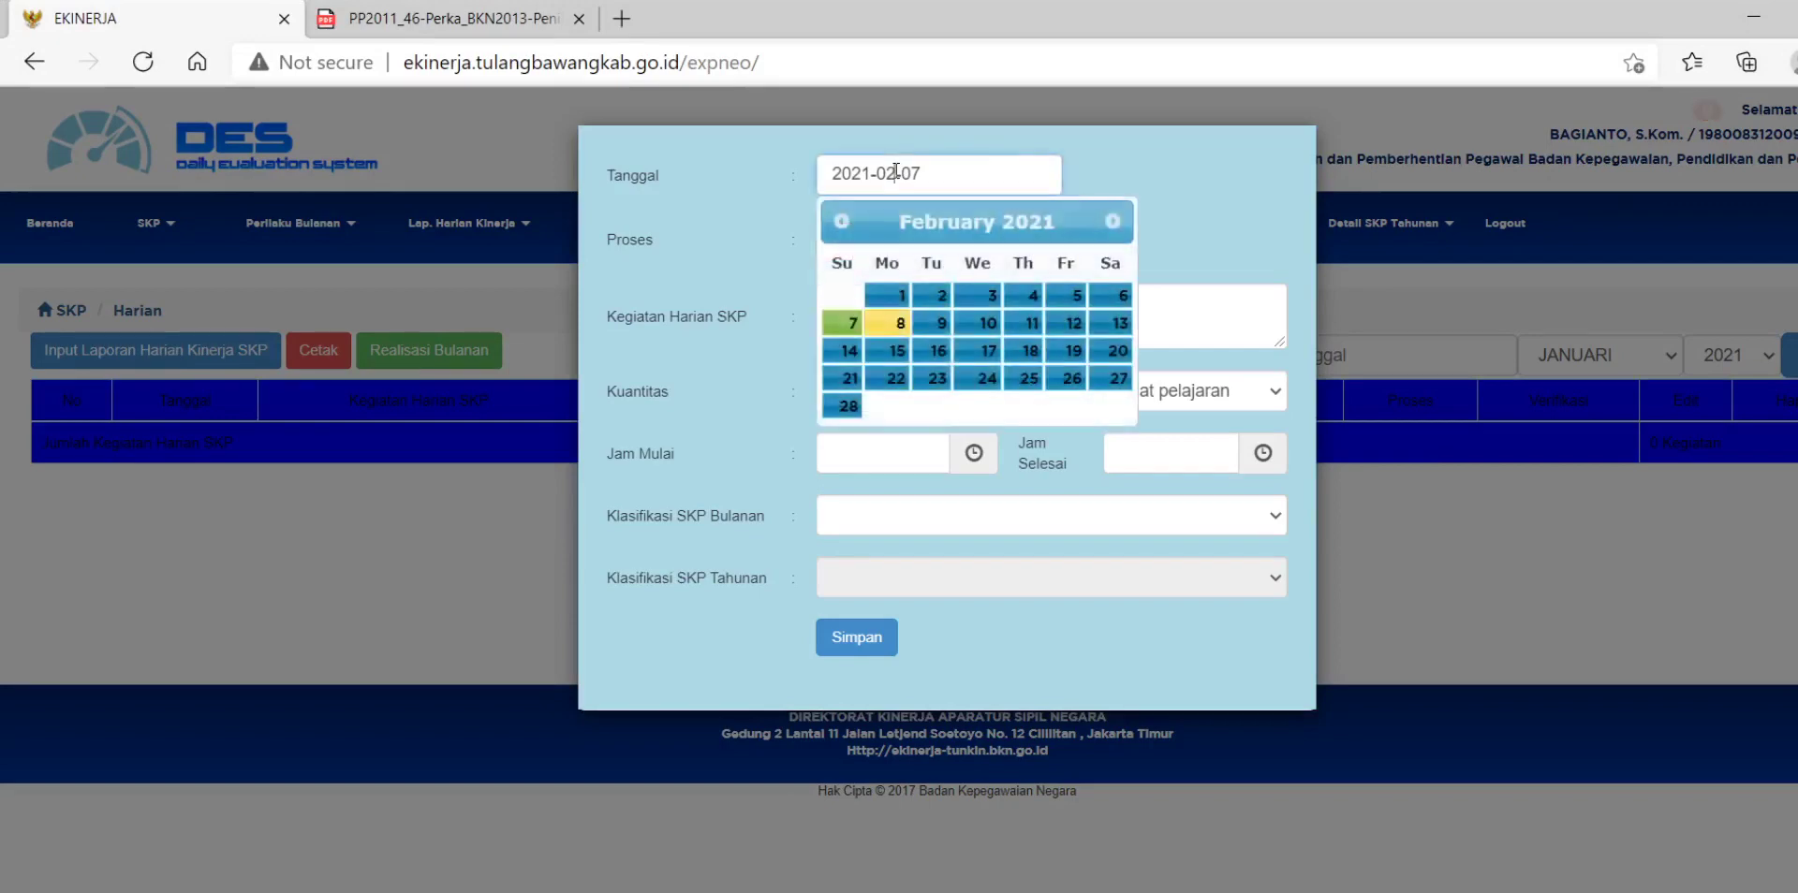
{"action": "left_click", "coordinate": [842, 228]}
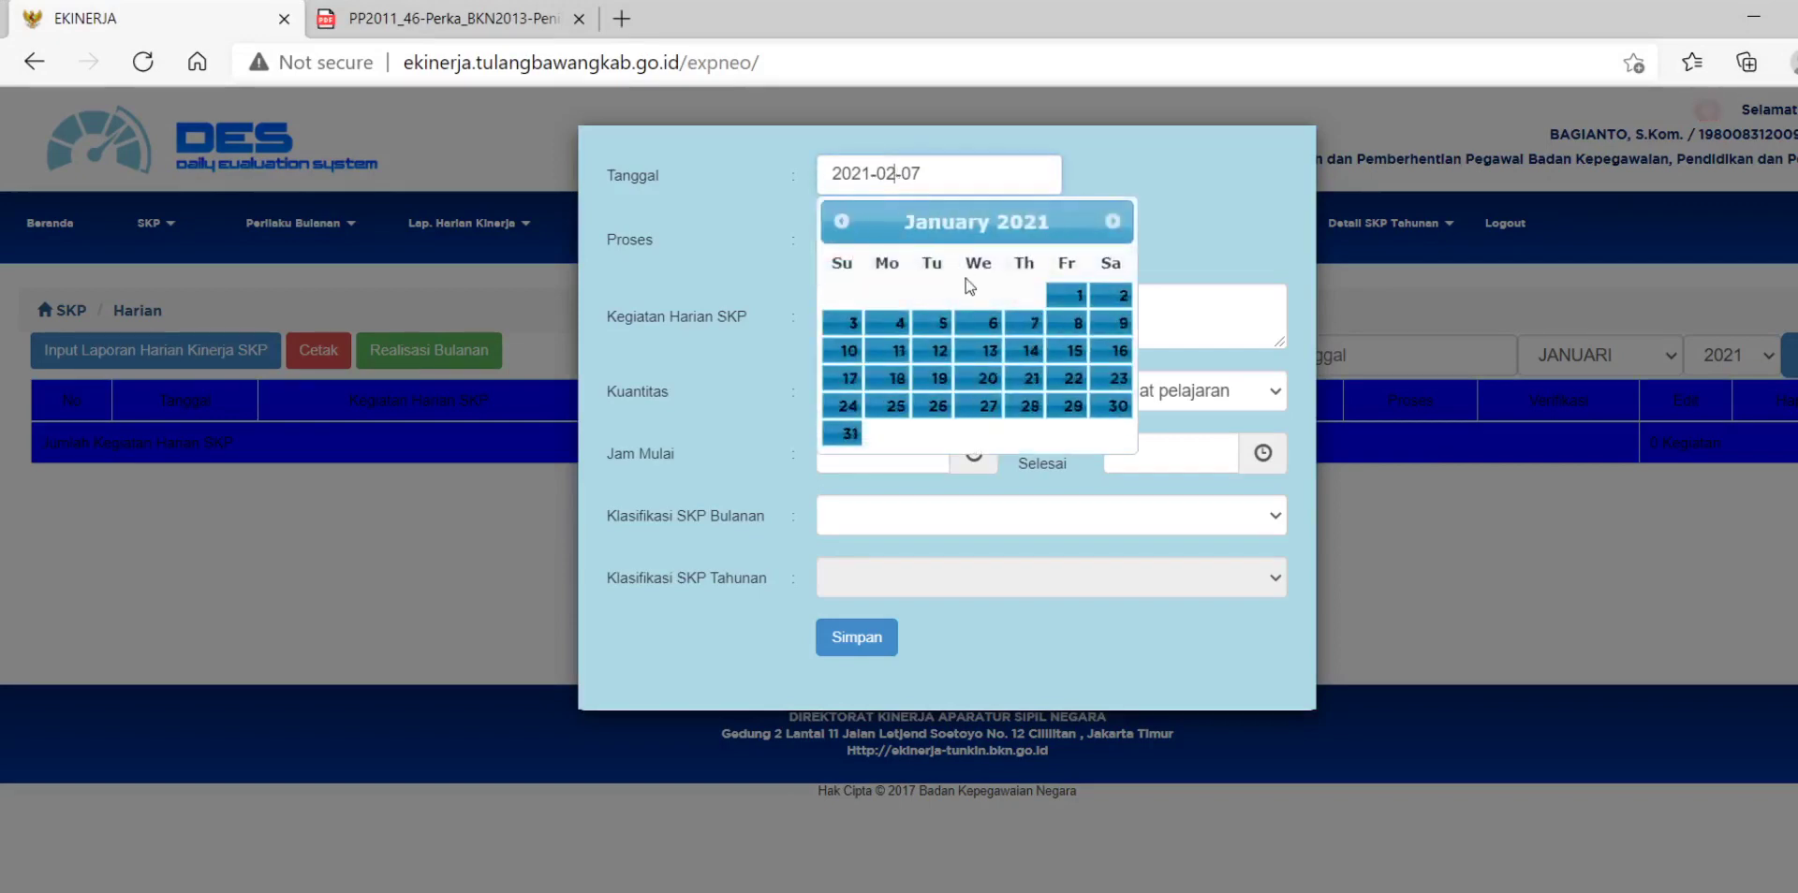
{"action": "left_click", "coordinate": [894, 324]}
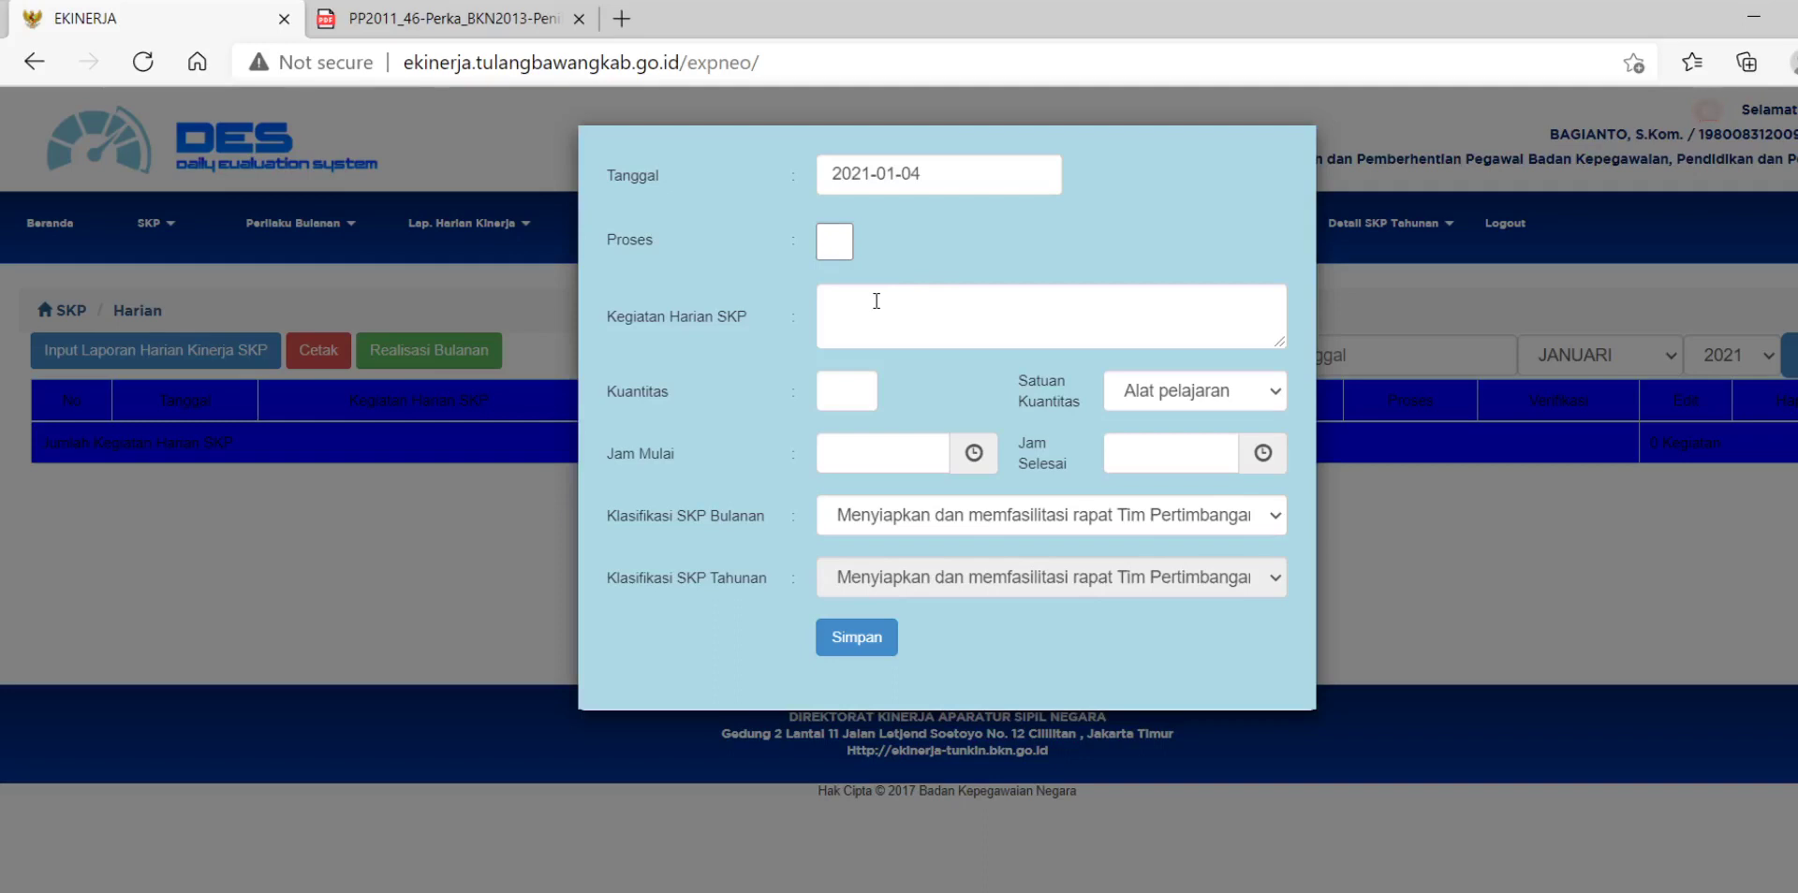
{"action": "left_click", "coordinate": [835, 249]}
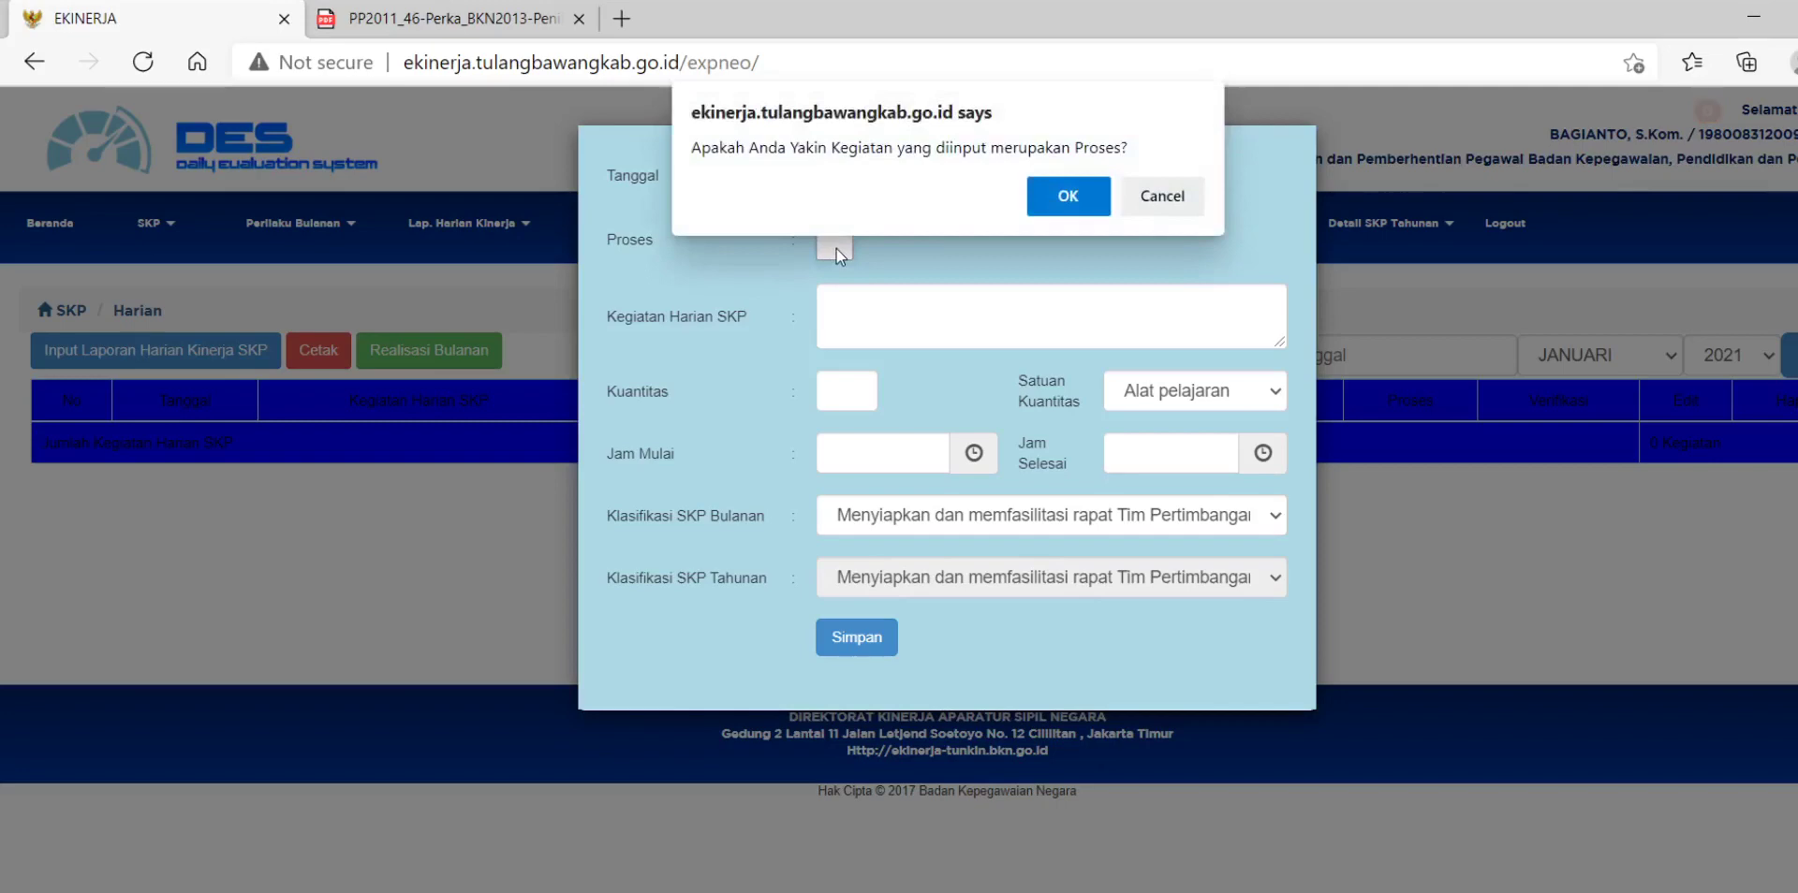
{"action": "left_click", "coordinate": [1085, 199]}
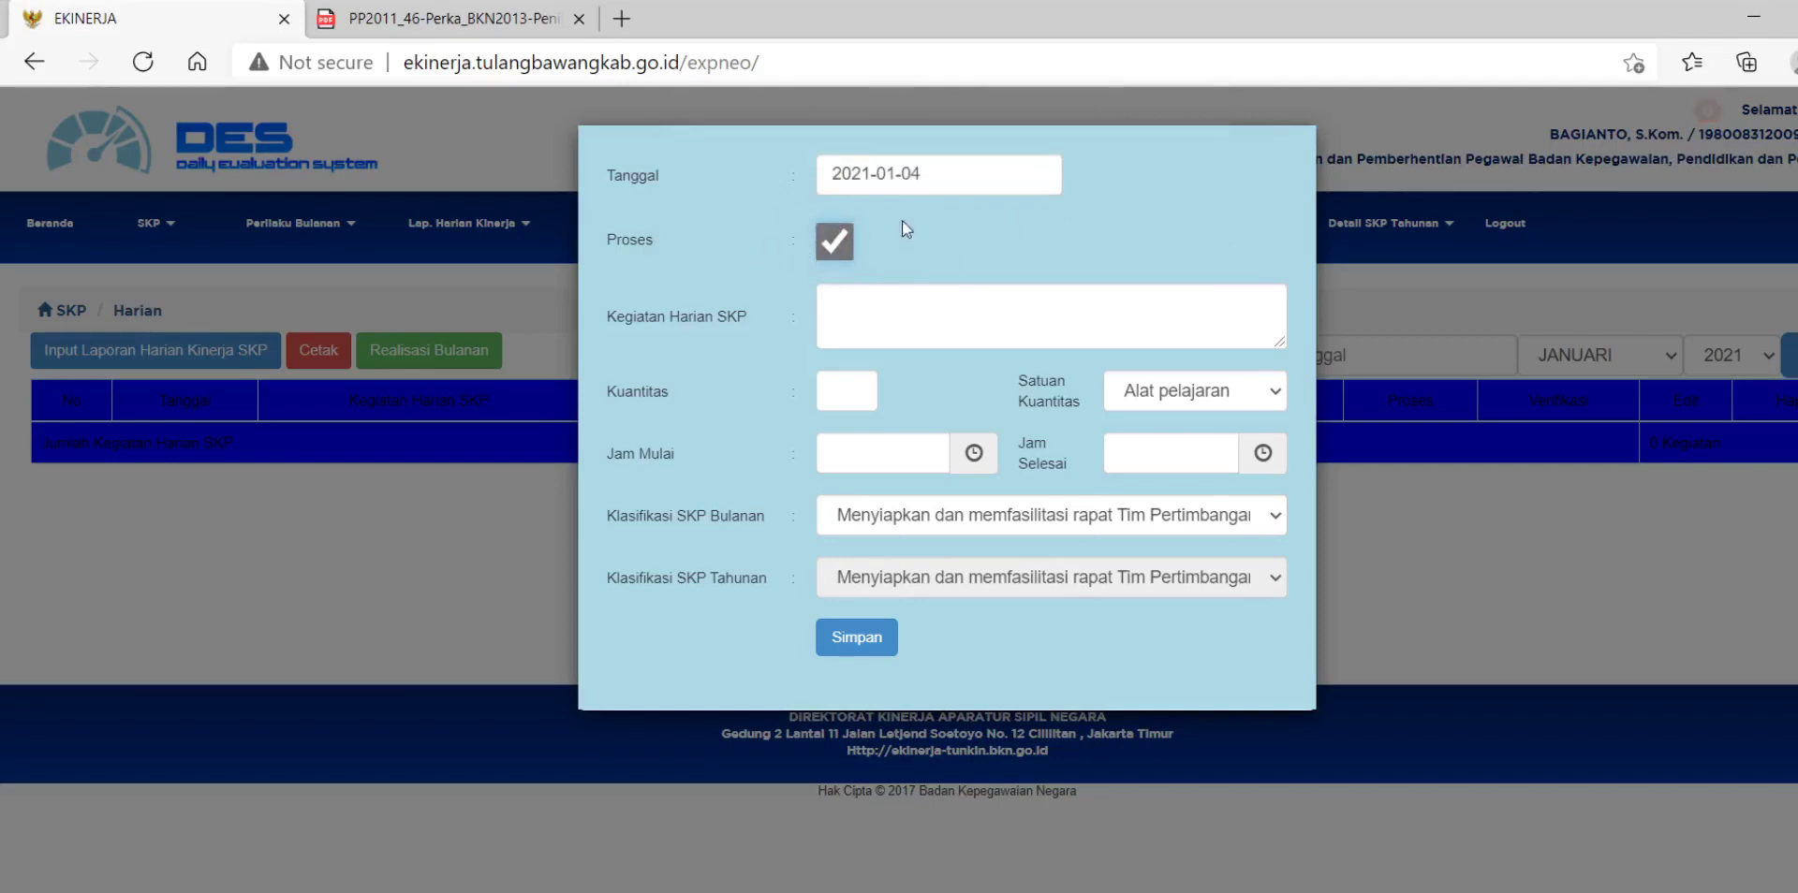
{"action": "left_click", "coordinate": [836, 244]}
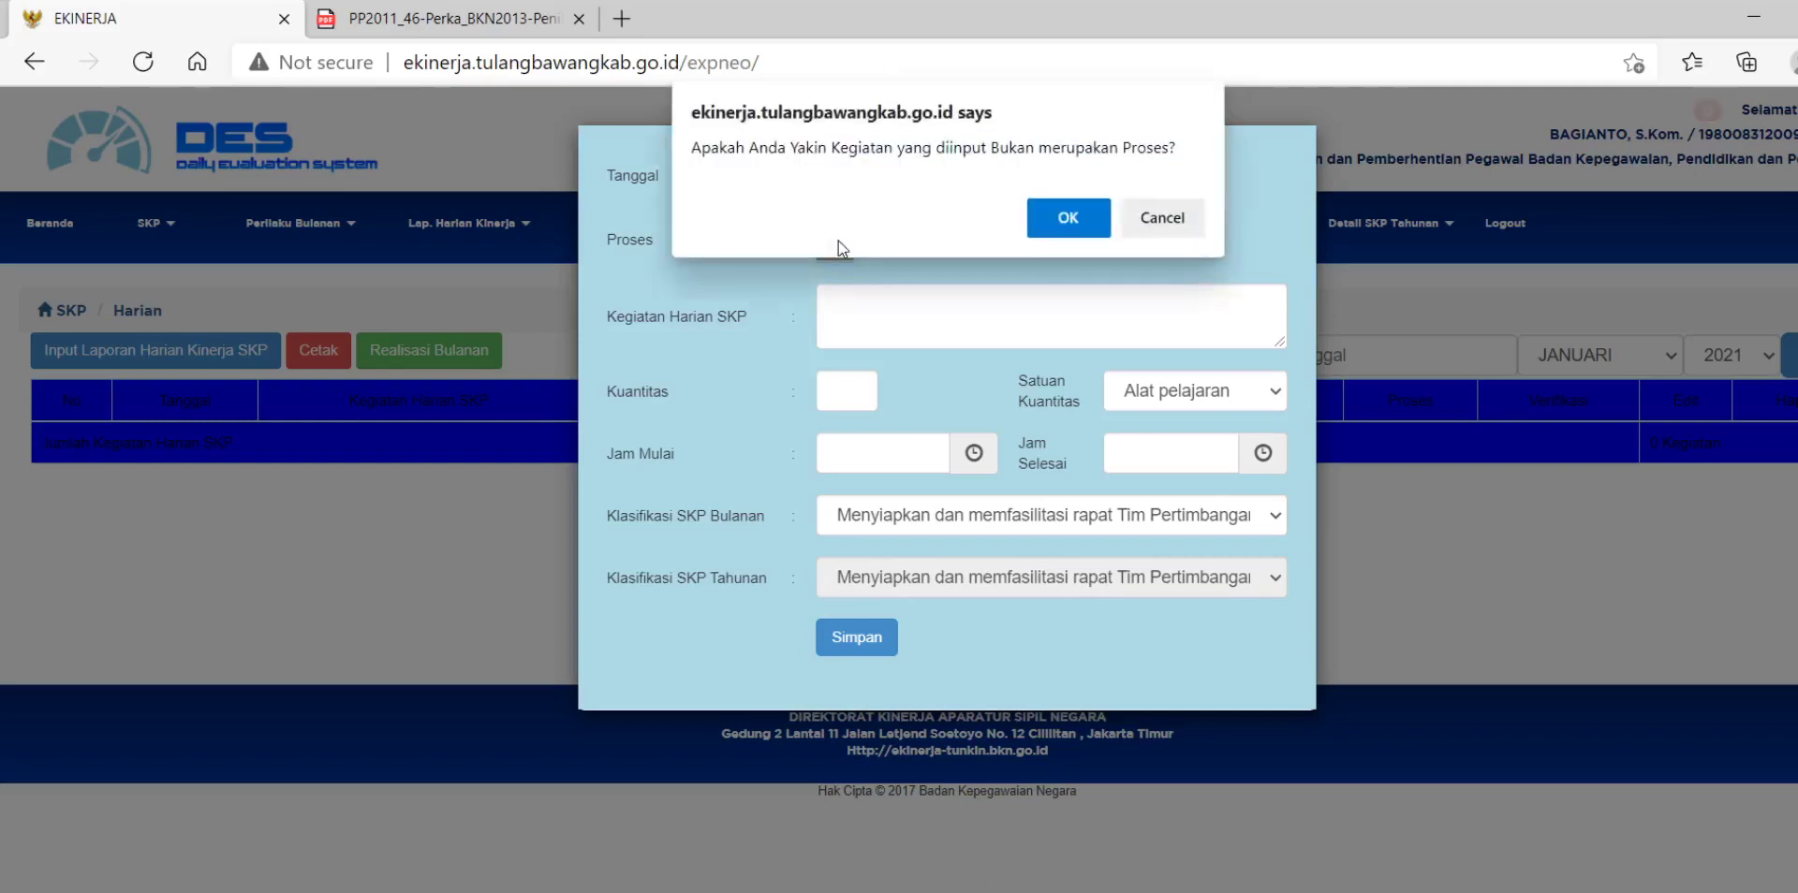
{"action": "left_click", "coordinate": [1085, 230]}
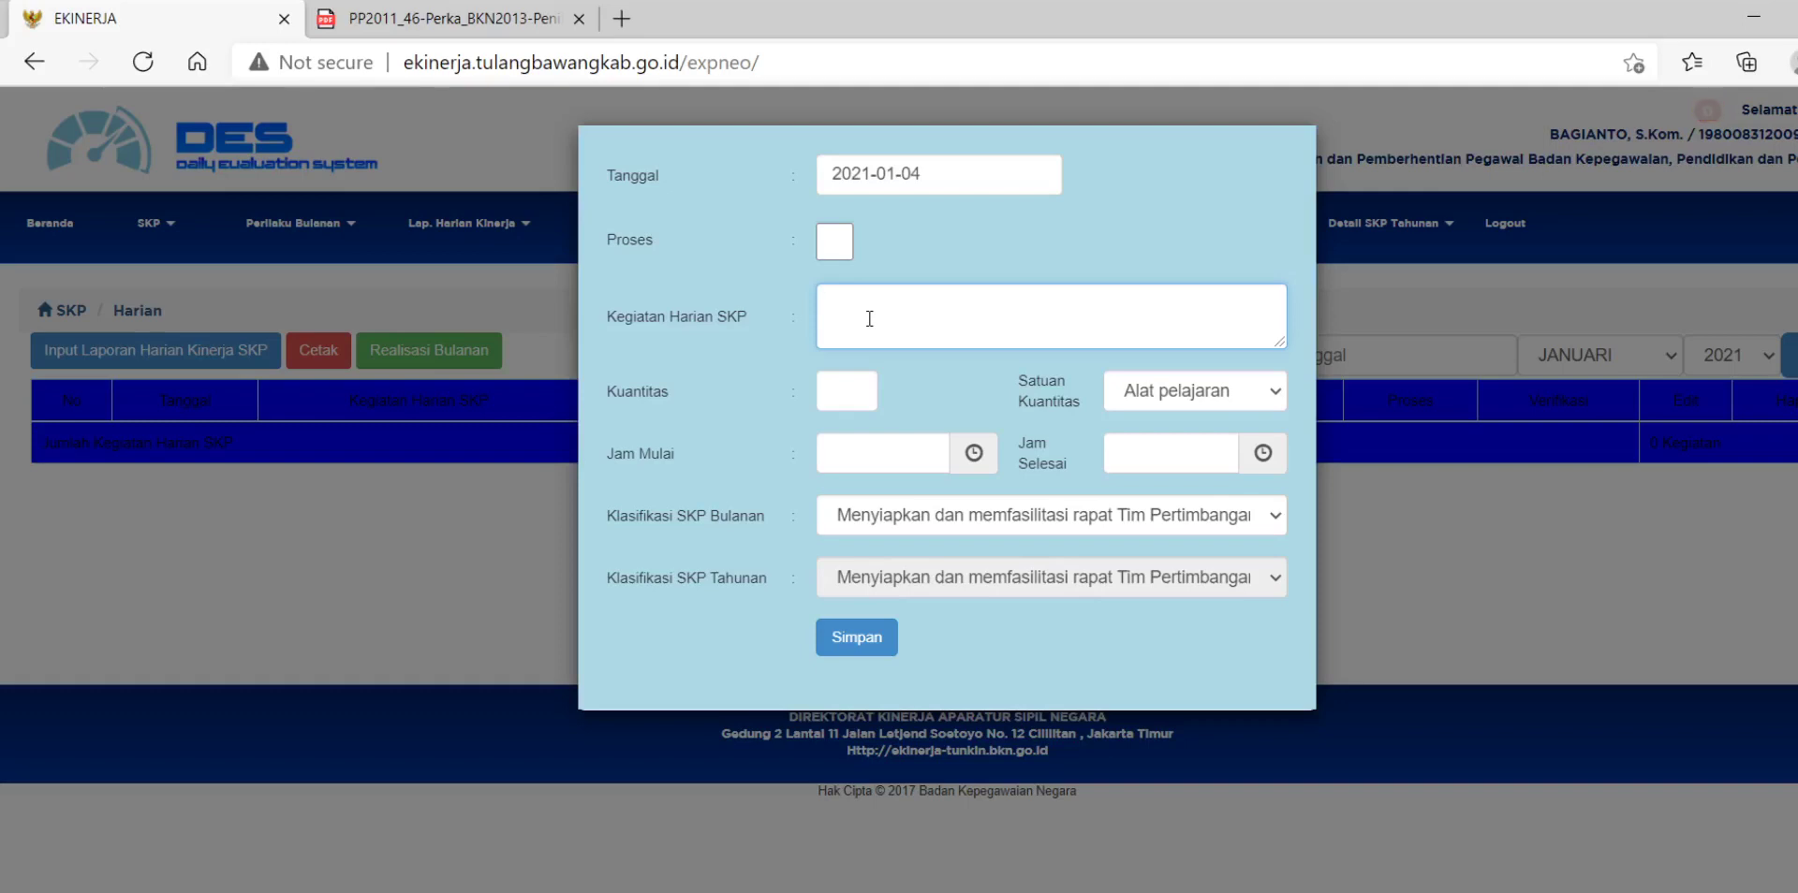
Enter the daily SKP activity "Melakukan inventarisir dan penelusuran penyelesaian tugas yang belum selesai Tahun 2000 serta menyiapkan rencana pelaksanaan kegiatan tugas jabatan/kegiatan"
{"action": "type", "text": "Melakukan inventarisir dan pen"}
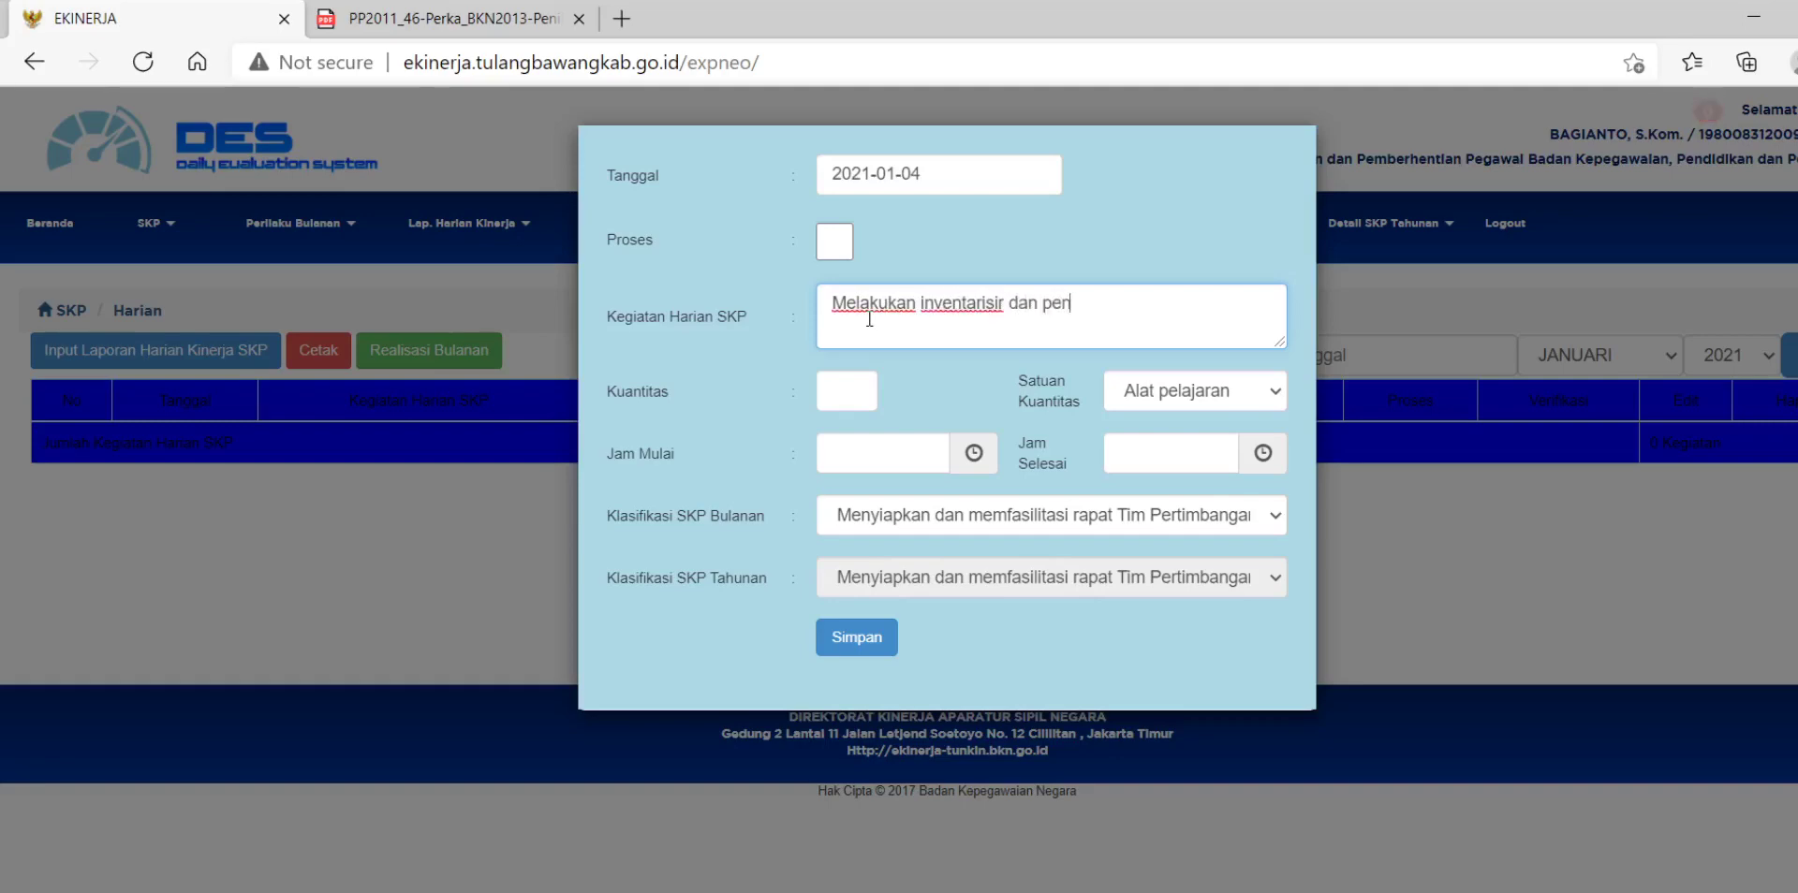
{"action": "type", "text": "elusuran p"}
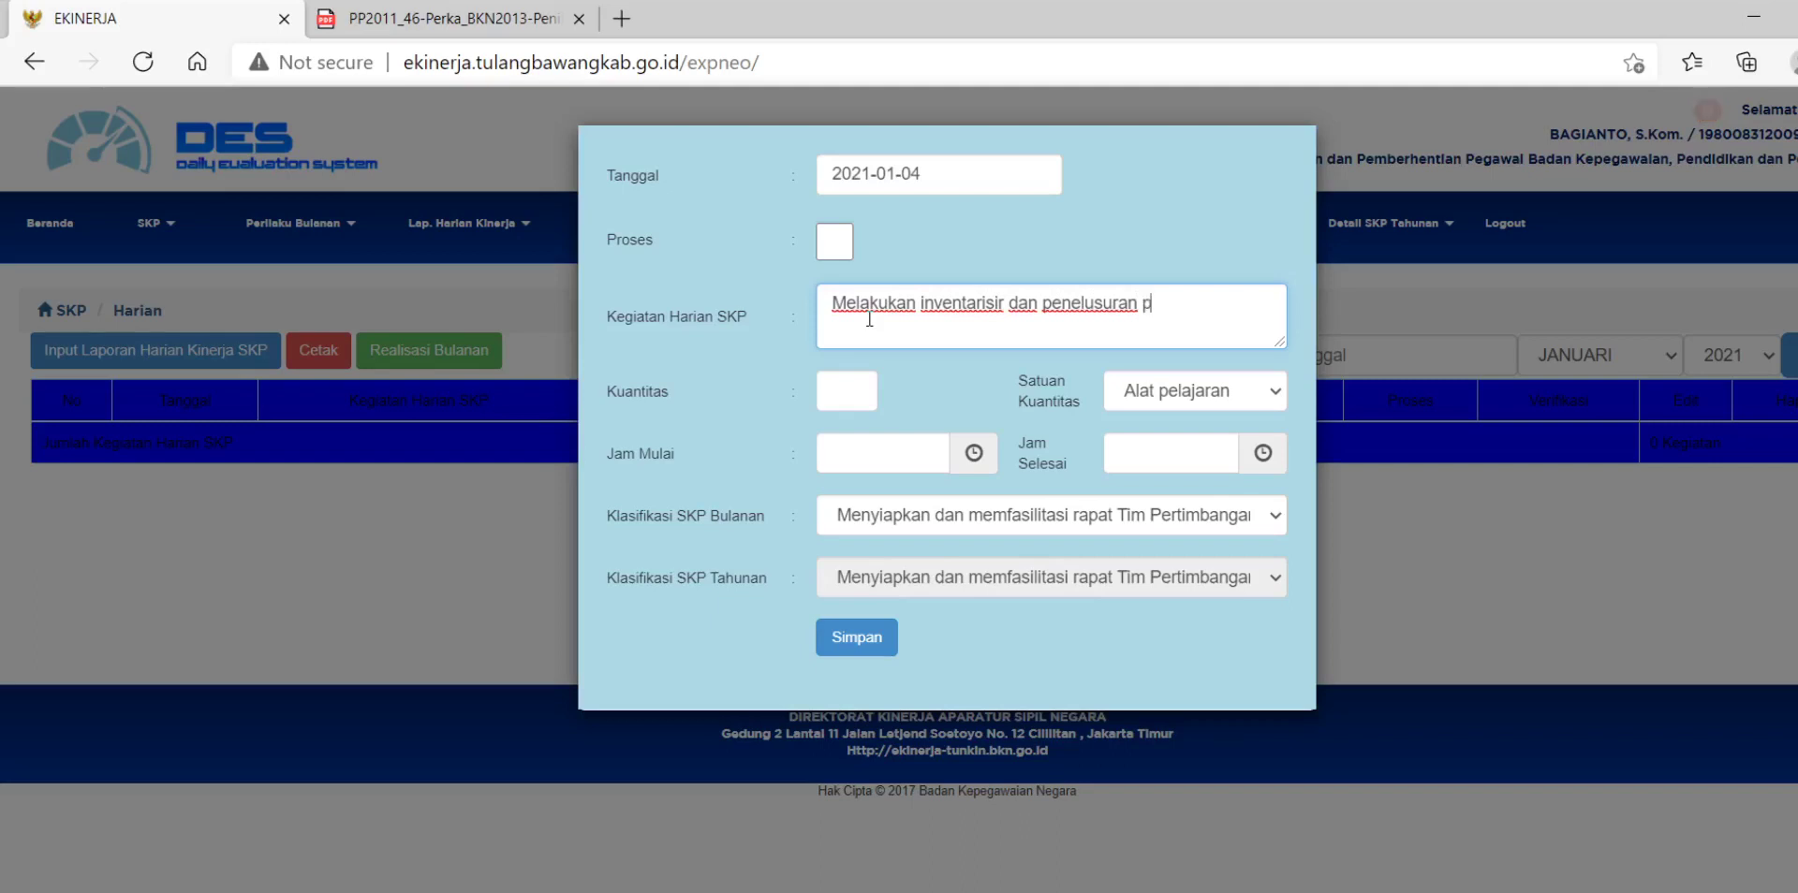
{"action": "type", "text": "enyelesaian tugas "}
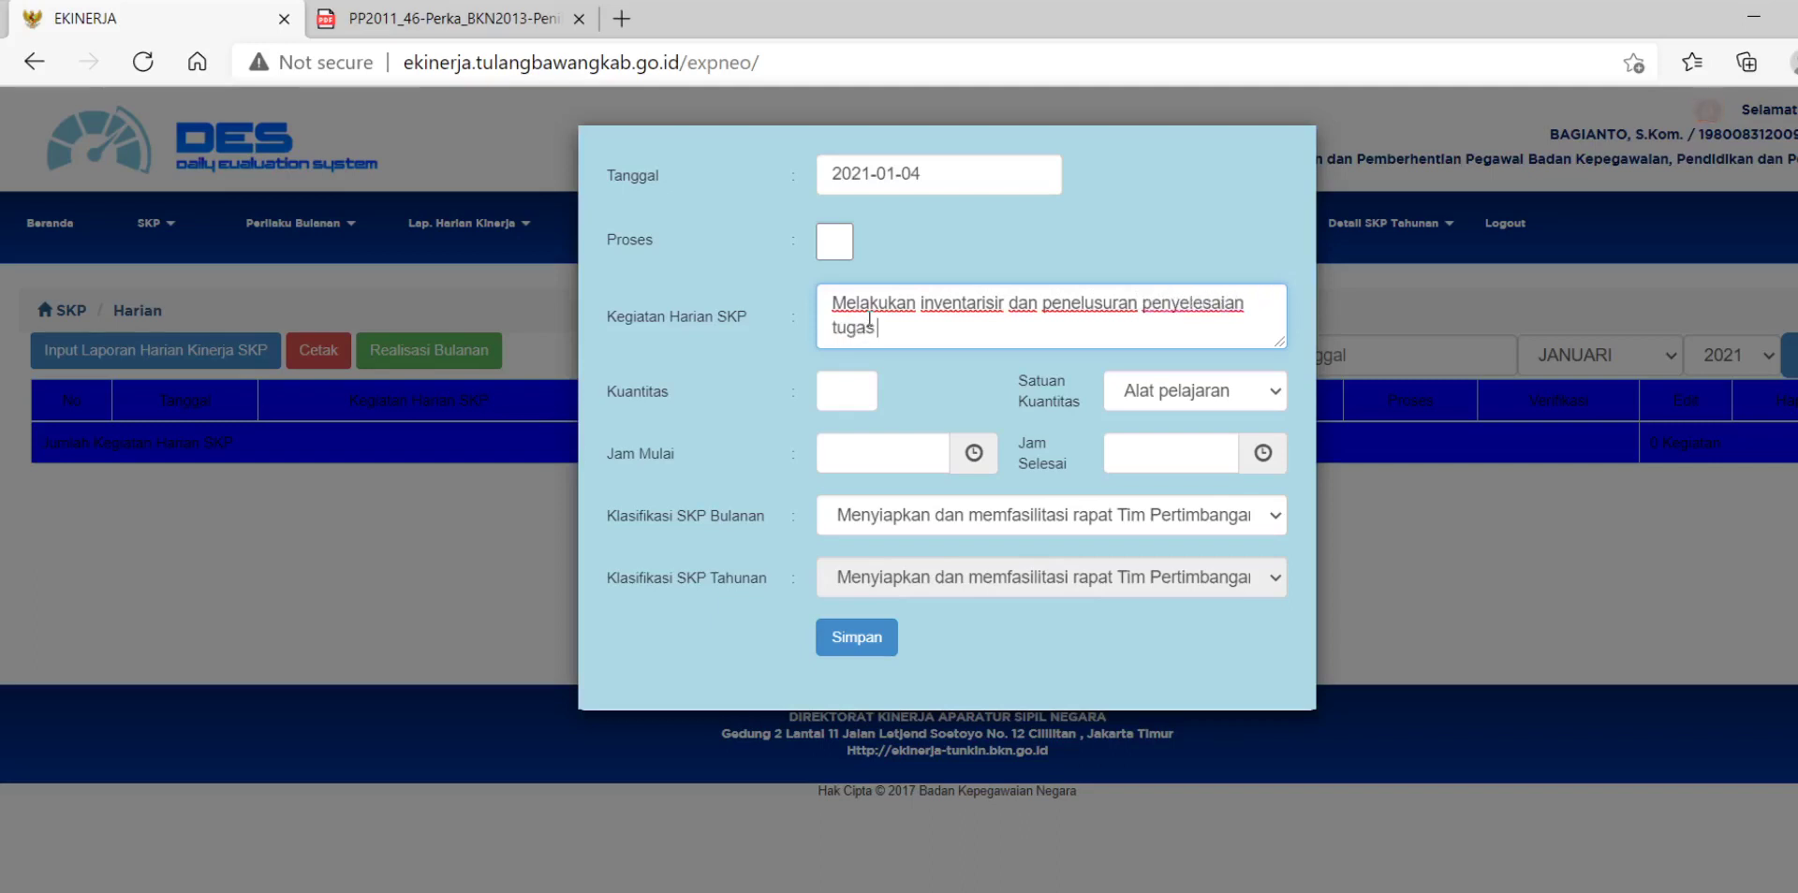
{"action": "type", "text": "yang belum se"}
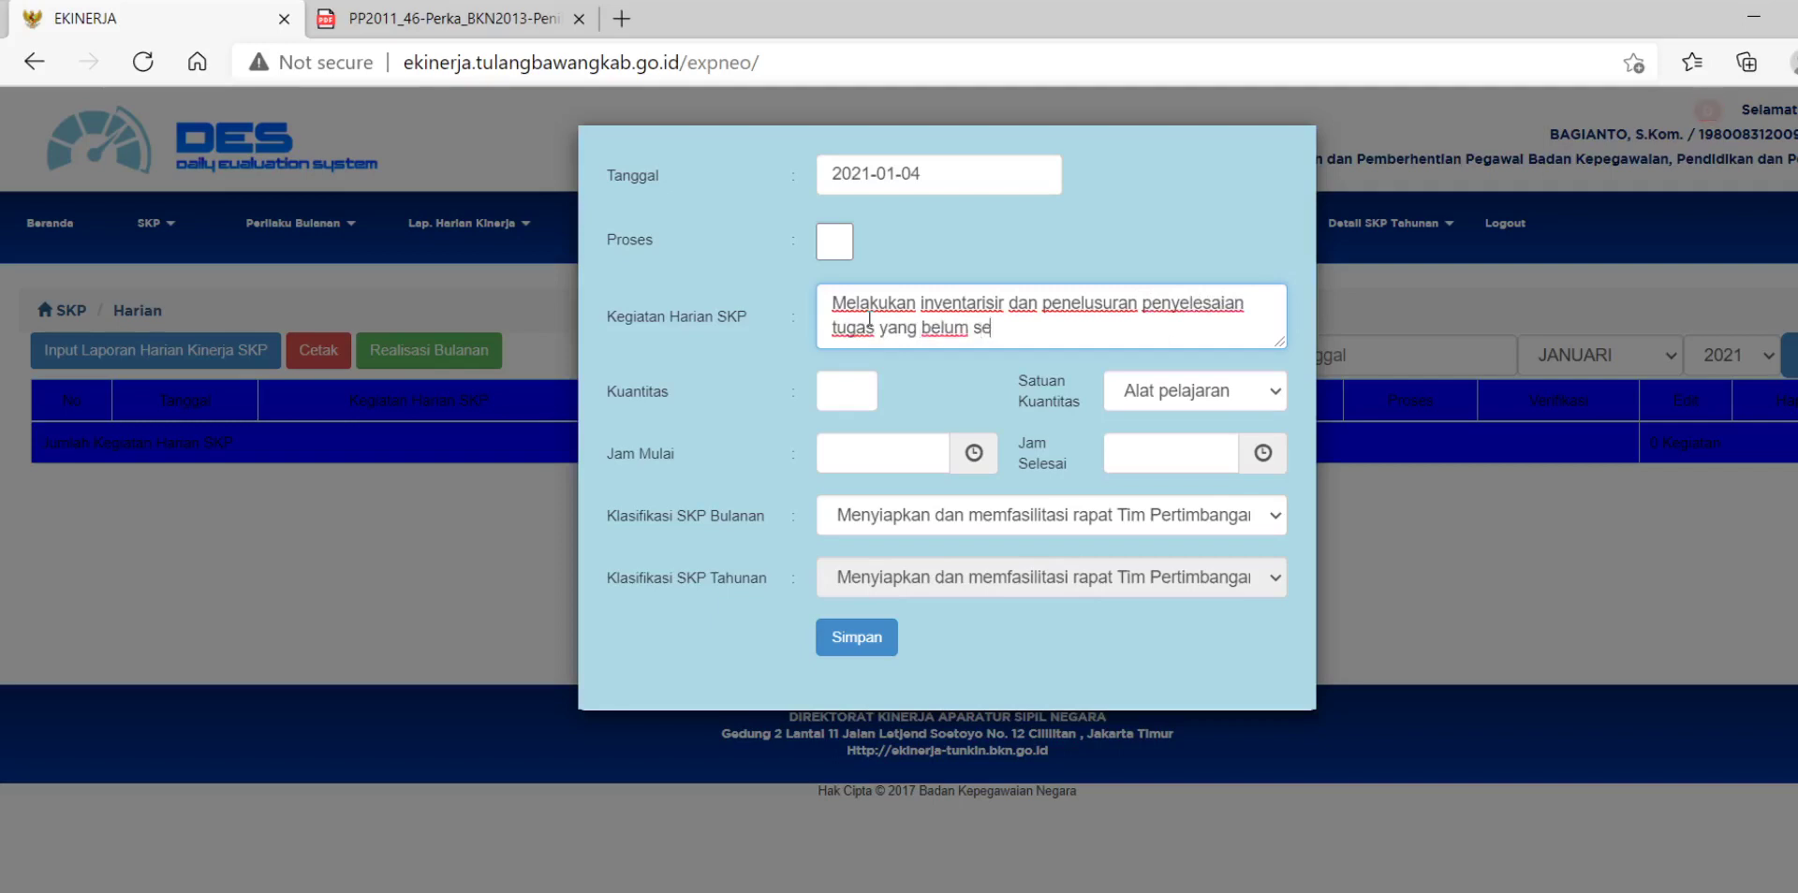
{"action": "type", "text": "lesai Tahun 2000 serta"}
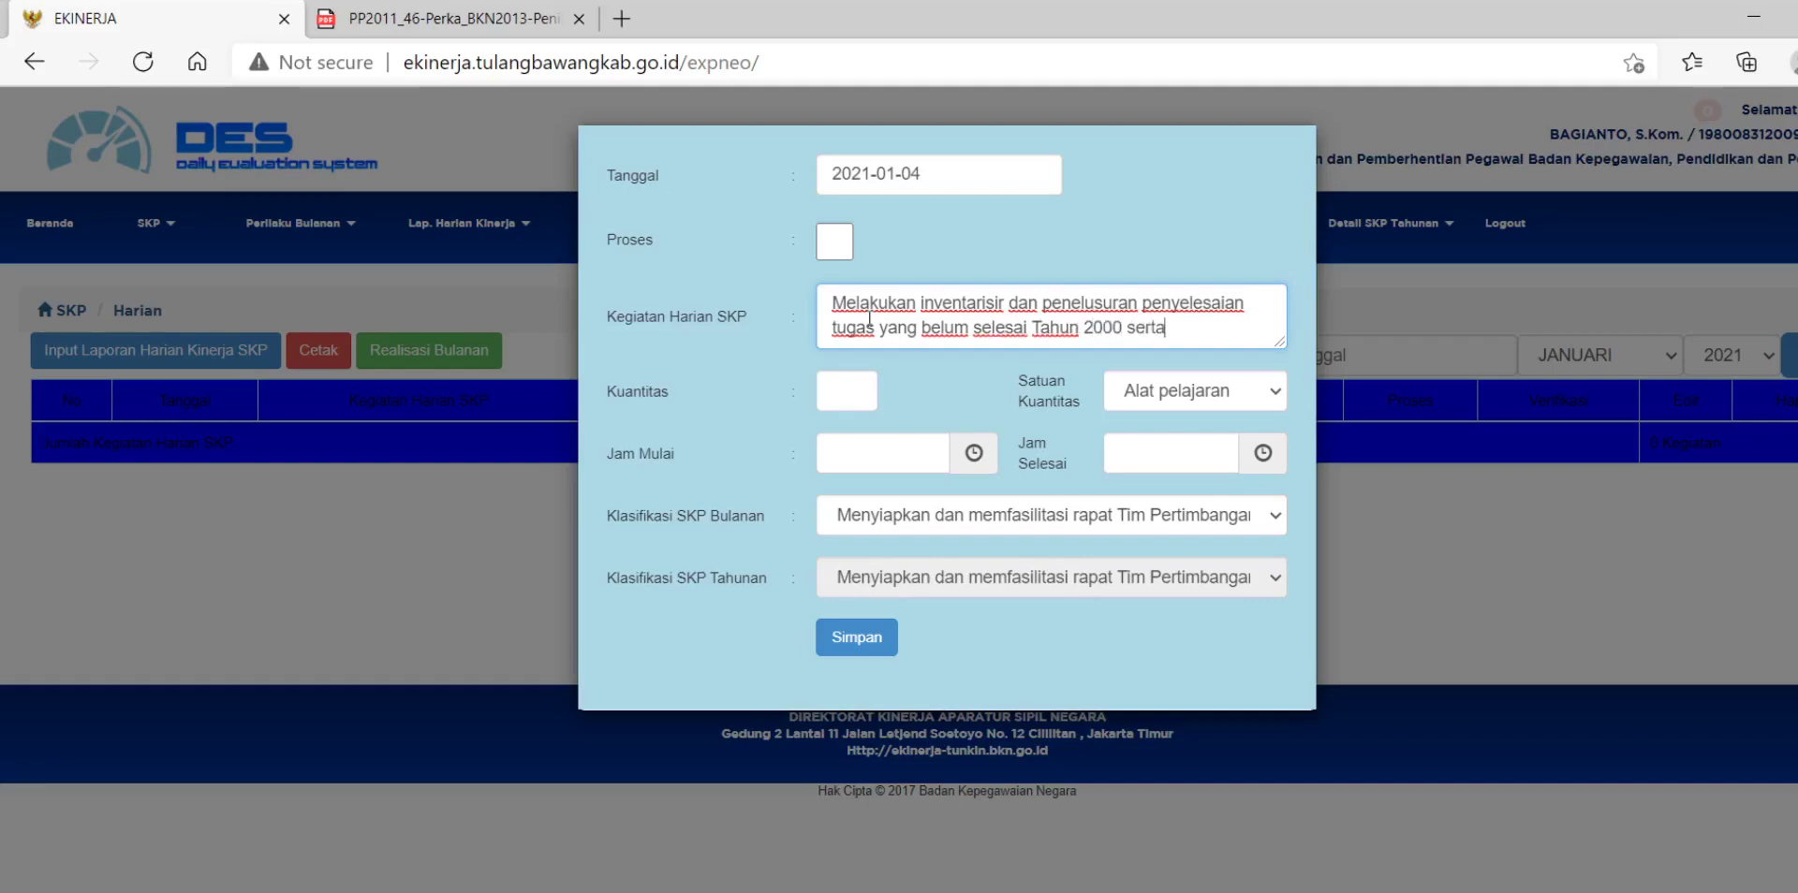
{"action": "type", "text": " menyiapkan rencana"}
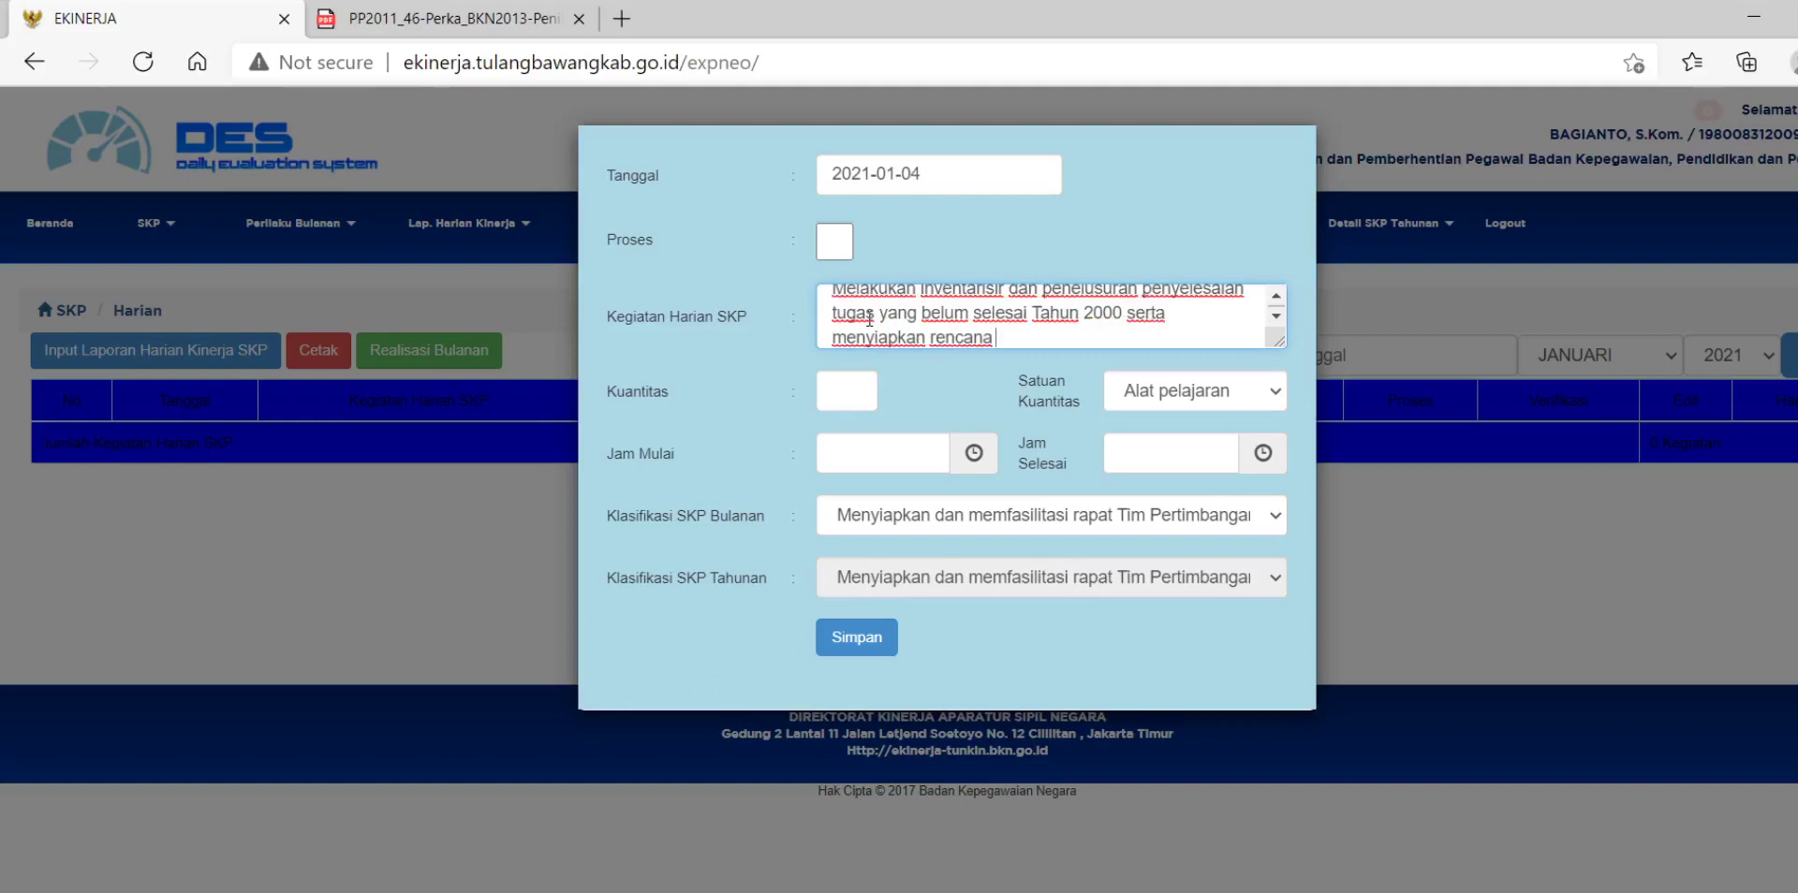
{"action": "type", "text": " pelaksanaan kegiata"}
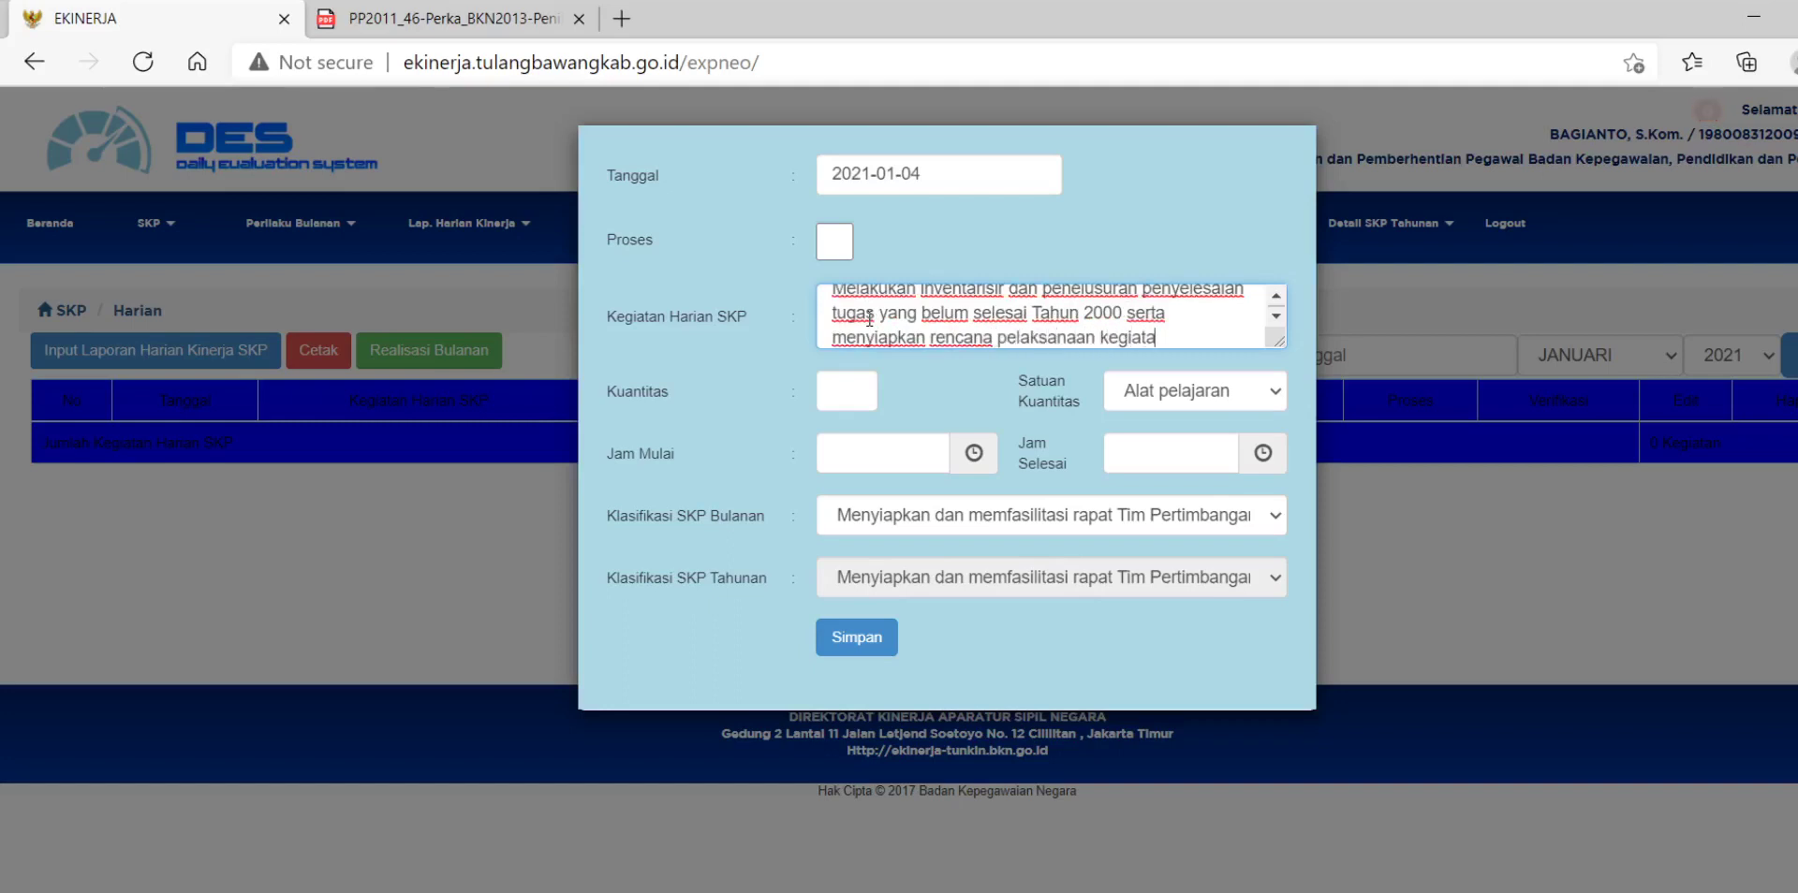
{"action": "type", "text": "n tugas"}
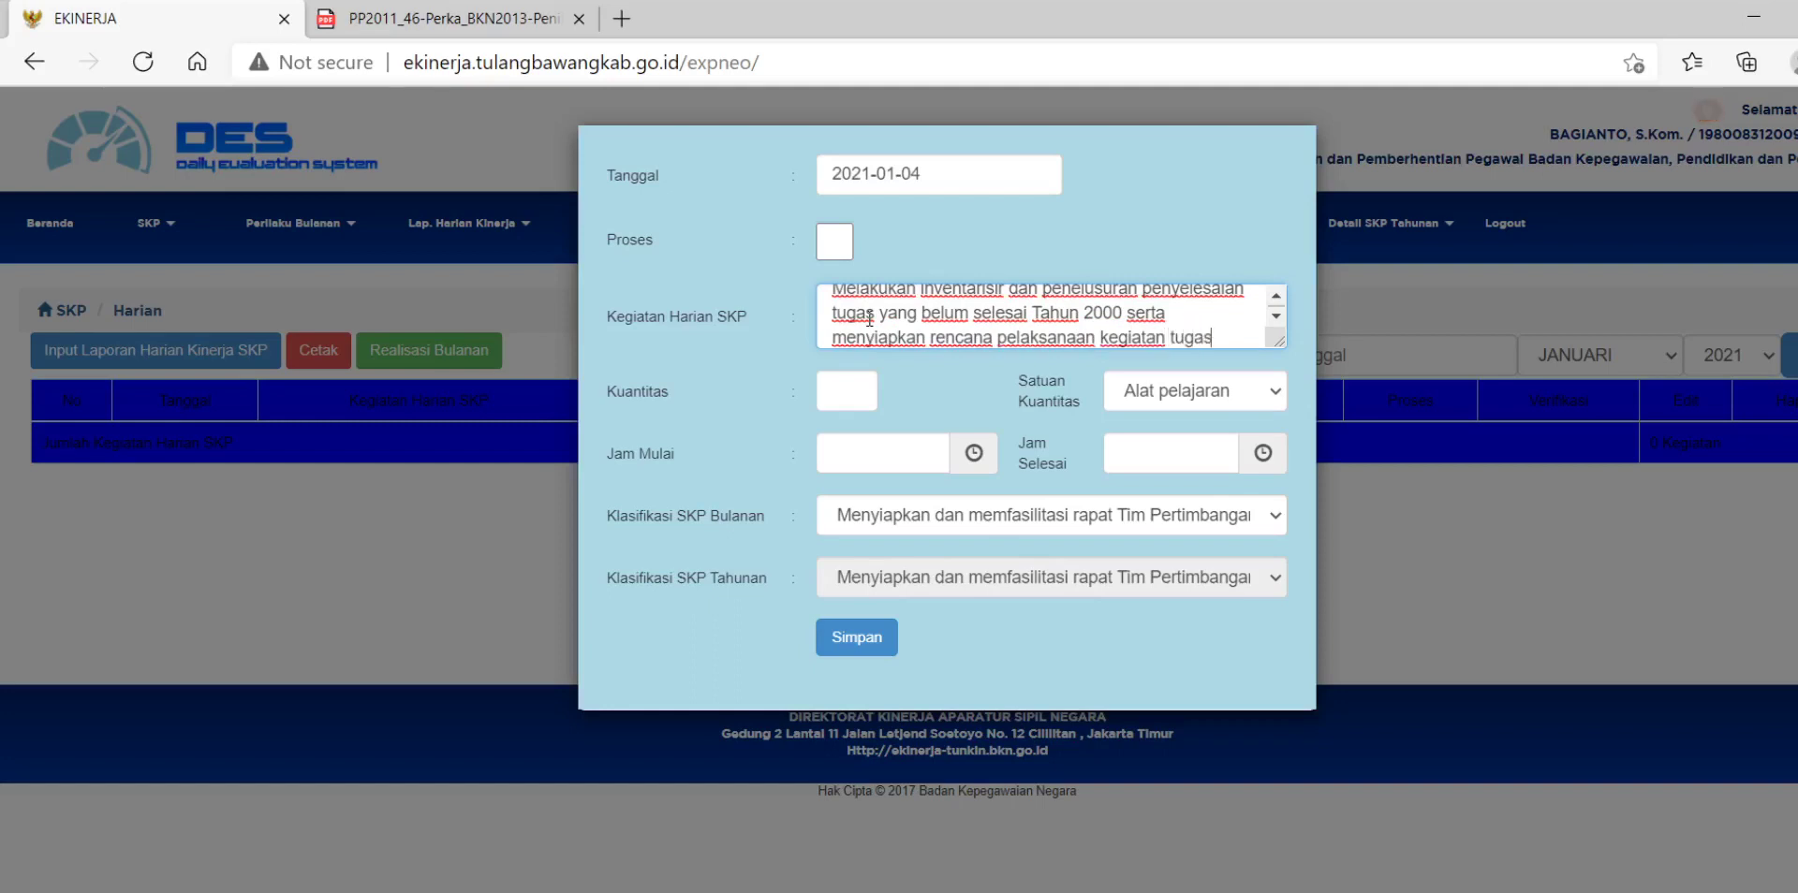
{"action": "type", "text": " jabatan"}
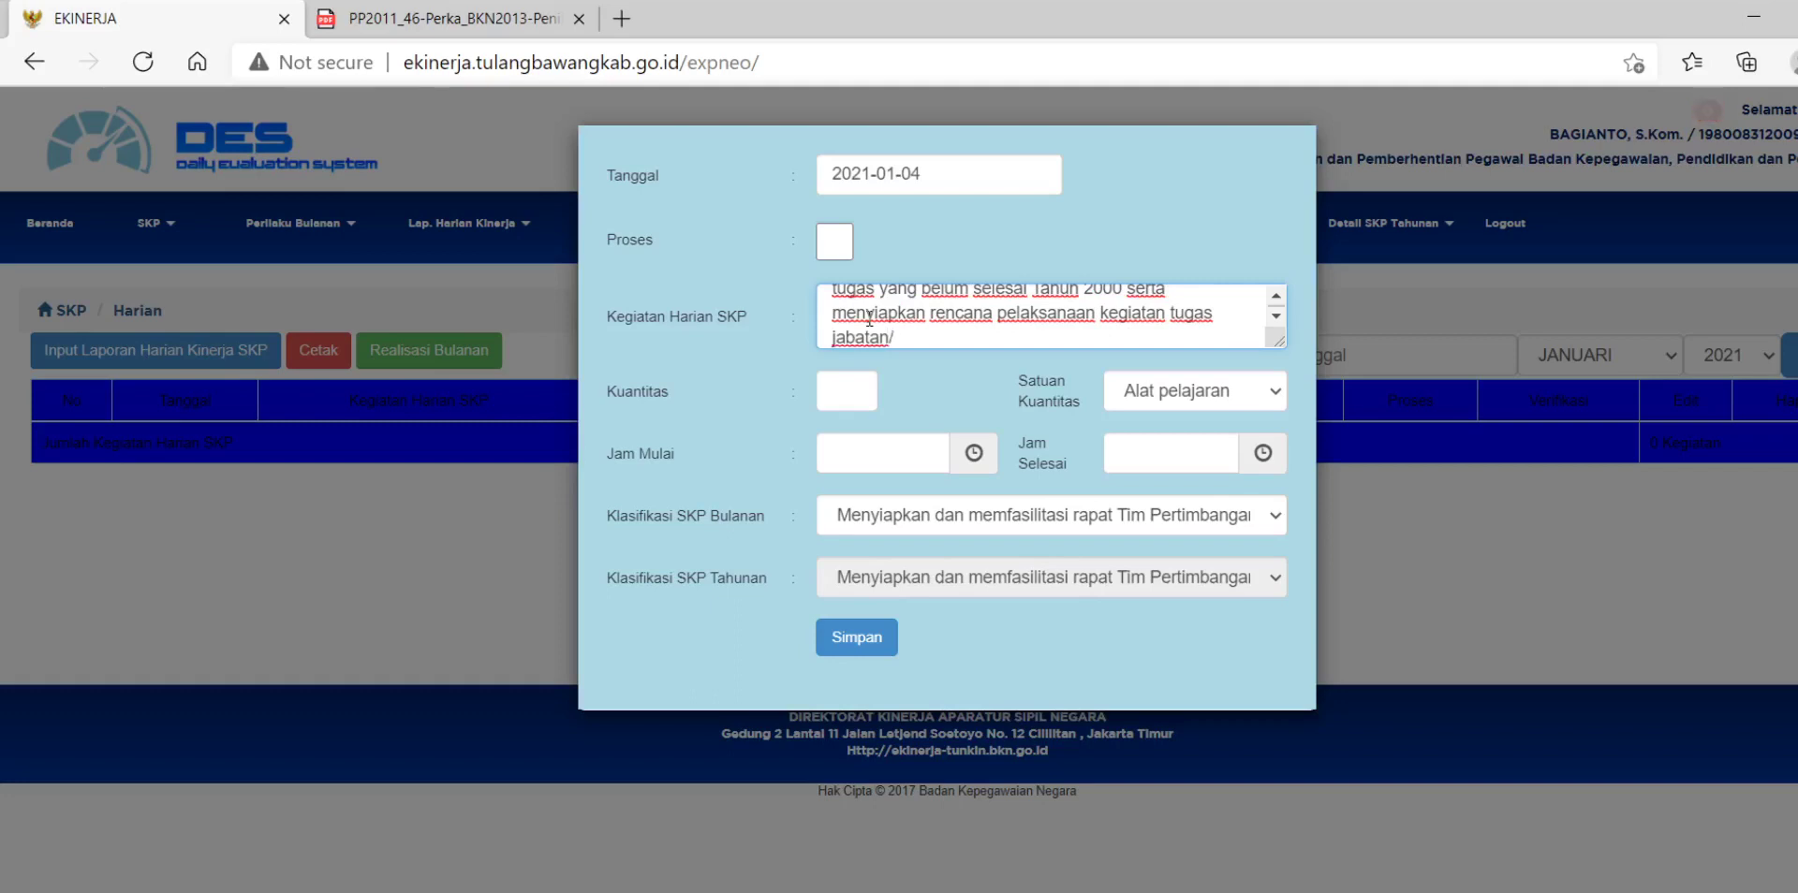
{"action": "type", "text": "/kegiatan"}
Set the entry's quantity to 1 with Daftar as the unit
{"action": "left_click", "coordinate": [854, 390]}
{"action": "type", "text": "1"}
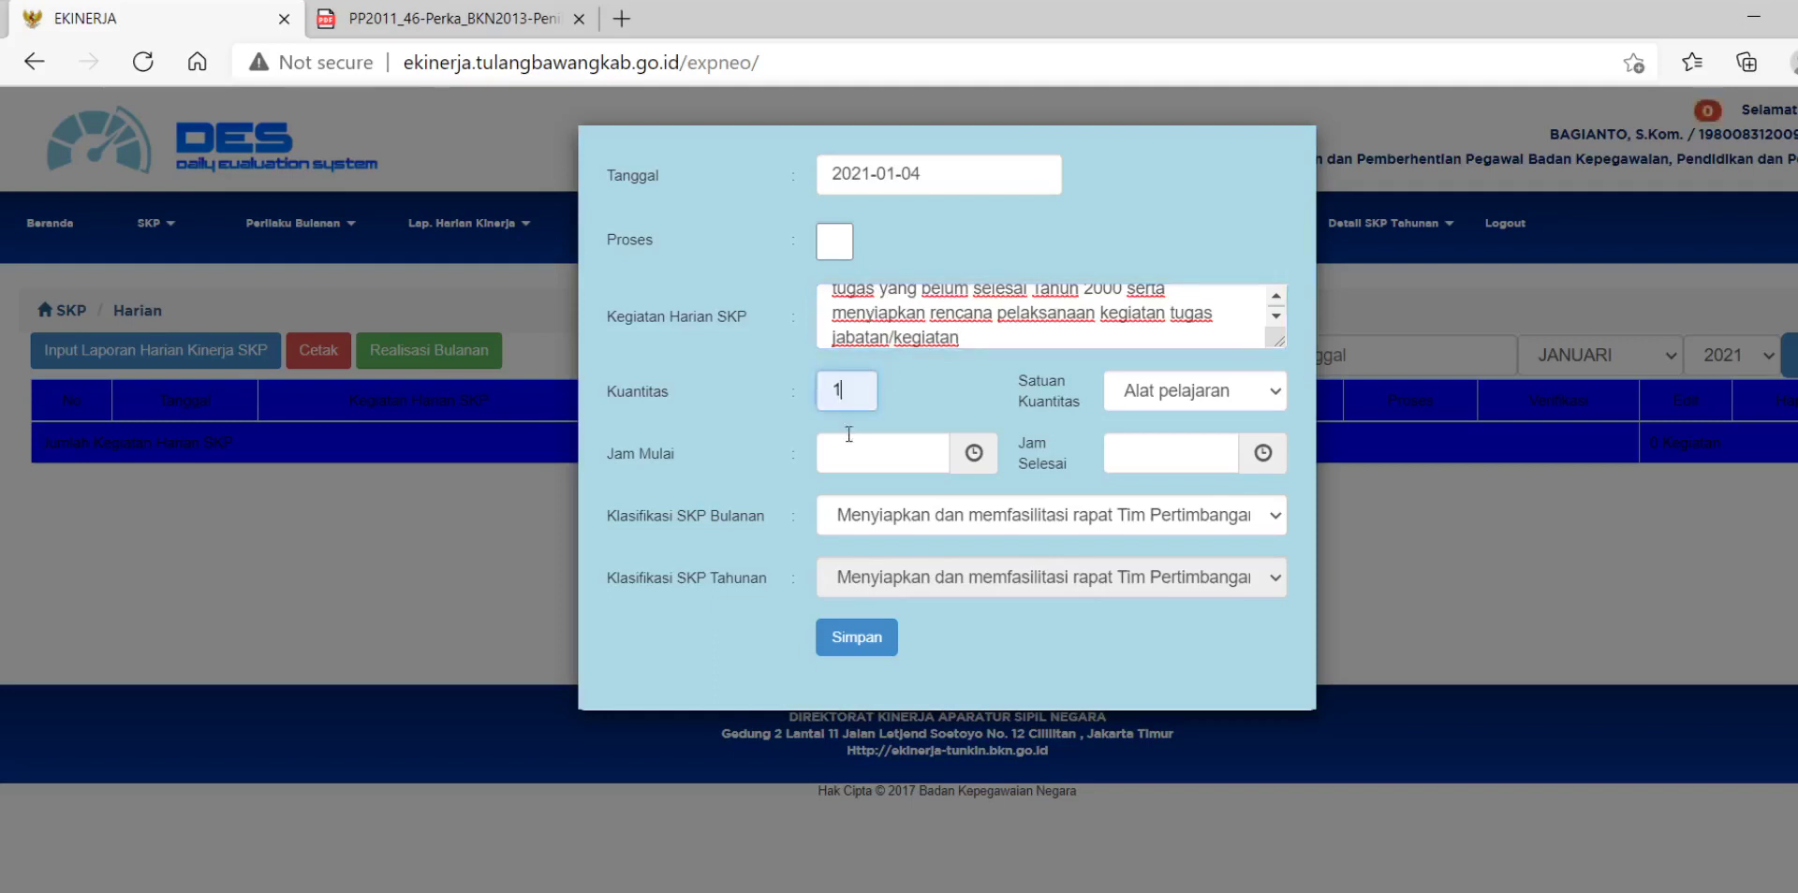
{"action": "left_click", "coordinate": [1149, 393]}
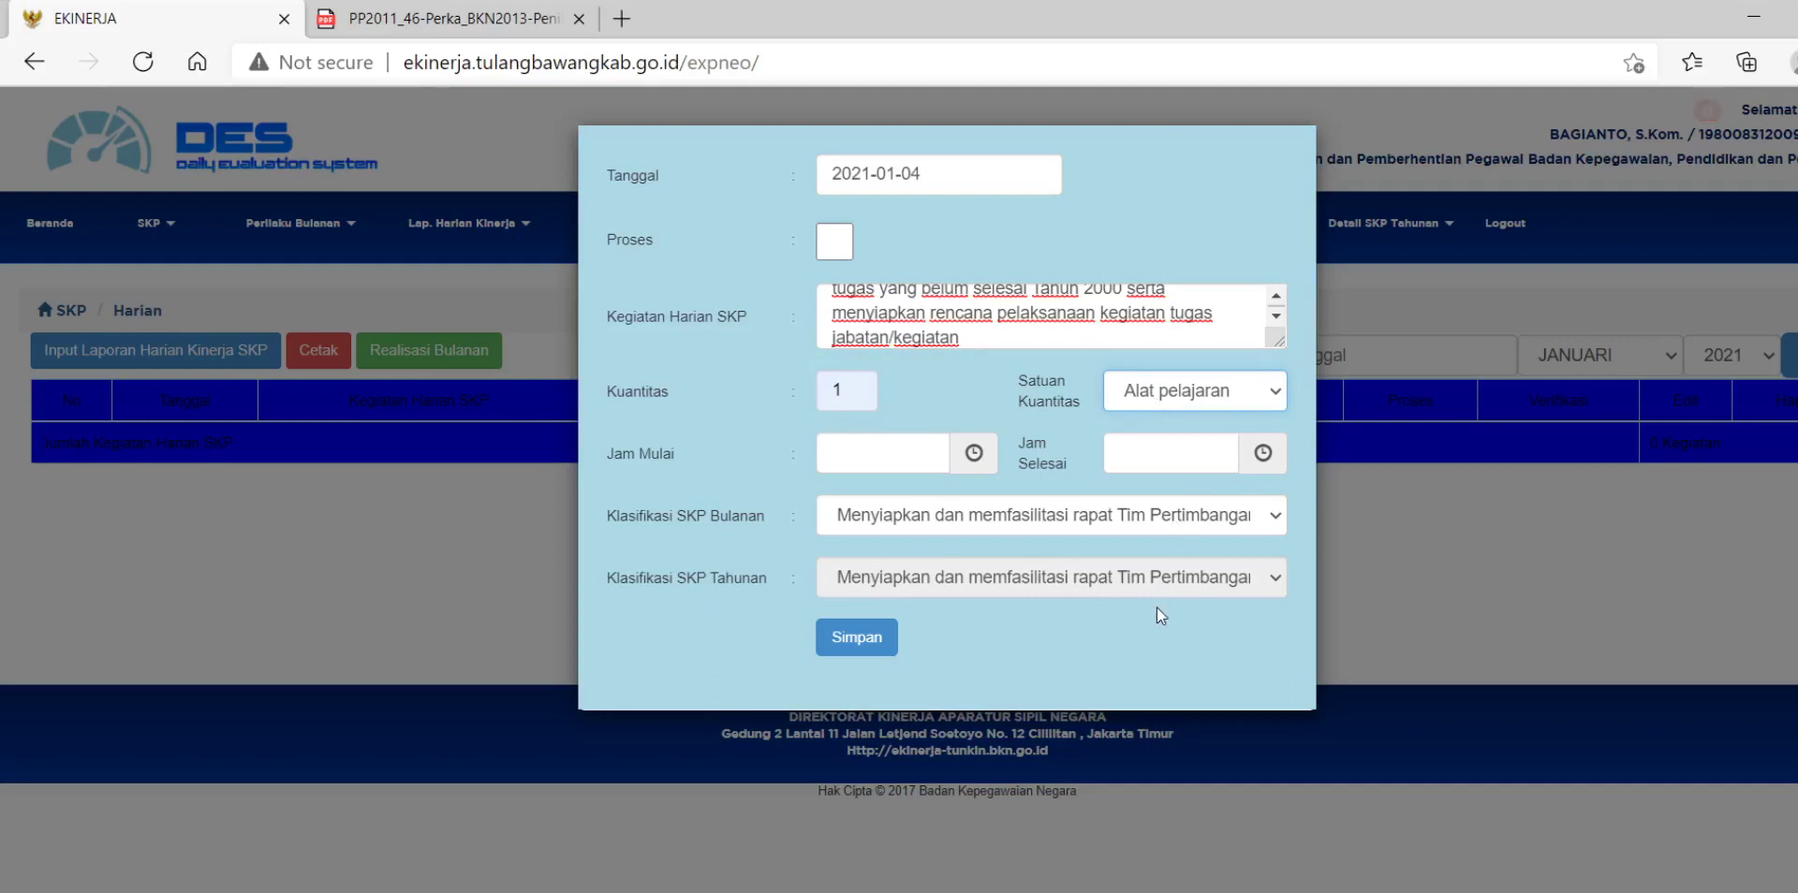
{"action": "key", "text": "d"}
Set the activity's start time to 08:00 and its finish time to 11:01
{"action": "left_click", "coordinate": [905, 461]}
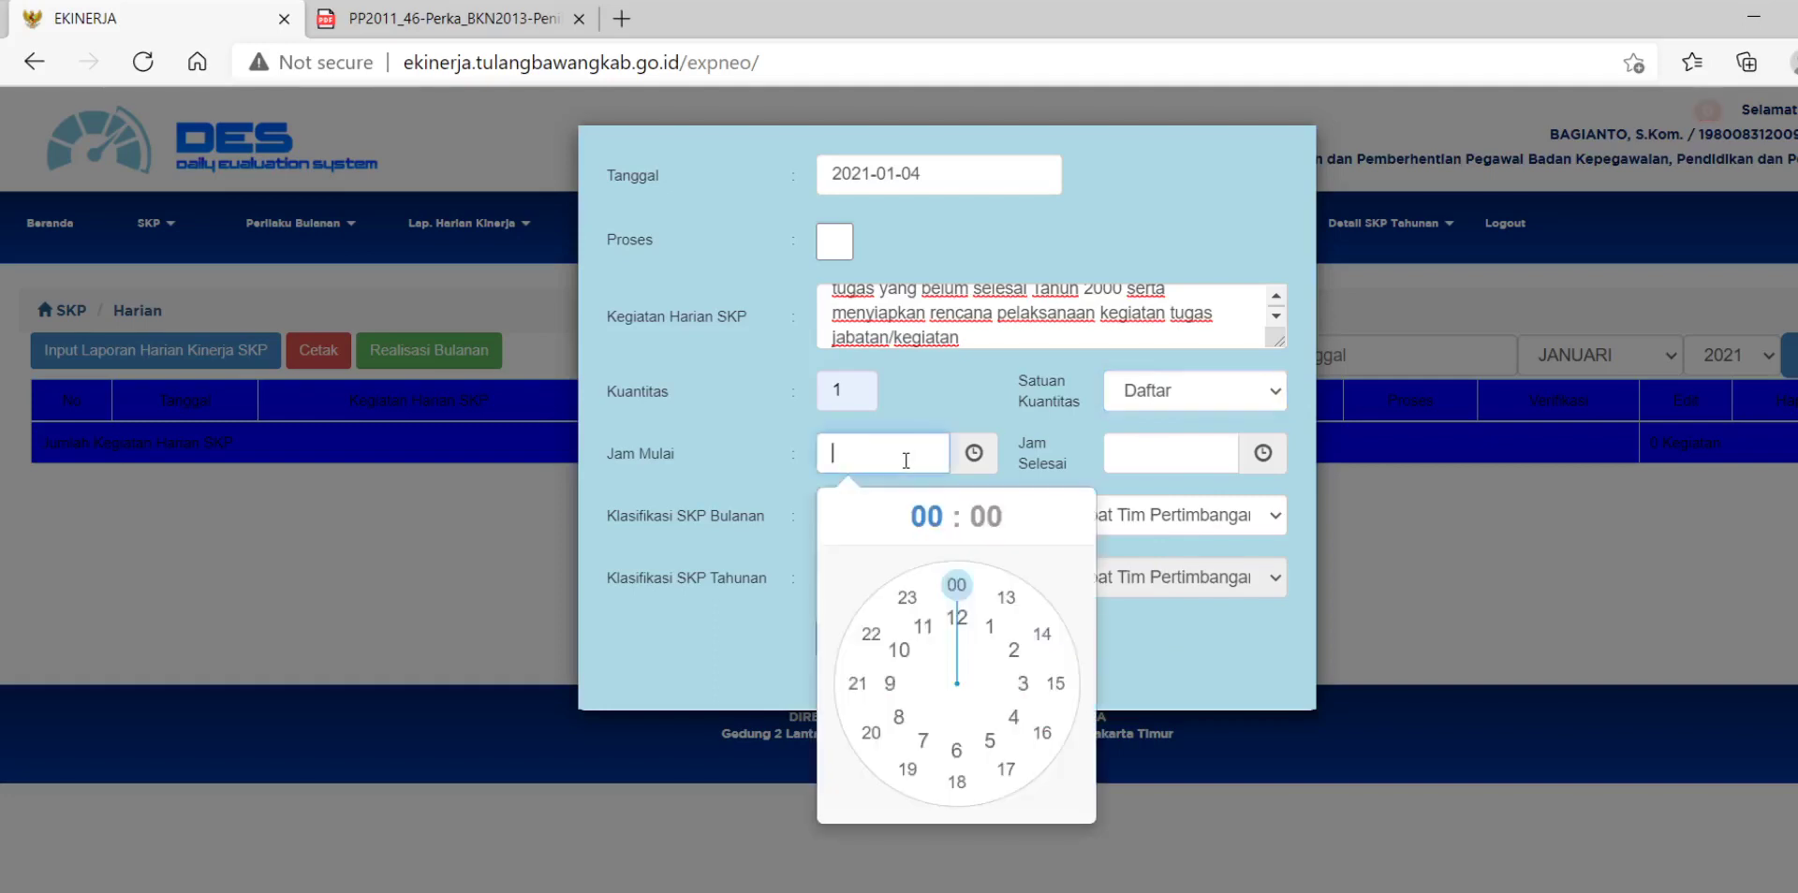
{"action": "type", "text": "08:00"}
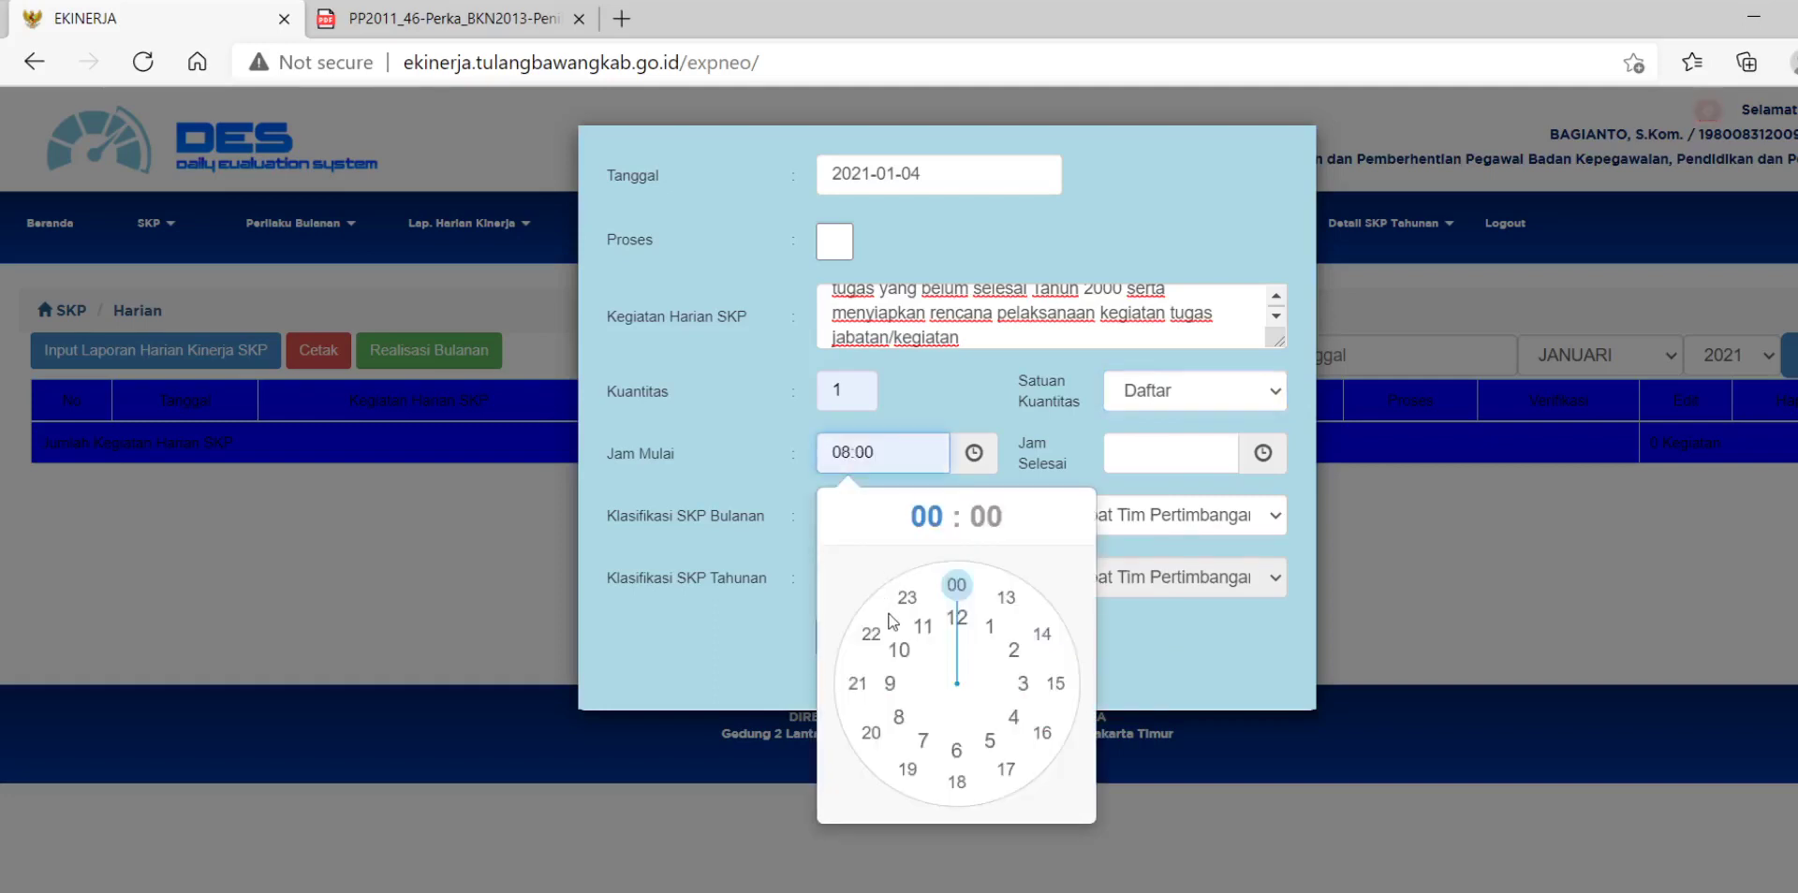
{"action": "left_click", "coordinate": [1143, 457]}
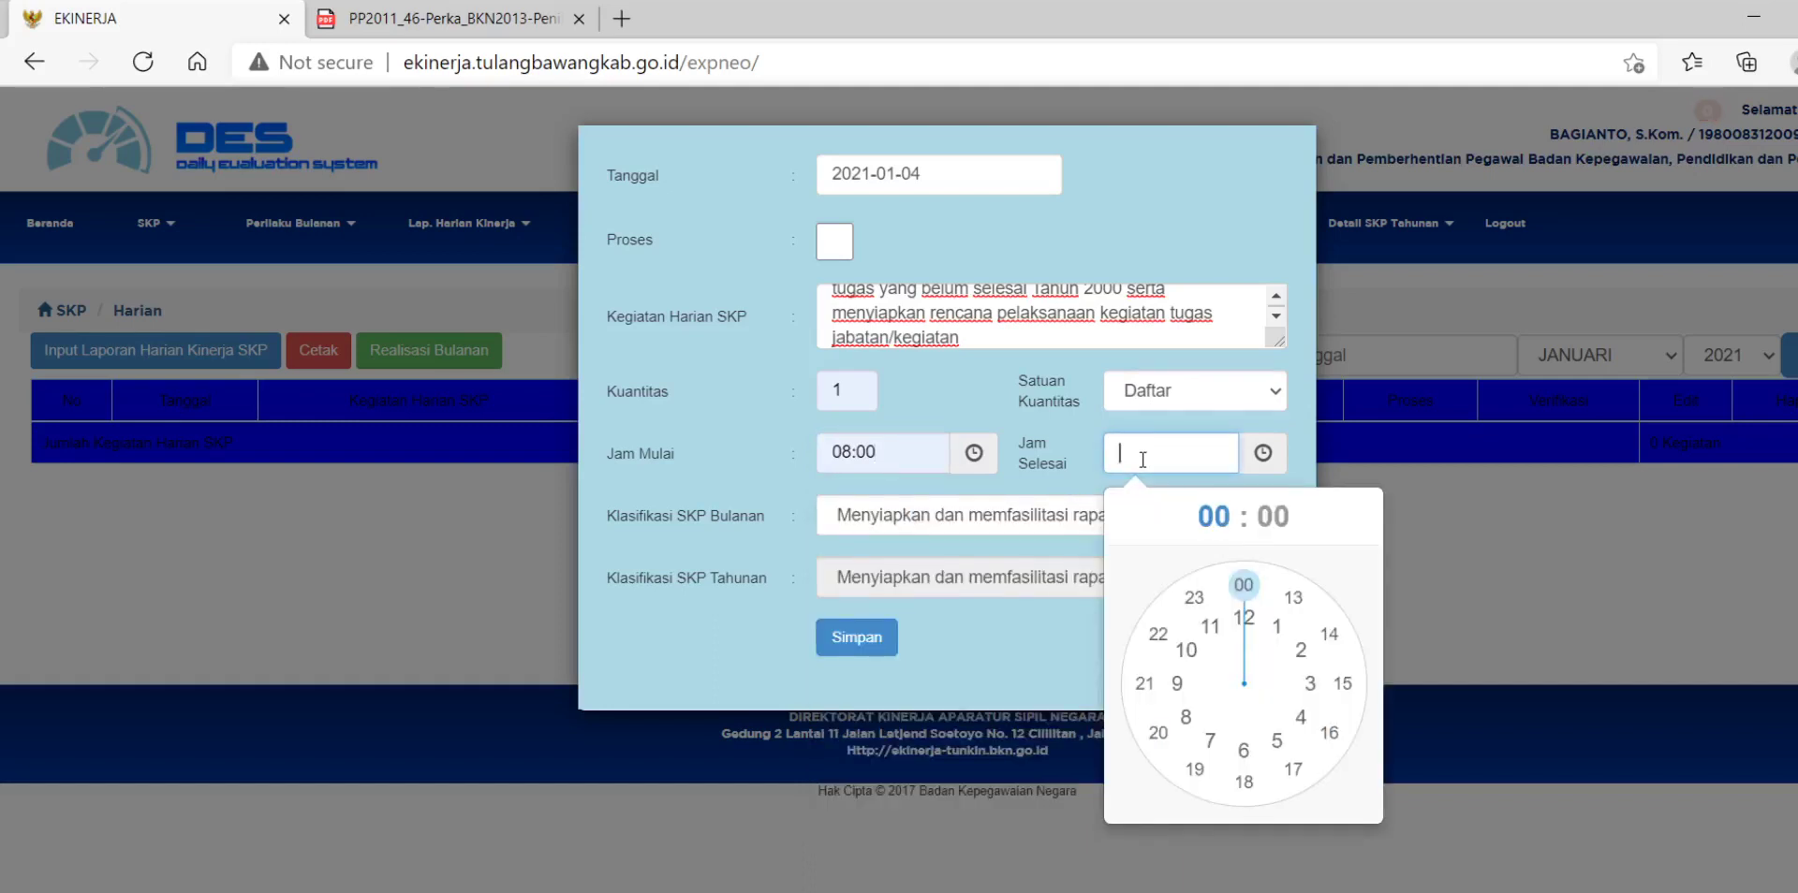
{"action": "type", "text": "11:00"}
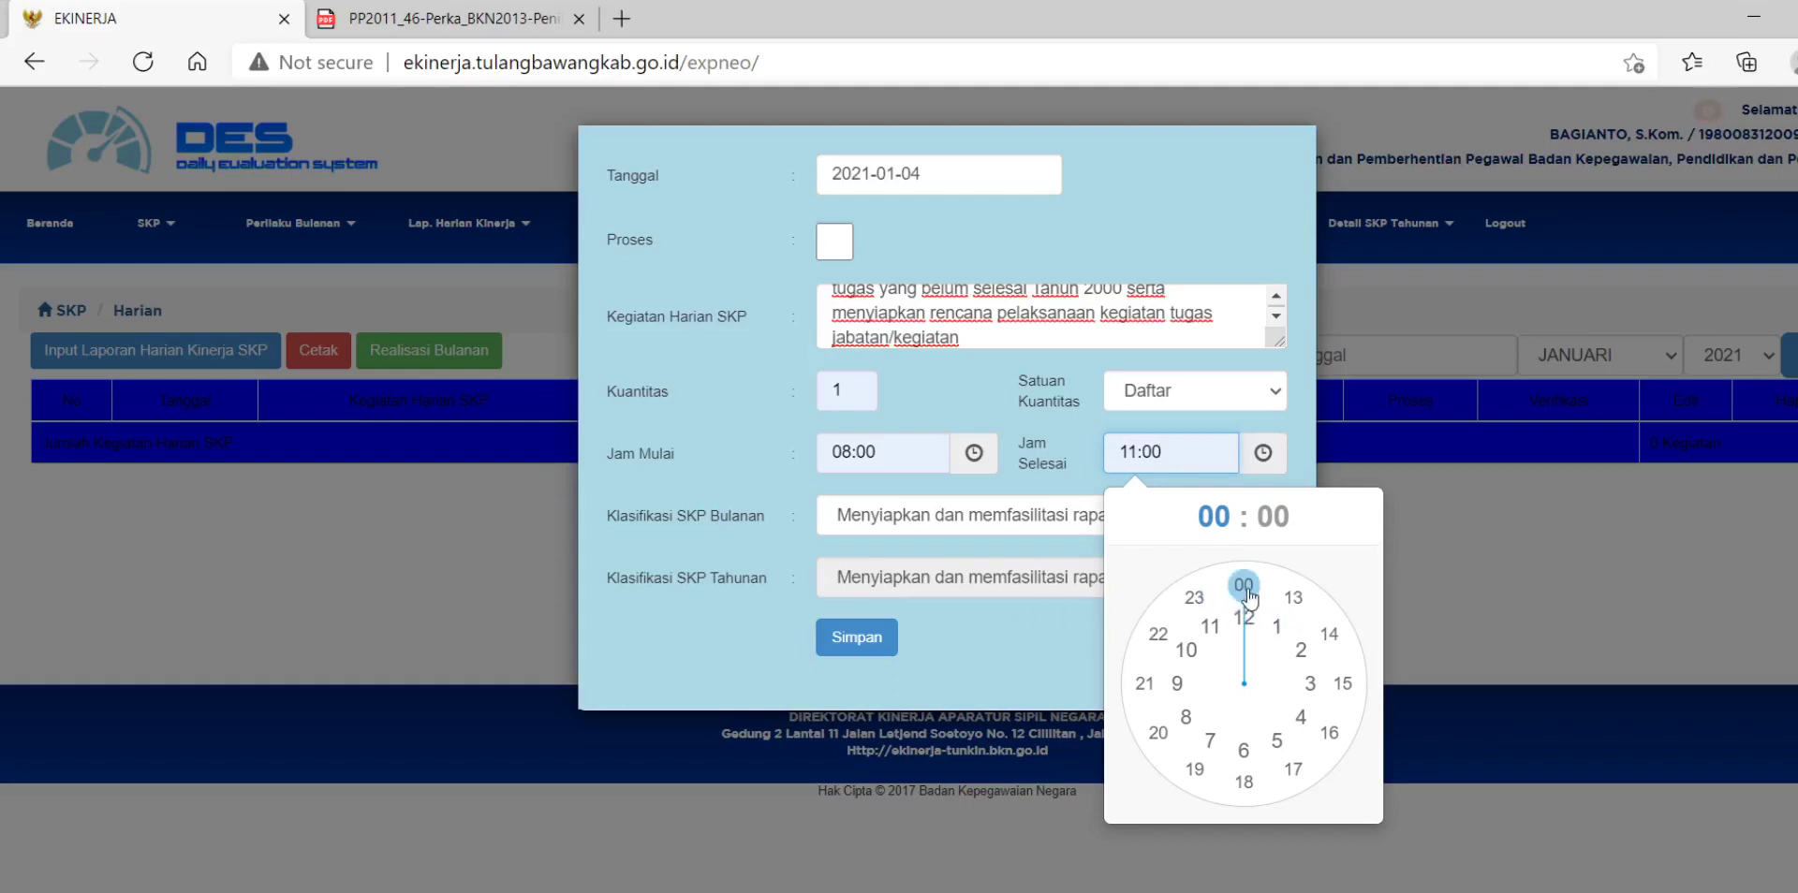
{"action": "left_click", "coordinate": [1211, 628]}
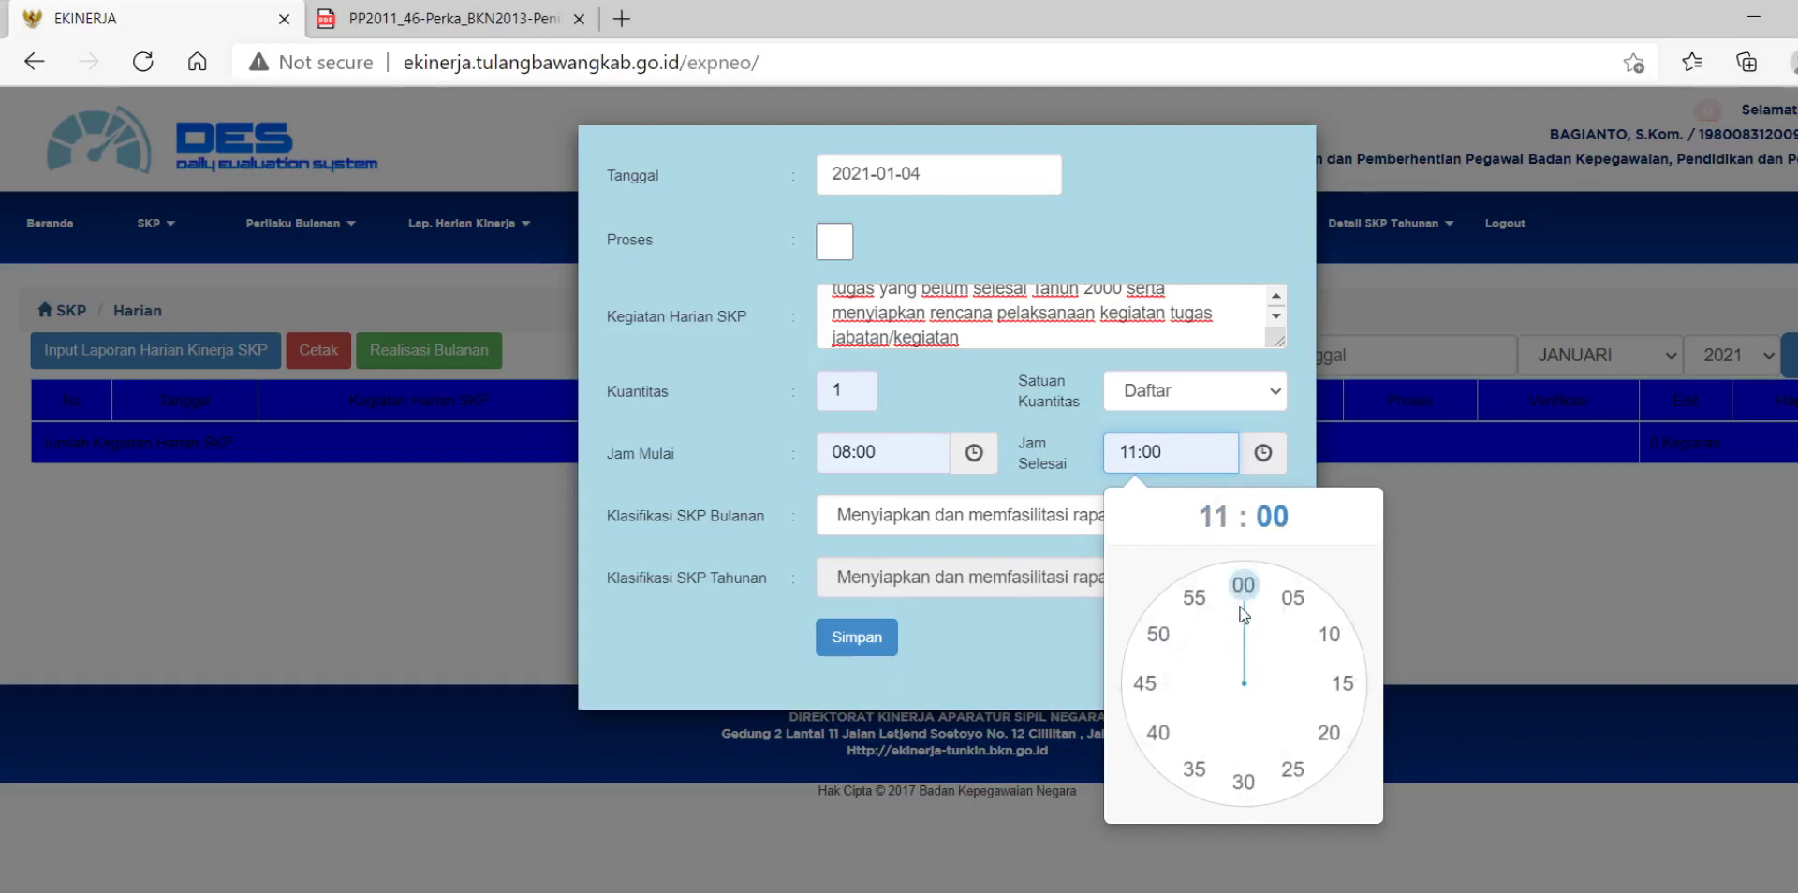
{"action": "left_click", "coordinate": [1253, 594]}
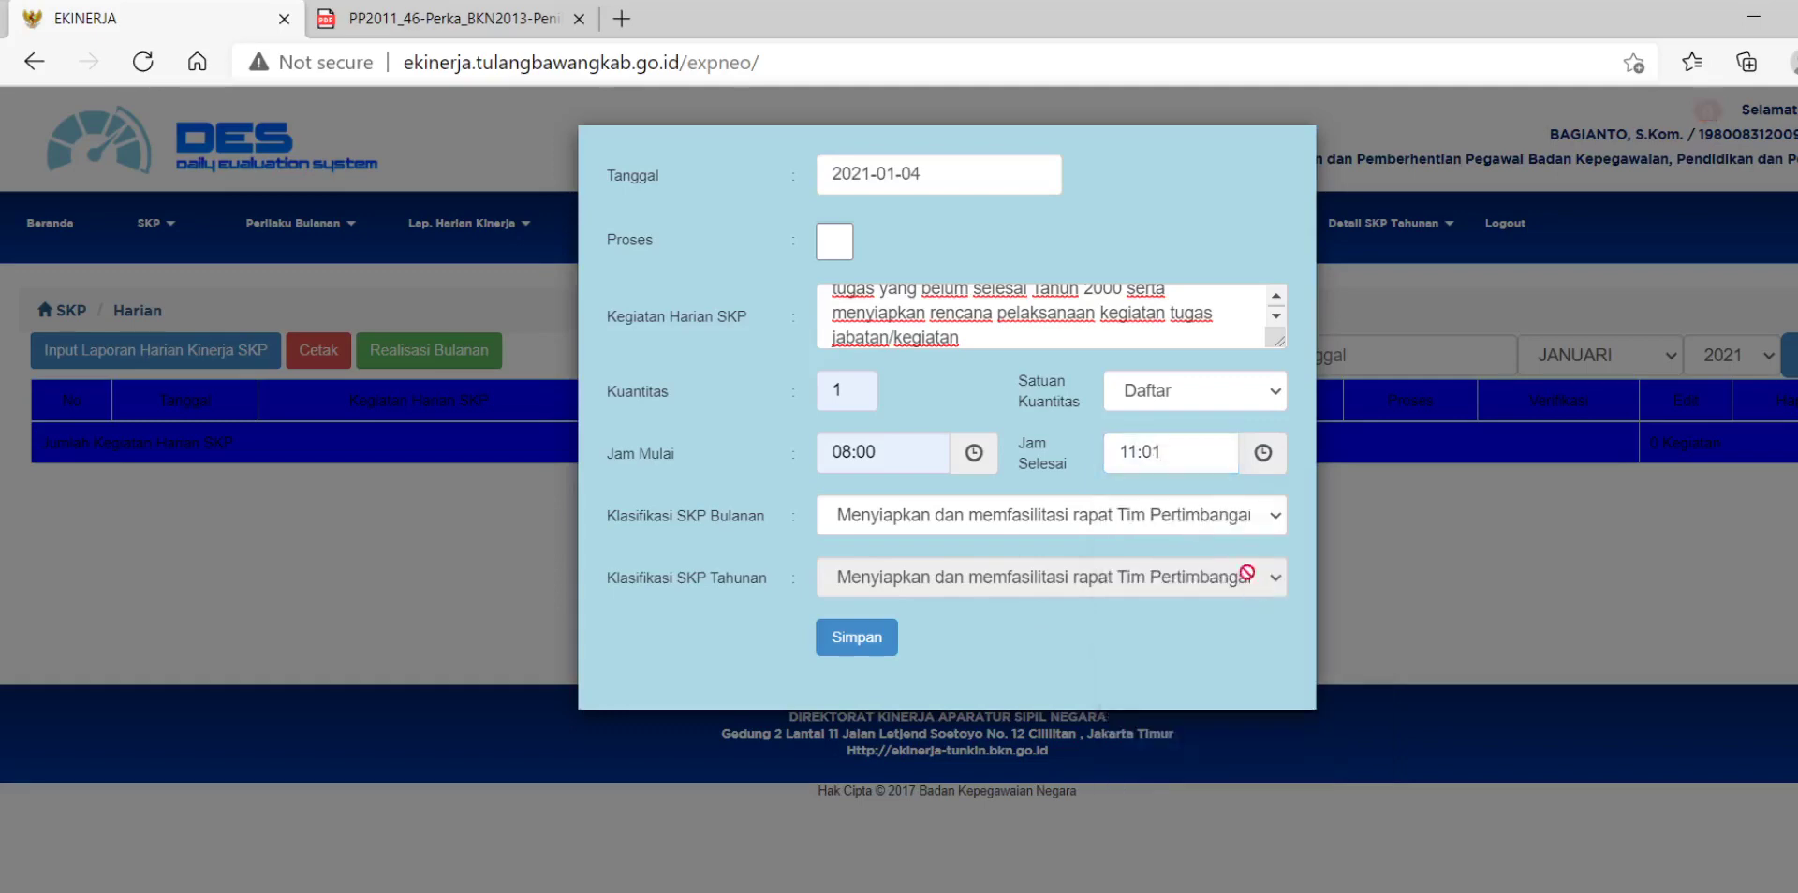
Classify the entry under the monthly SKP activity "Melakukan inventarisir dan penelusuran tugas yang belum selesai Tahun 2020" and save it
{"action": "left_click", "coordinate": [1242, 516]}
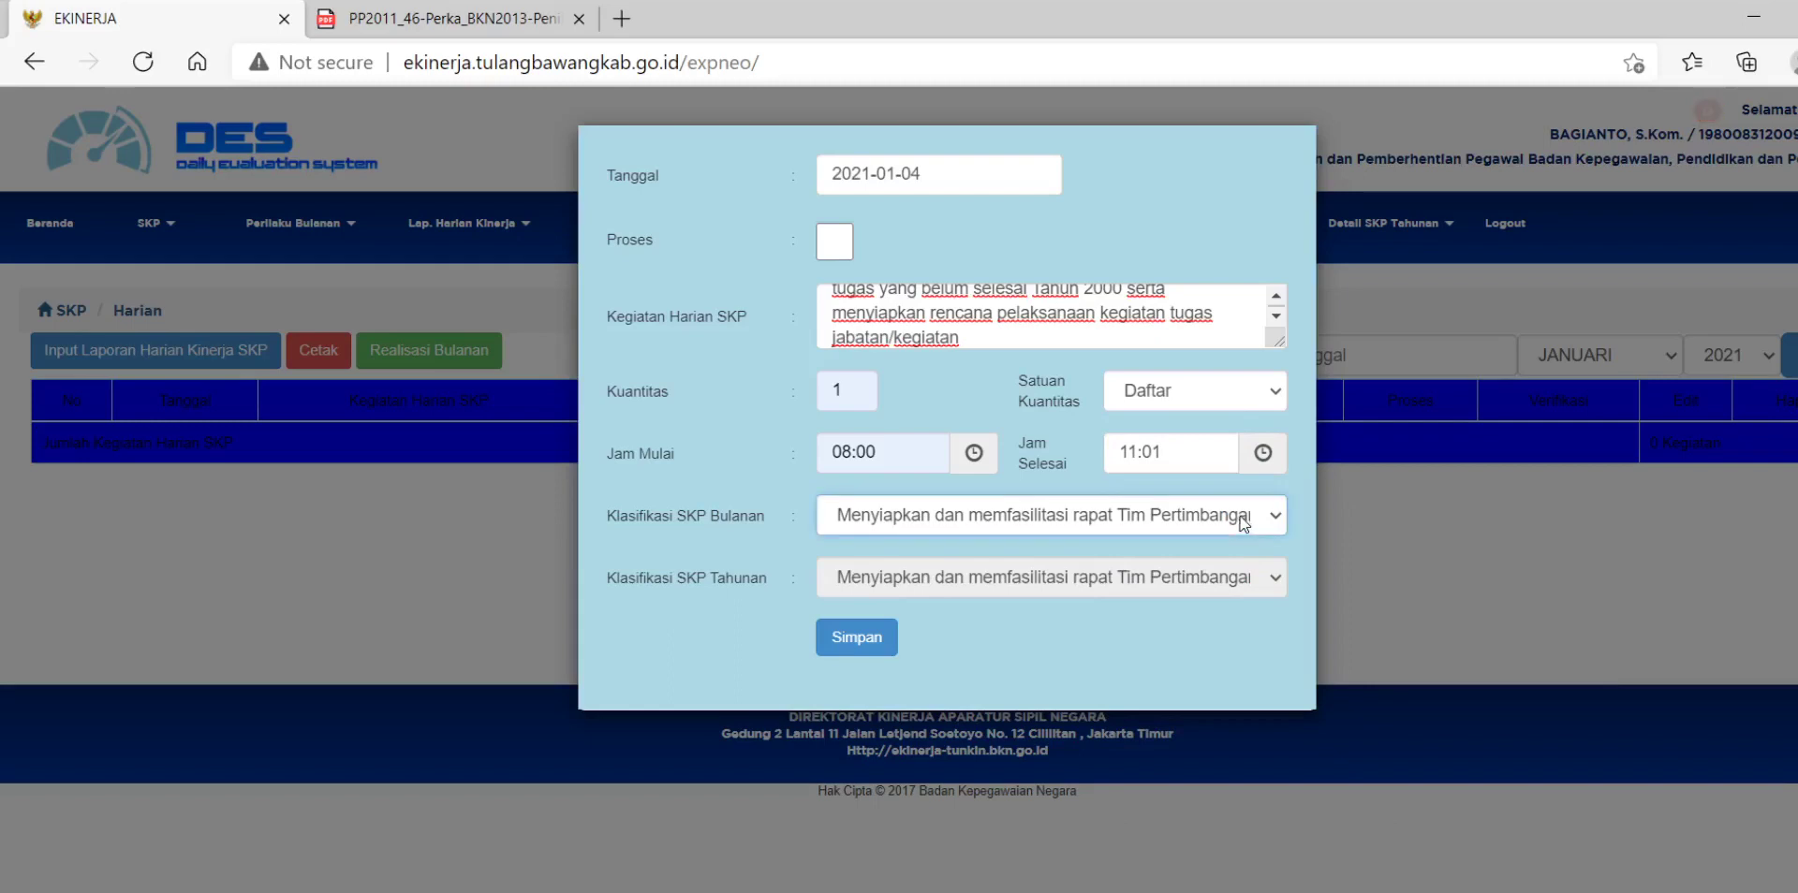
{"action": "left_click", "coordinate": [1195, 616]}
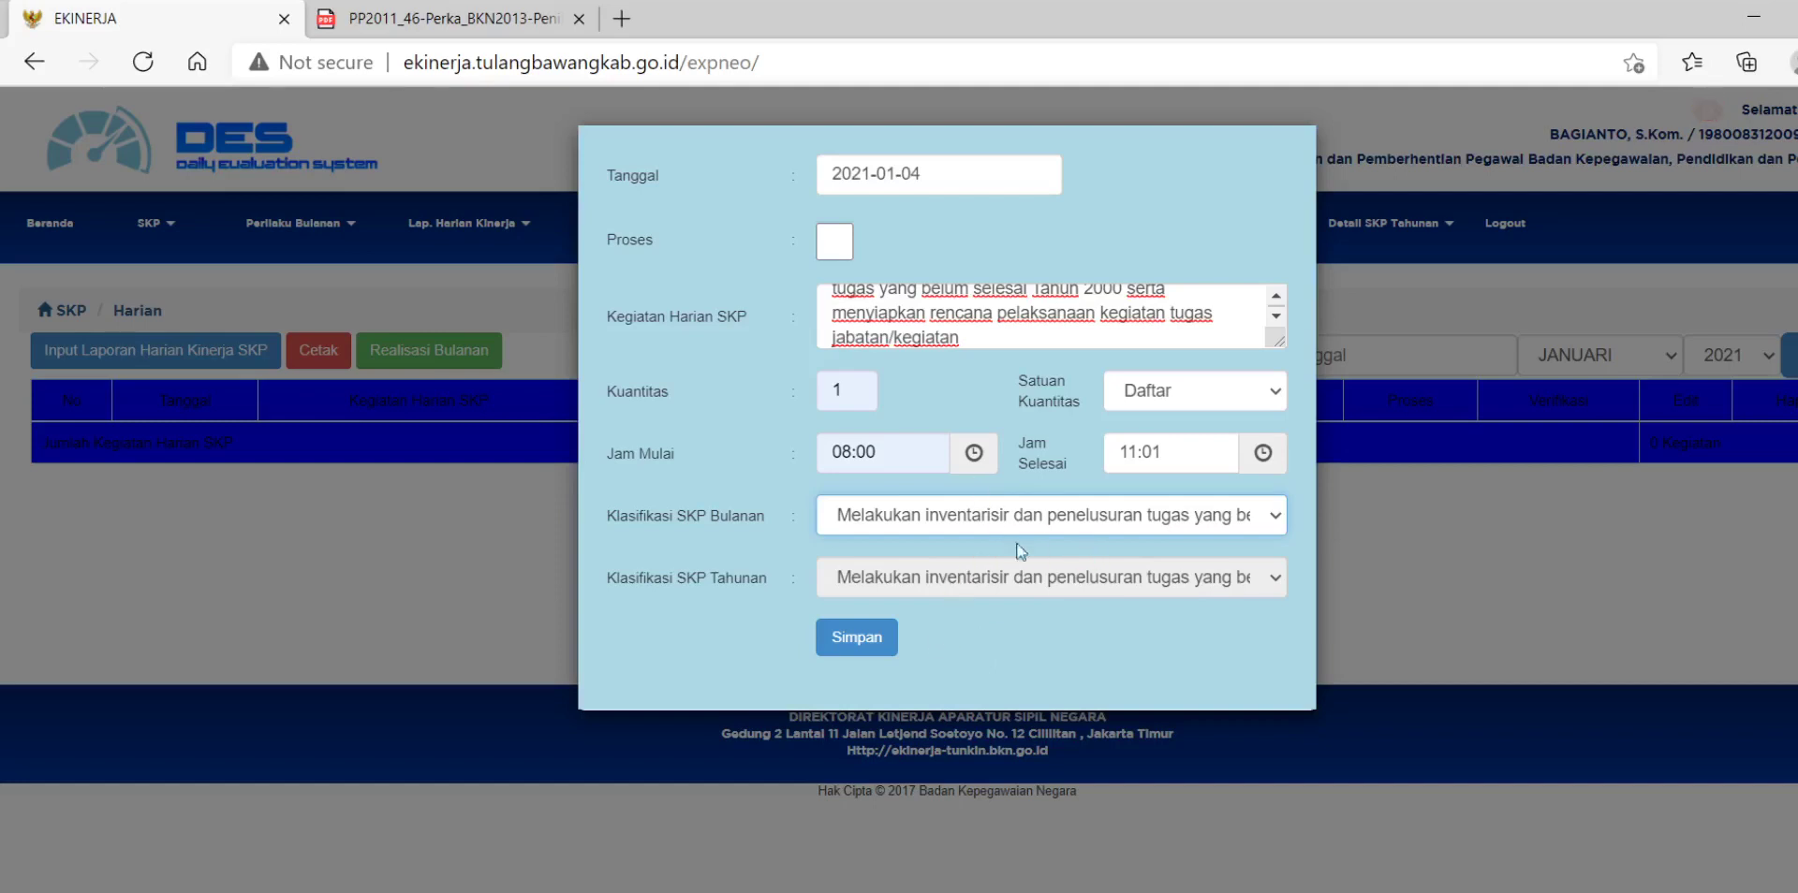
{"action": "left_click", "coordinate": [859, 637]}
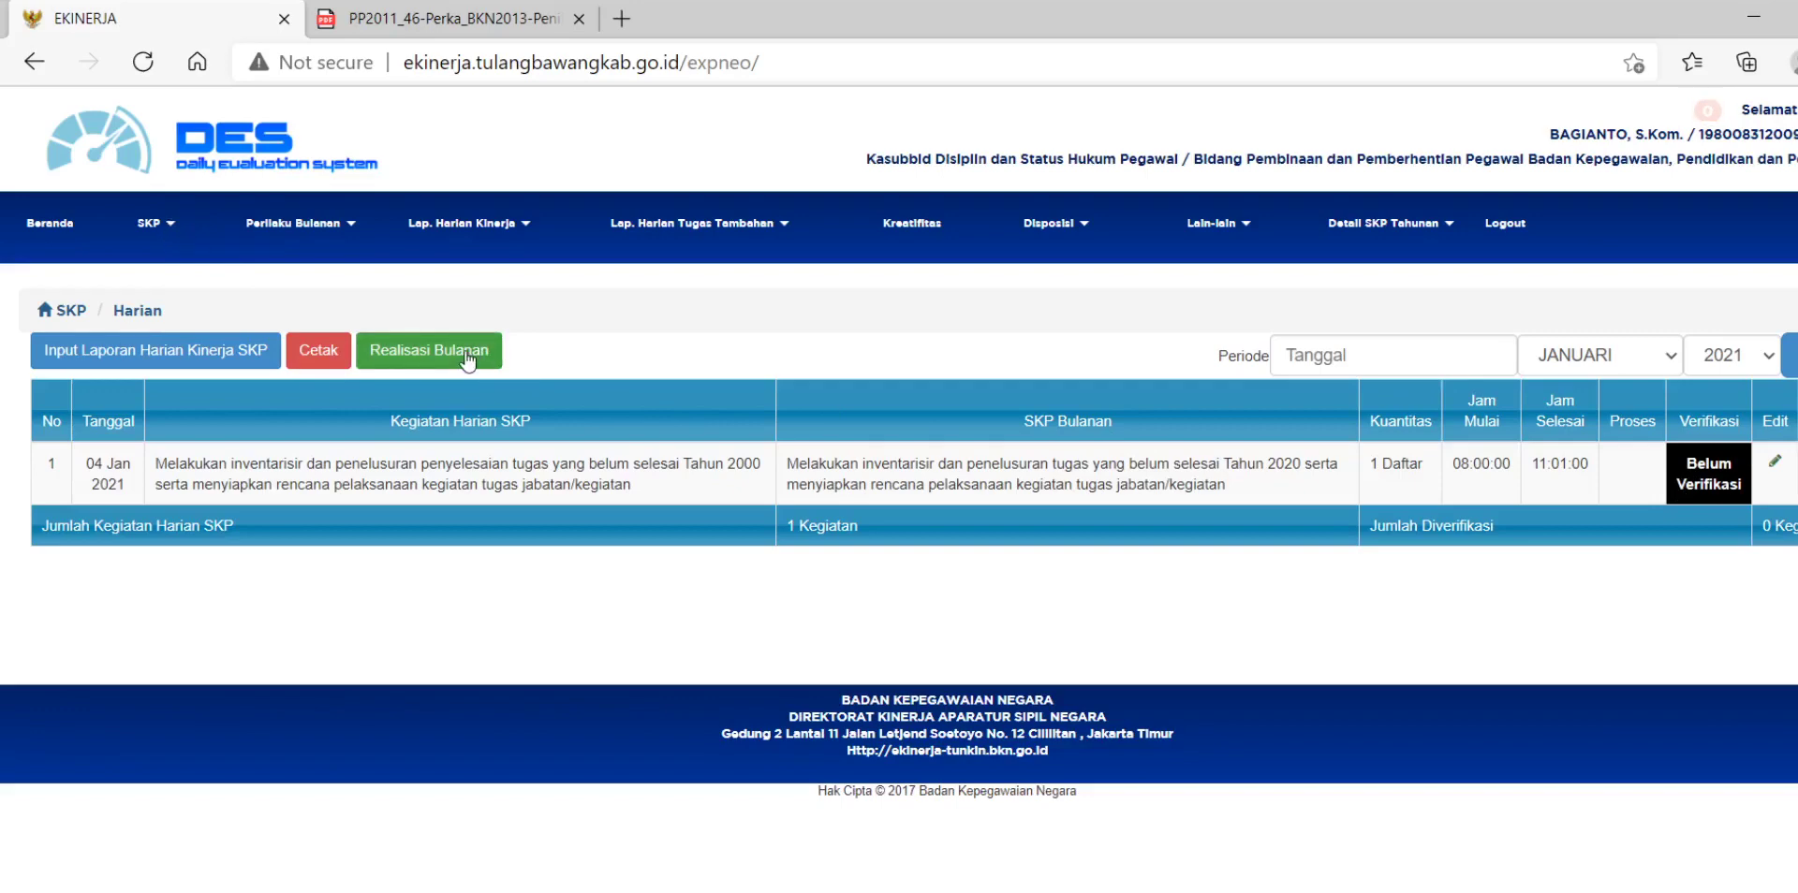
View the annual SKP realisation for the 04 Jan 2021 - 31 Dec 2021 period
{"action": "left_click", "coordinate": [173, 230]}
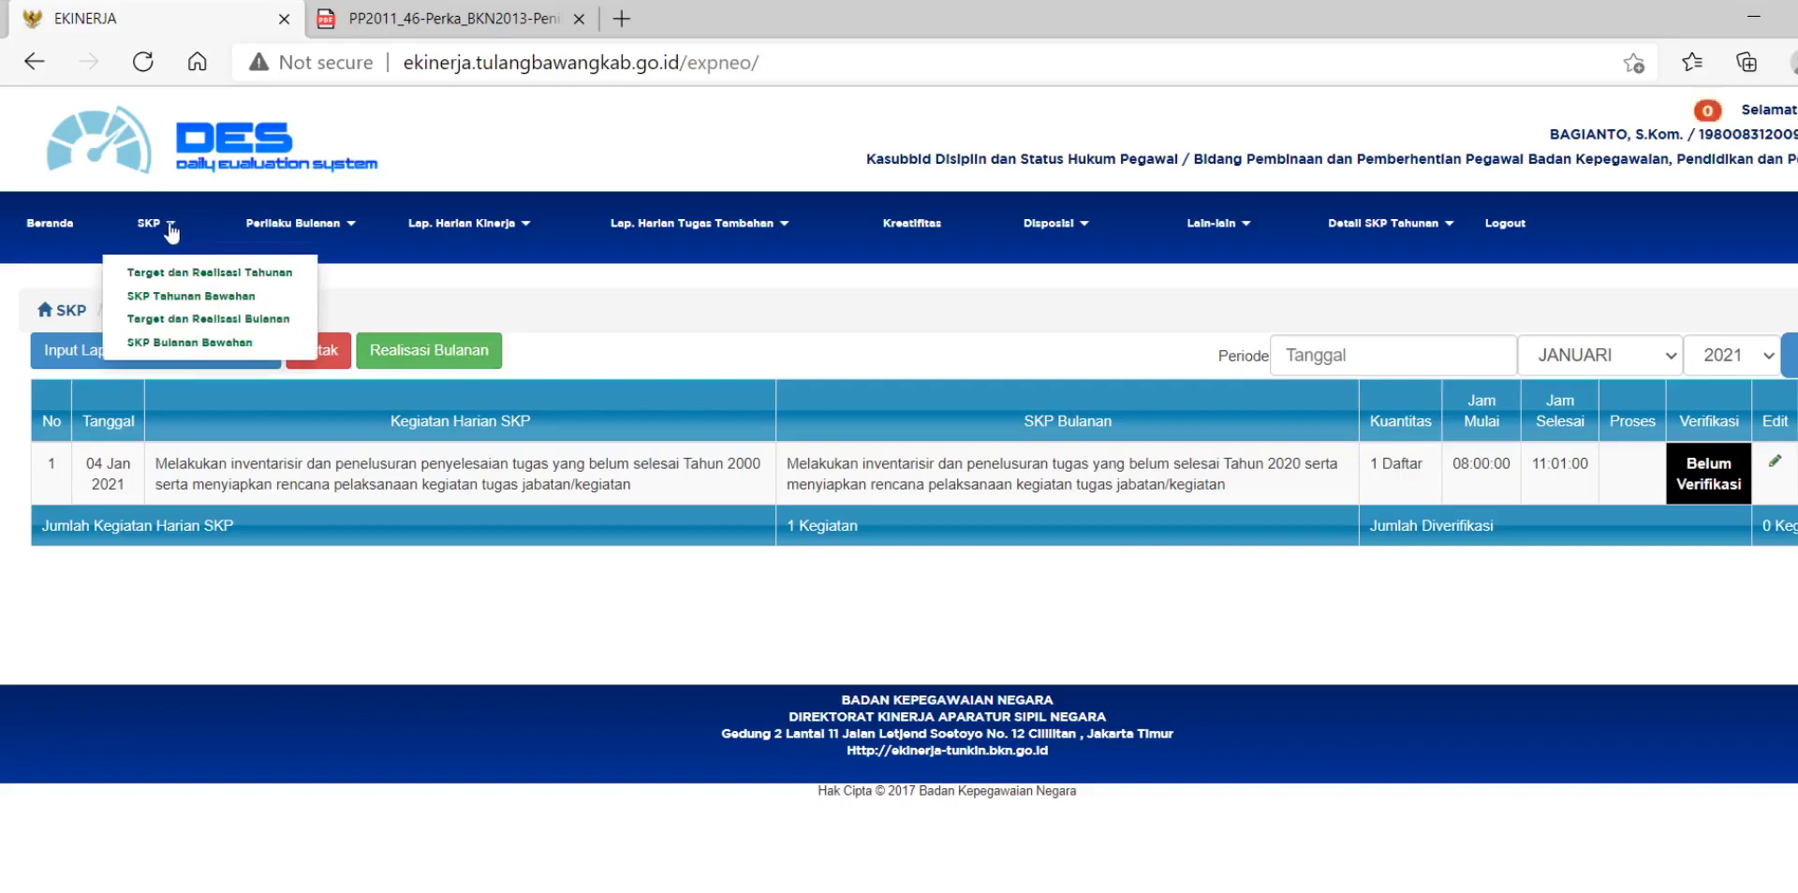
{"action": "left_click", "coordinate": [193, 273]}
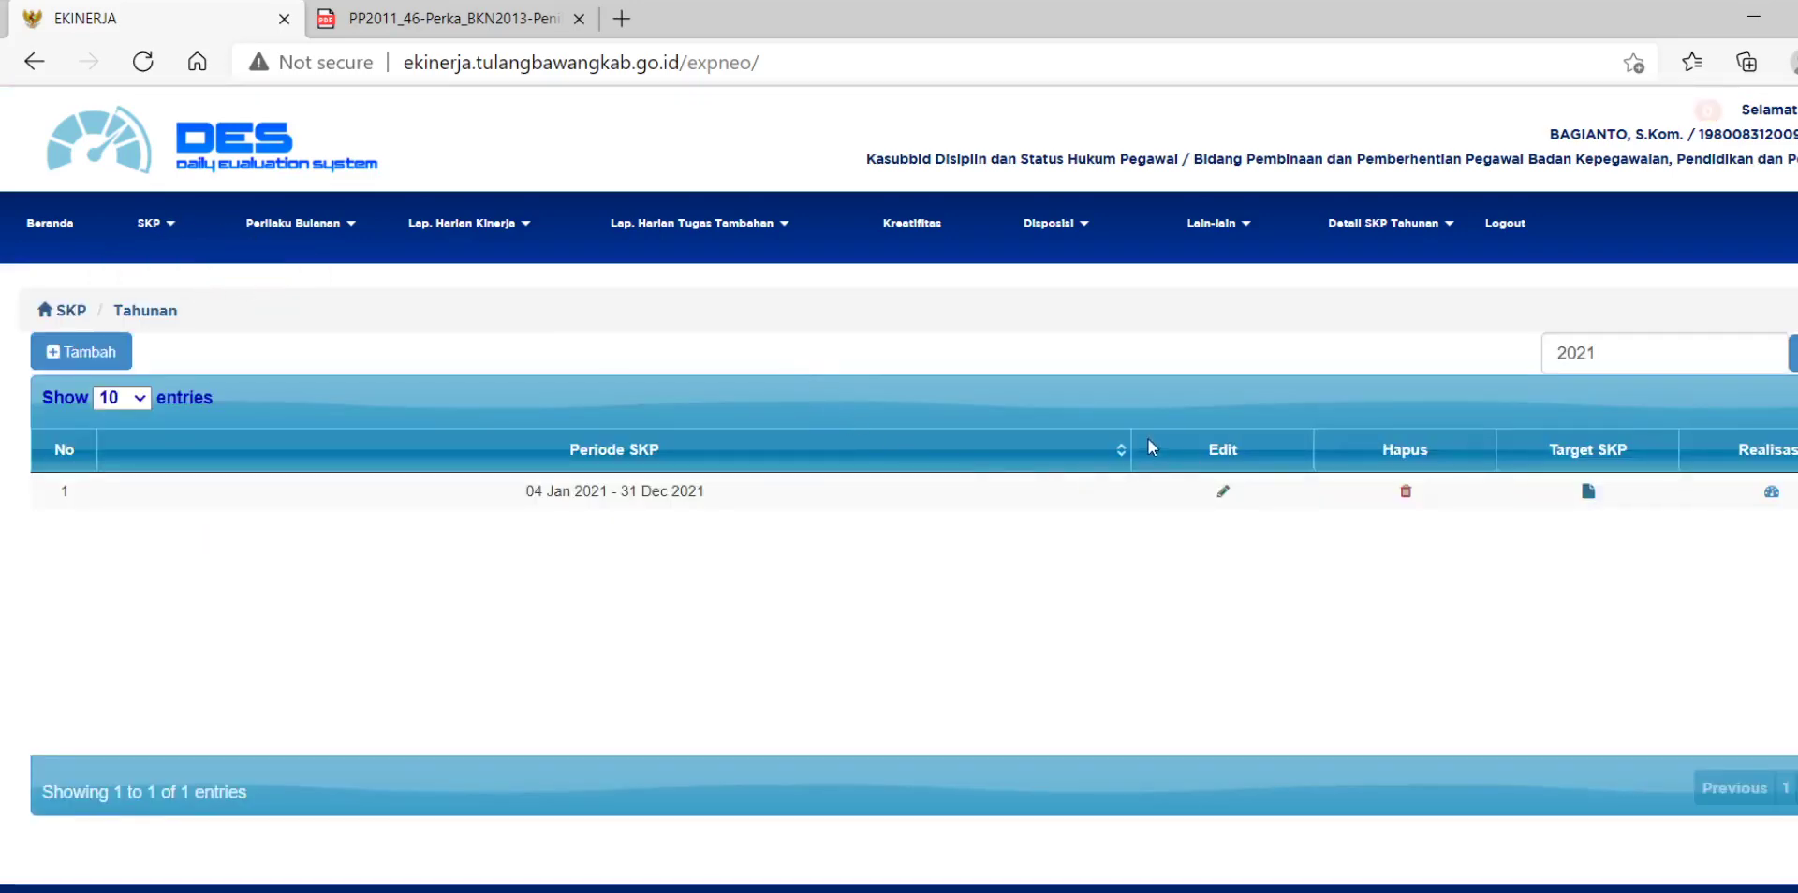
{"action": "left_click", "coordinate": [1771, 493]}
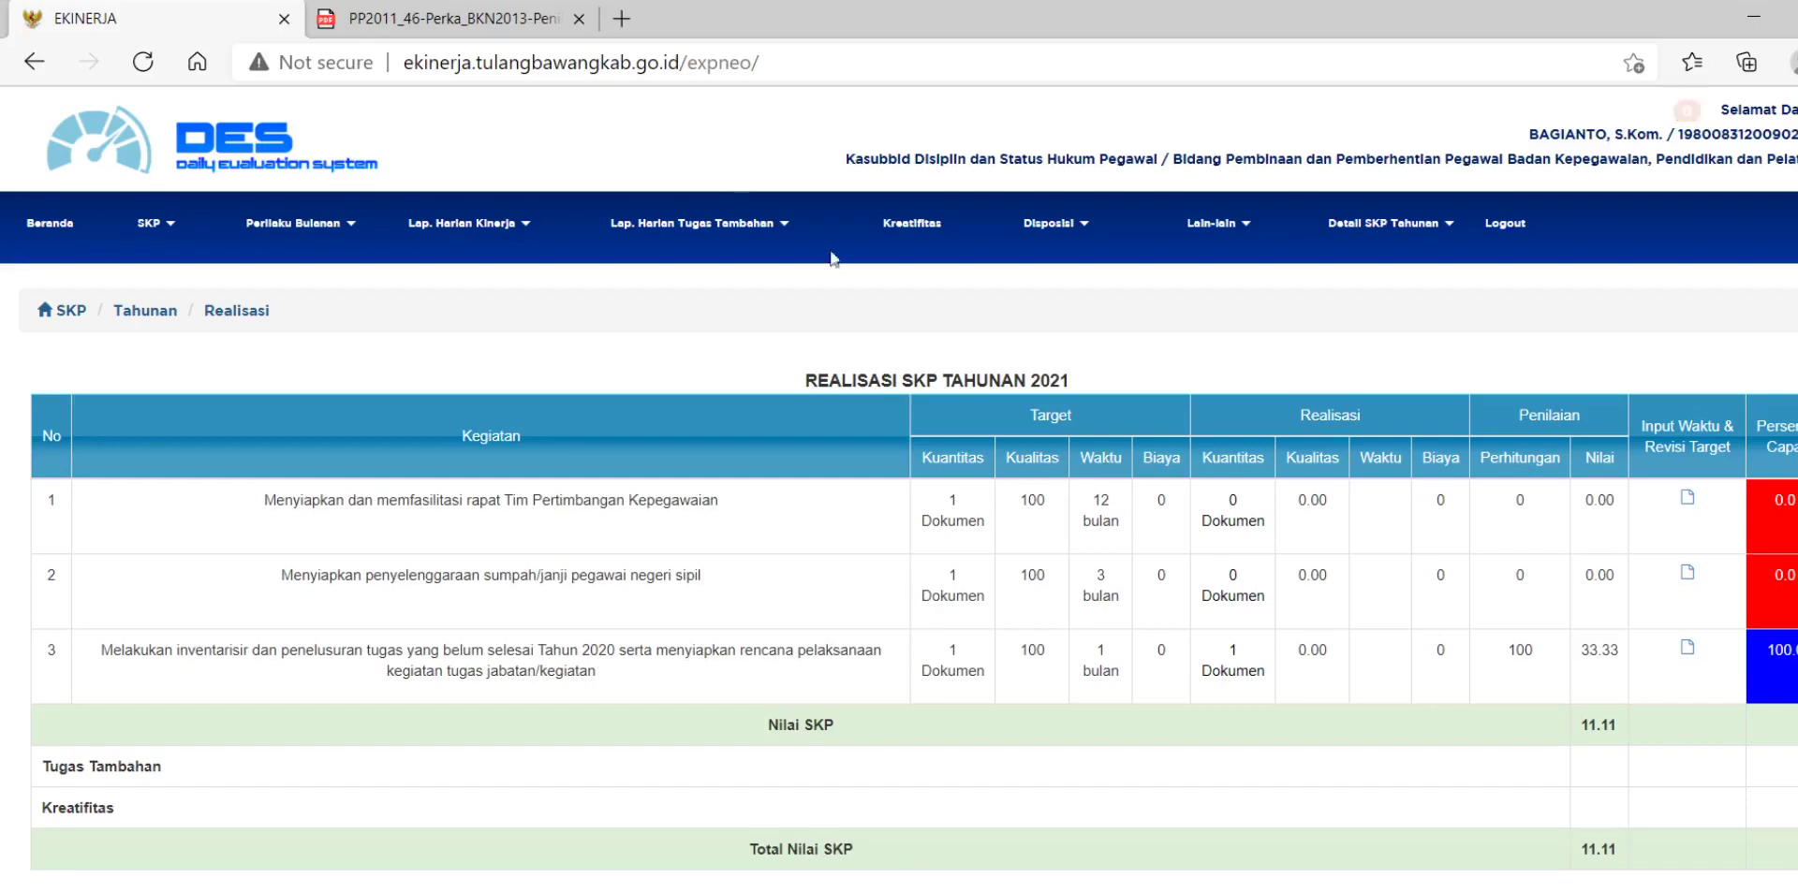
Return to the daily SKP performance report and show its entries for JANUARI 2021
{"action": "left_click", "coordinate": [524, 231]}
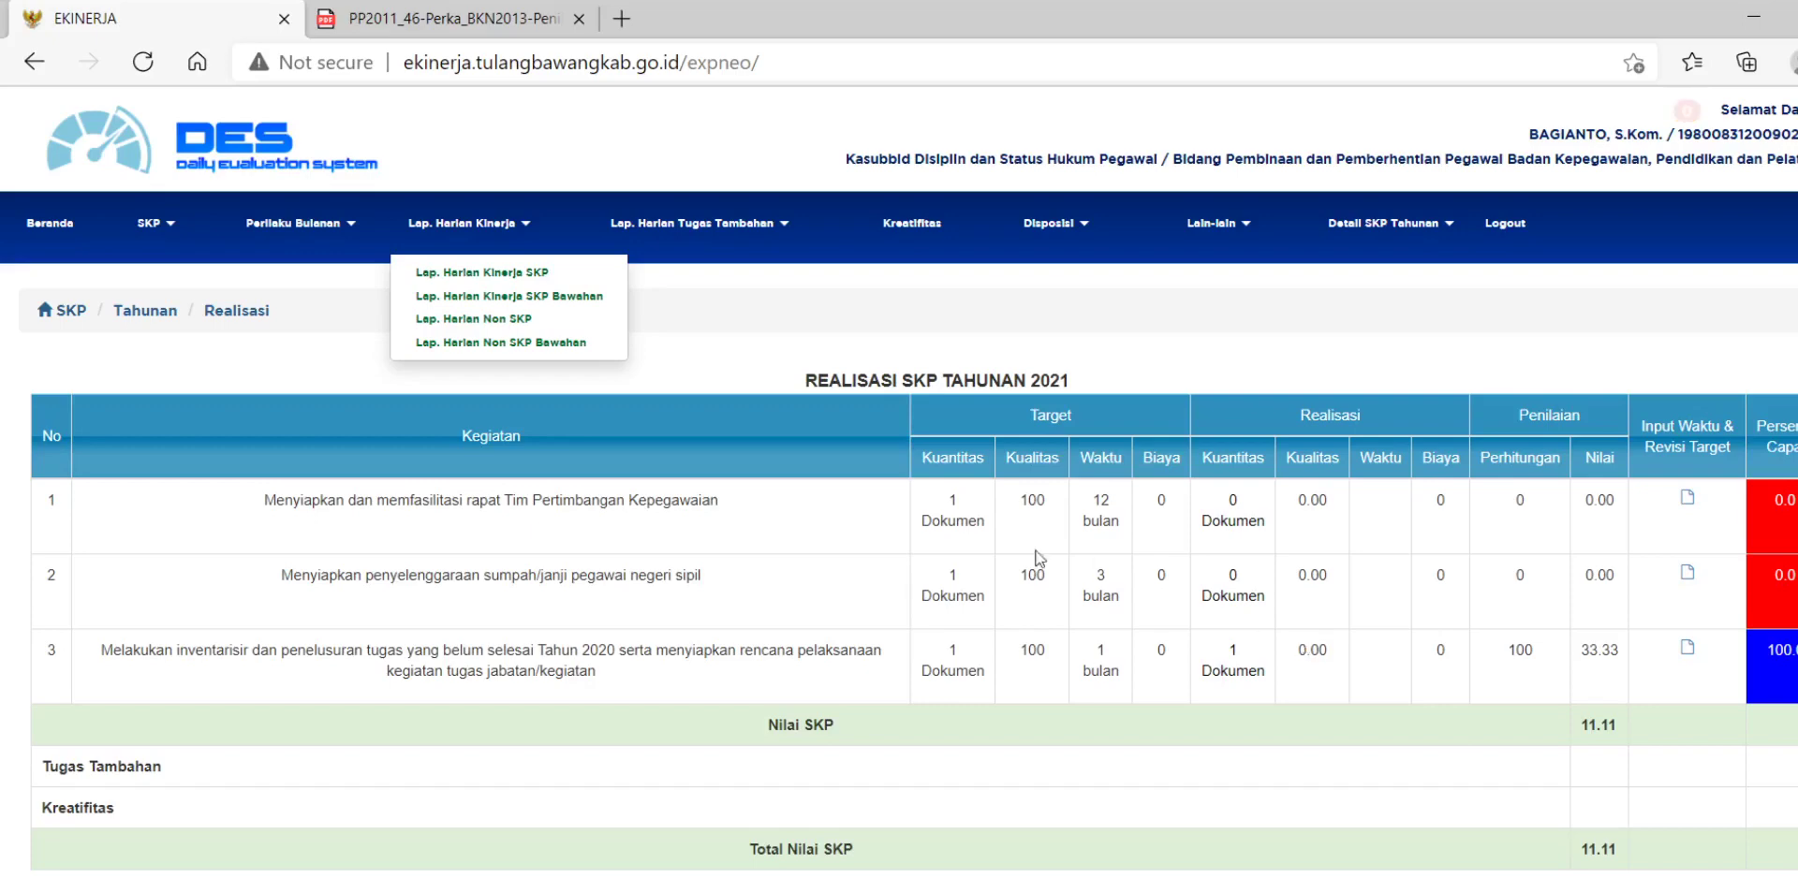
{"action": "left_click", "coordinate": [531, 269]}
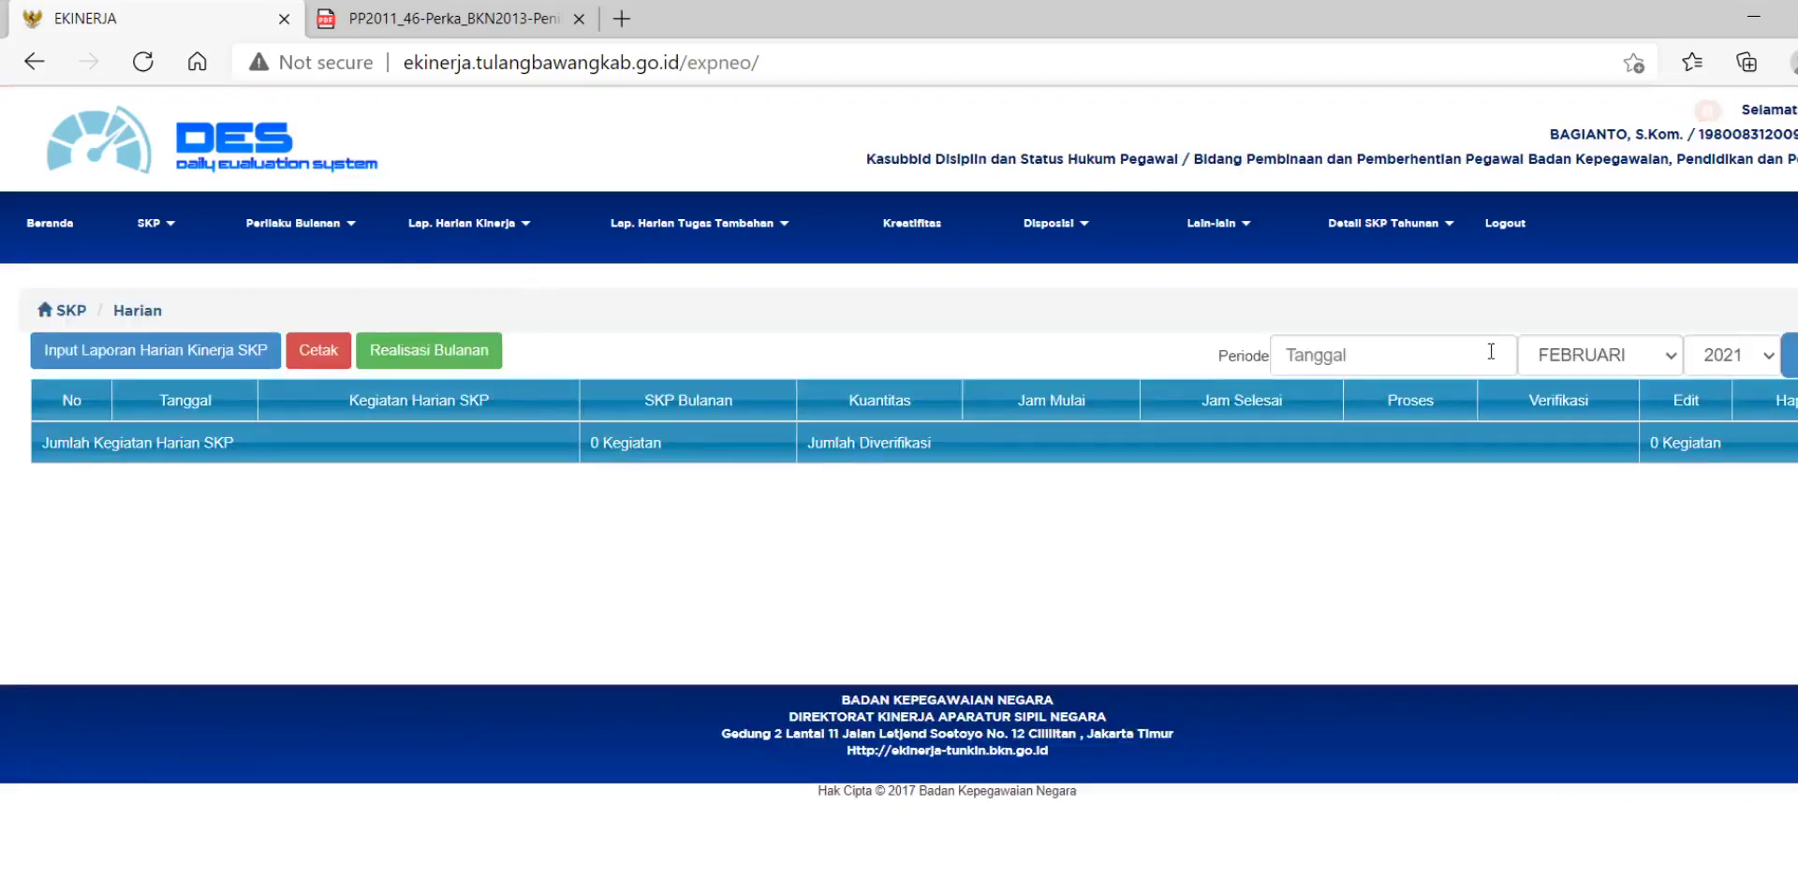
{"action": "left_click", "coordinate": [1584, 360]}
{"action": "left_click", "coordinate": [1566, 389]}
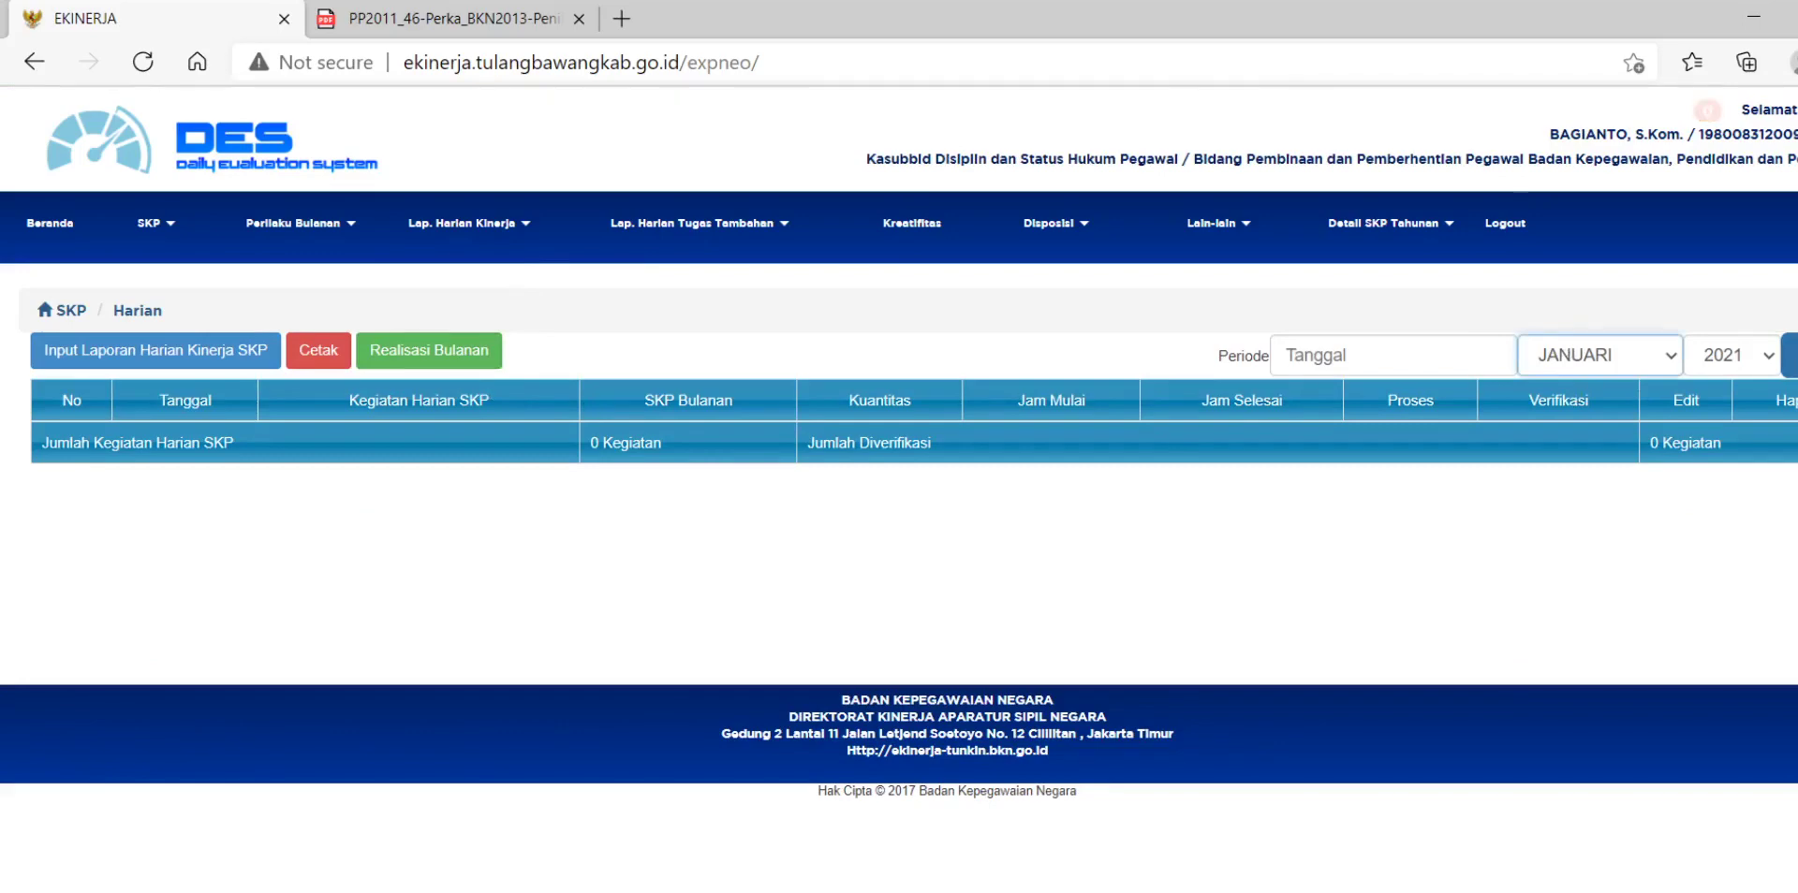
{"action": "left_click", "coordinate": [1792, 357]}
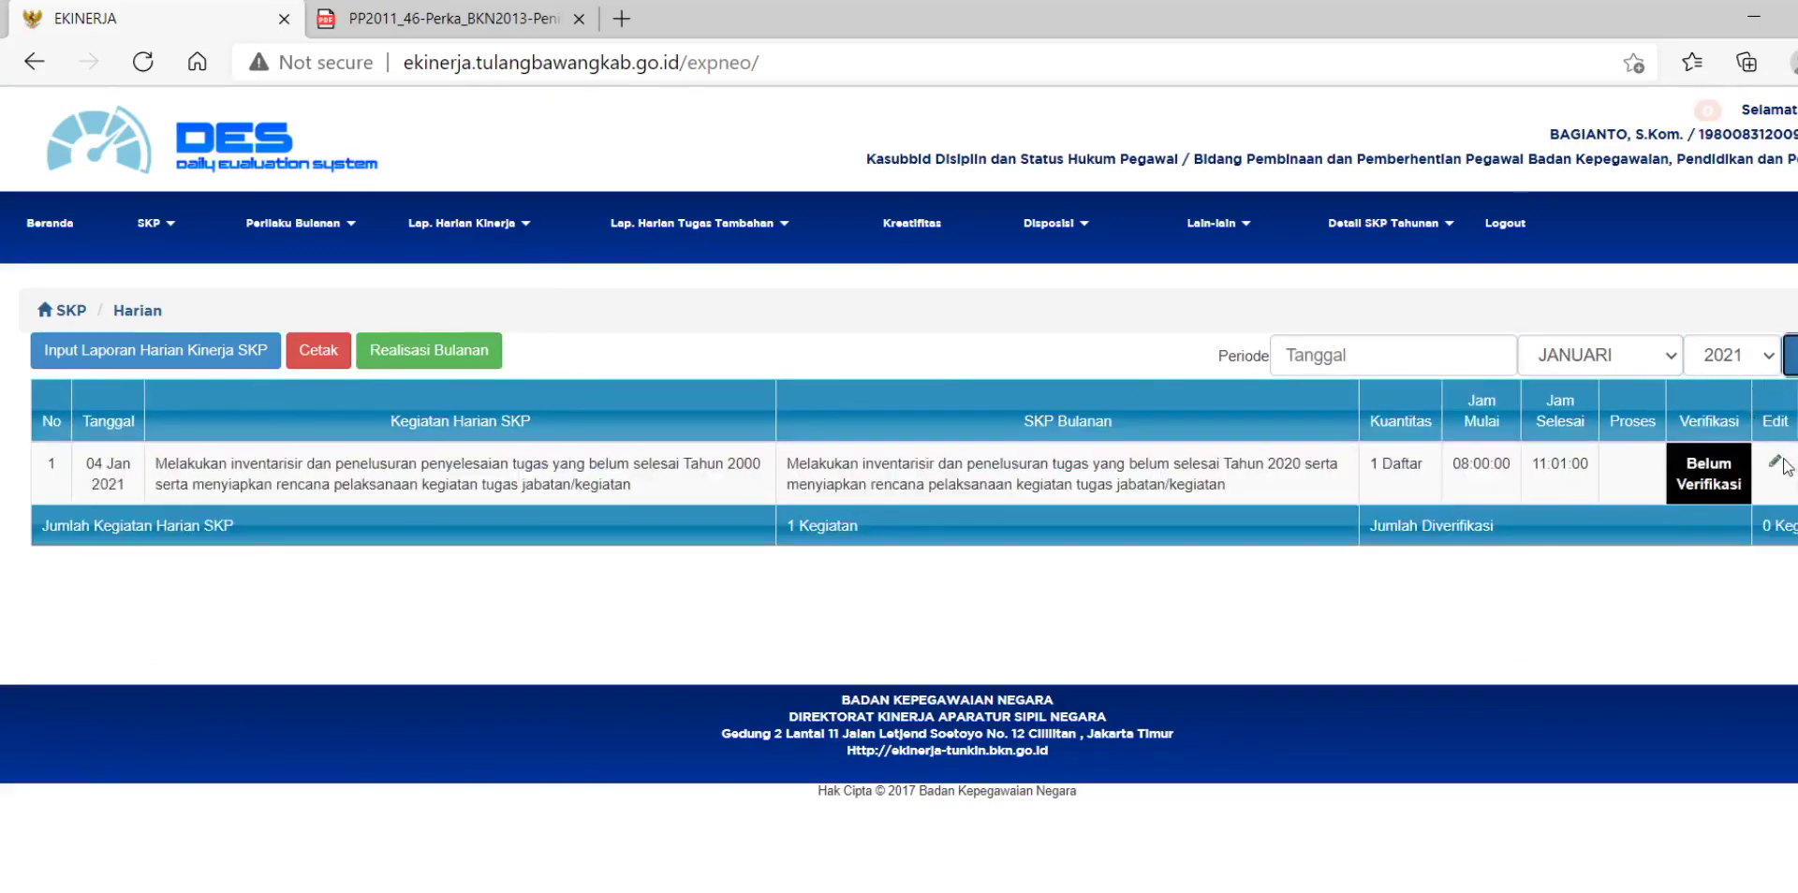
Review the 04 Jan 2021 entry's edit form without changing it, and try to view the monthly realisation from the daily report
{"action": "left_click", "coordinate": [1774, 463]}
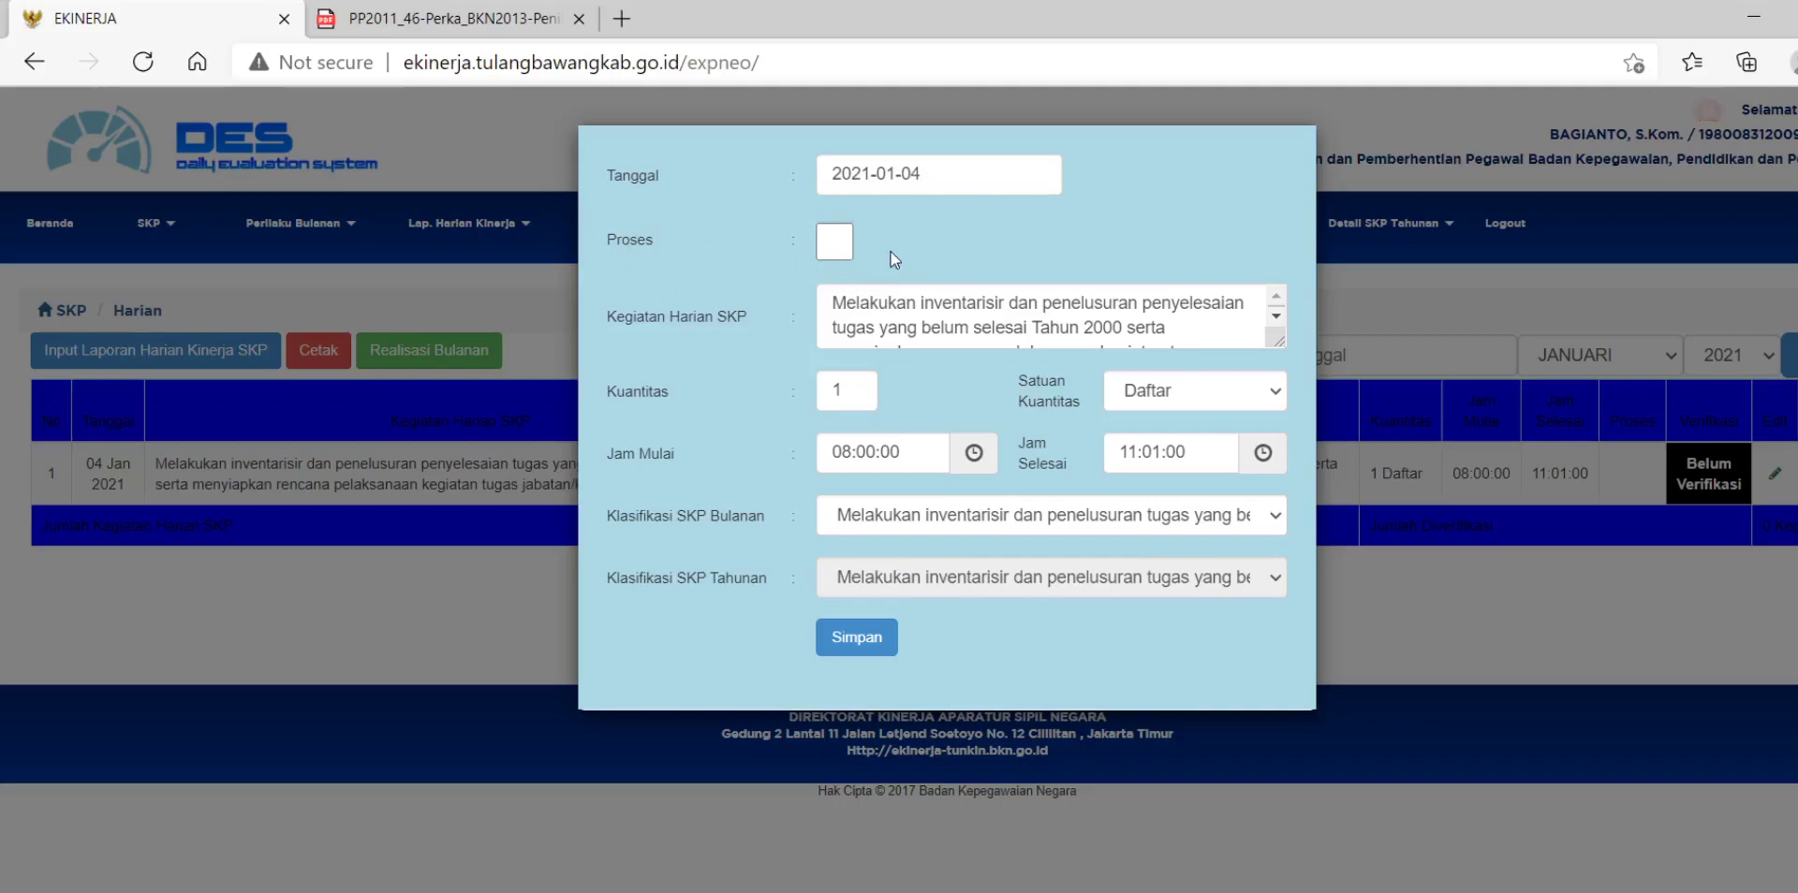
{"action": "left_click", "coordinate": [446, 278]}
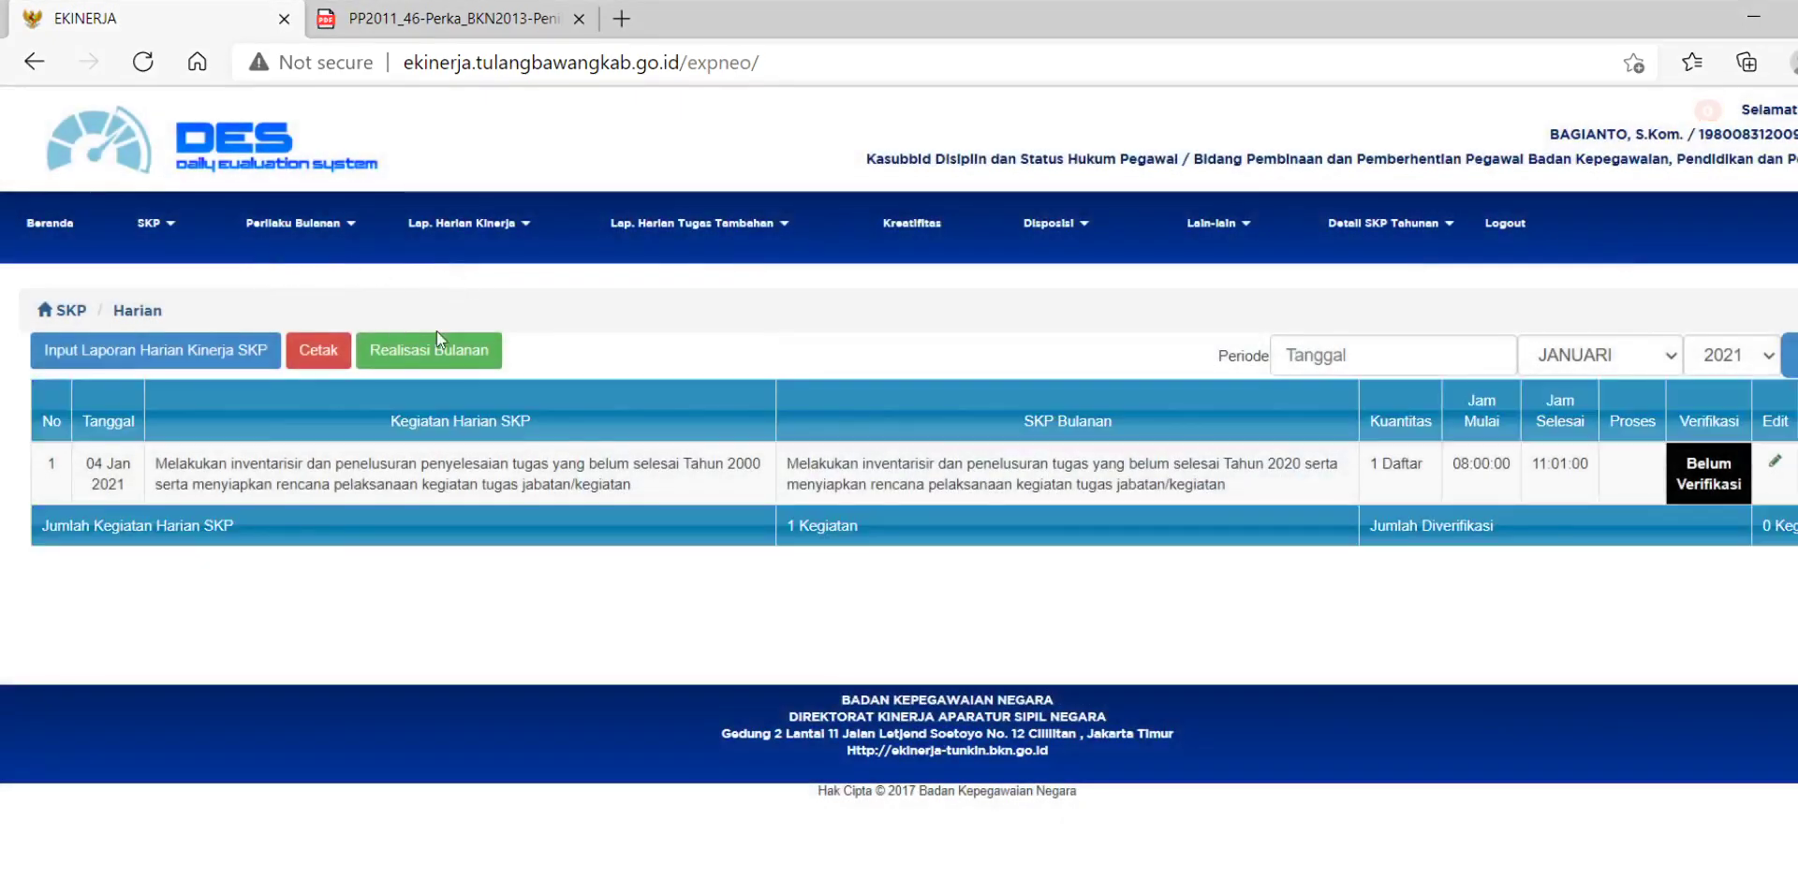
{"action": "left_click", "coordinate": [440, 352]}
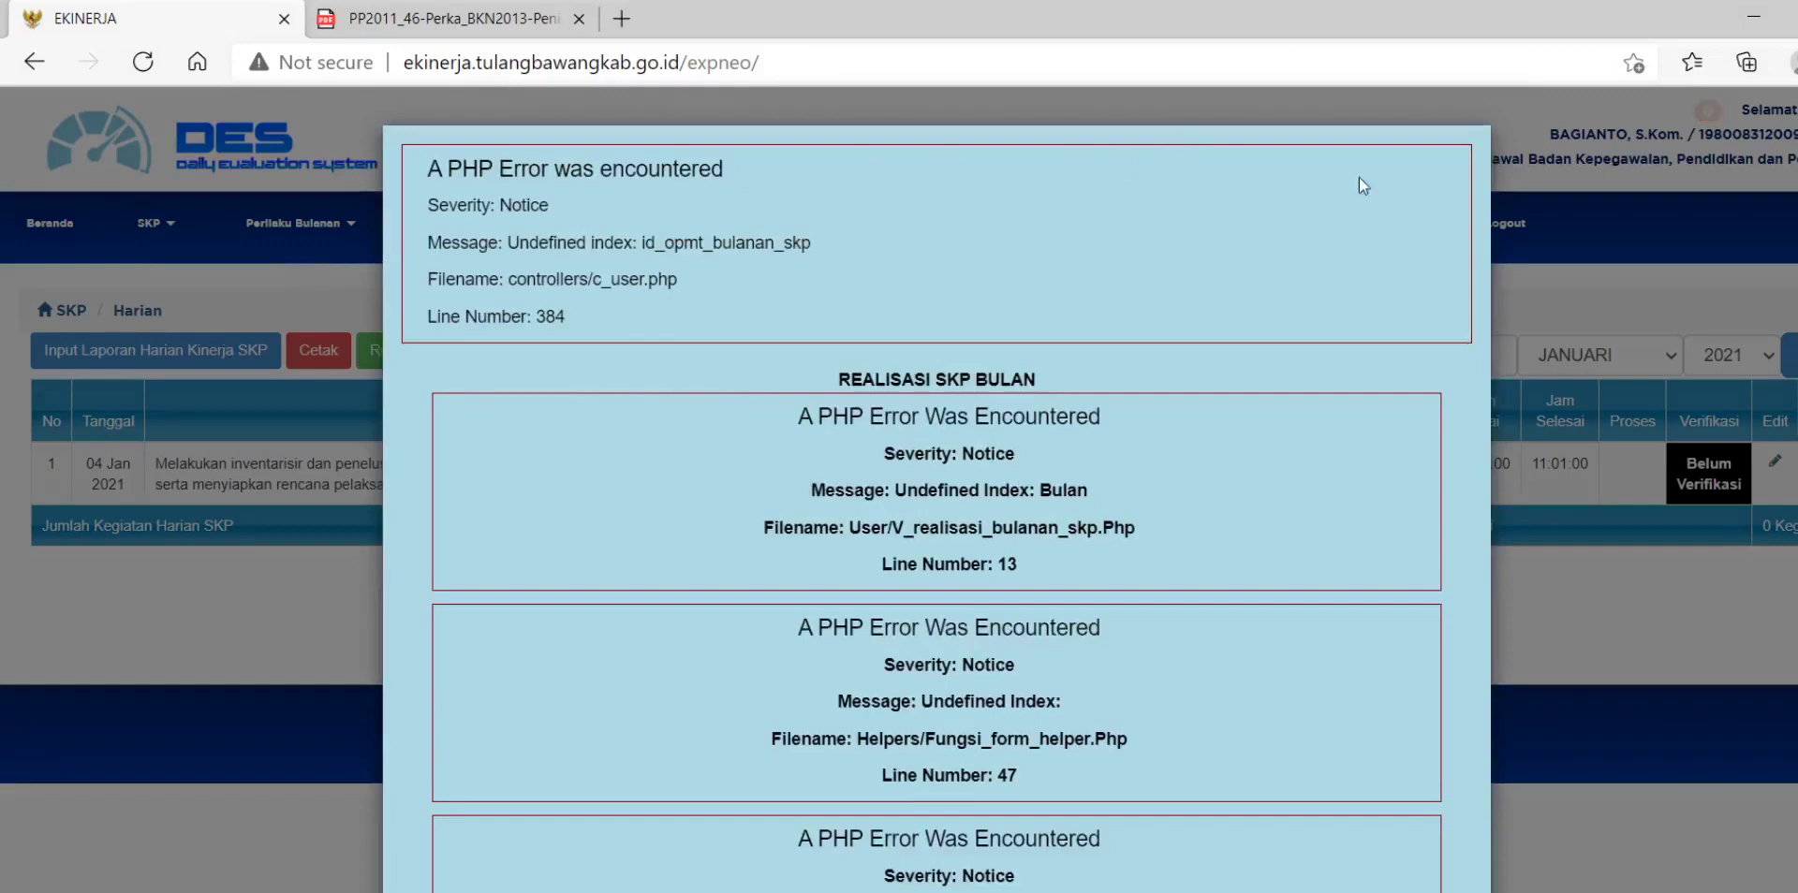
{"action": "left_click", "coordinate": [1176, 88]}
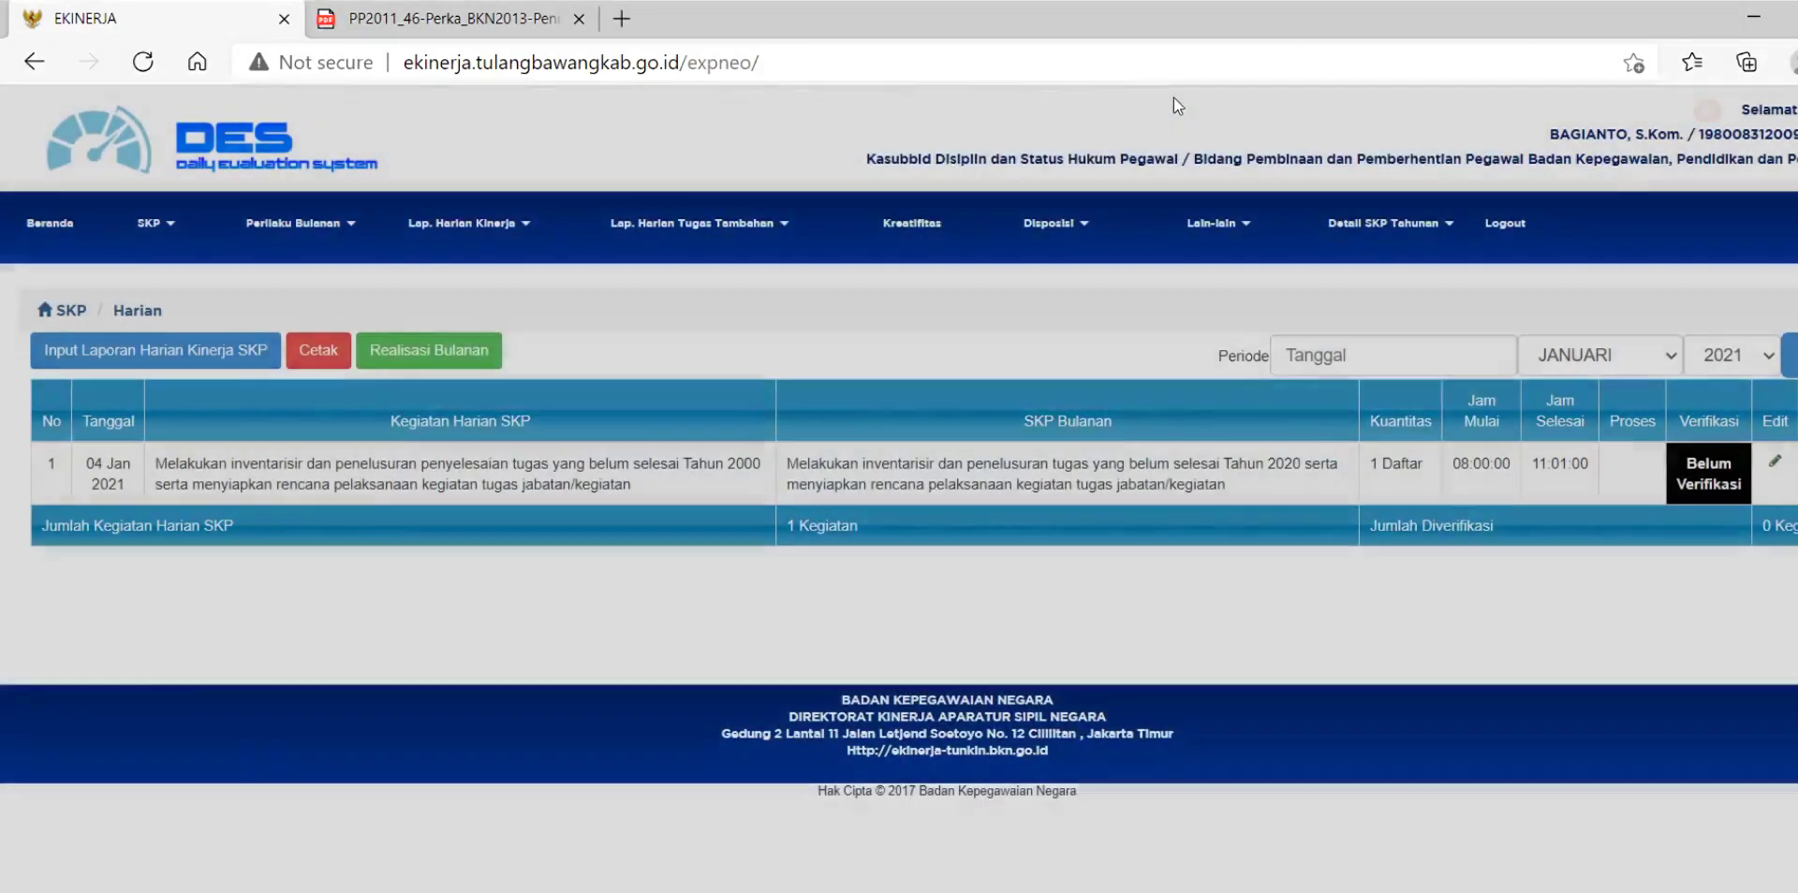
View the monthly SKP realisation for JANUARI 2021
{"action": "left_click", "coordinate": [171, 230]}
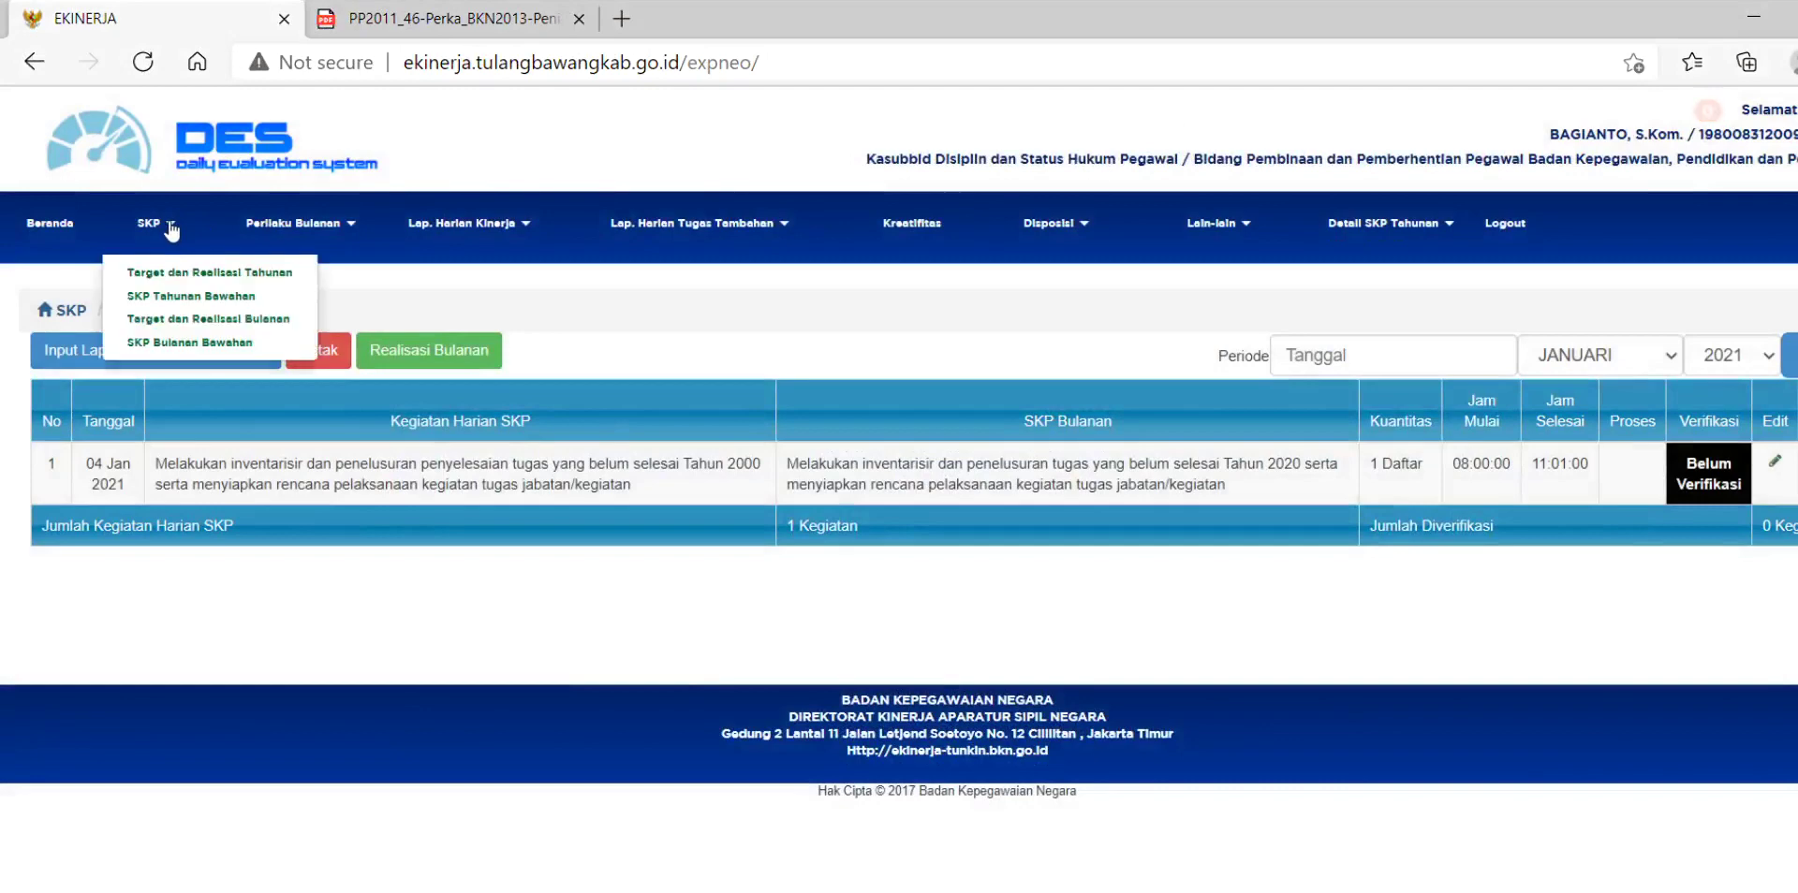
{"action": "left_click", "coordinate": [218, 320]}
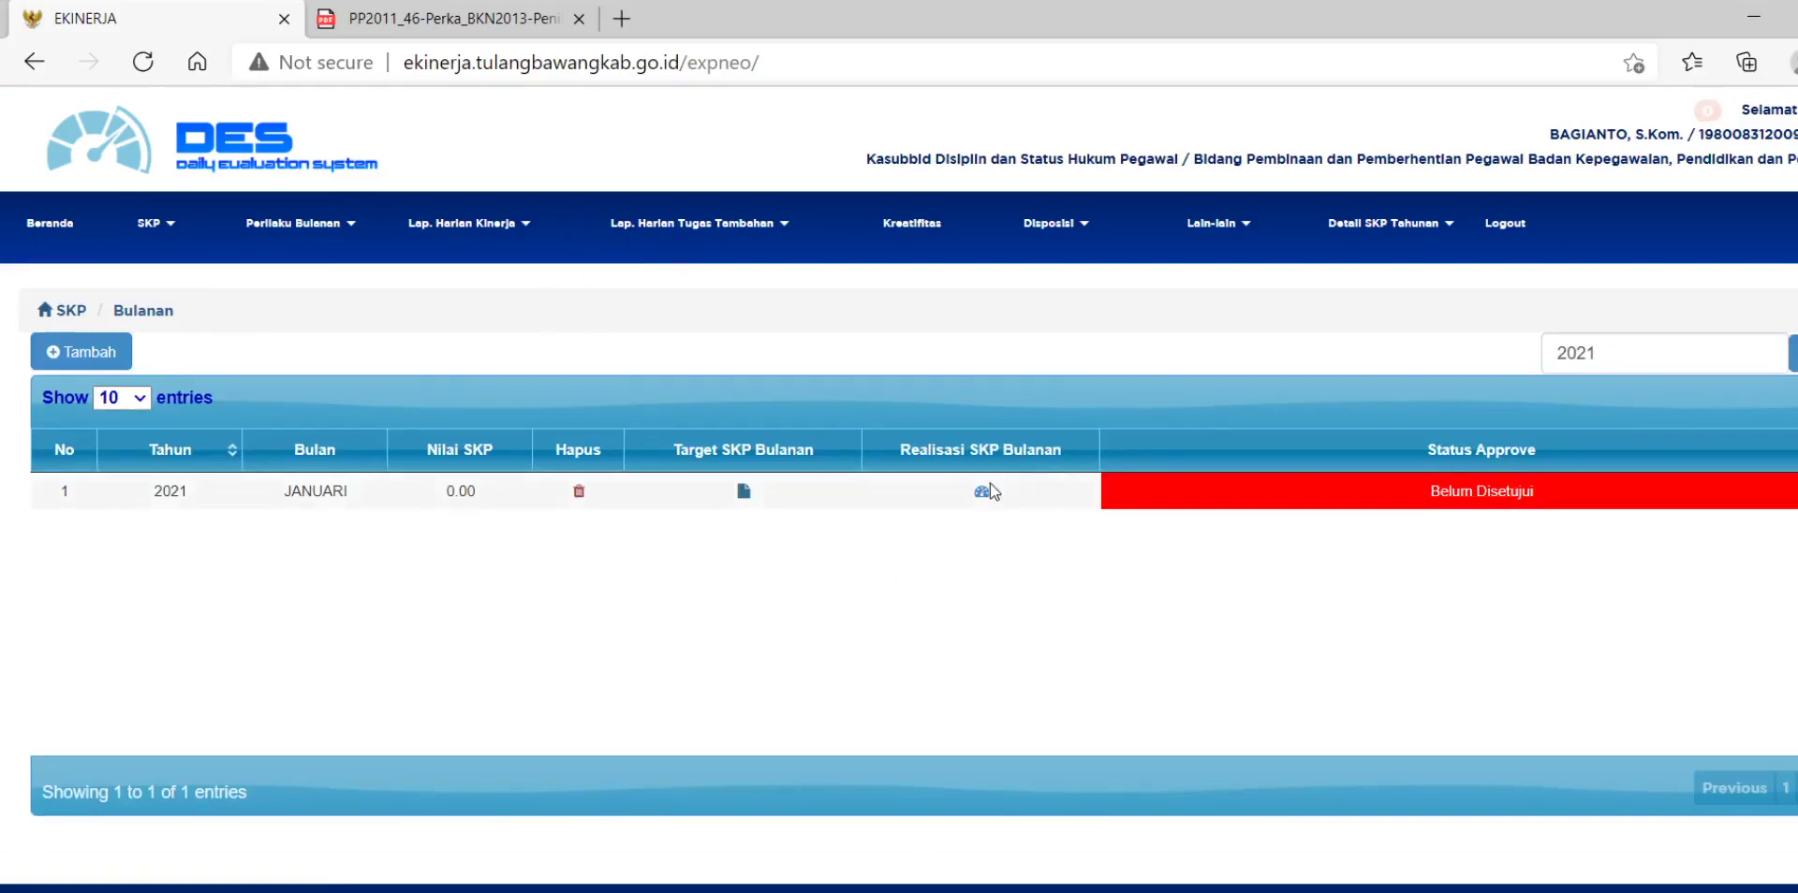
{"action": "left_click", "coordinate": [984, 489]}
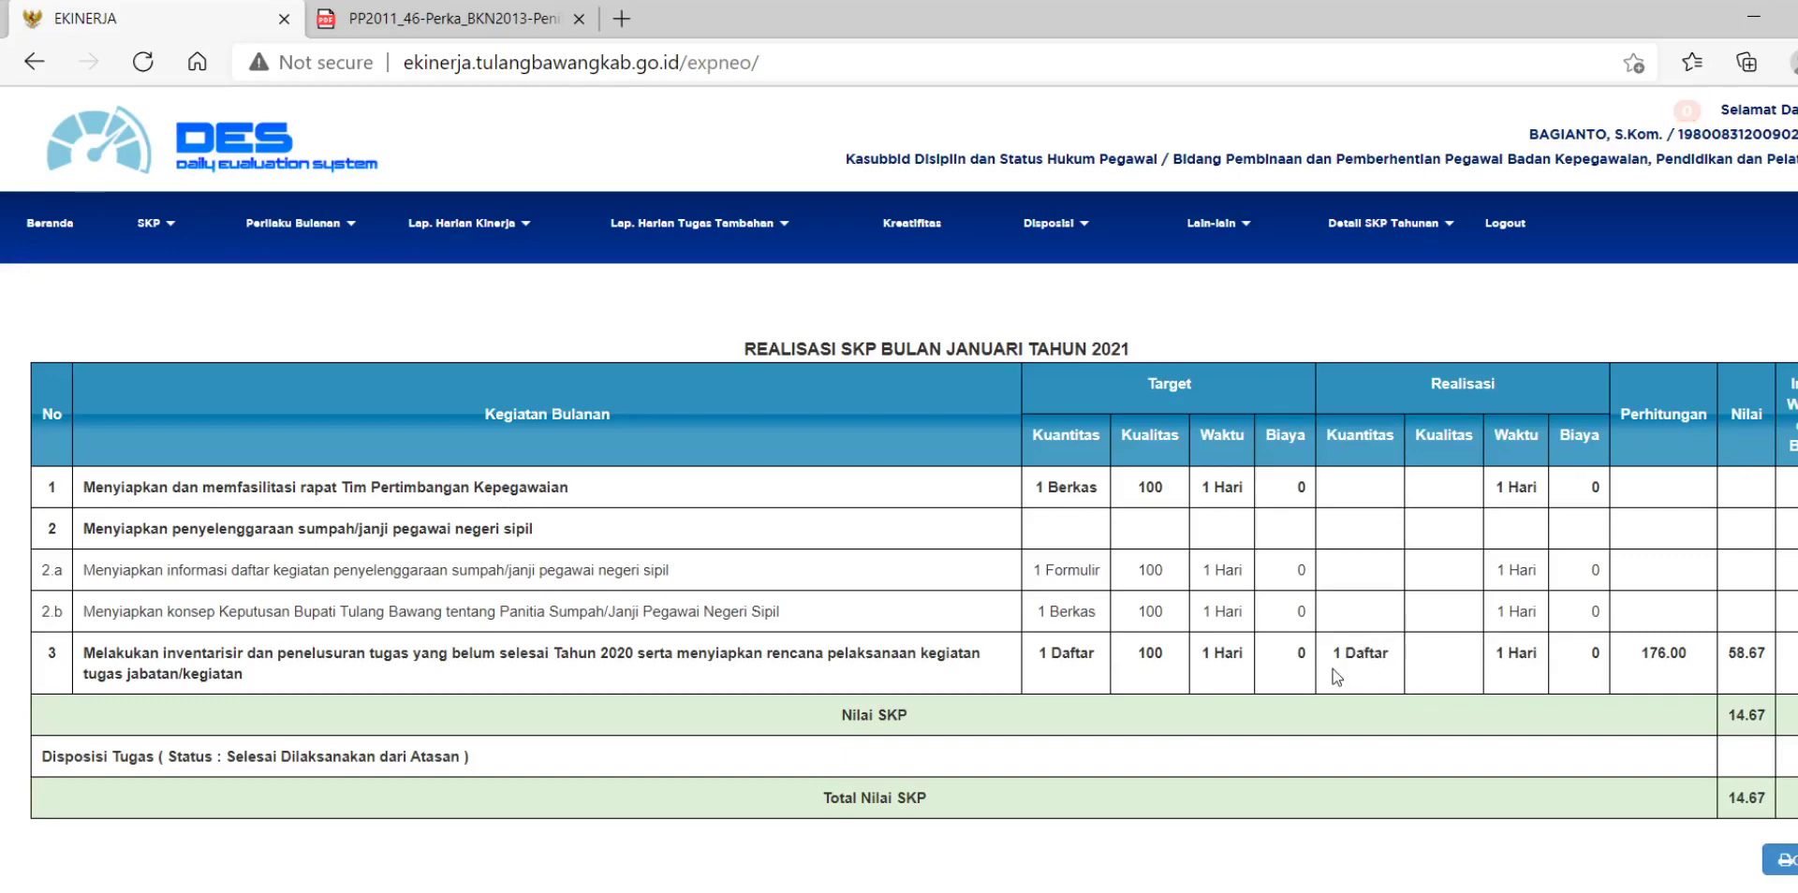
Read the SKP rating scale and quantity formula in the Perka BKN 2013 PDF, and return to the January realisation in e-Kinerja
{"action": "left_click", "coordinate": [496, 18]}
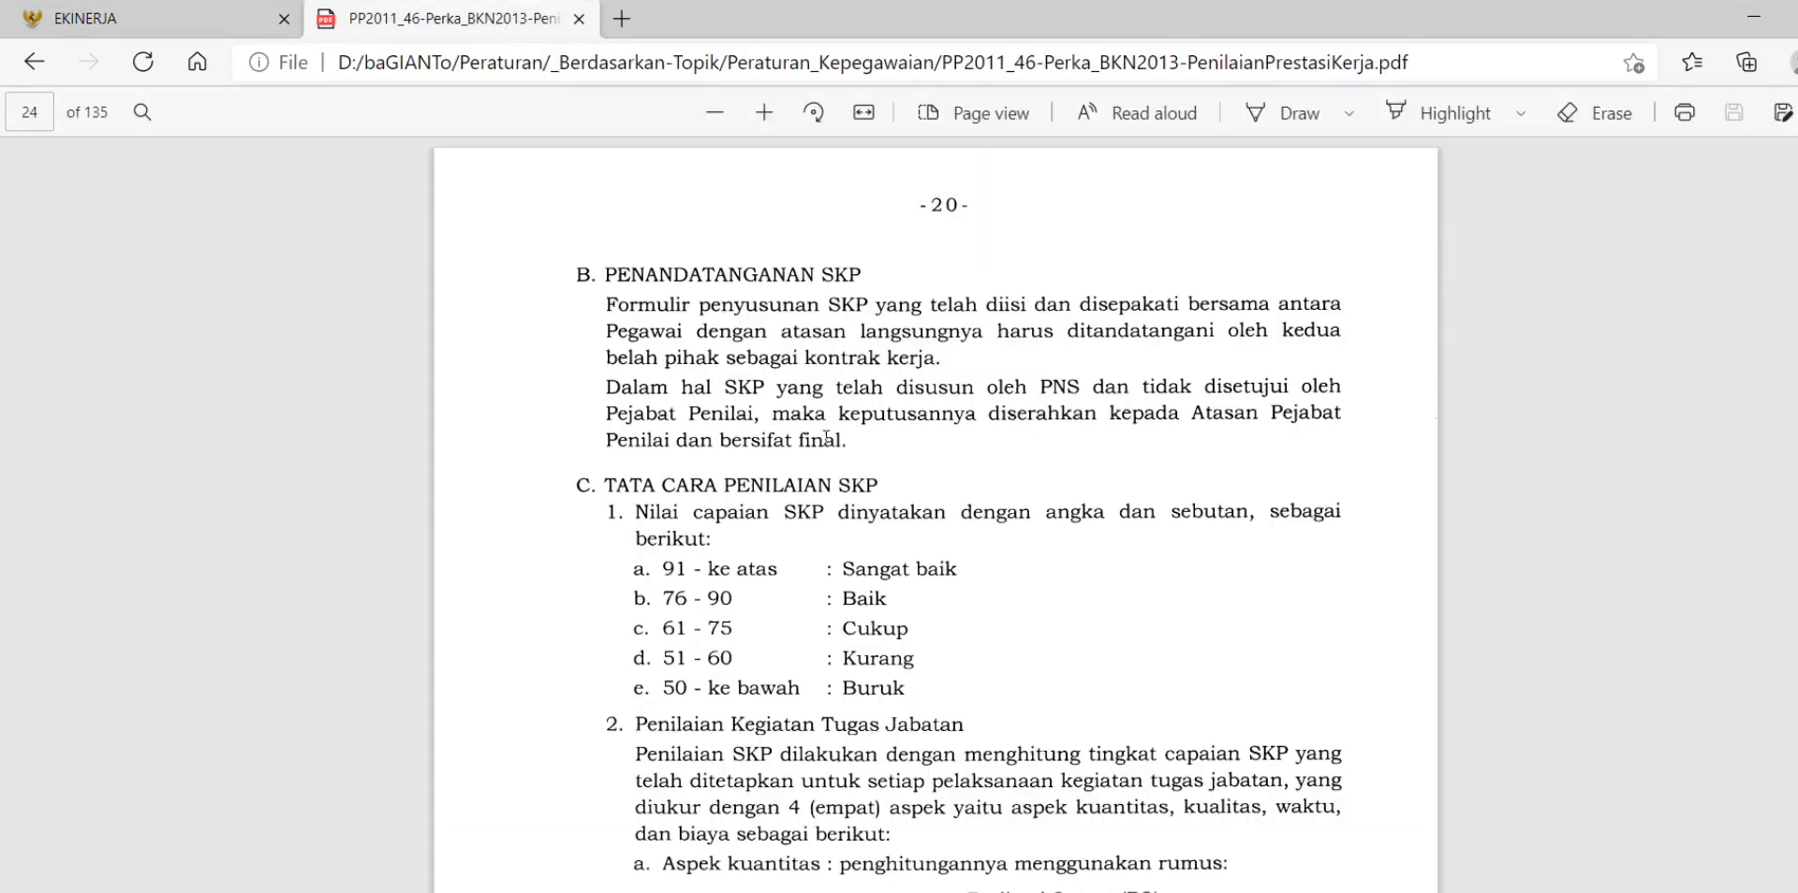
{"action": "scroll", "coordinate": [826, 437], "scroll_direction": "down", "scroll_amount": 3}
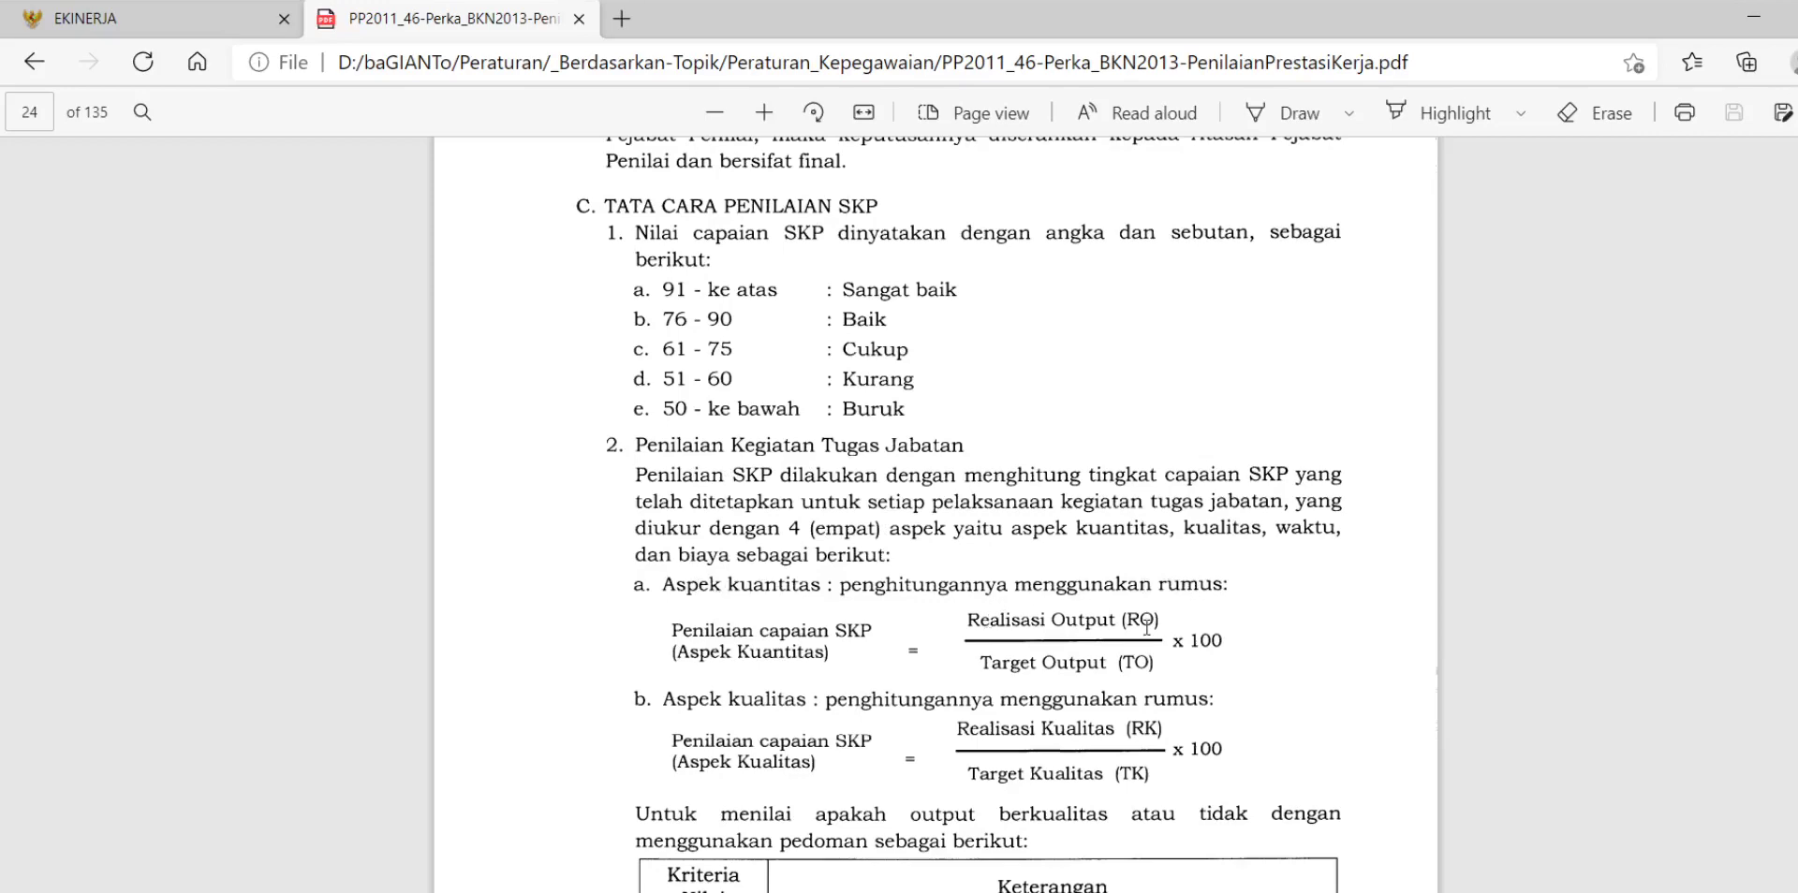
{"action": "left_click", "coordinate": [184, 9]}
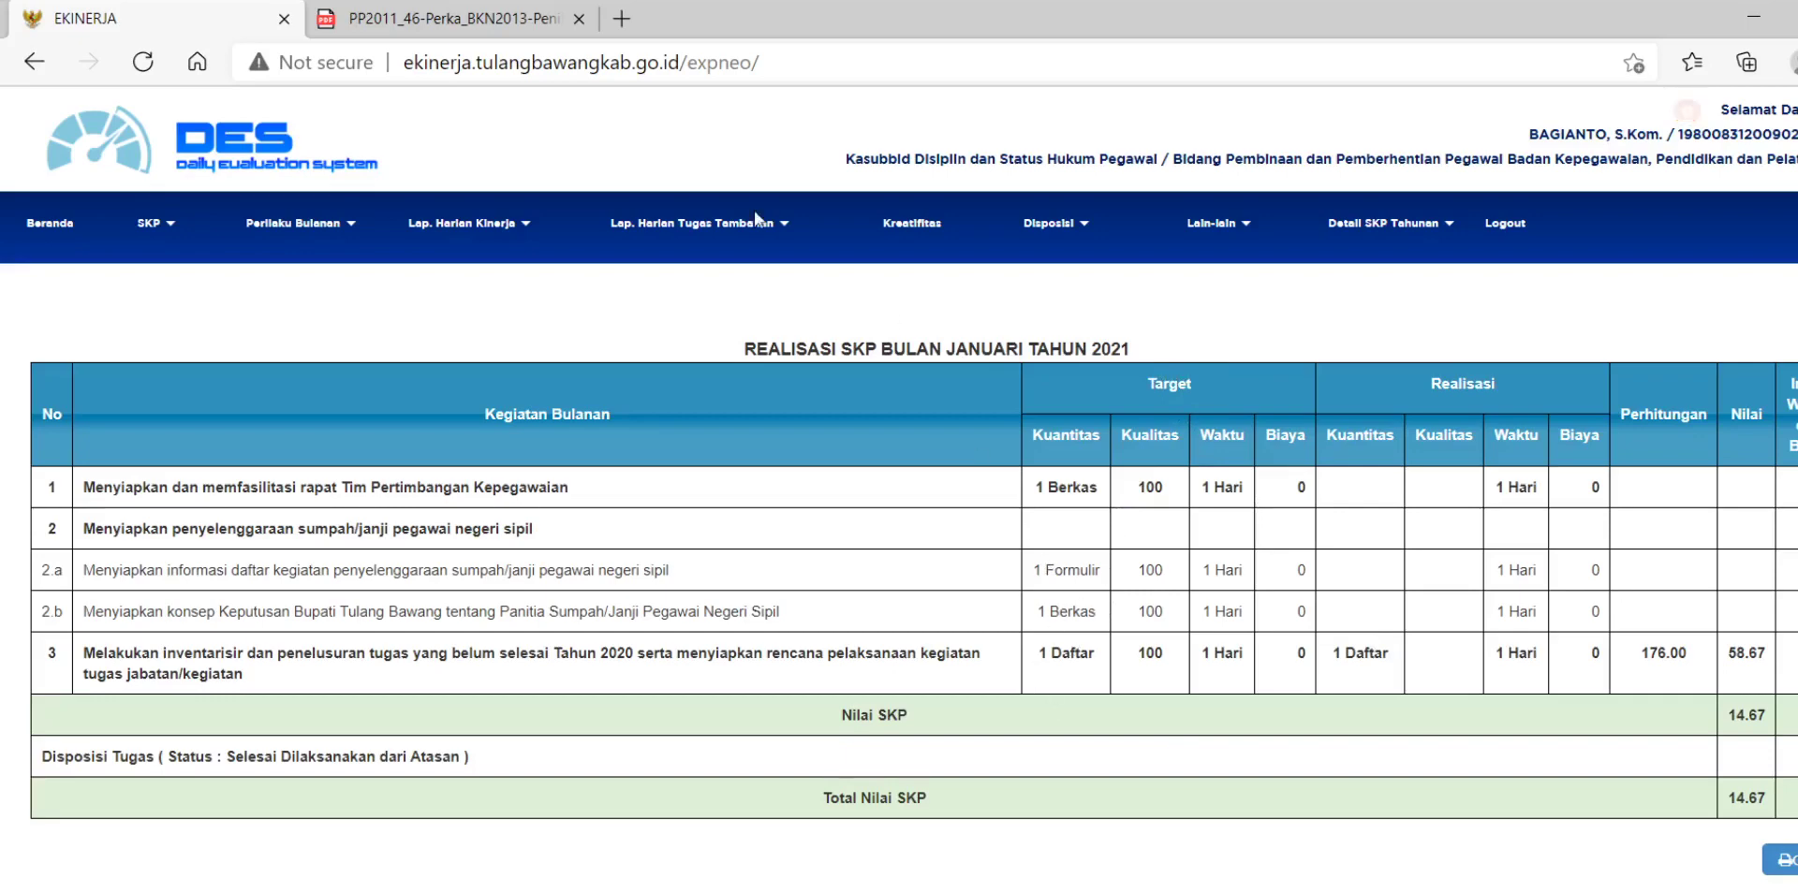
Return to the regulation PDF and read the quality criteria table up to the start of the time aspect section
{"action": "key", "text": "ctrl+Tab"}
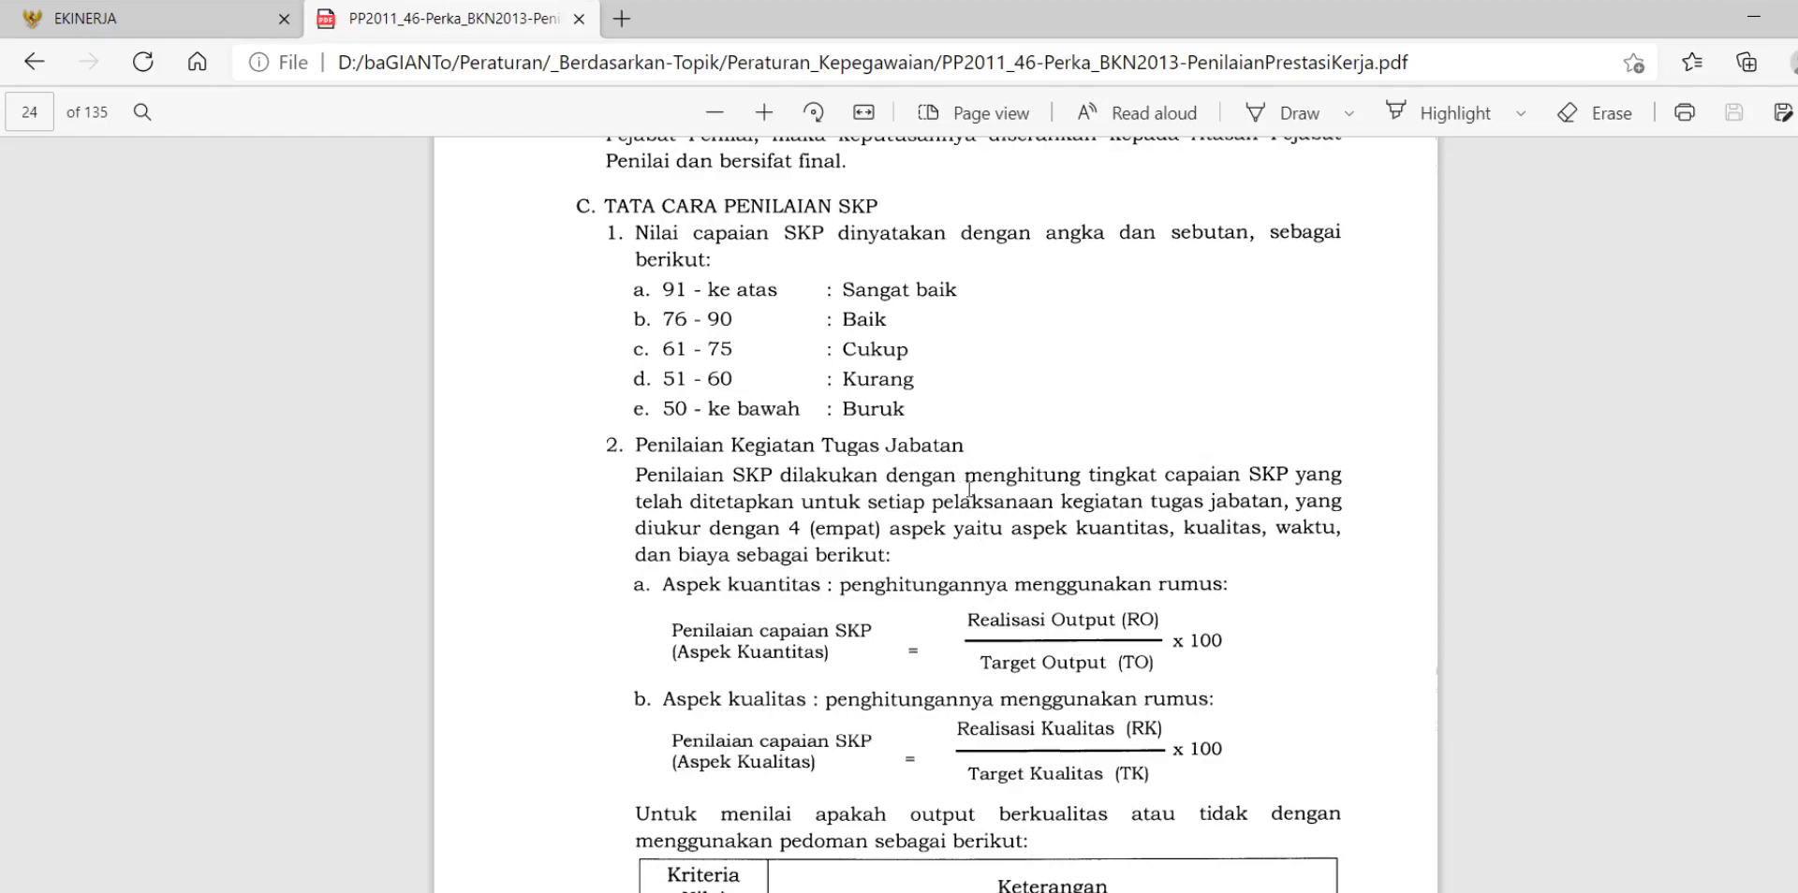
{"action": "scroll", "coordinate": [832, 555], "scroll_direction": "down", "scroll_amount": 10}
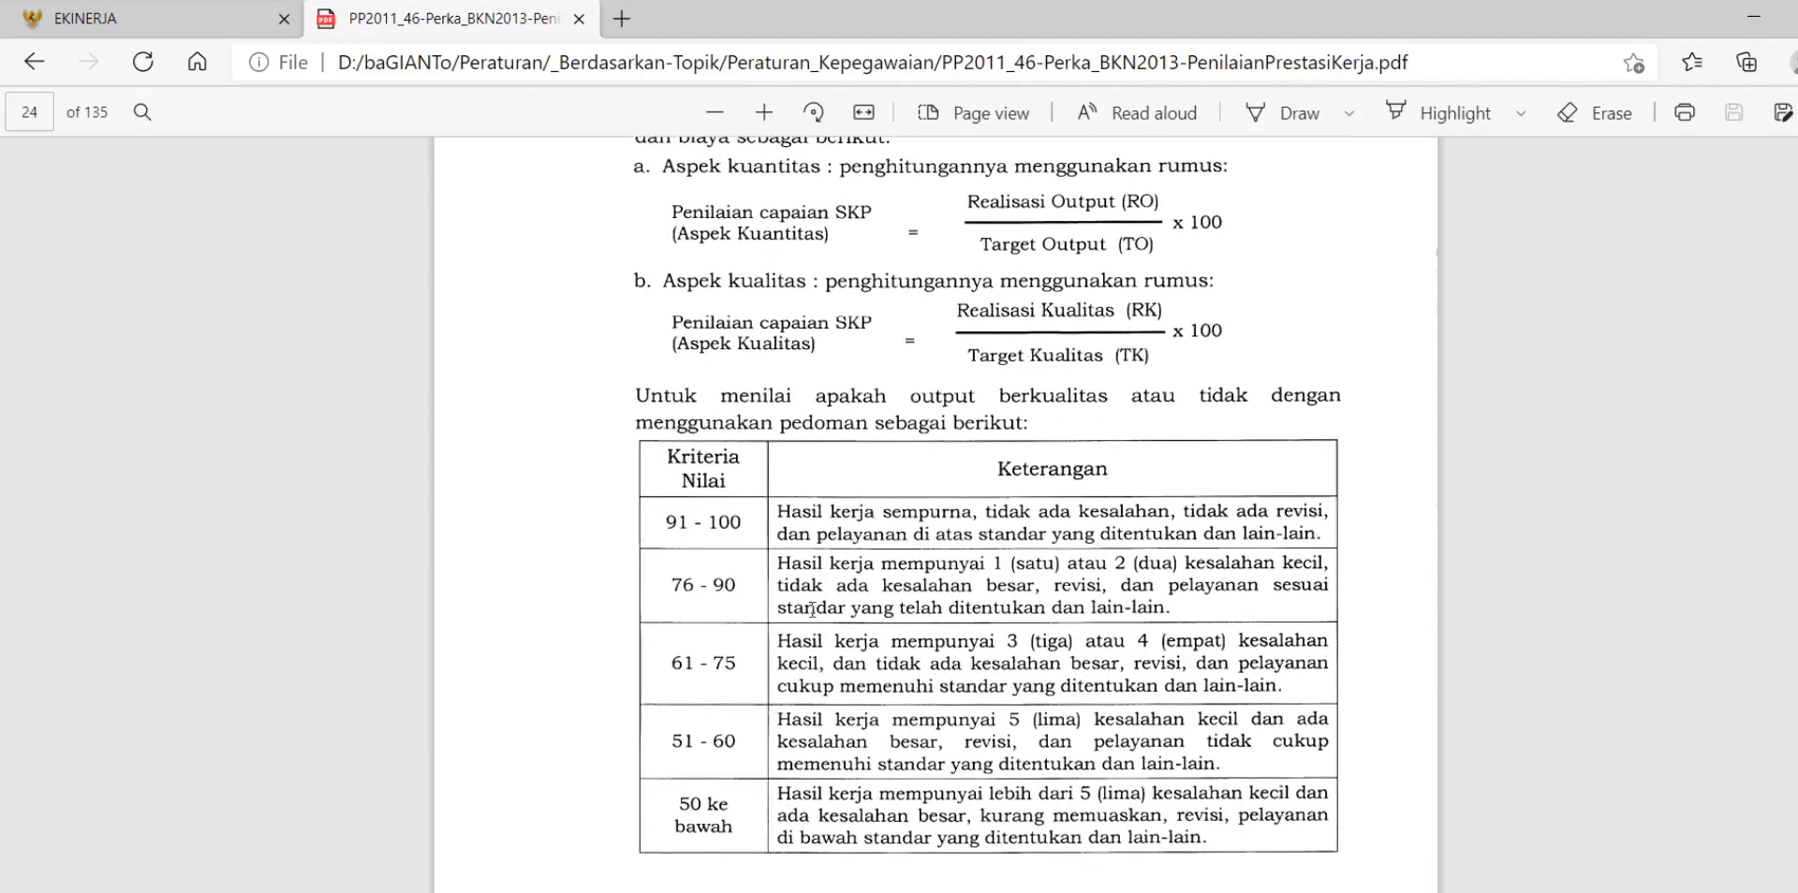
{"action": "scroll", "coordinate": [812, 611], "scroll_direction": "down", "scroll_amount": 3}
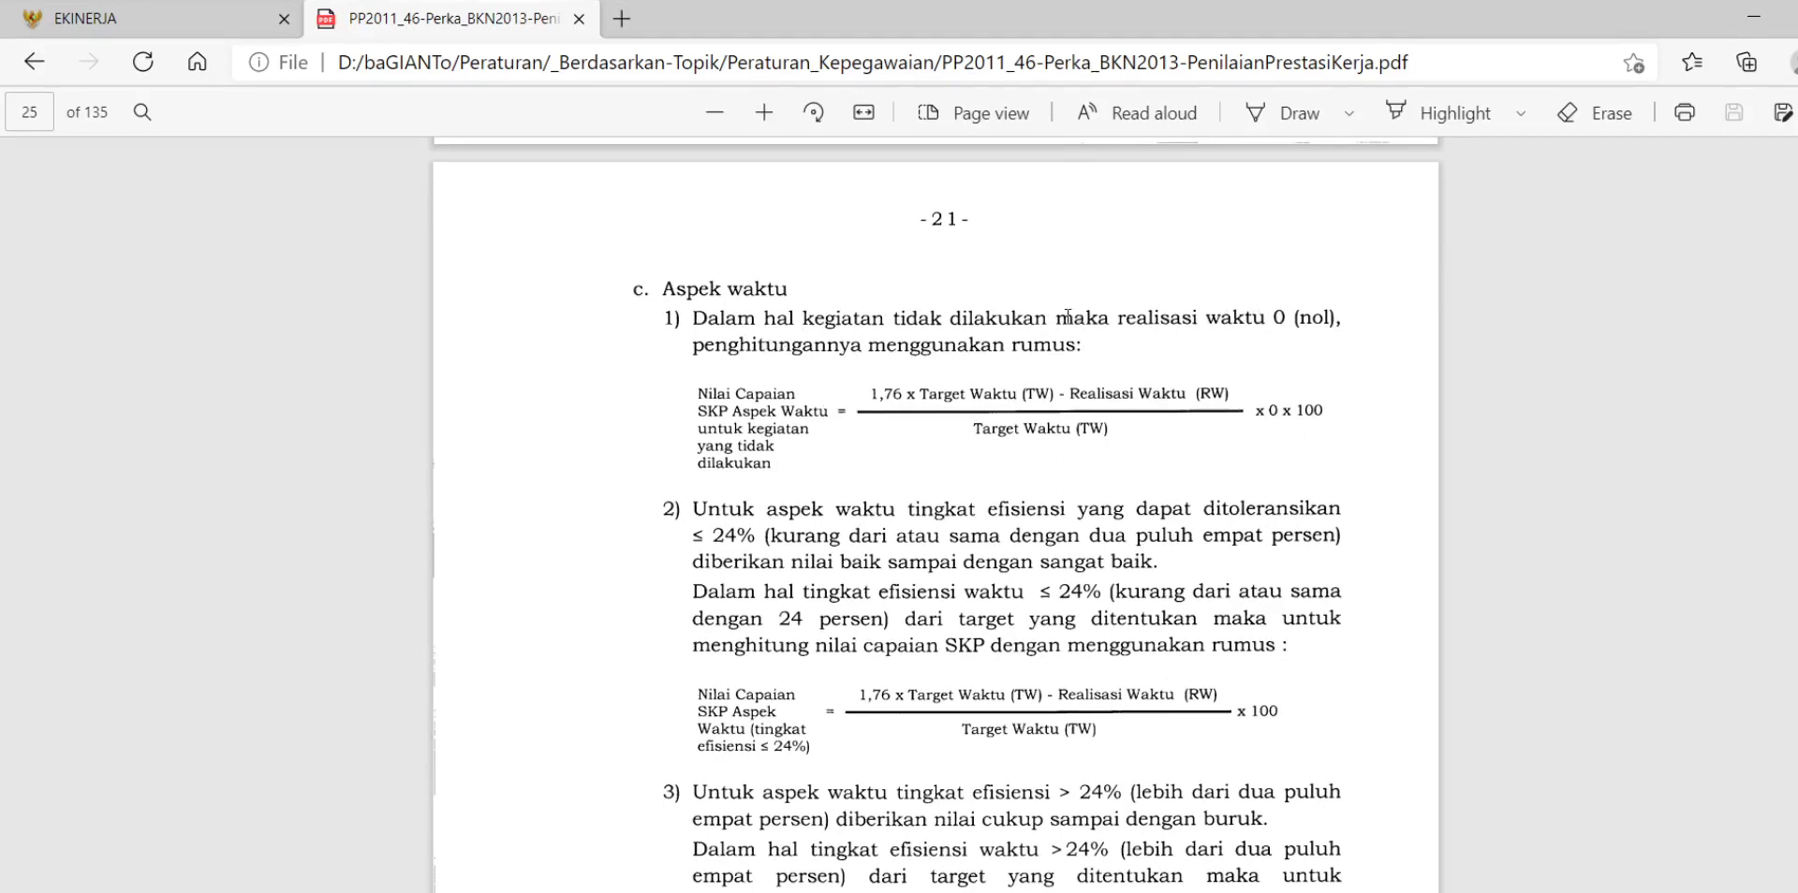
Read the time aspect formulas for activities not carried out and for time efficiency up to and above 24%
{"action": "scroll", "coordinate": [974, 546], "scroll_direction": "down", "scroll_amount": 3}
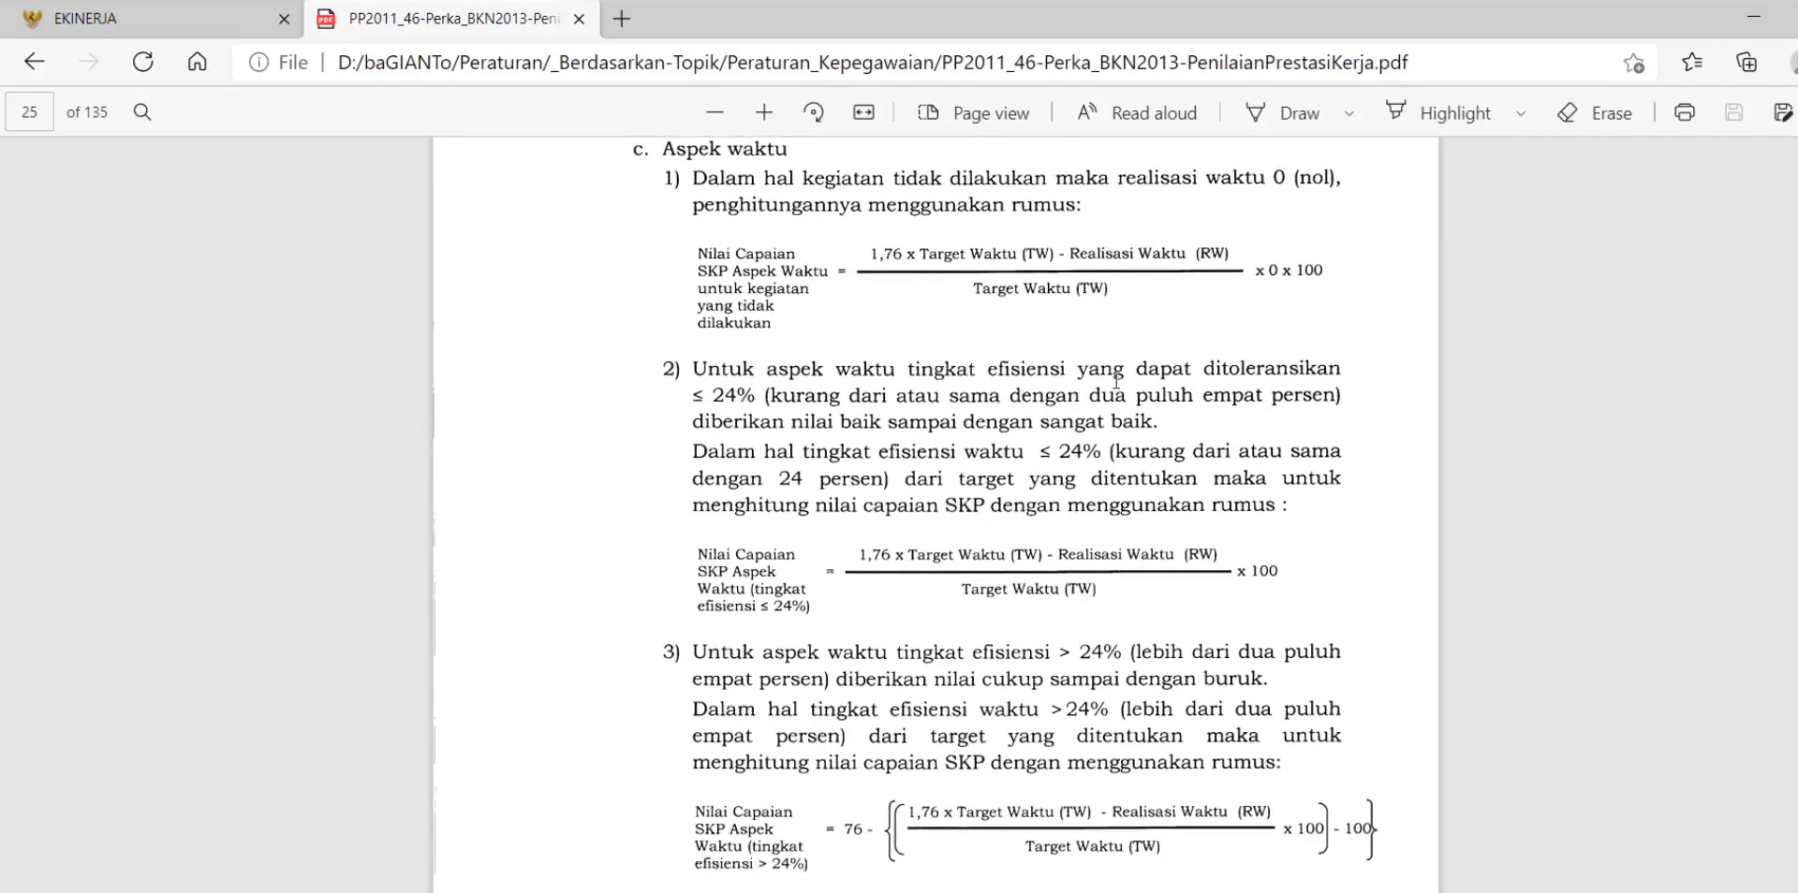
{"action": "scroll", "coordinate": [990, 599], "scroll_direction": "down", "scroll_amount": 5}
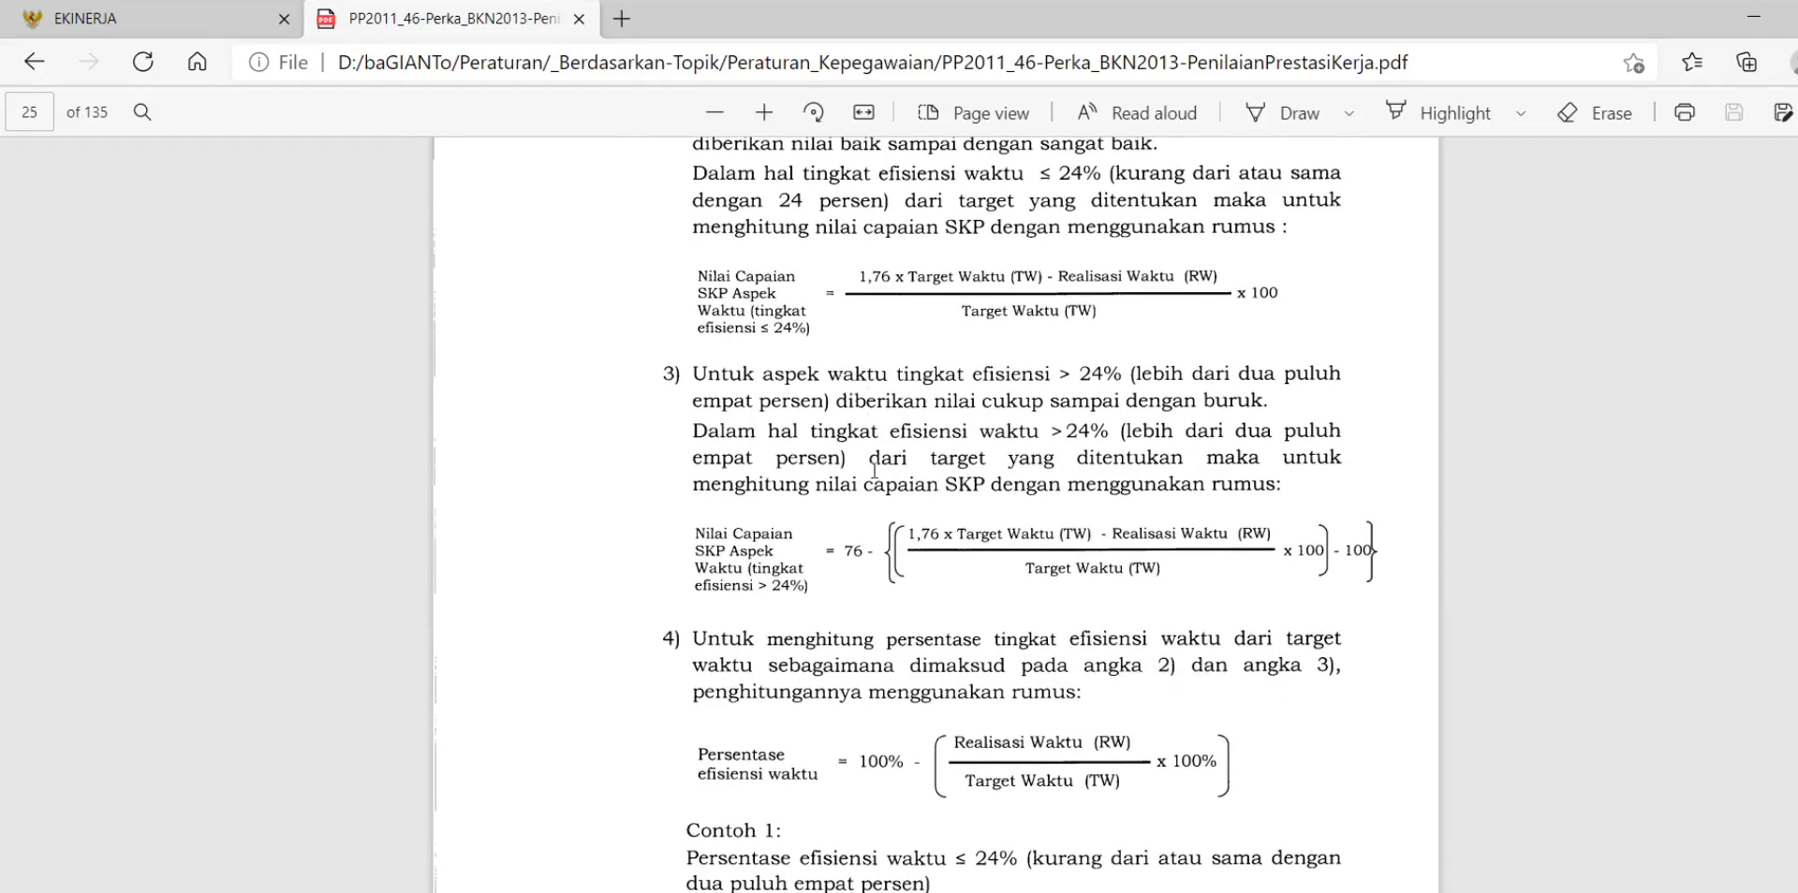
{"action": "scroll", "coordinate": [875, 471], "scroll_direction": "up", "scroll_amount": 2}
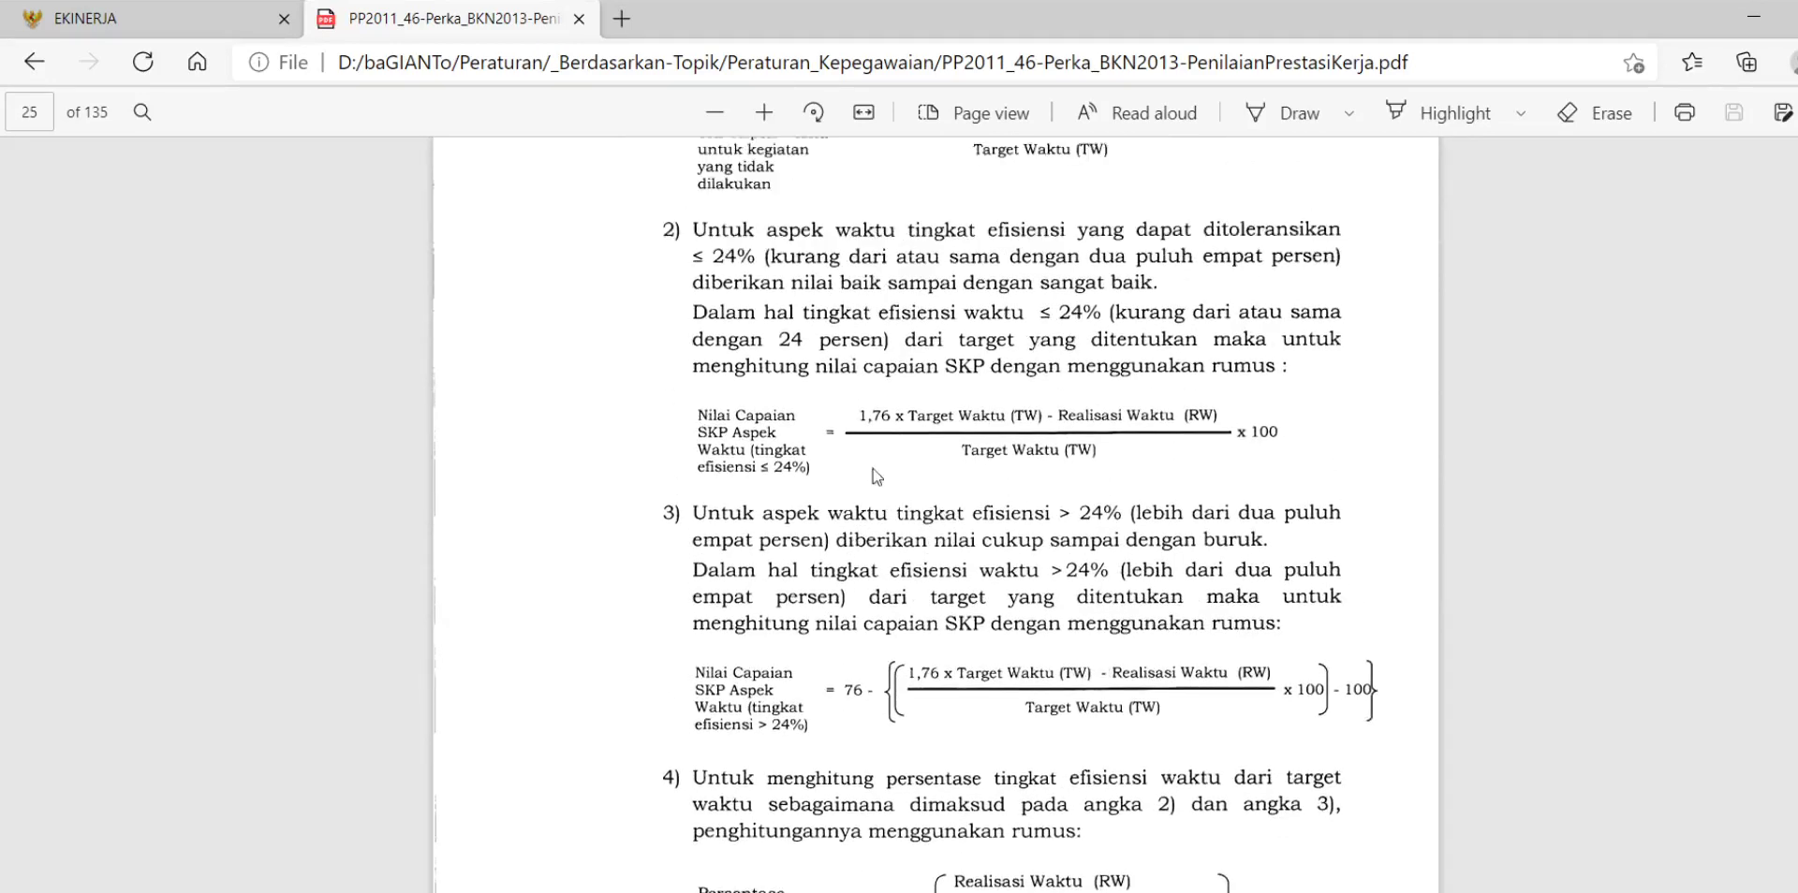
{"action": "scroll", "coordinate": [874, 473], "scroll_direction": "up", "scroll_amount": 4}
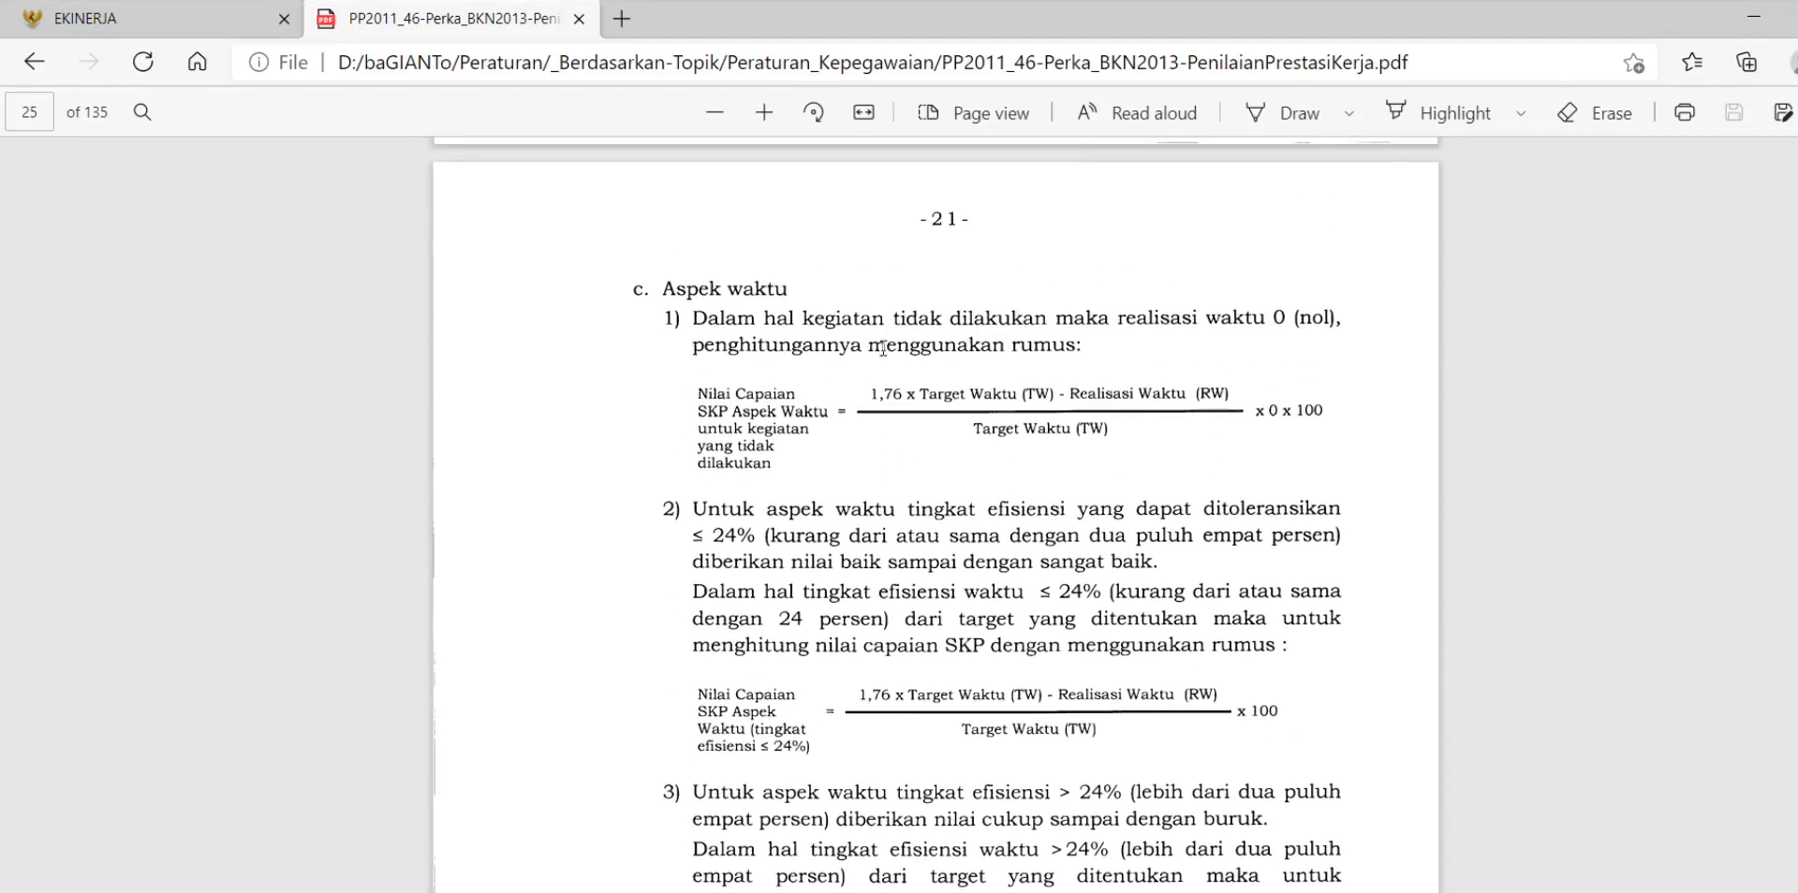
{"action": "scroll", "coordinate": [871, 468], "scroll_direction": "down", "scroll_amount": 2}
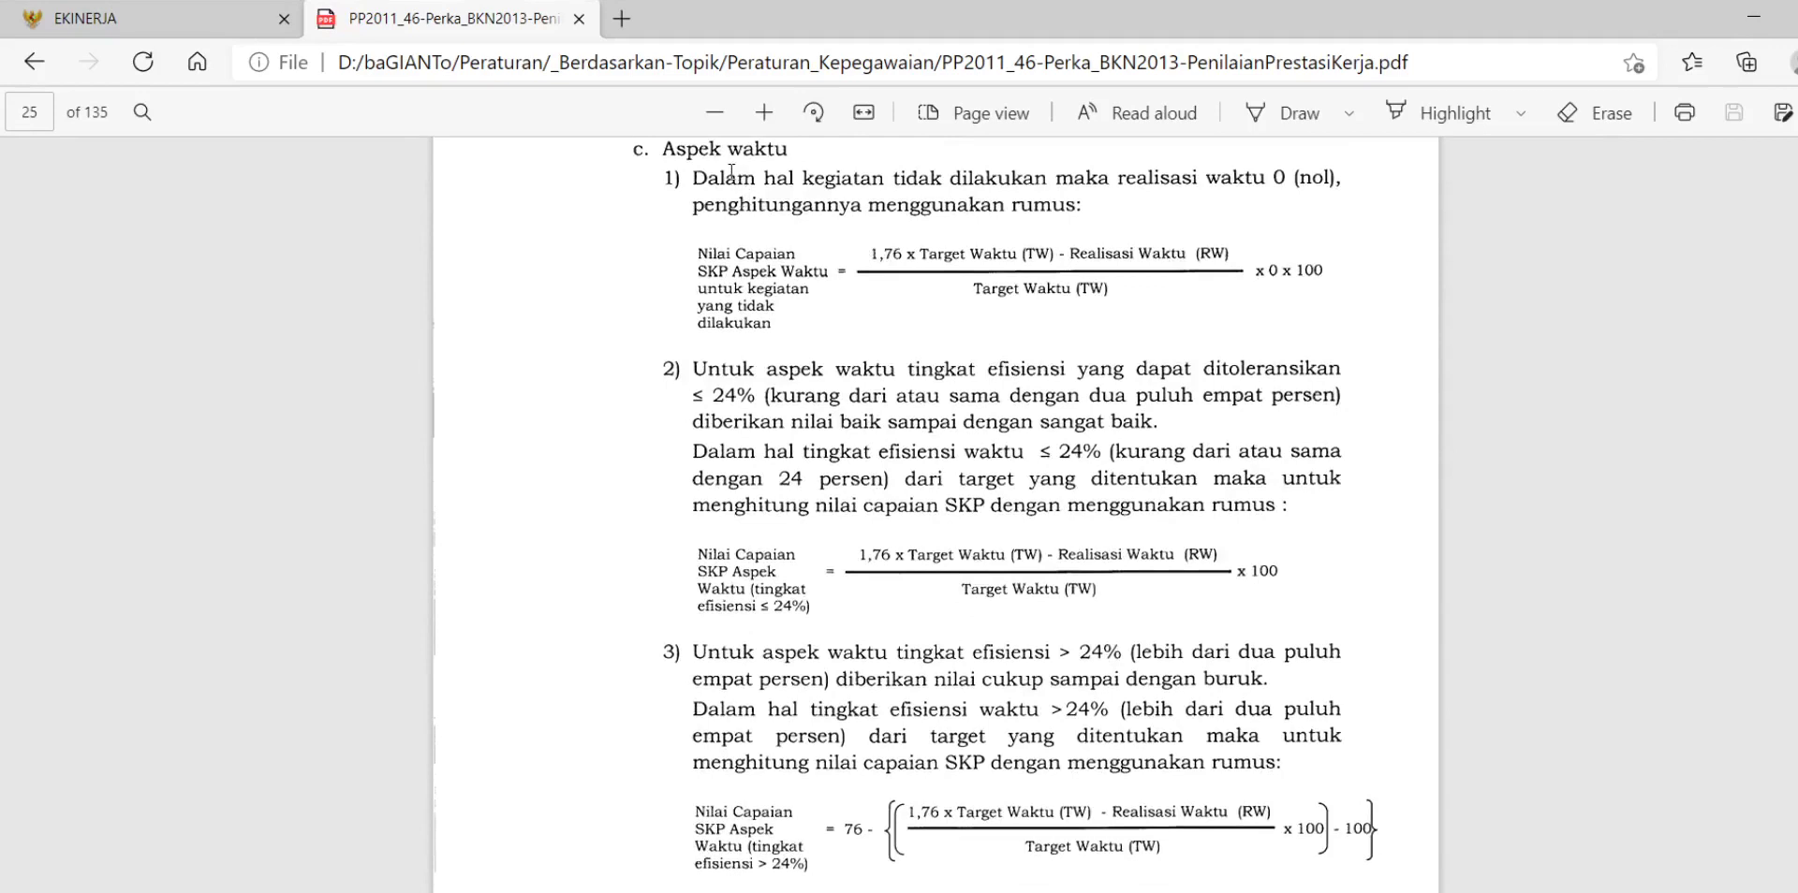
Mark the words about activities not carried out in time aspect rule 1, and reread the time efficiency rules below it
{"action": "left_click_drag", "start_coordinate": [739, 176], "coordinate": [1041, 178]}
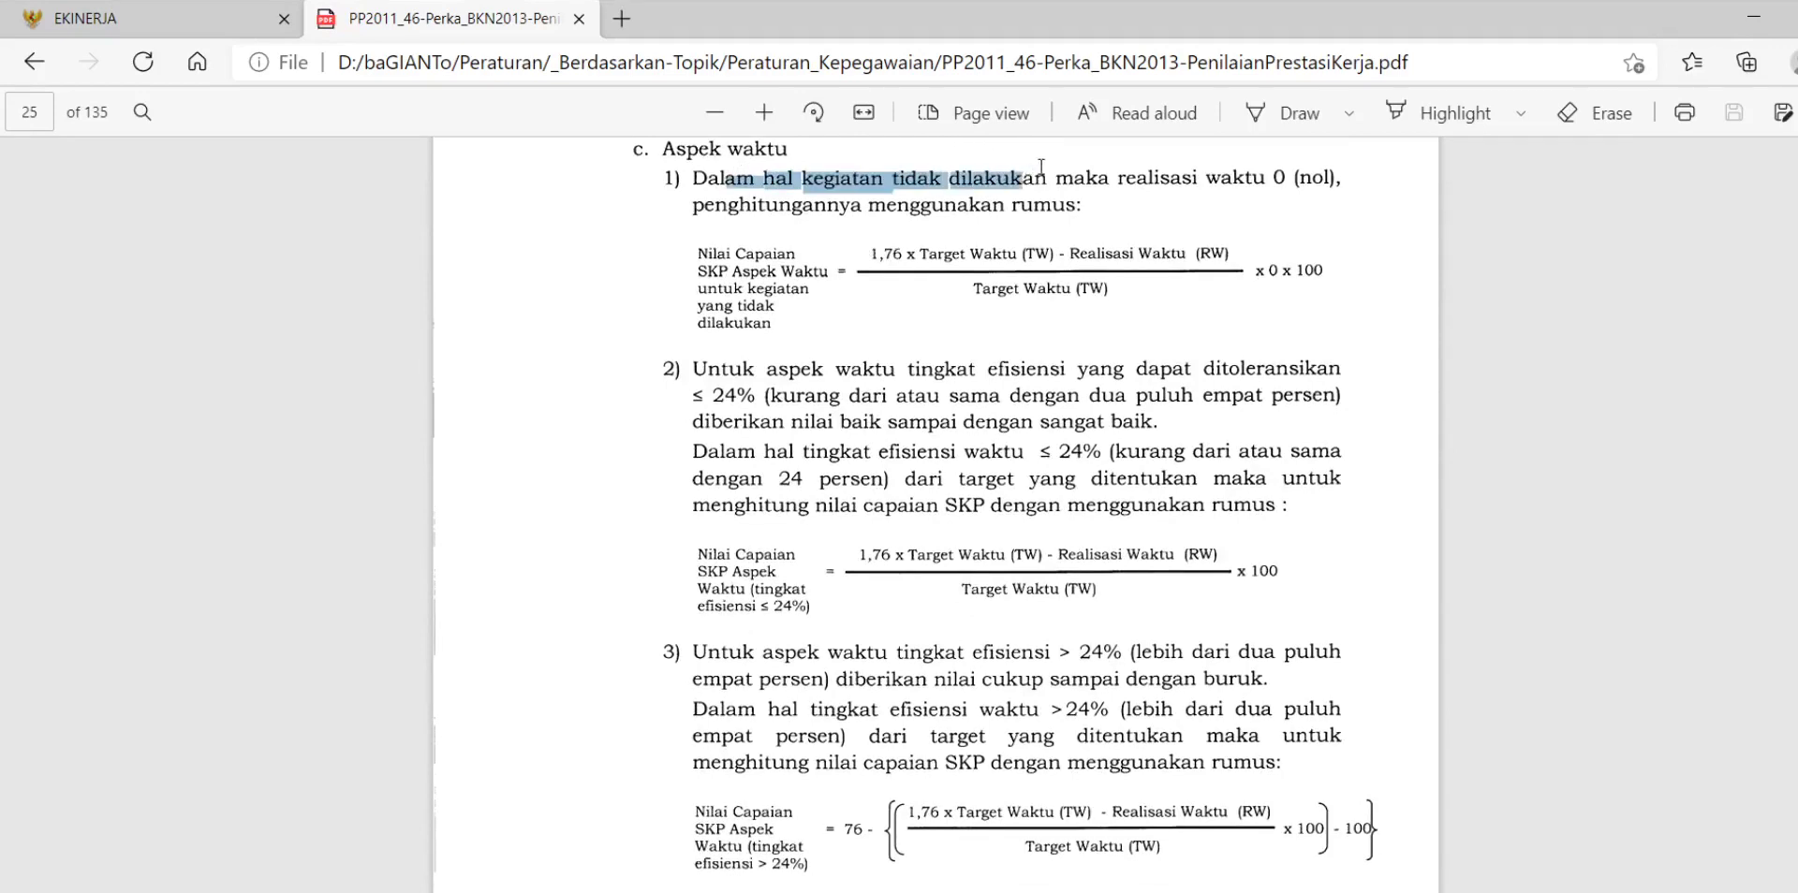
{"action": "left_click", "coordinate": [1065, 180]}
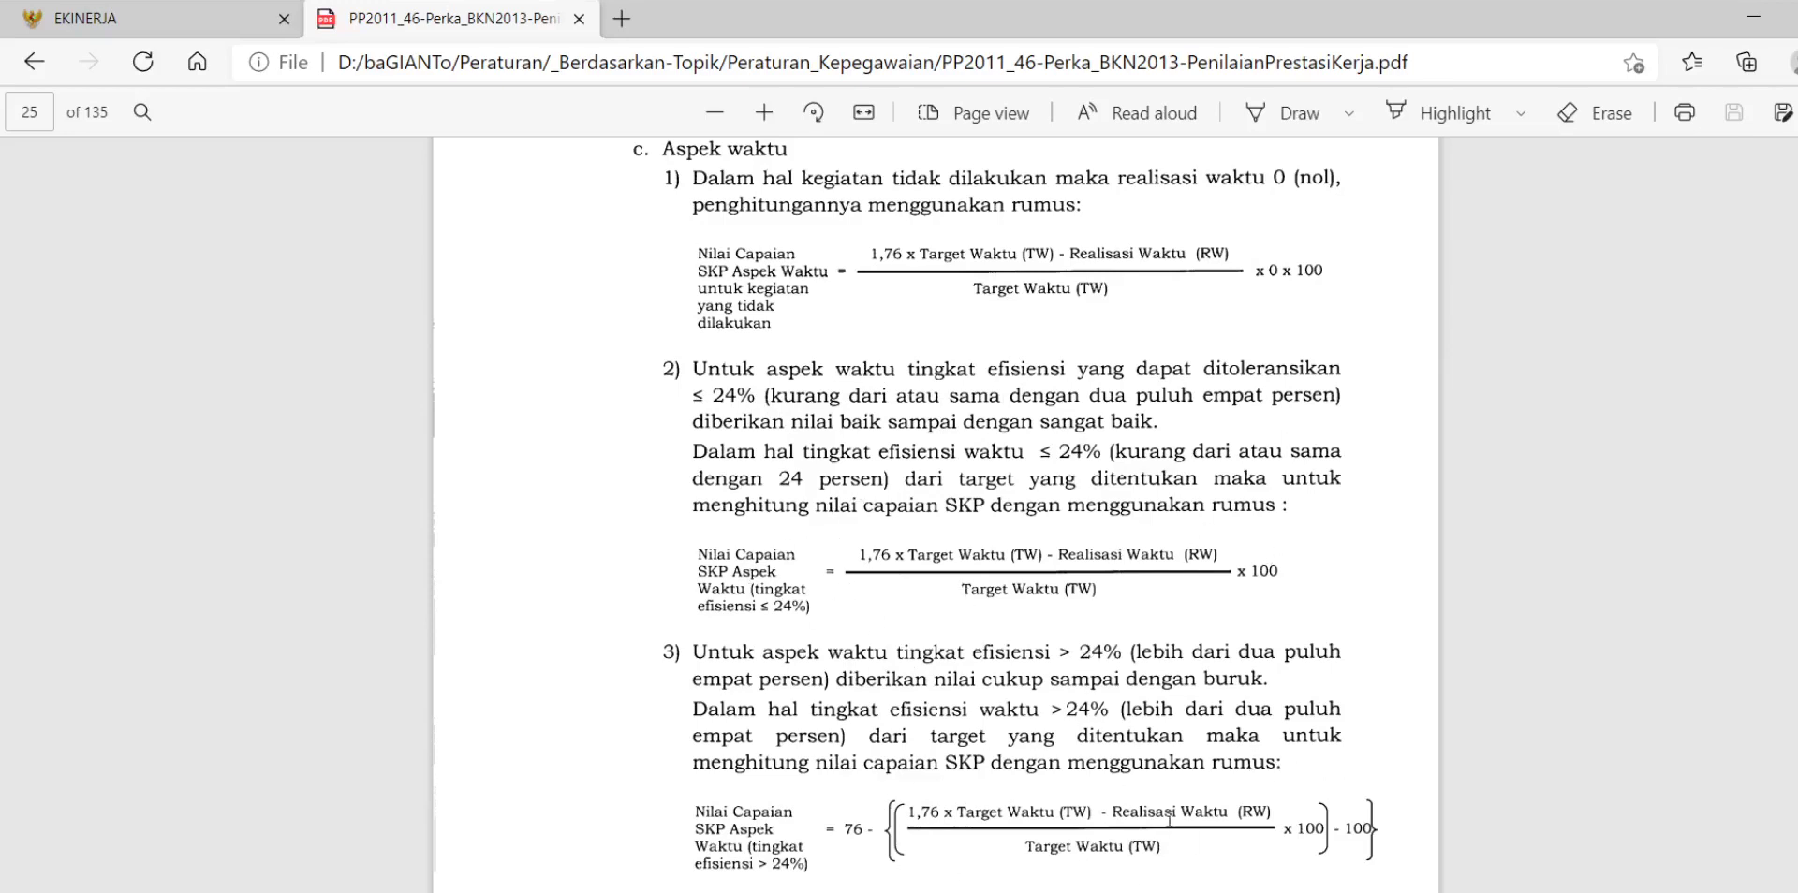
{"action": "scroll", "coordinate": [1118, 832], "scroll_direction": "down", "scroll_amount": 1}
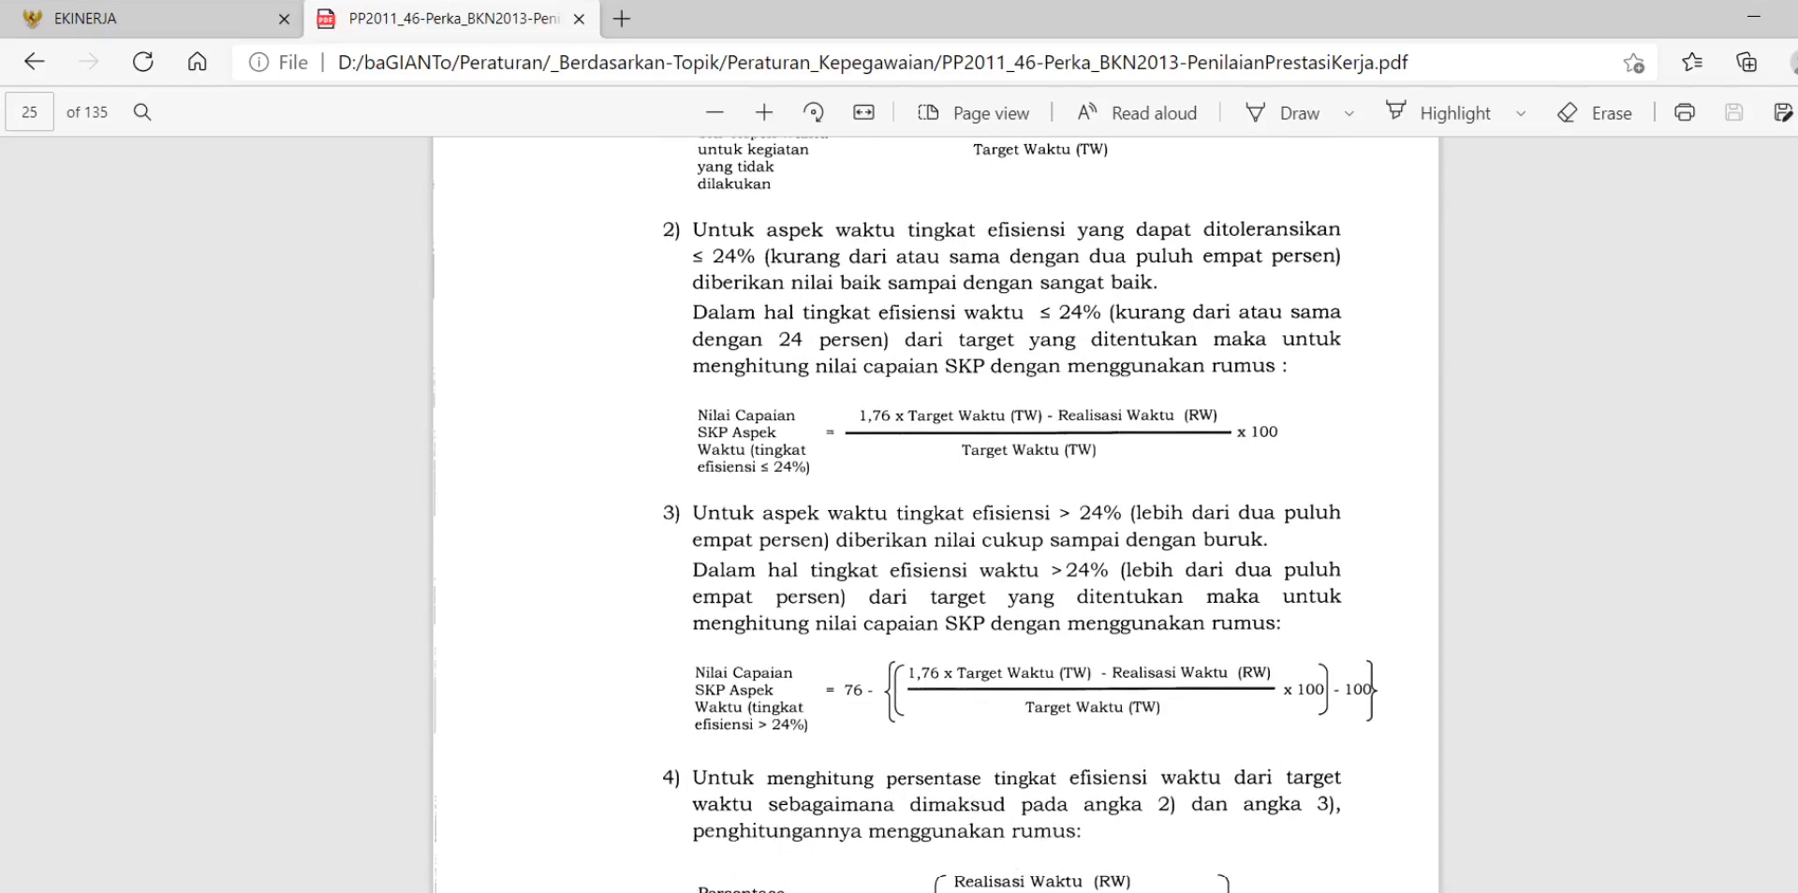
{"action": "scroll", "coordinate": [783, 847], "scroll_direction": "down", "scroll_amount": 3}
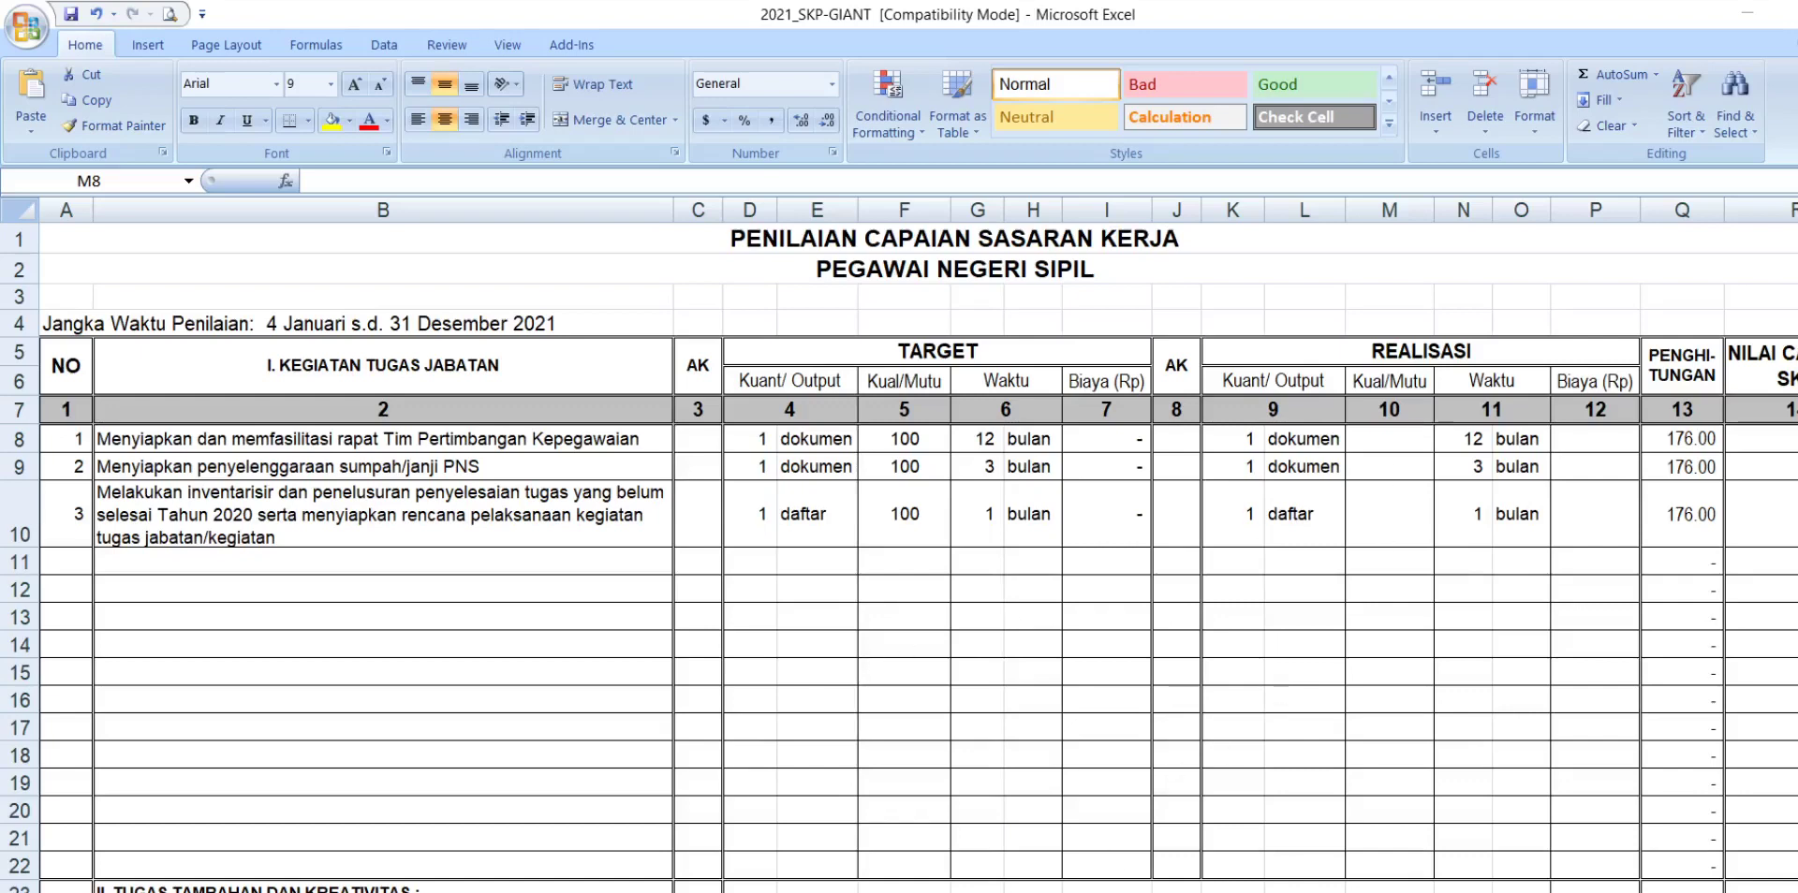
Switch to the 2021_SKP-GIANT workbook in Excel and examine row 8's time efficiency, quality and quantity formulas
{"action": "left_click", "coordinate": [1475, 447]}
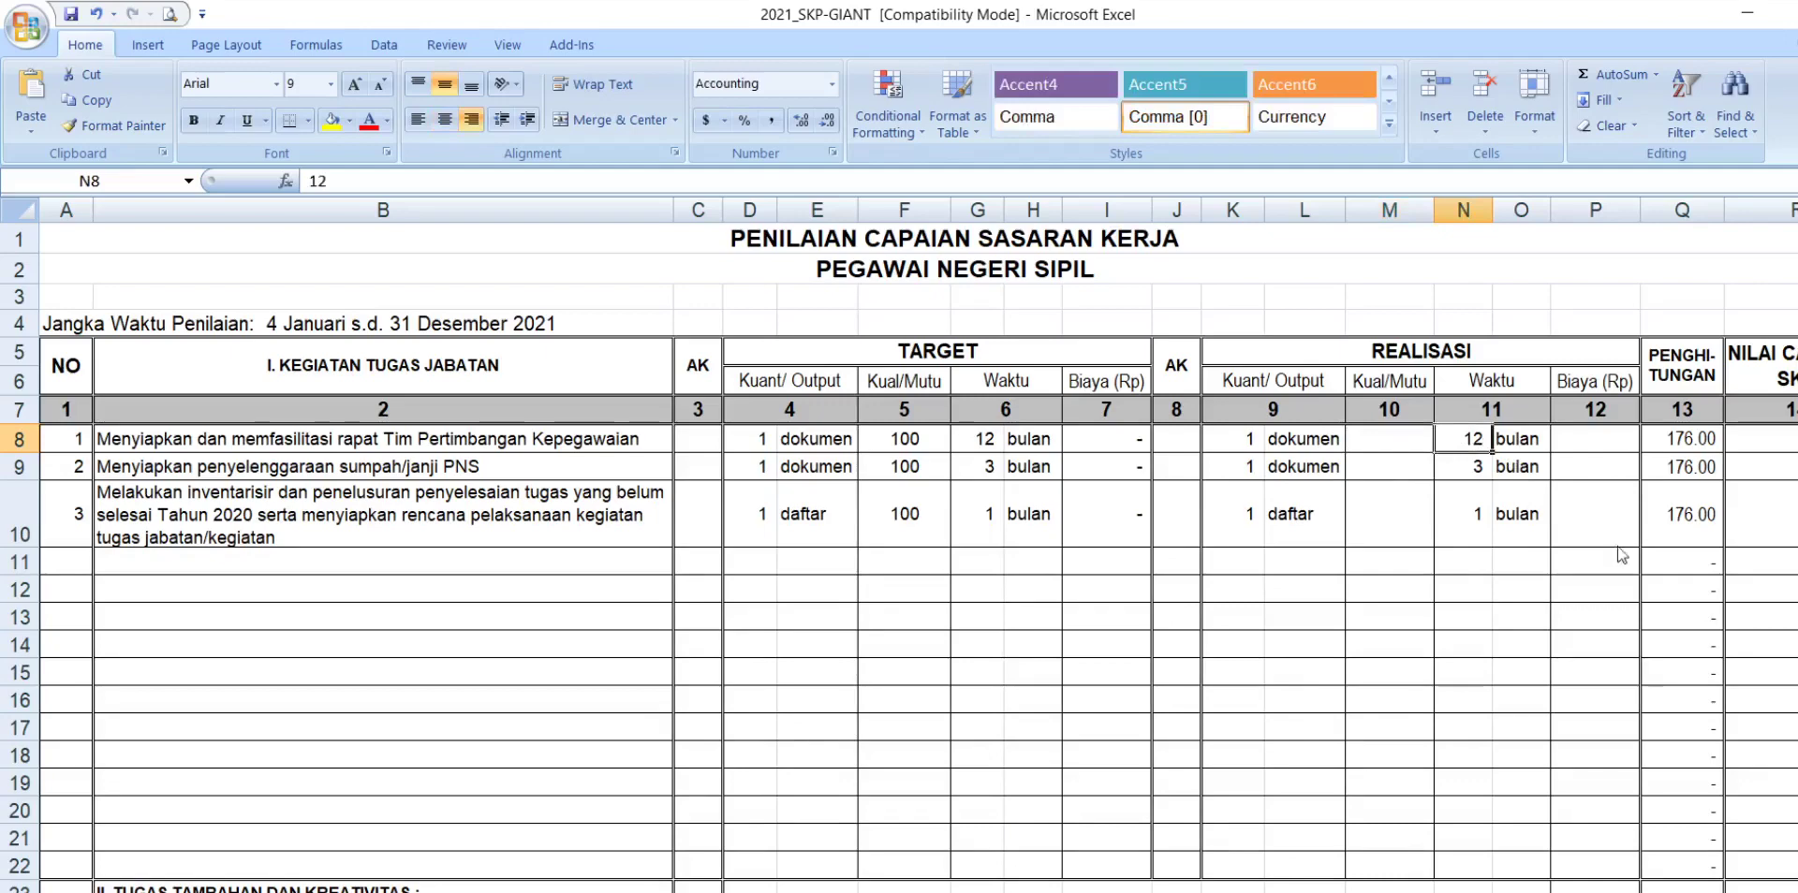
{"action": "key", "text": "Right"}
{"action": "key", "text": "Right"}
{"action": "key", "text": "Right"}
{"action": "key", "text": "Right"}
{"action": "key", "text": "Right"}
{"action": "key", "text": "Right"}
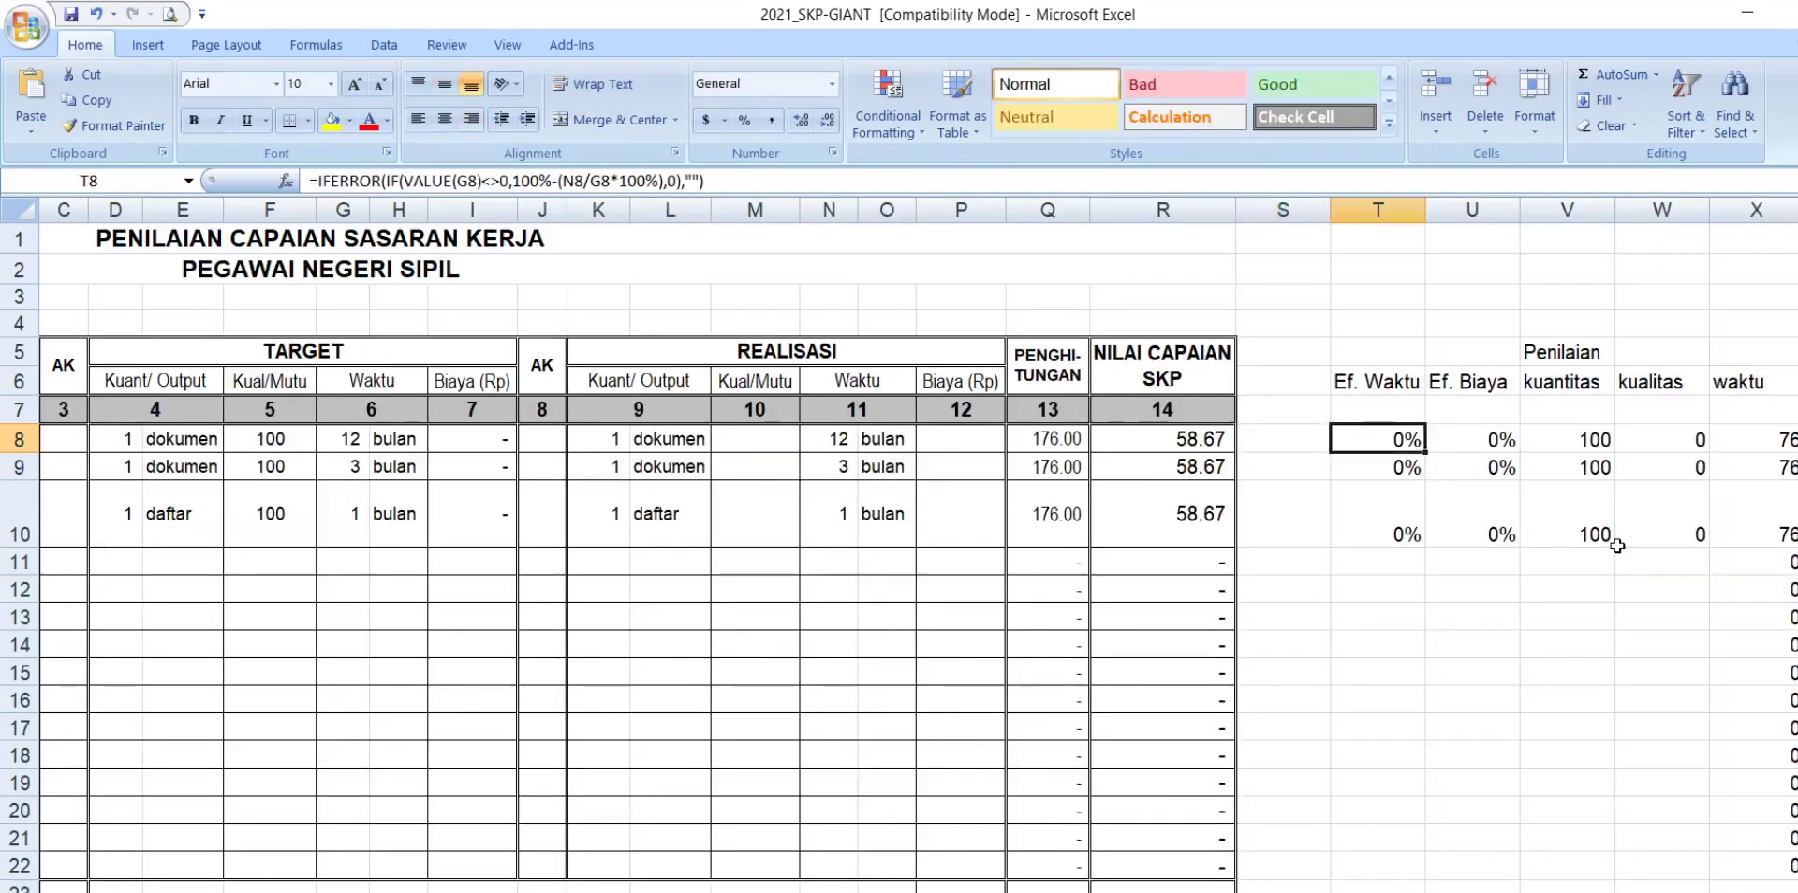
{"action": "key", "text": "Right"}
{"action": "key", "text": "Right"}
{"action": "key", "text": "Right"}
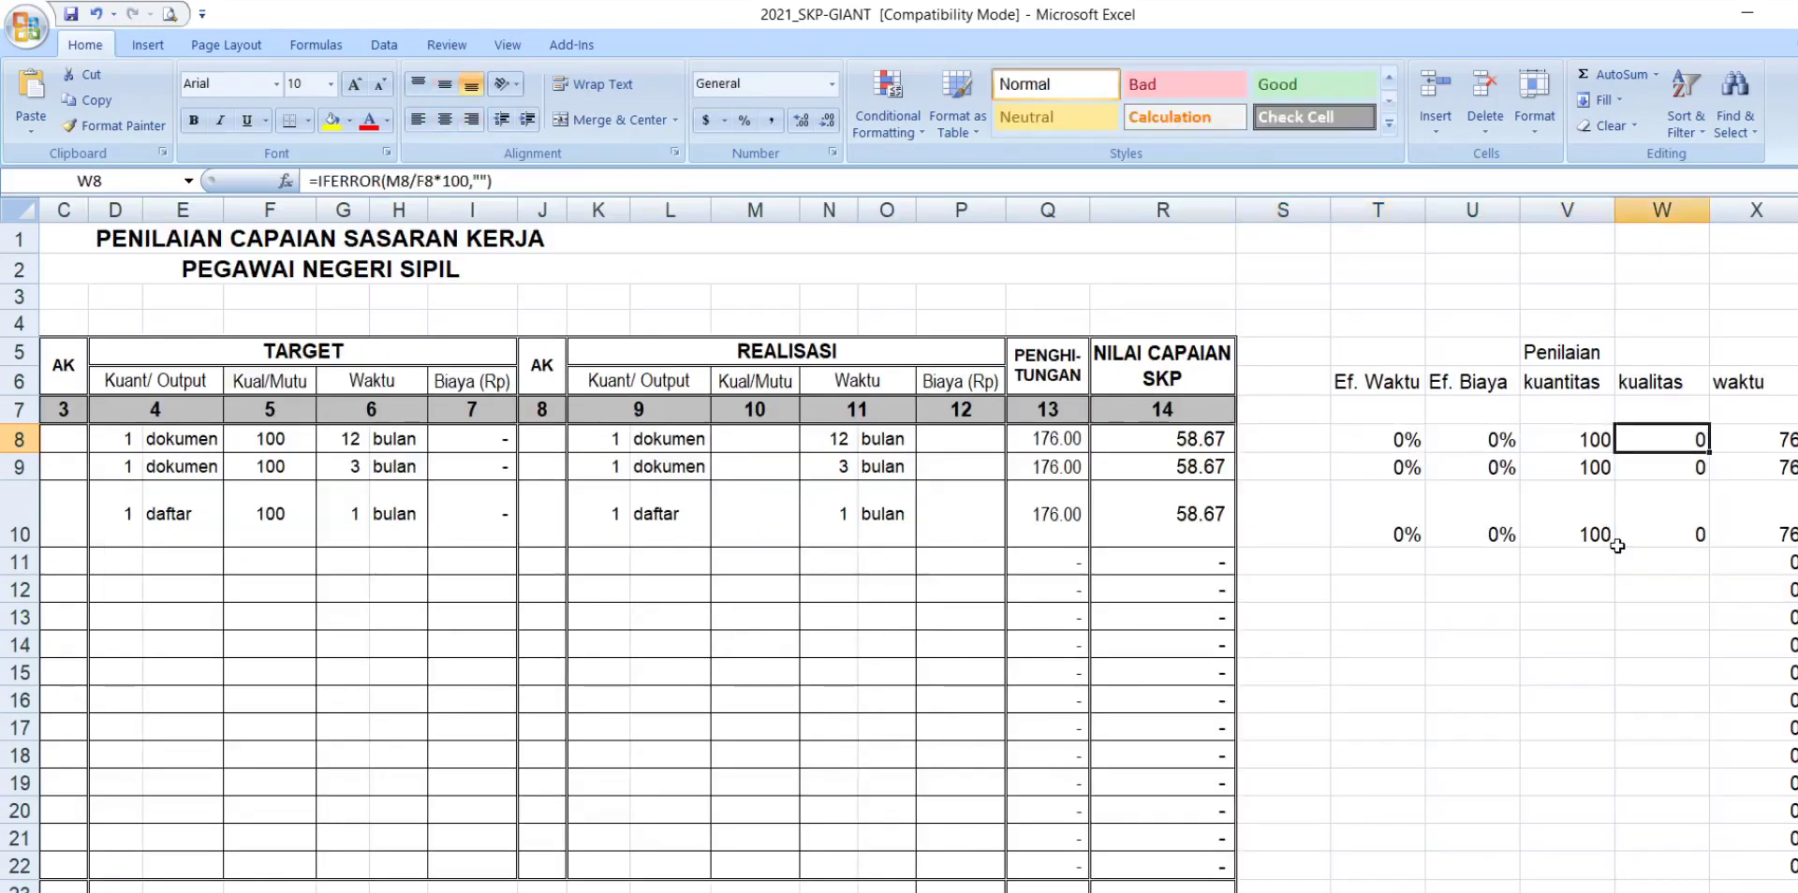
{"action": "key", "text": "Left"}
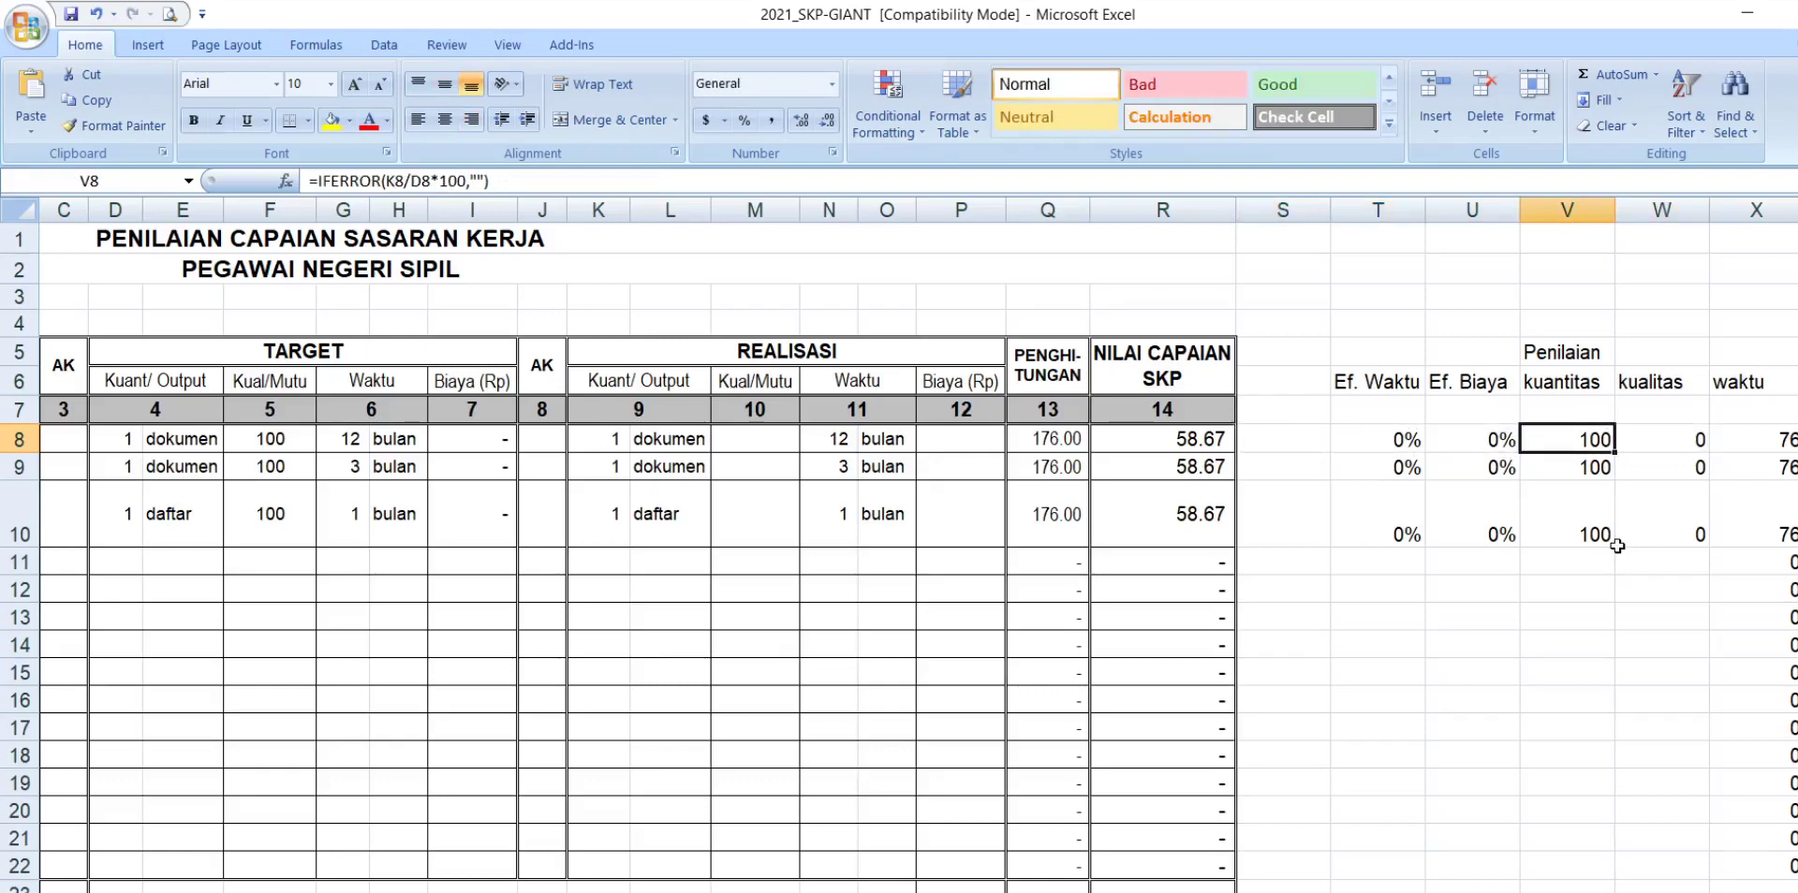
Compare the TARGET and REALISASI cells of the first activity in row 8 for quantity, quality and time
{"action": "key", "text": "Left"}
{"action": "key", "text": "Left"}
{"action": "key", "text": "Left"}
{"action": "key", "text": "Left"}
{"action": "key", "text": "Left"}
{"action": "key", "text": "Left"}
{"action": "key", "text": "Left"}
{"action": "key", "text": "Left"}
{"action": "key", "text": "Left"}
{"action": "key", "text": "Left"}
{"action": "key", "text": "Left"}
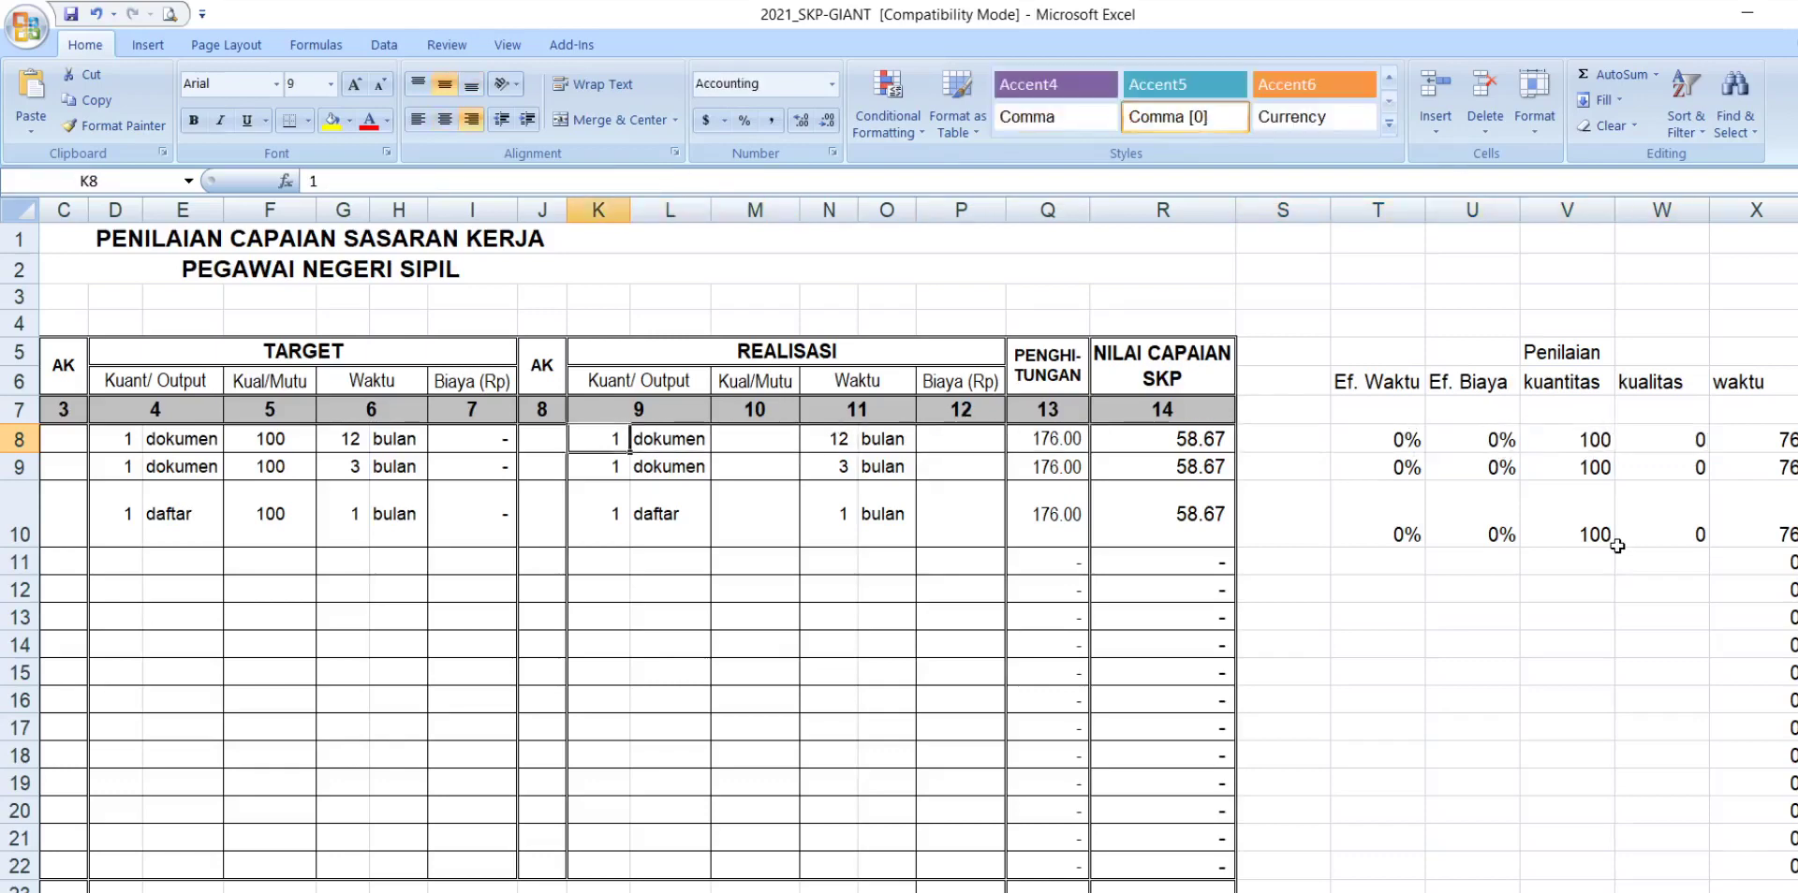
{"action": "key", "text": "Left"}
{"action": "key", "text": "Left"}
{"action": "key", "text": "Left"}
{"action": "key", "text": "Left"}
{"action": "key", "text": "Left"}
{"action": "key", "text": "Left"}
{"action": "key", "text": "Left"}
{"action": "key", "text": "Right"}
{"action": "key", "text": "Right"}
{"action": "key", "text": "Right"}
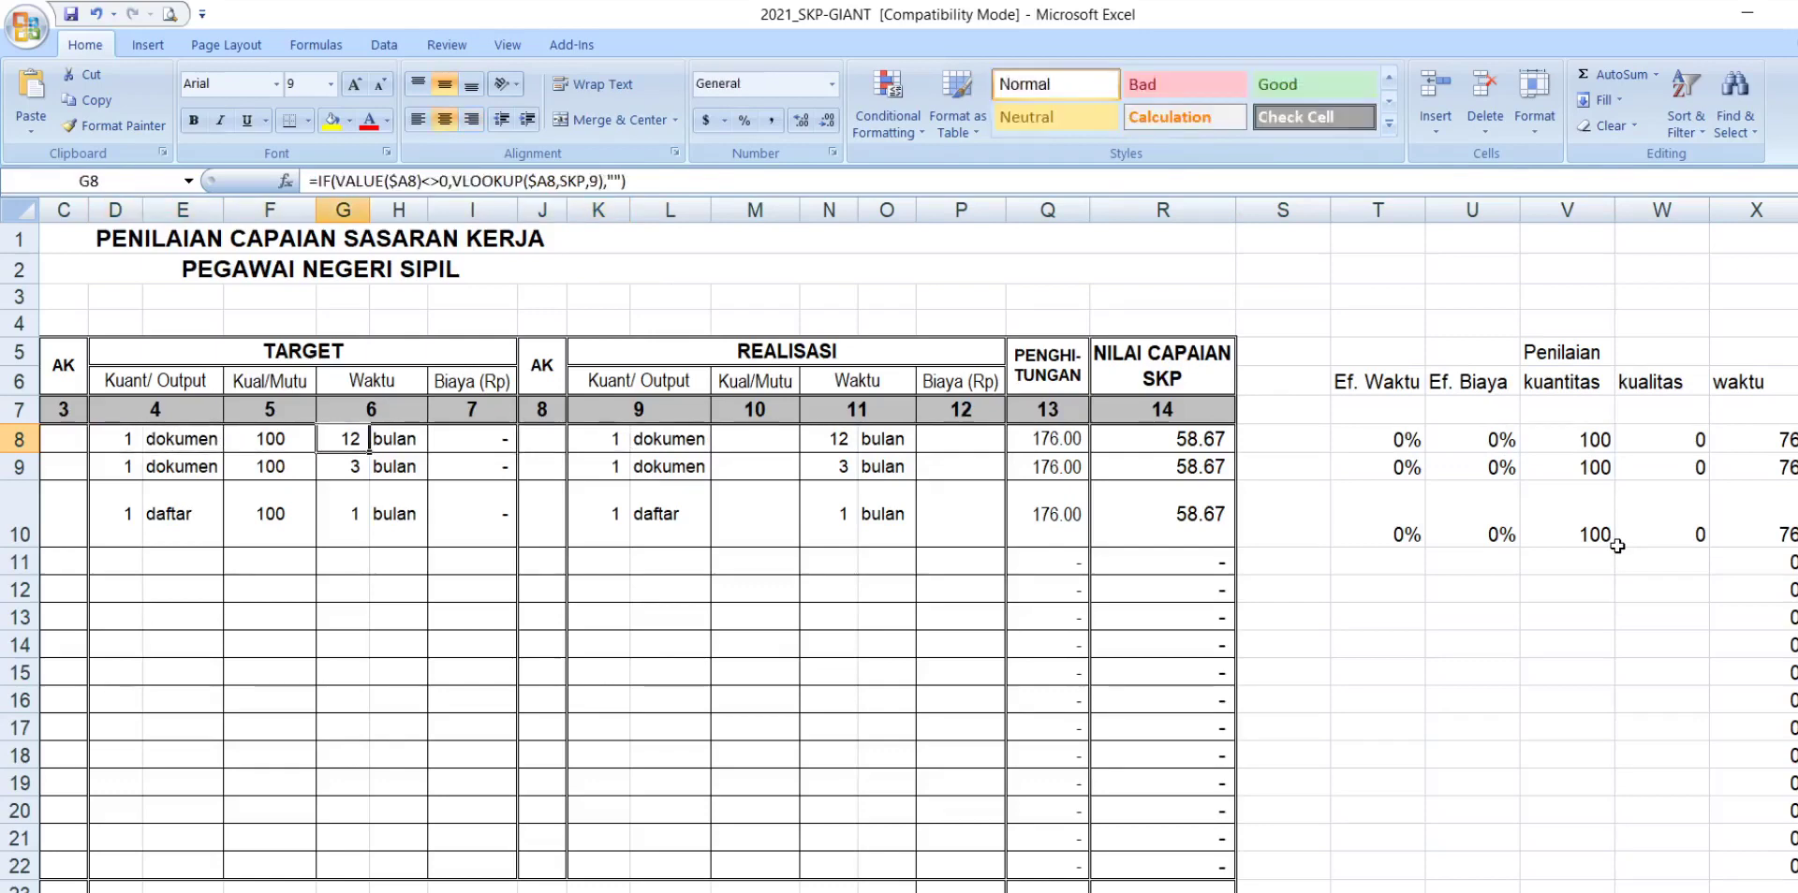
{"action": "key", "text": "Right"}
{"action": "key", "text": "Right"}
{"action": "key", "text": "Right"}
{"action": "key", "text": "Right"}
{"action": "key", "text": "Right"}
{"action": "key", "text": "Right"}
{"action": "key", "text": "Right"}
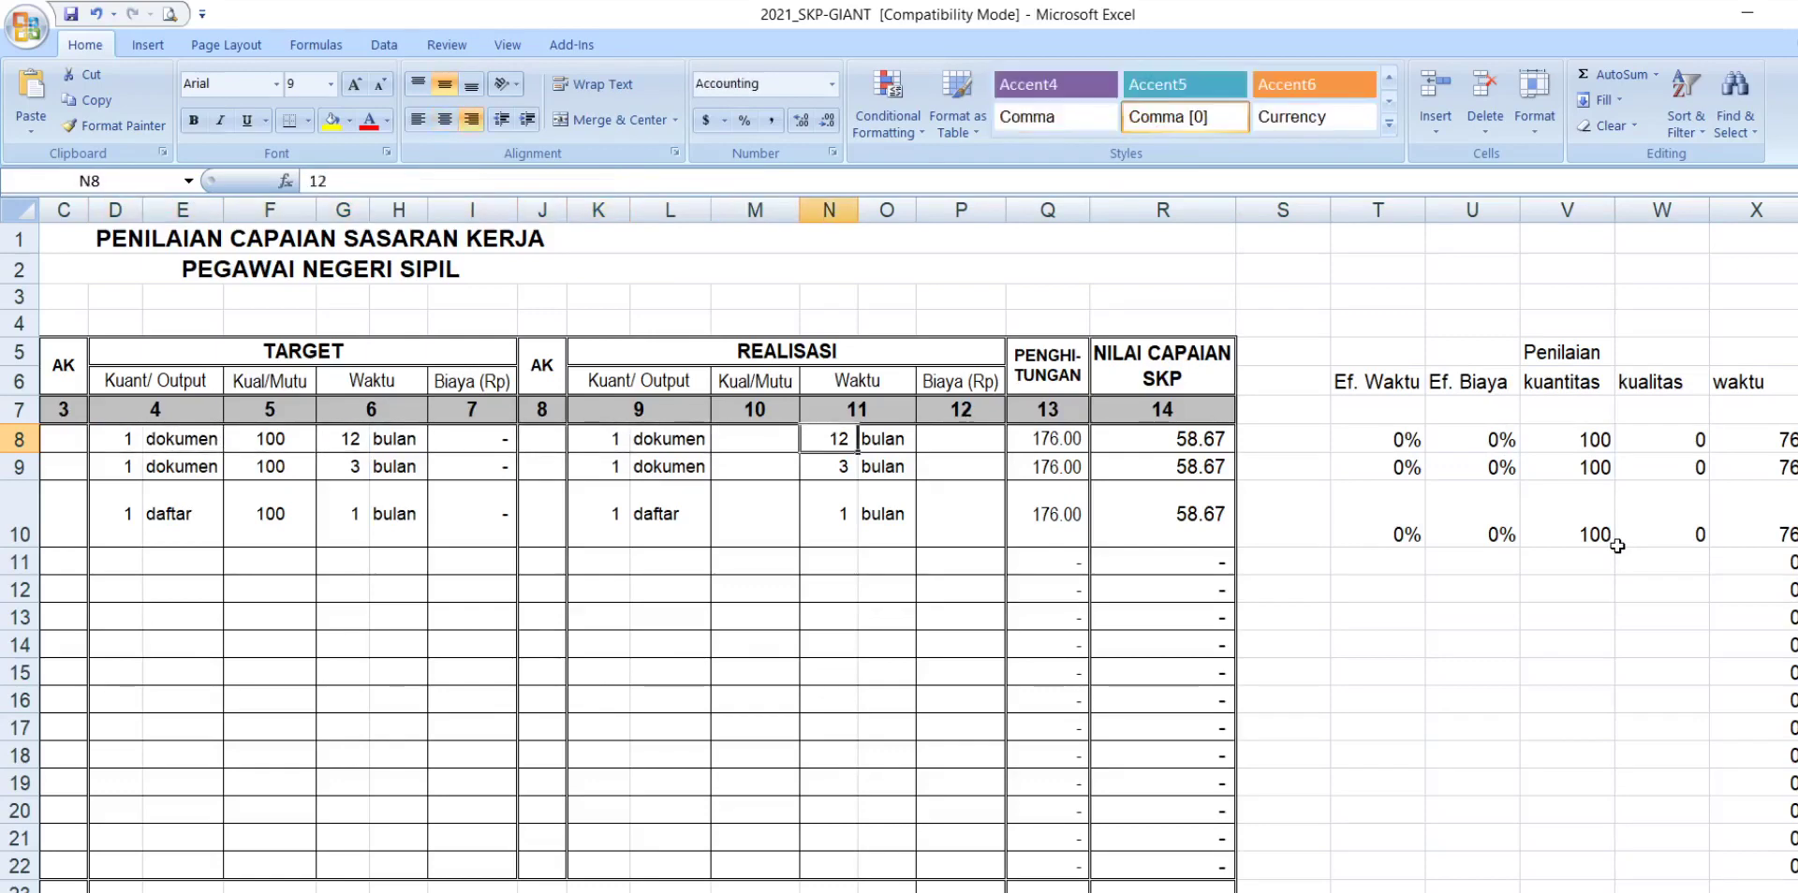
{"action": "key", "text": "Left"}
{"action": "key", "text": "Right"}
{"action": "key", "text": "Left"}
{"action": "key", "text": "Left"}
{"action": "key", "text": "Left"}
{"action": "key", "text": "Left"}
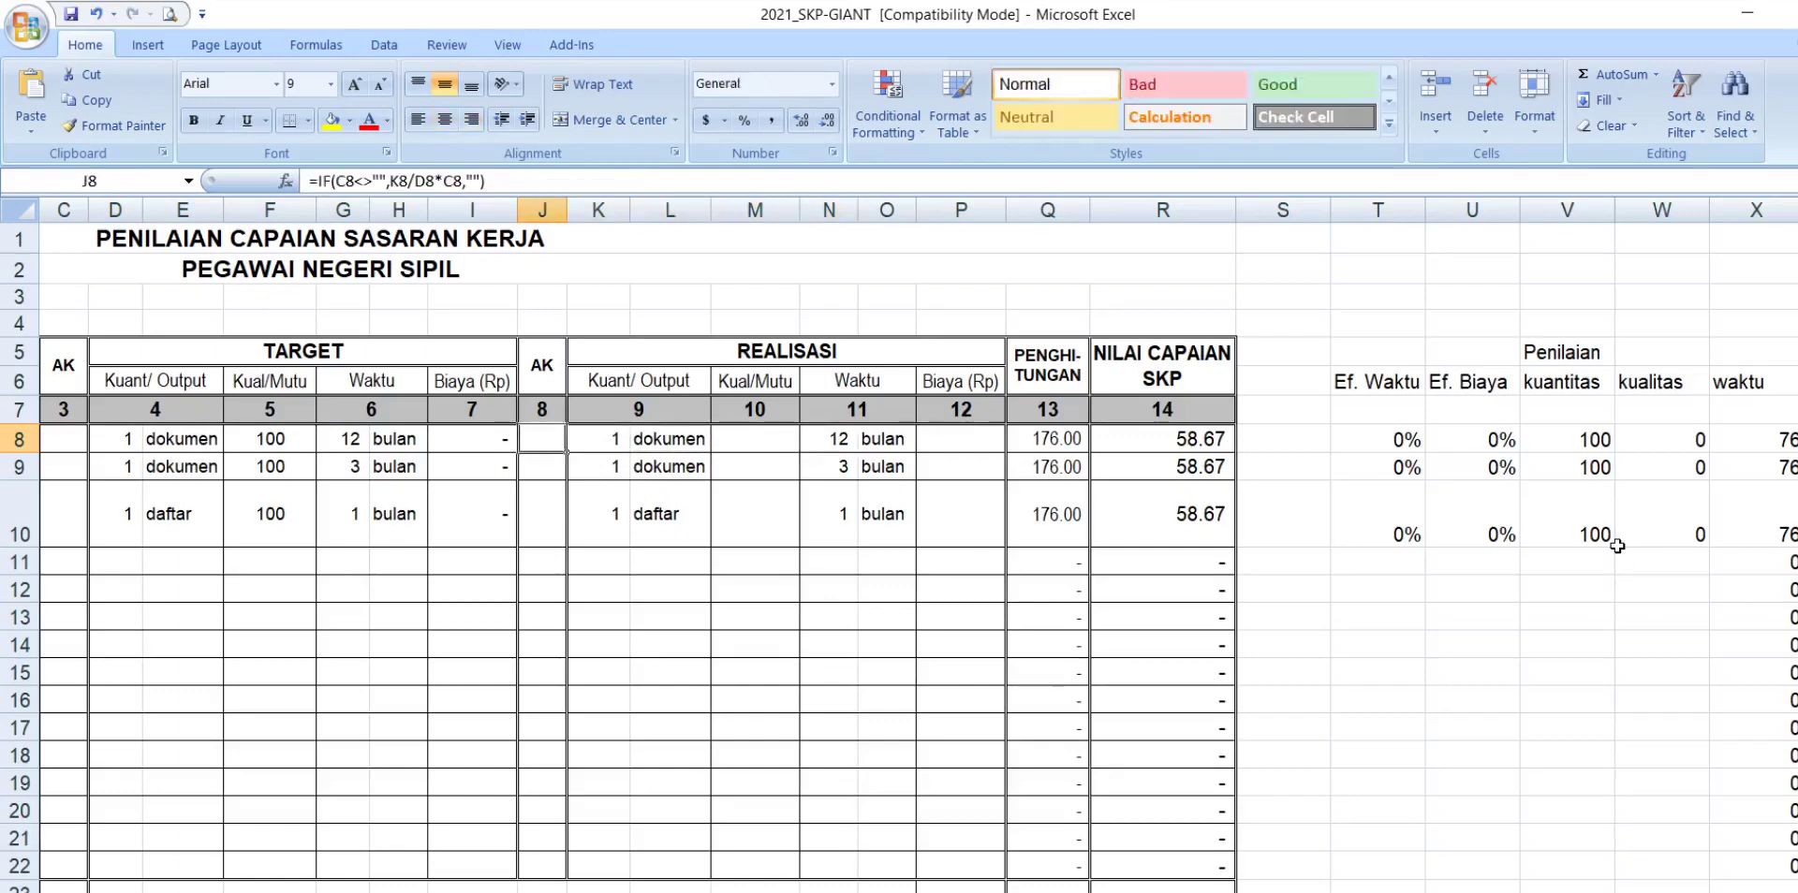
{"action": "key", "text": "Left"}
{"action": "key", "text": "Left"}
{"action": "key", "text": "Left"}
{"action": "key", "text": "Right"}
{"action": "key", "text": "Right"}
{"action": "key", "text": "Right"}
{"action": "key", "text": "Right"}
{"action": "key", "text": "Right"}
{"action": "key", "text": "Right"}
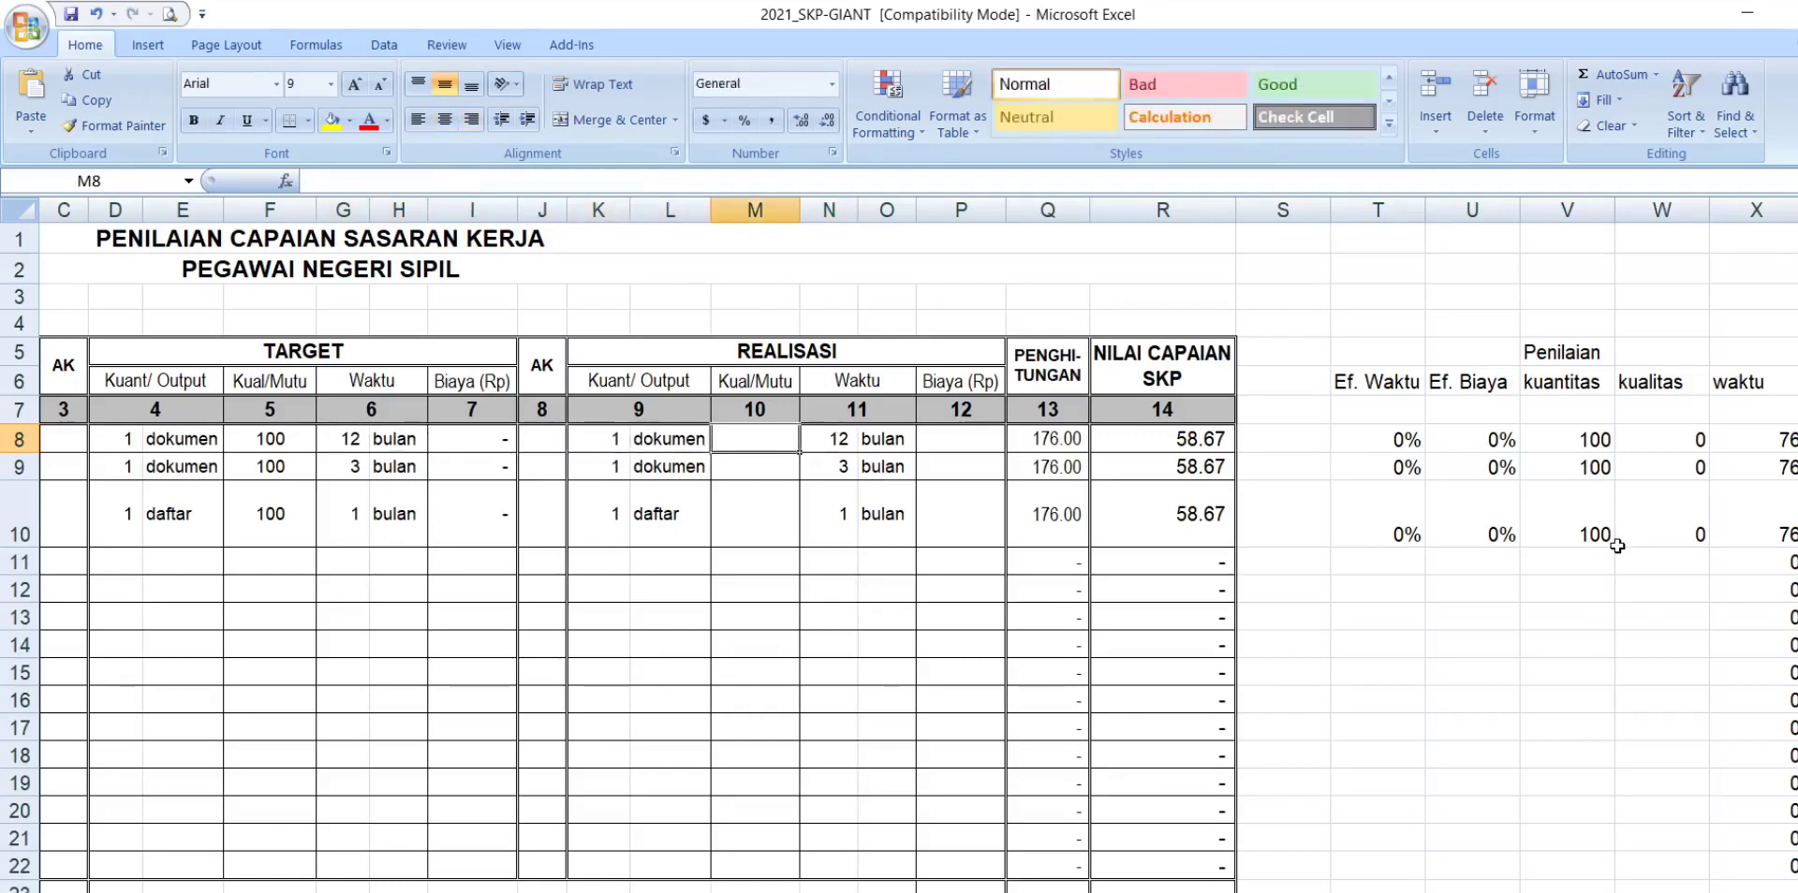
Examine the time score formula in X8 and the time efficiency formula in T8 that it refers to
{"action": "key", "text": "Right"}
{"action": "key", "text": "Right"}
{"action": "key", "text": "Right"}
{"action": "key", "text": "Right"}
{"action": "key", "text": "Right"}
{"action": "key", "text": "Right"}
{"action": "key", "text": "Right"}
{"action": "key", "text": "Right"}
{"action": "key", "text": "Right"}
{"action": "key", "text": "Right"}
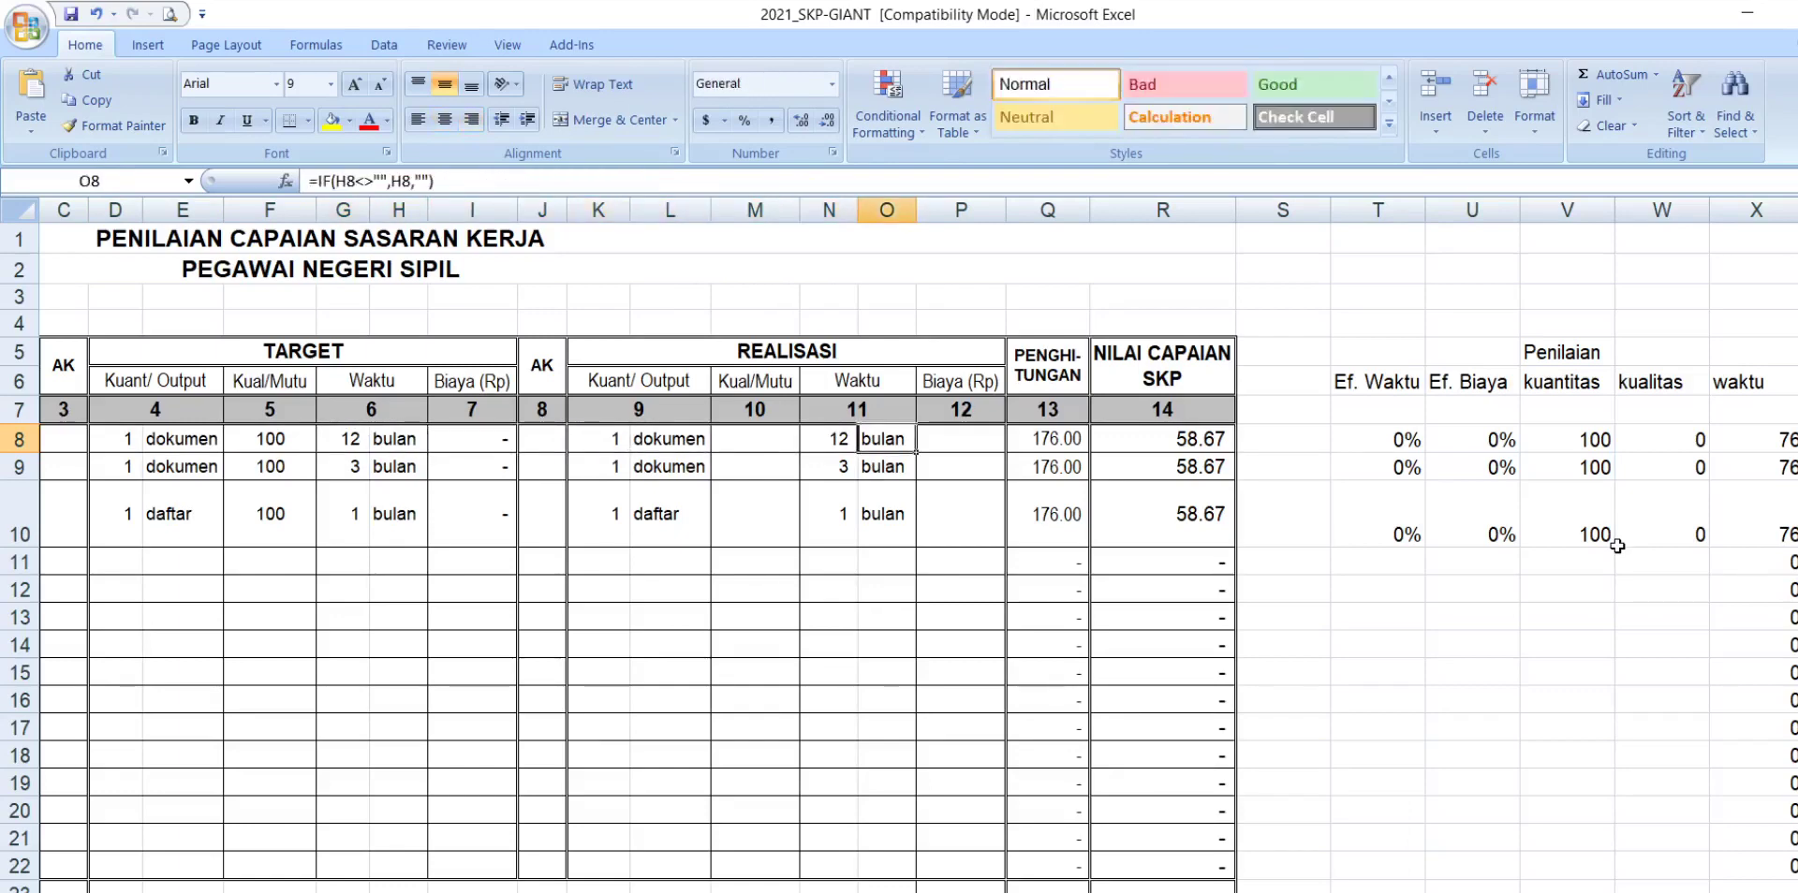
{"action": "key", "text": "Right"}
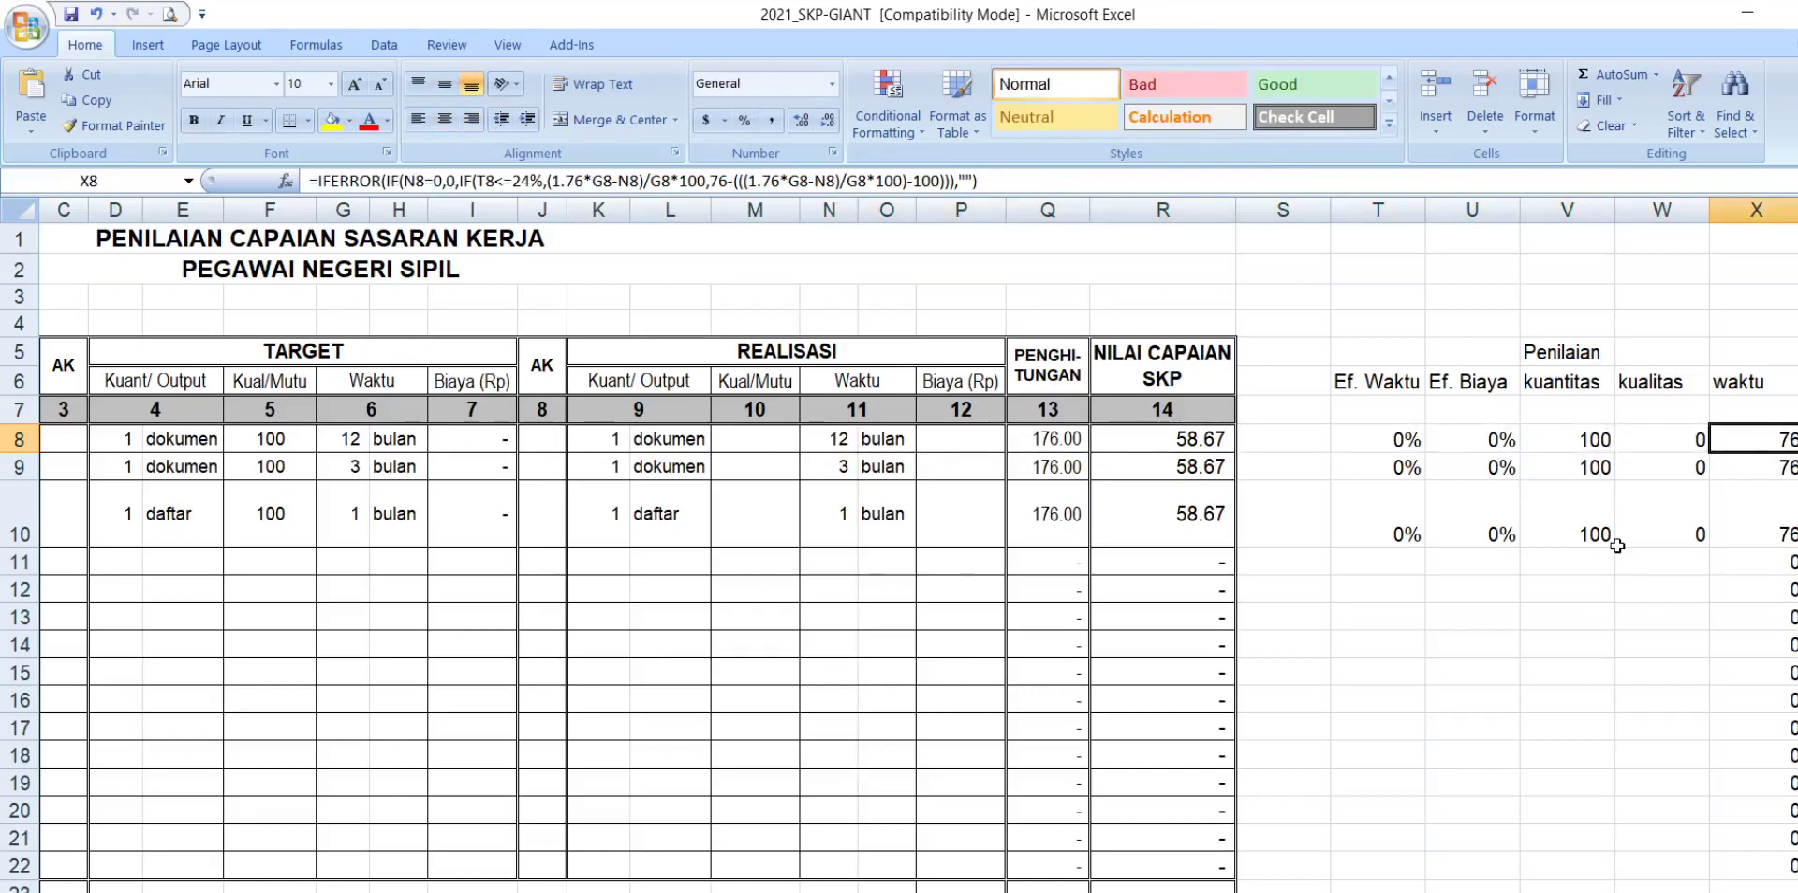
{"action": "key", "text": "Right"}
{"action": "key", "text": "Left"}
{"action": "key", "text": "Left"}
{"action": "key", "text": "Left"}
{"action": "key", "text": "Left"}
{"action": "key", "text": "Left"}
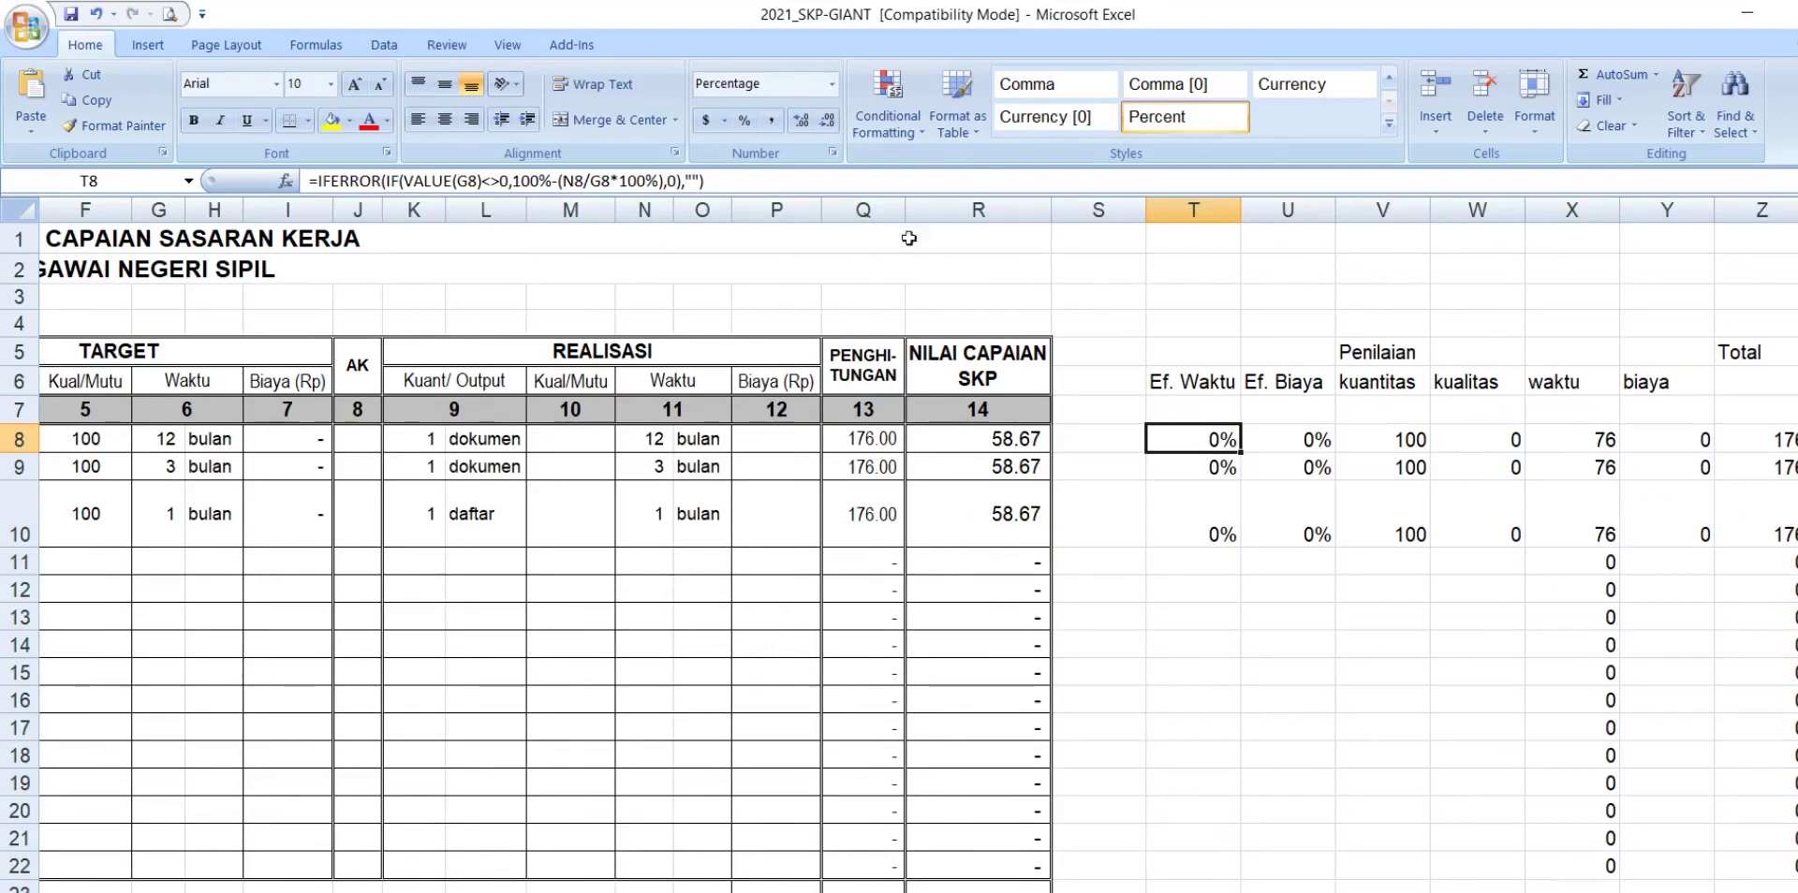
Examine the cost efficiency formula in U8 and the total score formula in Z8
{"action": "left_click", "coordinate": [1305, 440]}
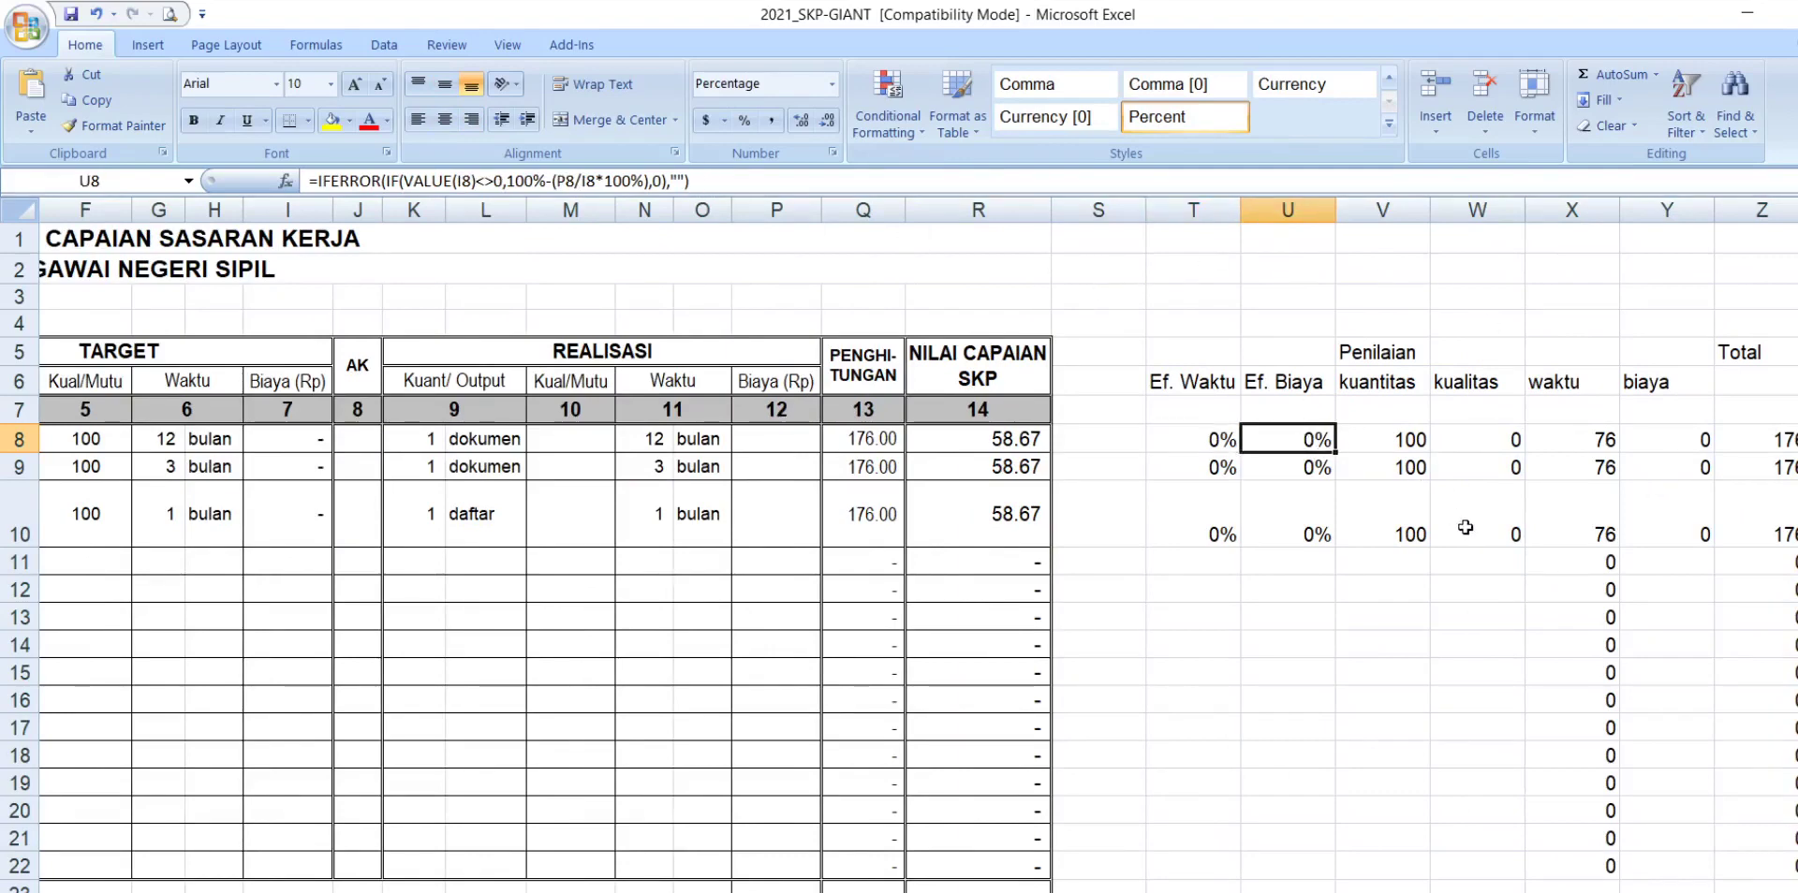
{"action": "key", "text": "Right"}
{"action": "key", "text": "Right"}
{"action": "key", "text": "Right"}
{"action": "key", "text": "Right"}
{"action": "key", "text": "Right"}
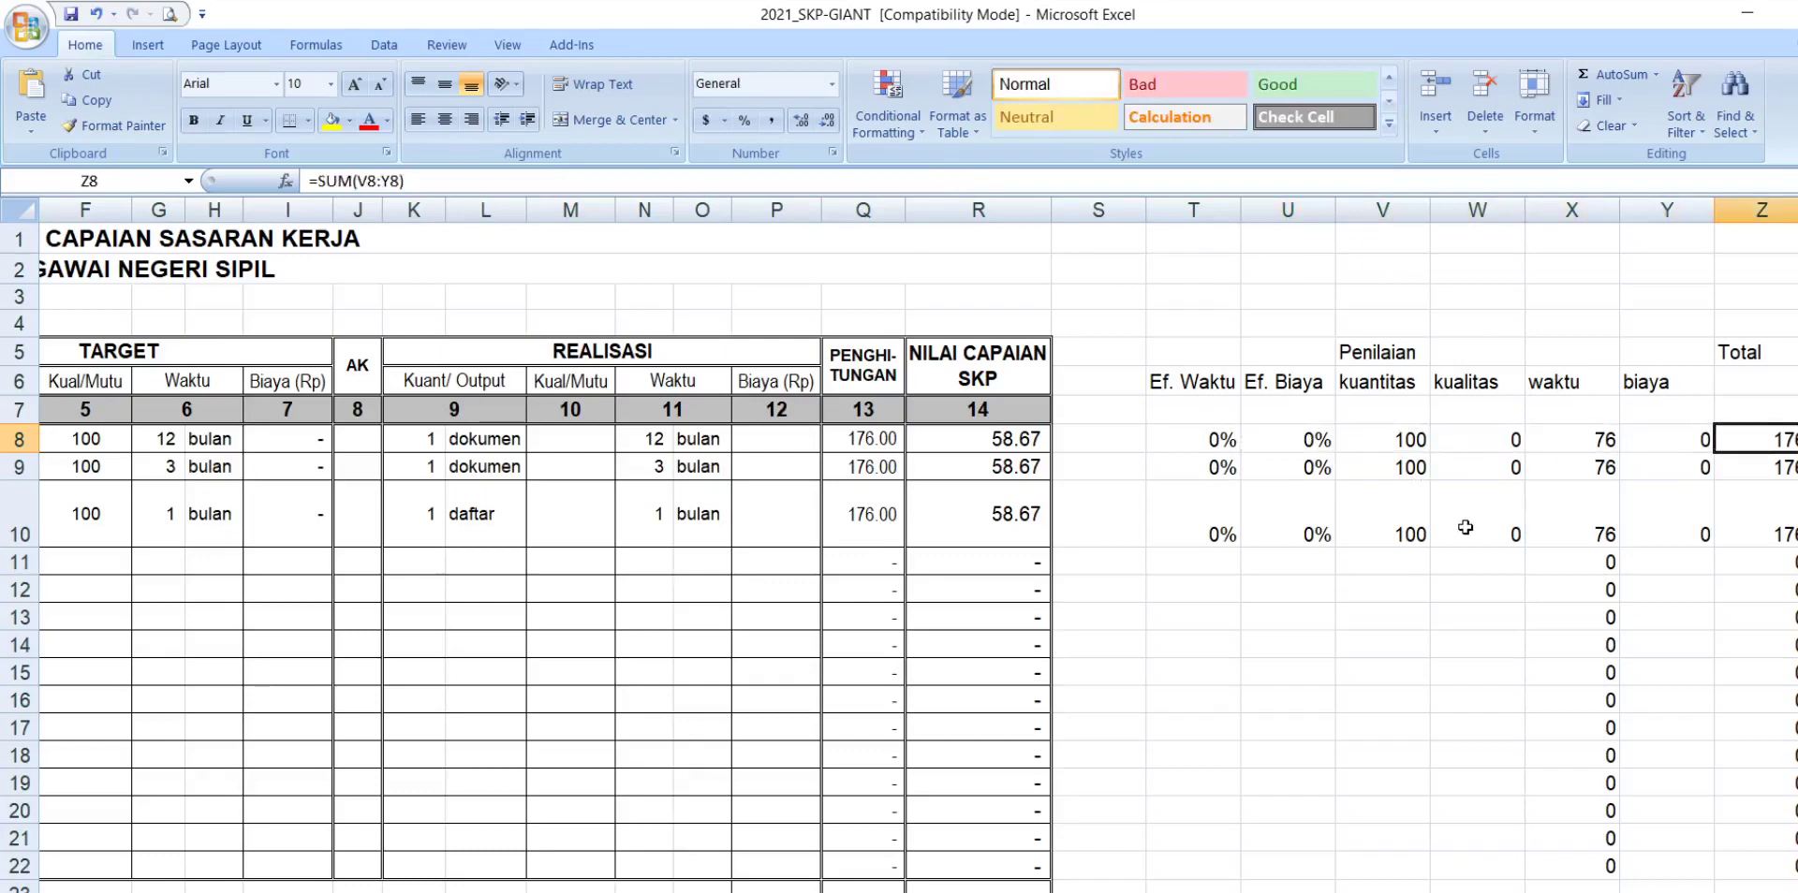
Examine the PENGHITUNGAN formula in Q8 and select the first activity's Kual/Mutu realisation cell M8
{"action": "key", "text": "Left"}
{"action": "key", "text": "Left"}
{"action": "key", "text": "Left"}
{"action": "key", "text": "Left"}
{"action": "key", "text": "Left"}
{"action": "key", "text": "Left"}
{"action": "key", "text": "Left"}
{"action": "key", "text": "Left"}
{"action": "key", "text": "Left"}
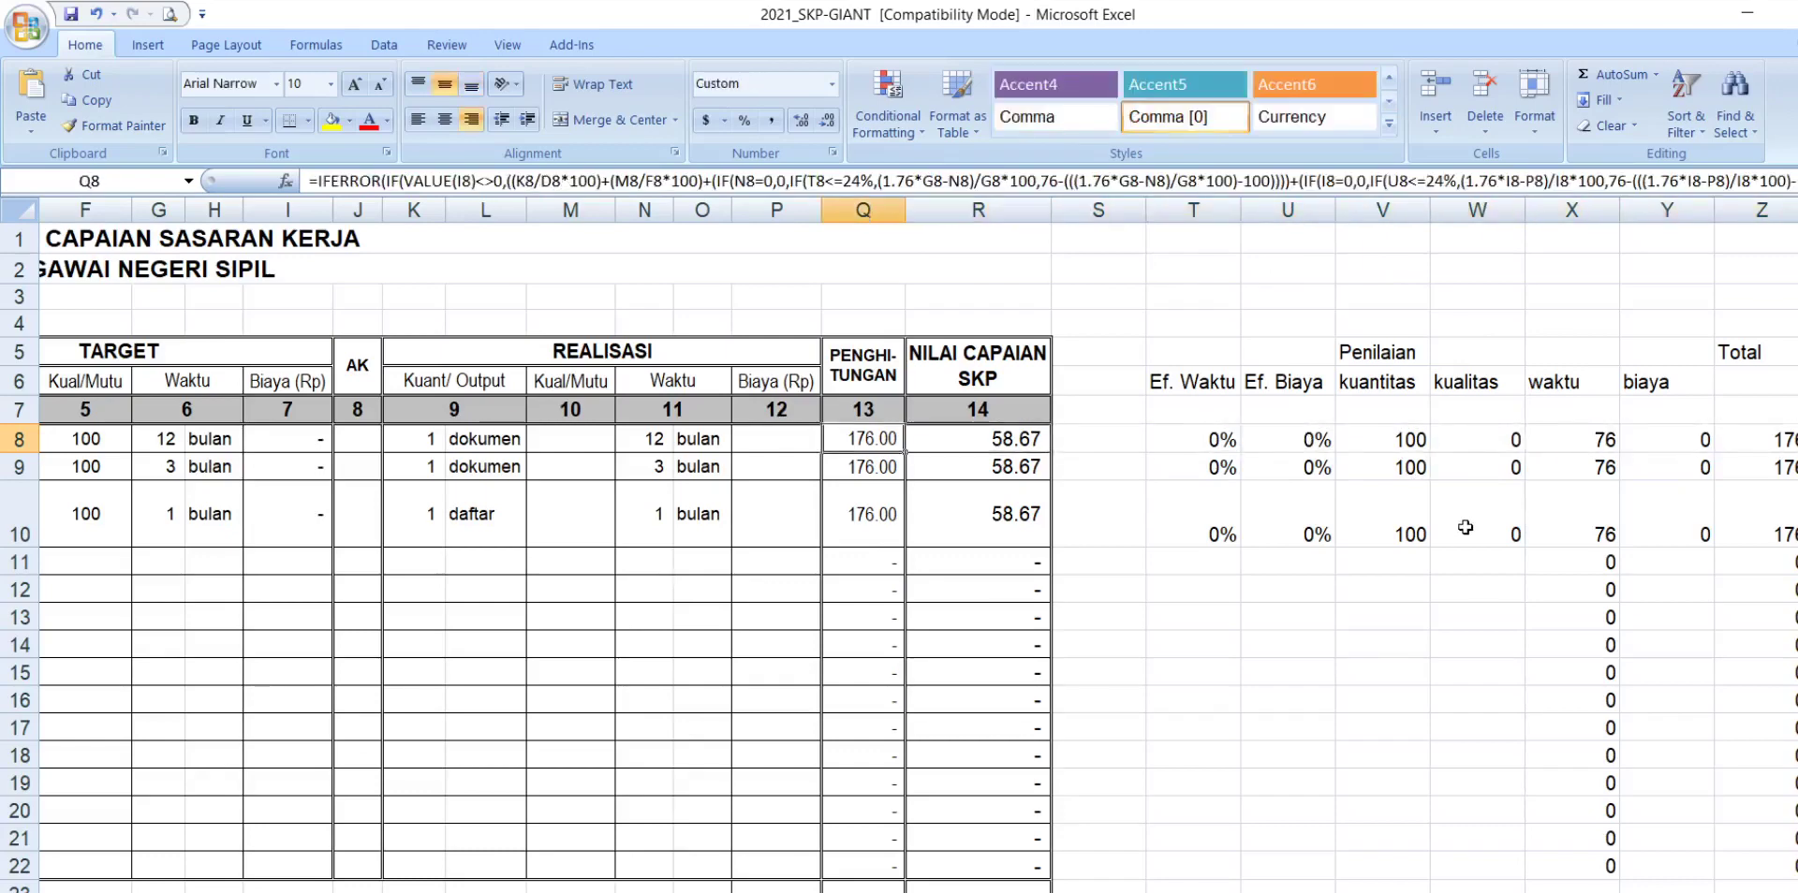
{"action": "key", "text": "Right"}
{"action": "key", "text": "Left"}
{"action": "key", "text": "Left"}
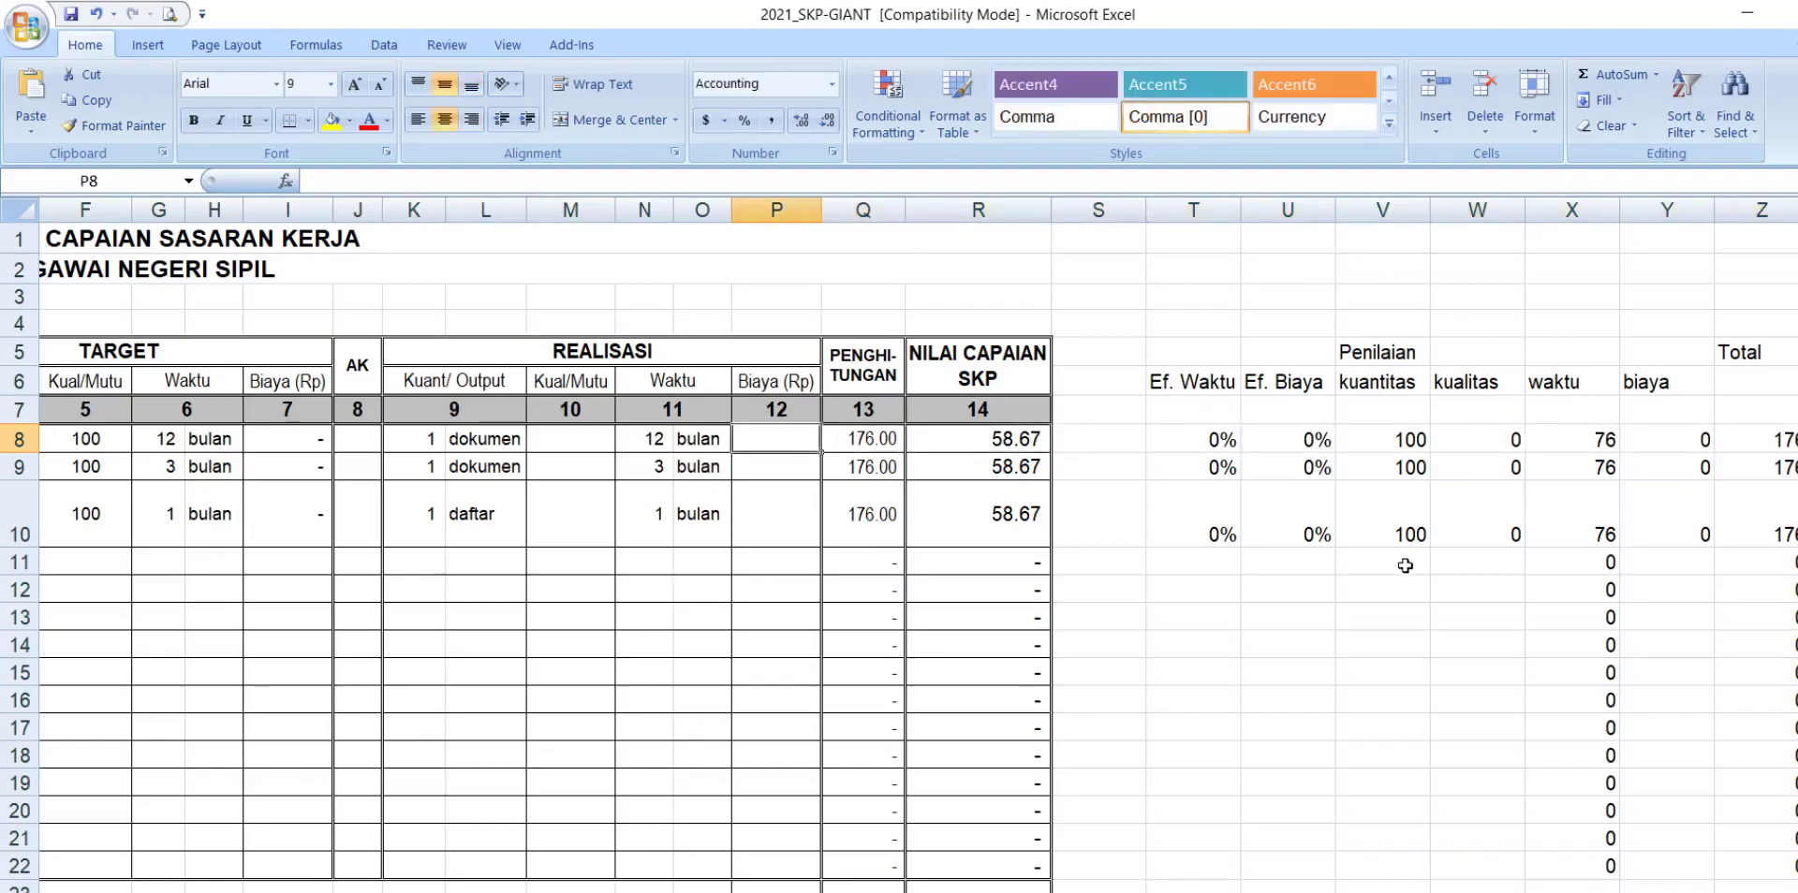
{"action": "left_click", "coordinate": [589, 439]}
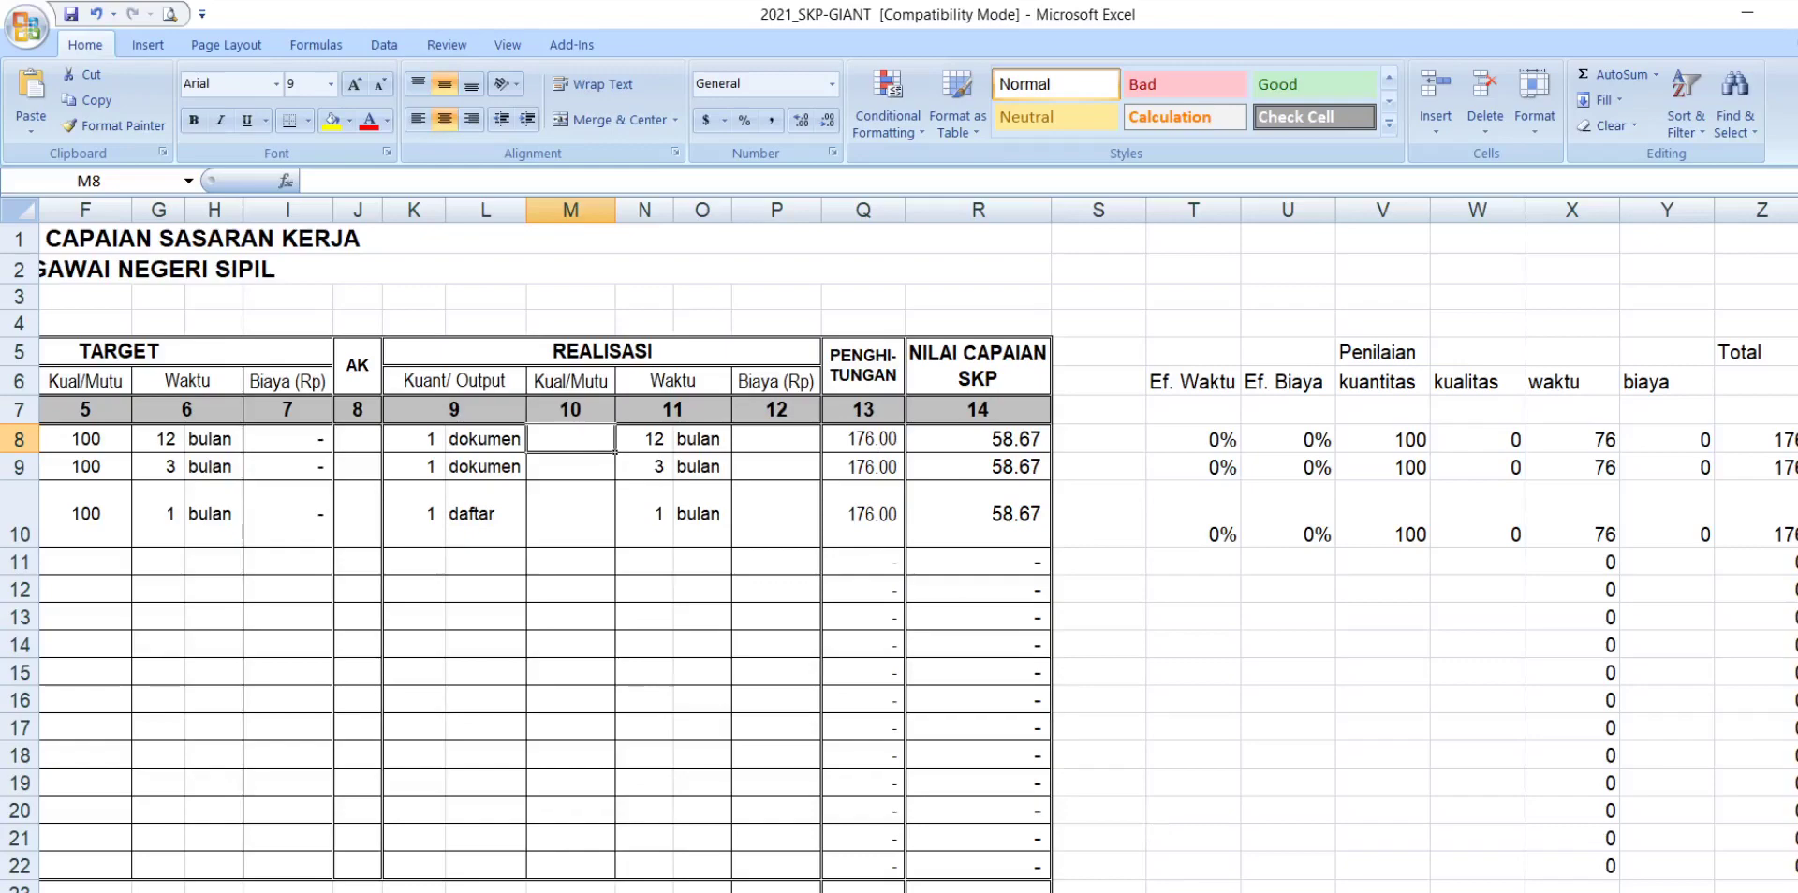
Look along the first activity's REALISASI cells in row 8, from Kual/Mutu through Waktu to Biaya
{"action": "scroll", "coordinate": [919, 545], "scroll_direction": "left", "scroll_amount": 5}
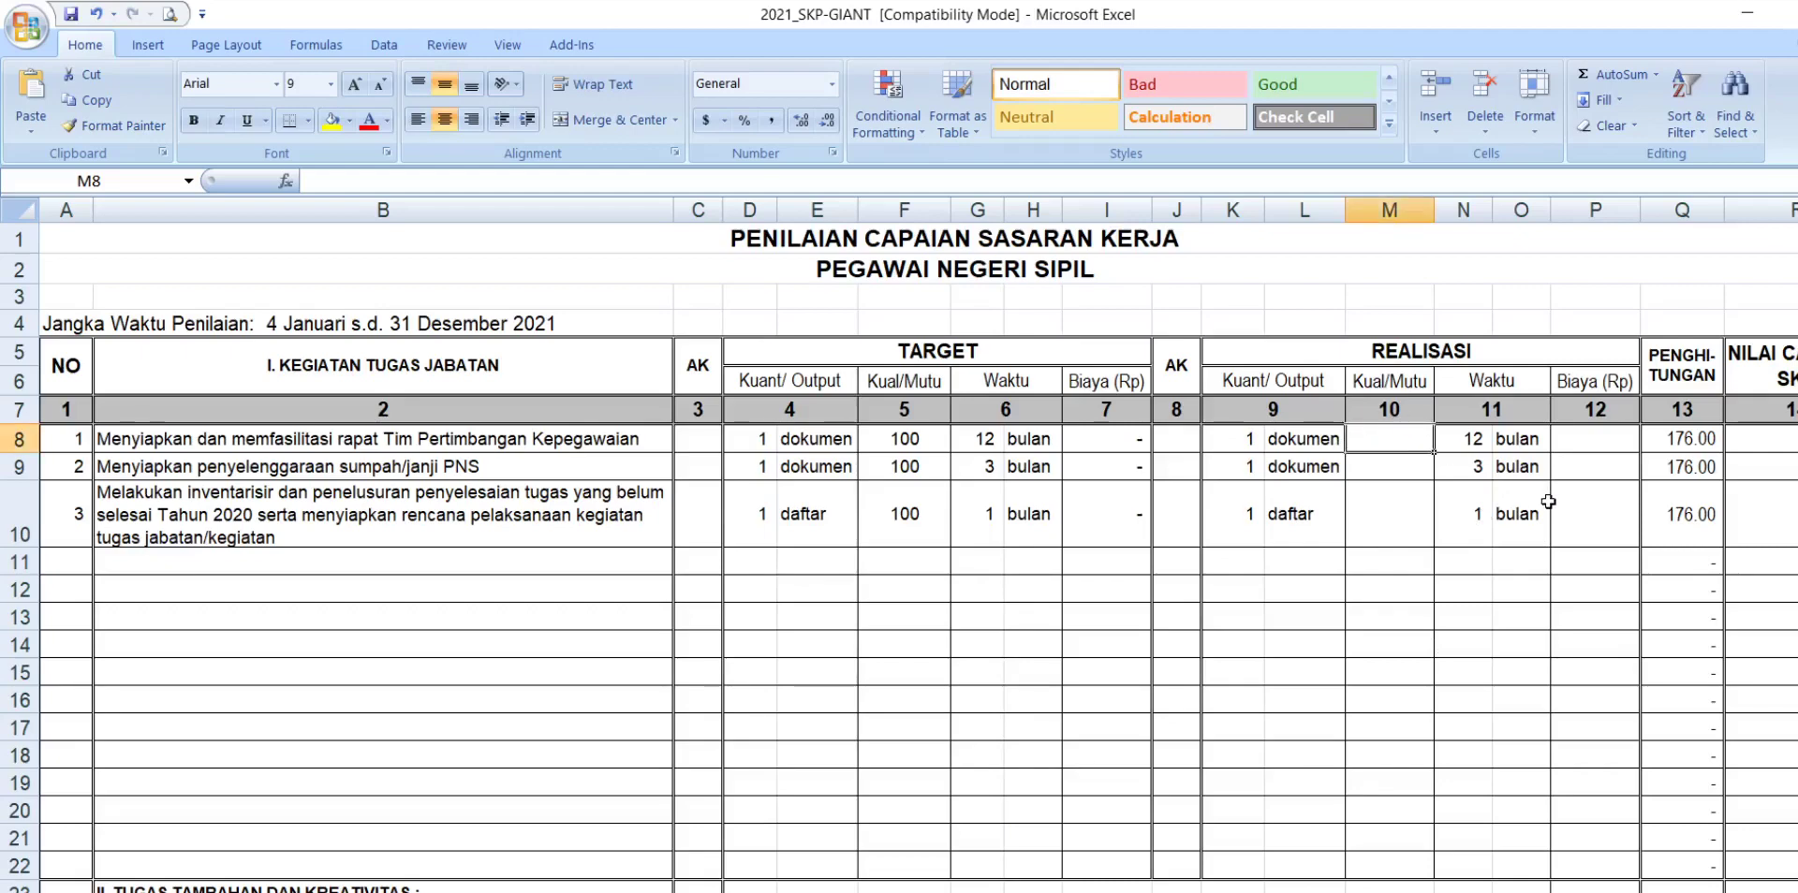
{"action": "key", "text": "Right"}
{"action": "key", "text": "Right"}
{"action": "key", "text": "Right"}
{"action": "key", "text": "Right"}
{"action": "key", "text": "Right"}
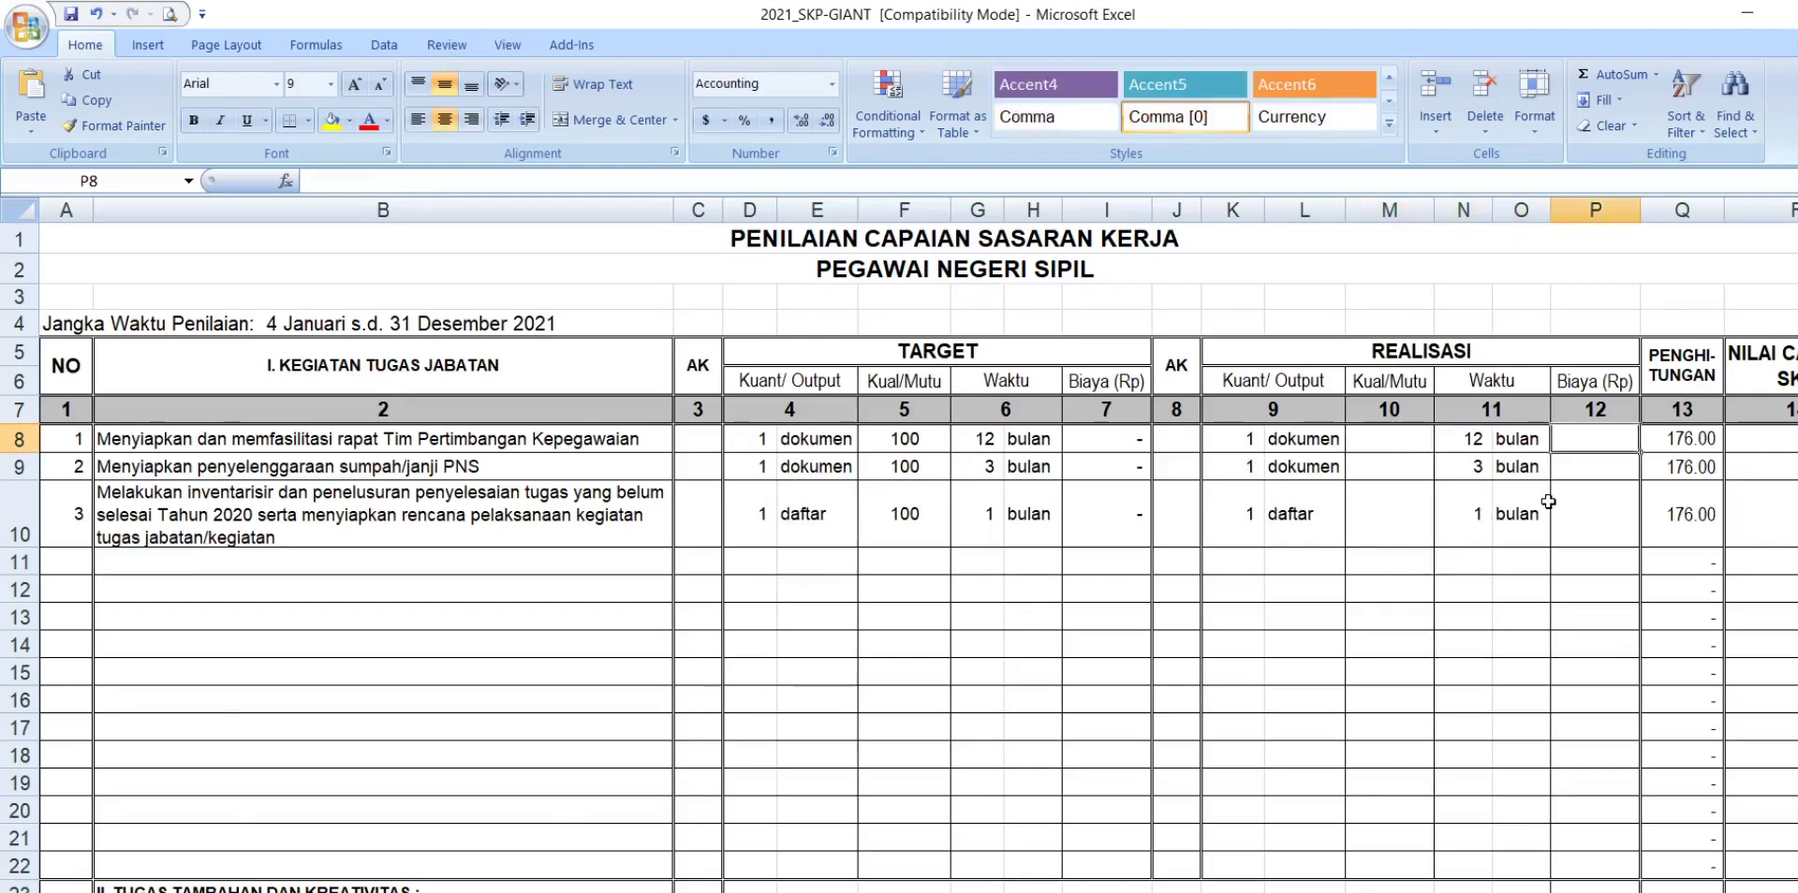
Review the first activity's time score formula in X8 and return to its time efficiency formula in T8
{"action": "key", "text": "Right"}
{"action": "key", "text": "Right"}
{"action": "key", "text": "Right"}
{"action": "key", "text": "Right"}
{"action": "key", "text": "Right"}
{"action": "key", "text": "Right"}
{"action": "key", "text": "Right"}
{"action": "key", "text": "Right"}
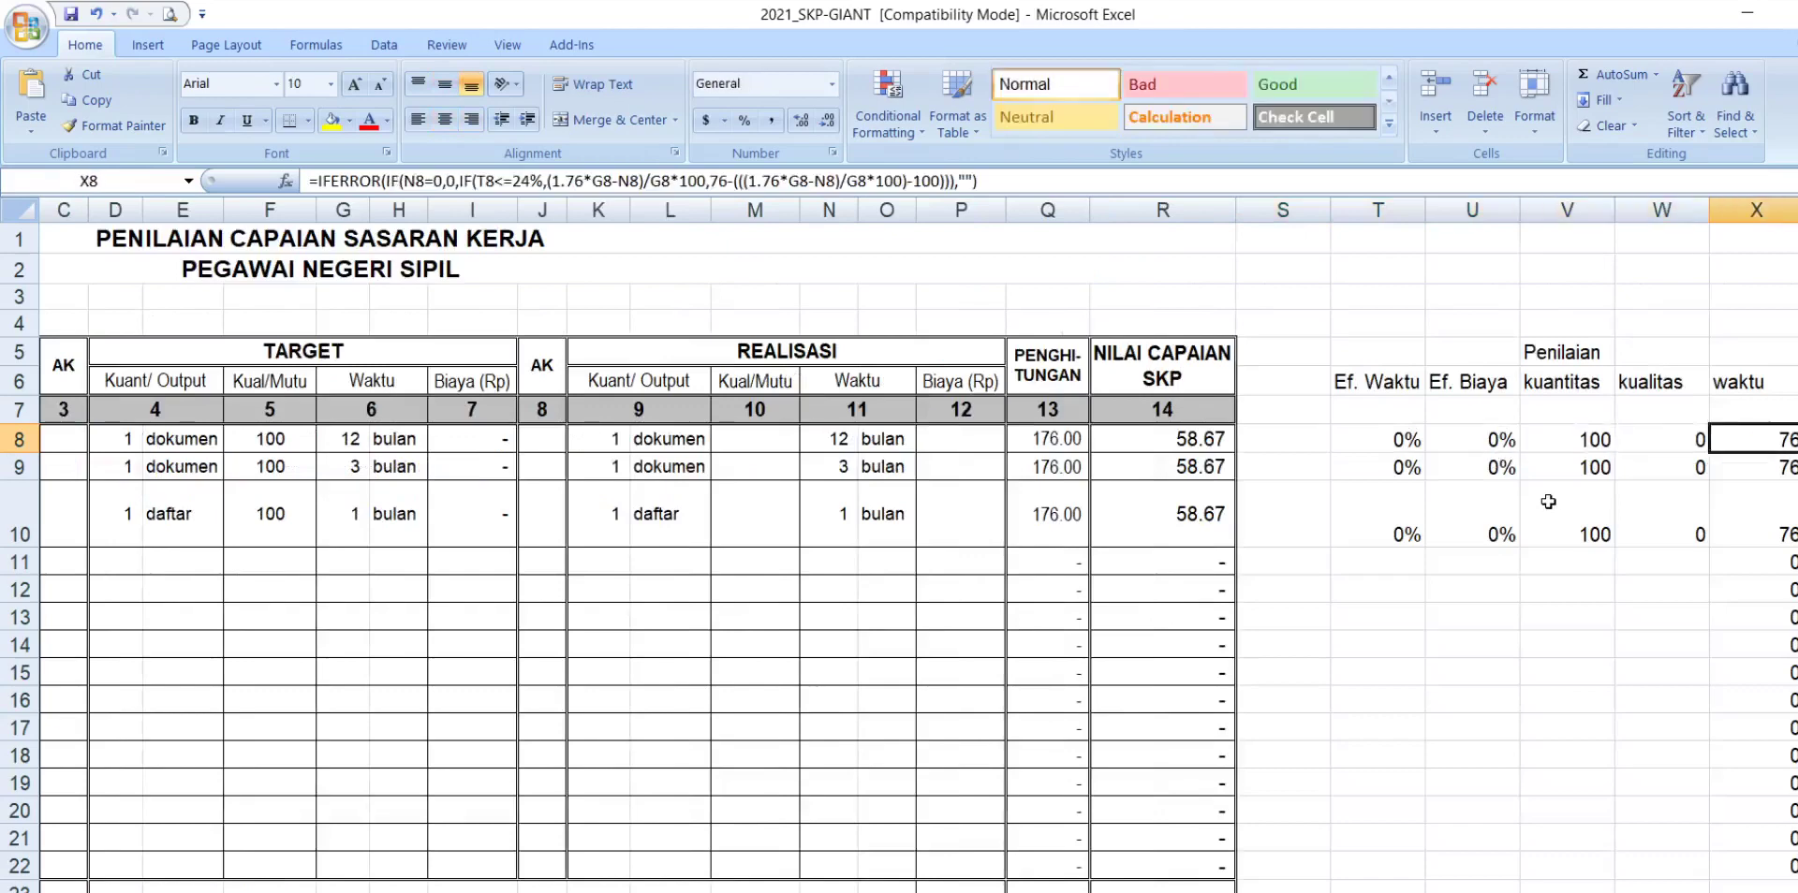
{"action": "key", "text": "Left"}
{"action": "key", "text": "Left"}
{"action": "key", "text": "Left"}
{"action": "key", "text": "Left"}
{"action": "key", "text": "Left"}
{"action": "key", "text": "Left"}
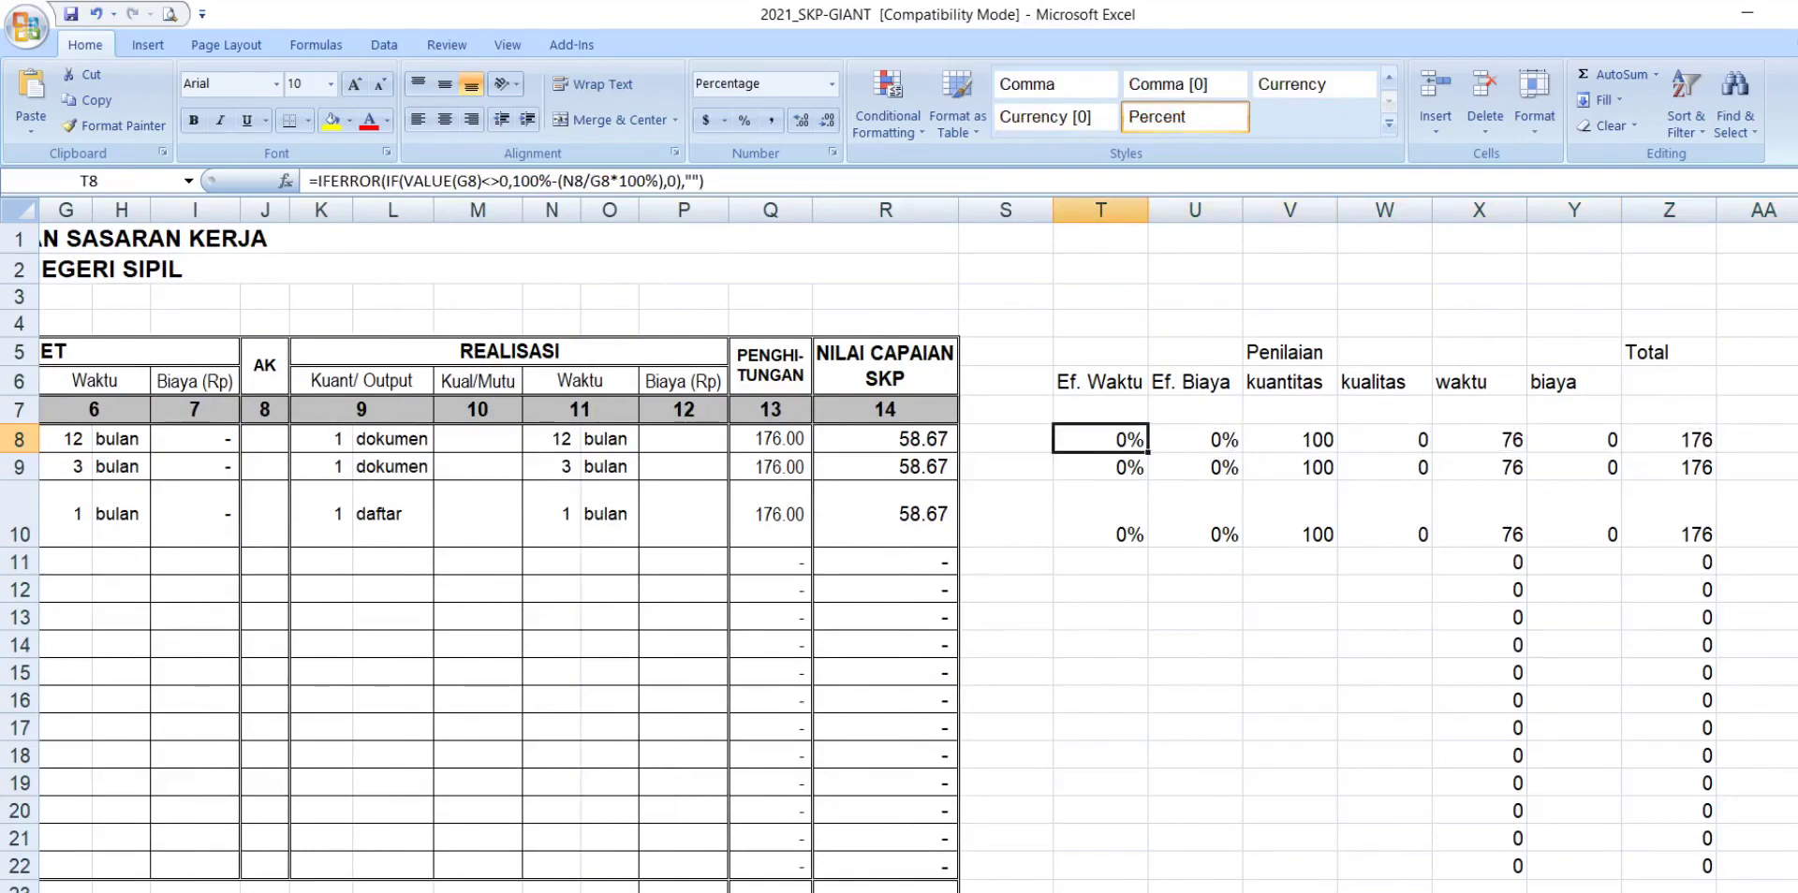
Read the quantity, quality and time aspect formulas on the TATA CARA PENILAIAN SKP sheet
{"action": "key", "text": "ctrl+Page_Down"}
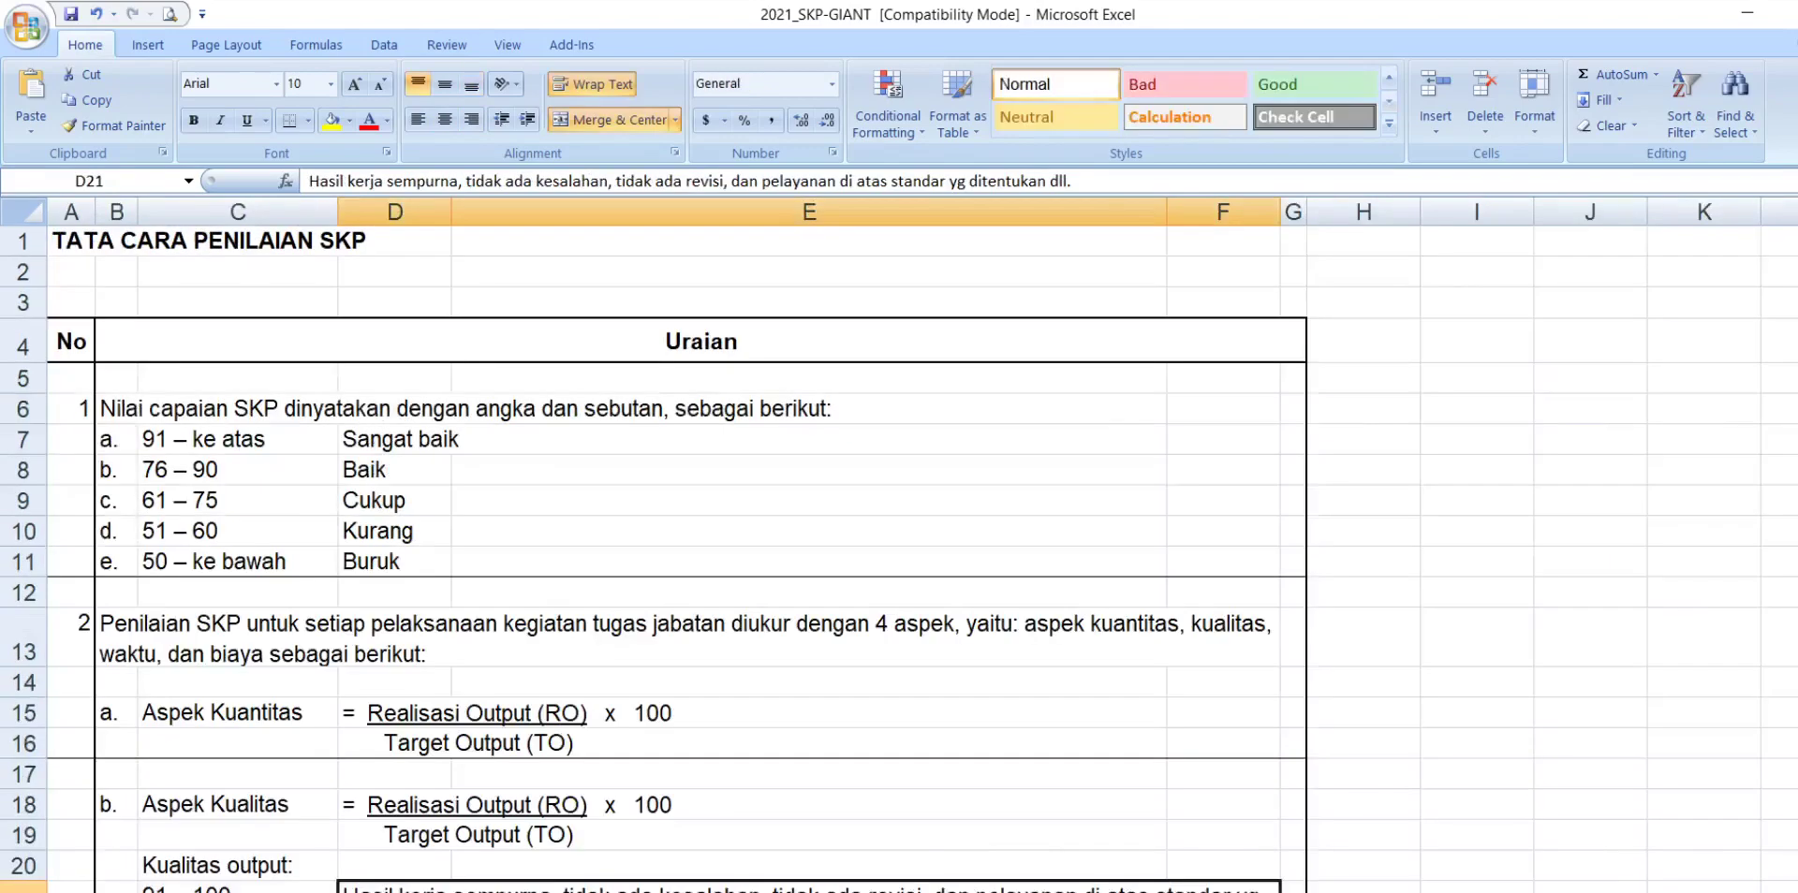
{"action": "scroll", "coordinate": [484, 667], "scroll_direction": "down", "scroll_amount": 1}
{"action": "scroll", "coordinate": [483, 667], "scroll_direction": "down", "scroll_amount": 2}
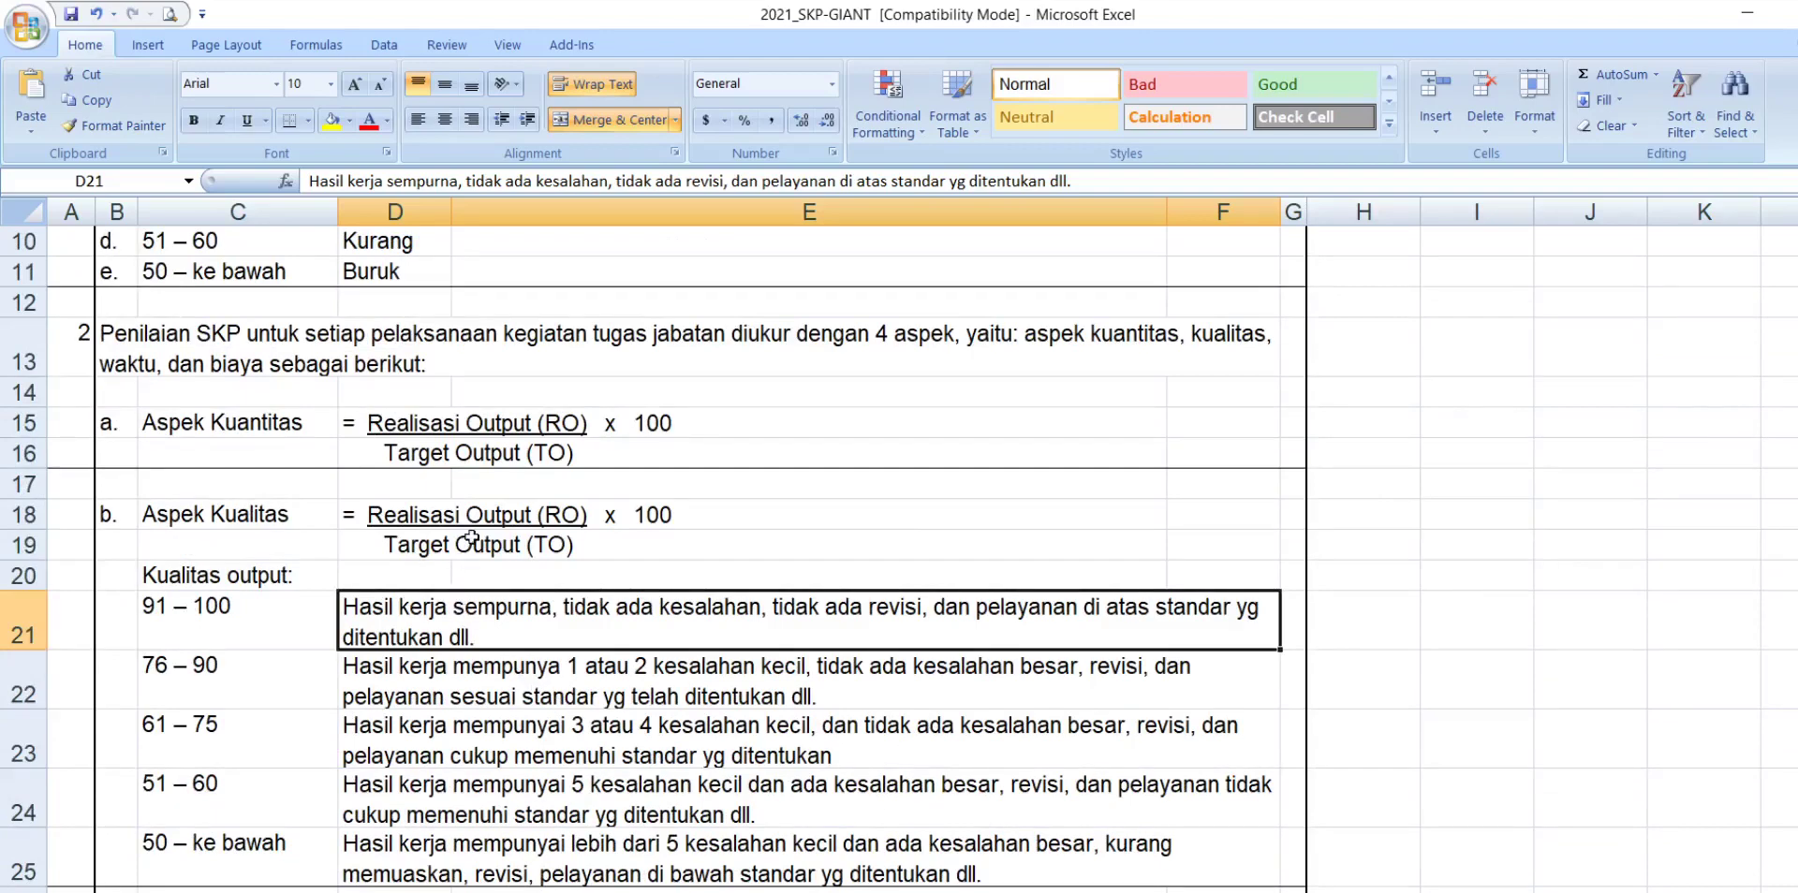
{"action": "left_click", "coordinate": [424, 514]}
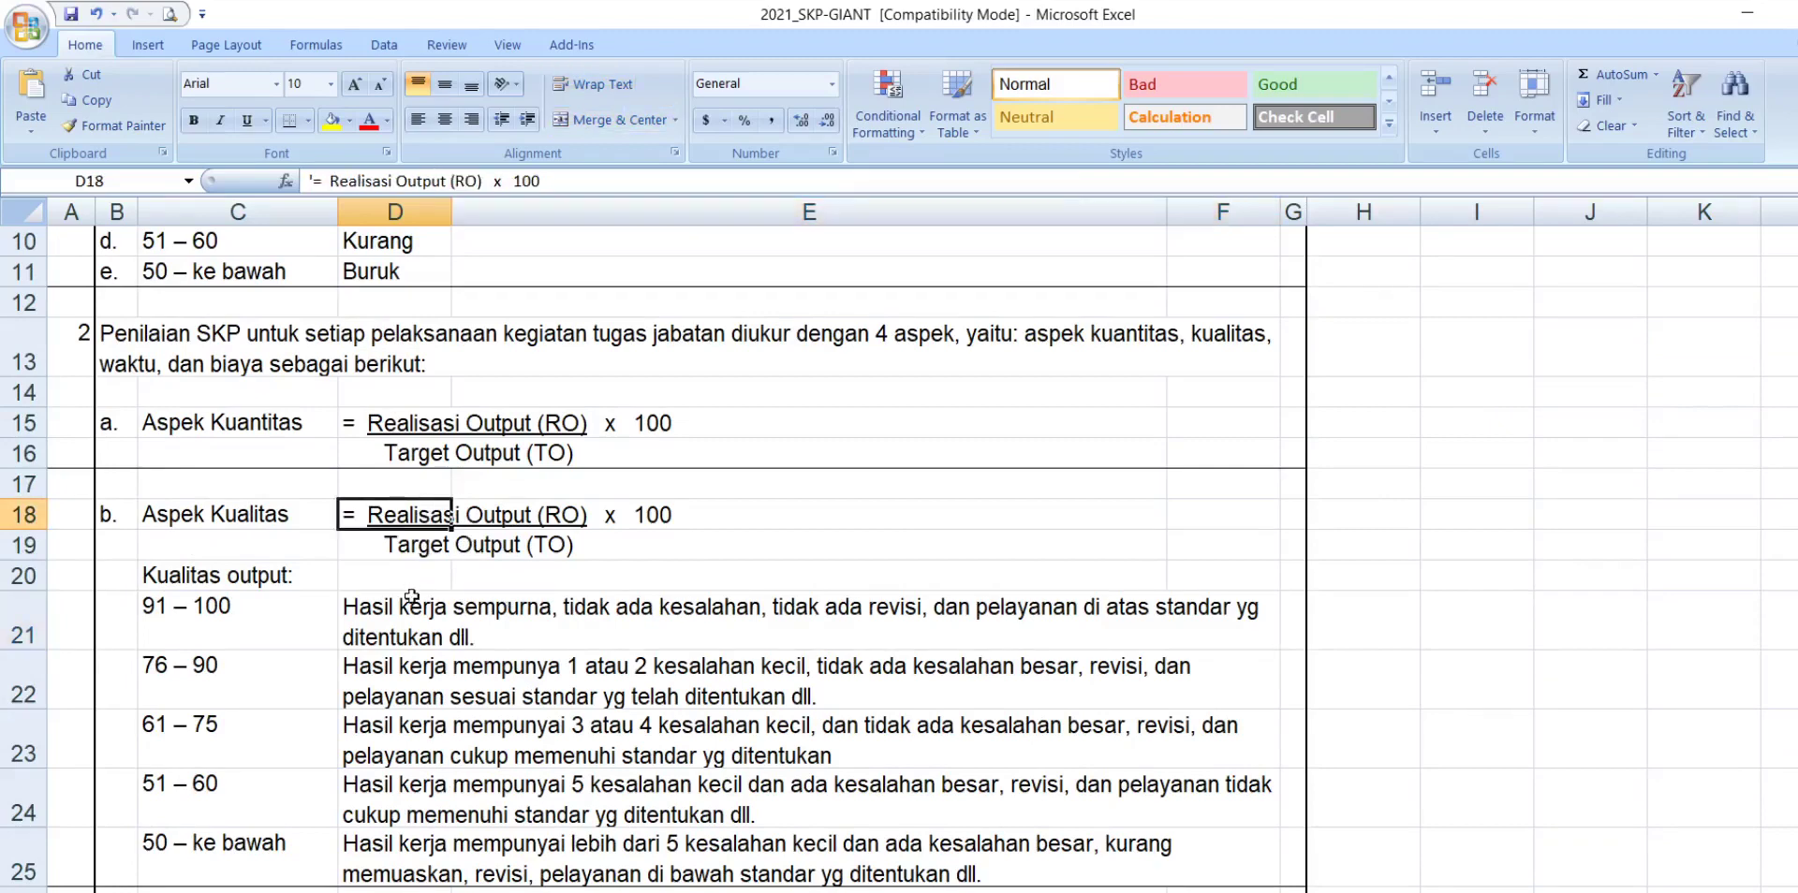
{"action": "scroll", "coordinate": [402, 442], "scroll_direction": "up", "scroll_amount": 2}
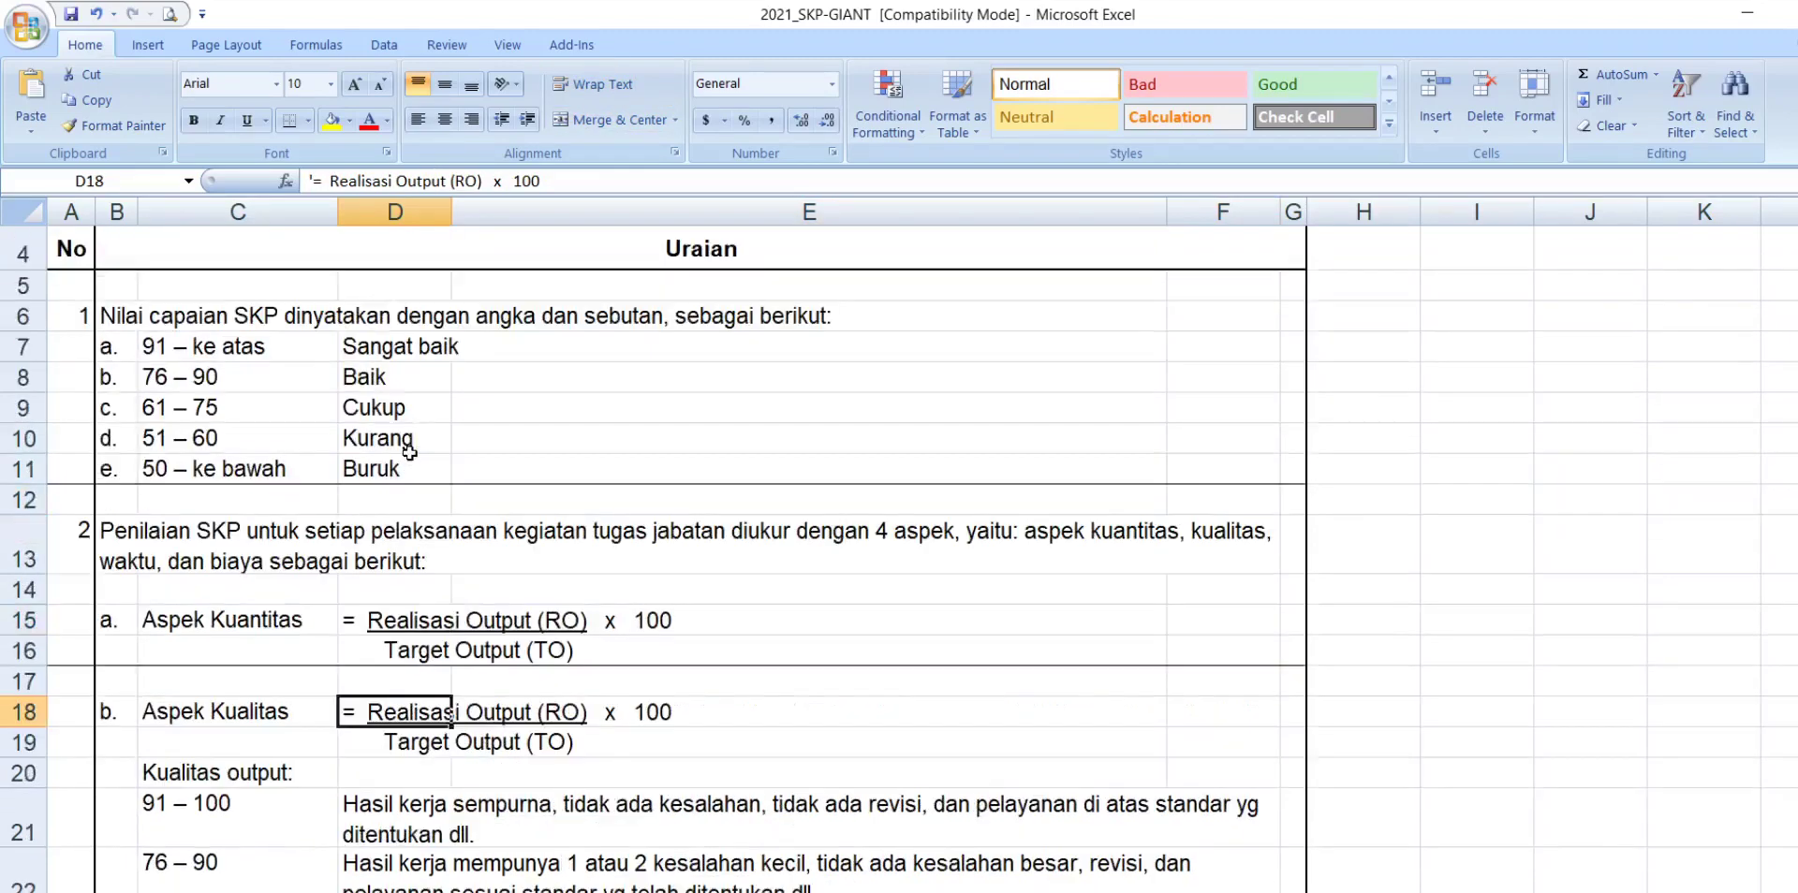
{"action": "left_click", "coordinate": [380, 623]}
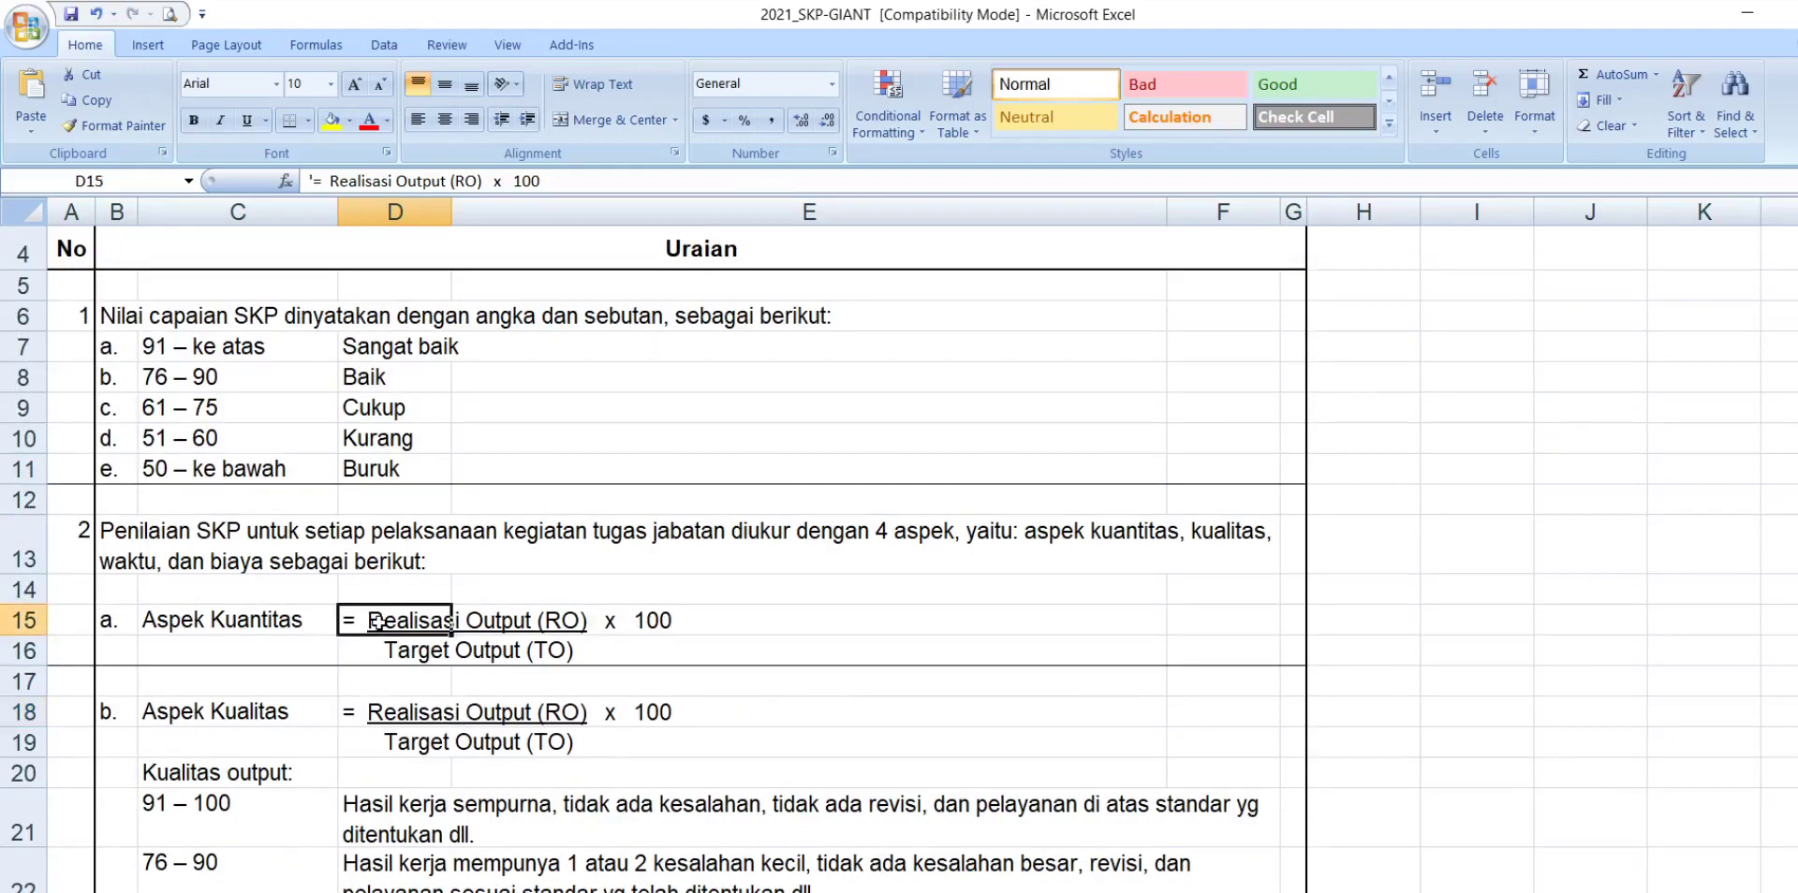
{"action": "left_click", "coordinate": [382, 648]}
{"action": "scroll", "coordinate": [384, 650], "scroll_direction": "down", "scroll_amount": 5}
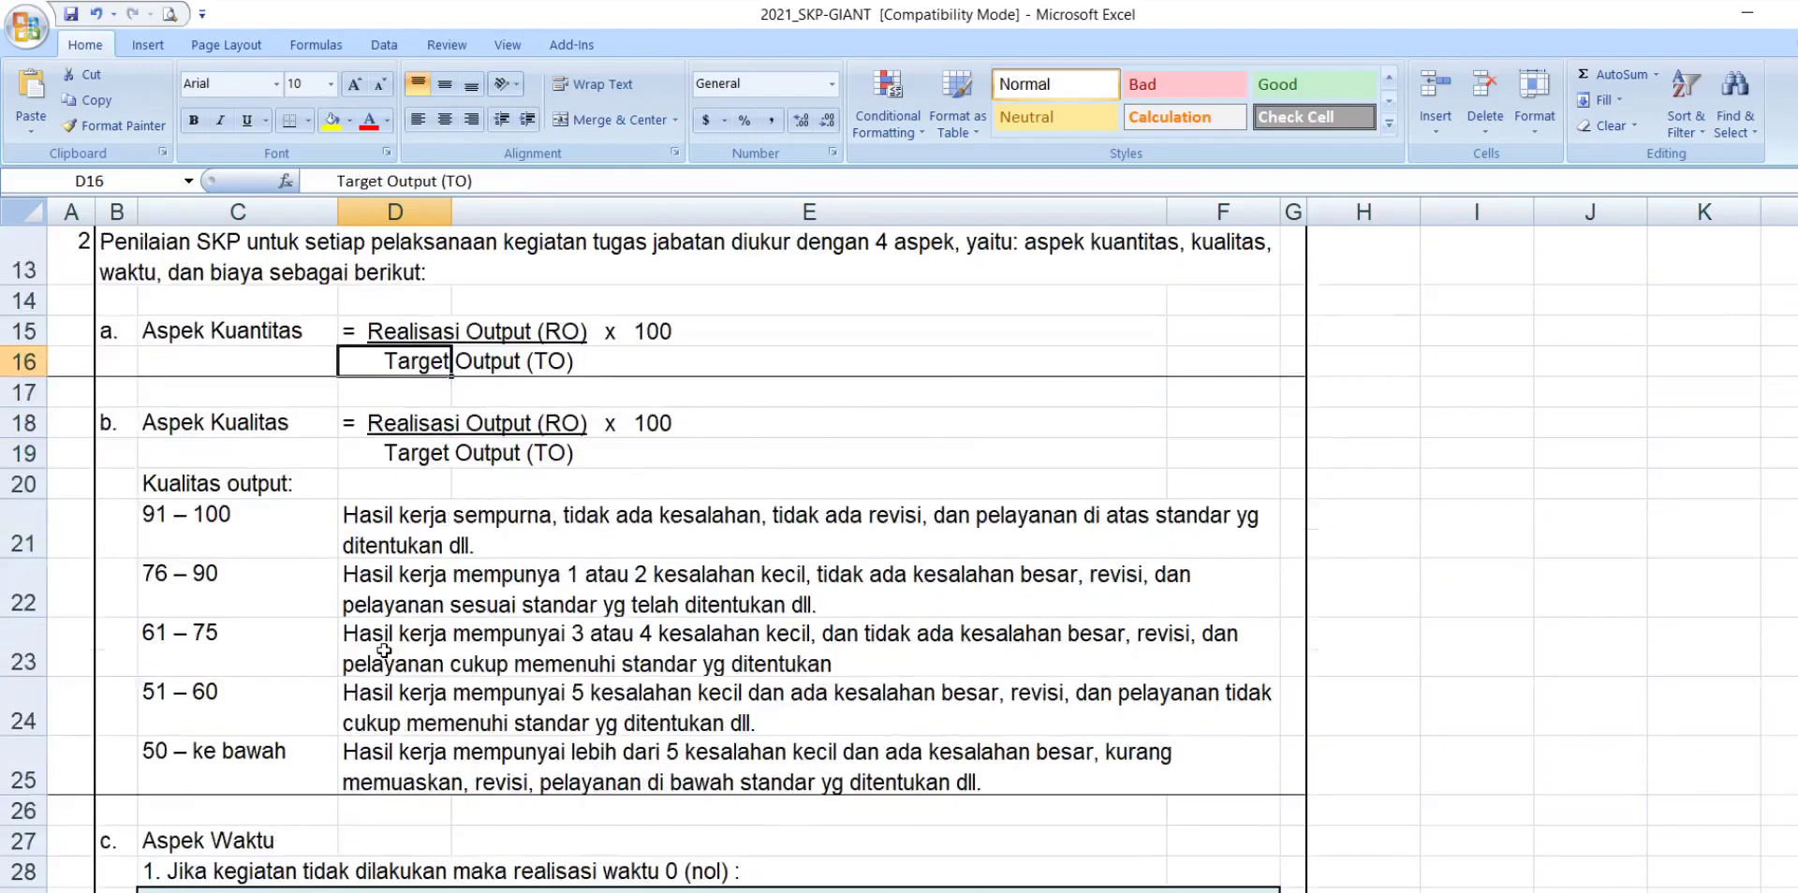
{"action": "scroll", "coordinate": [343, 637], "scroll_direction": "down", "scroll_amount": 2}
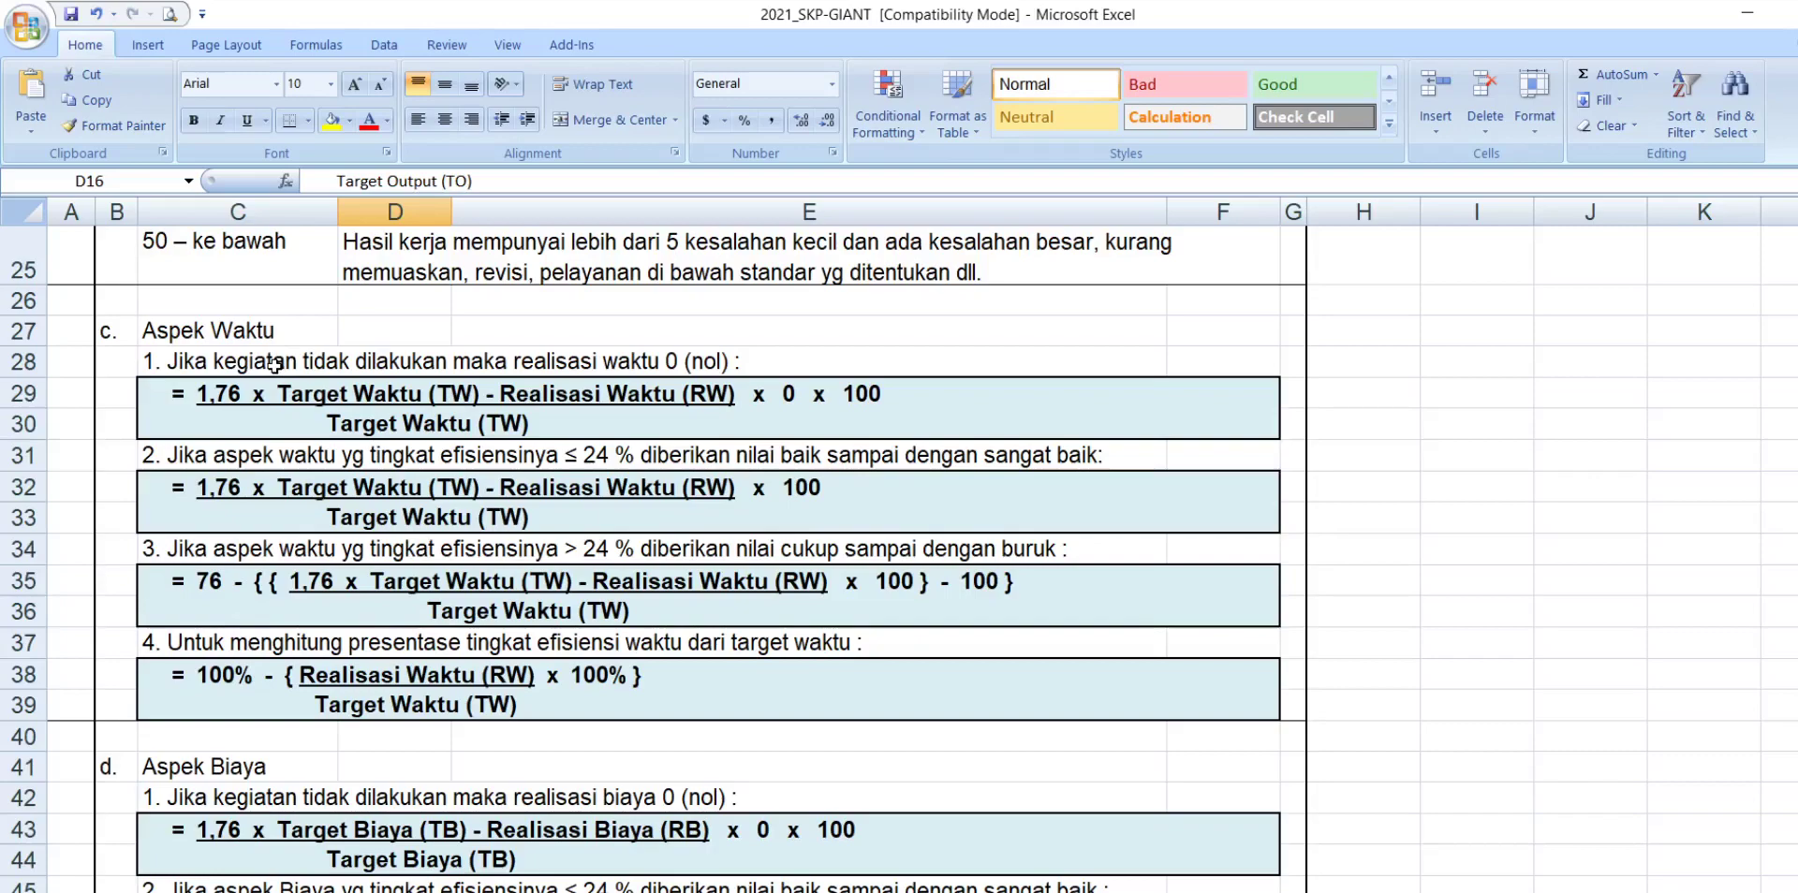
Examine the Aspek Kualitas section and its description for quality output 91 – 100 in D21
{"action": "scroll", "coordinate": [274, 364], "scroll_direction": "up", "scroll_amount": 3}
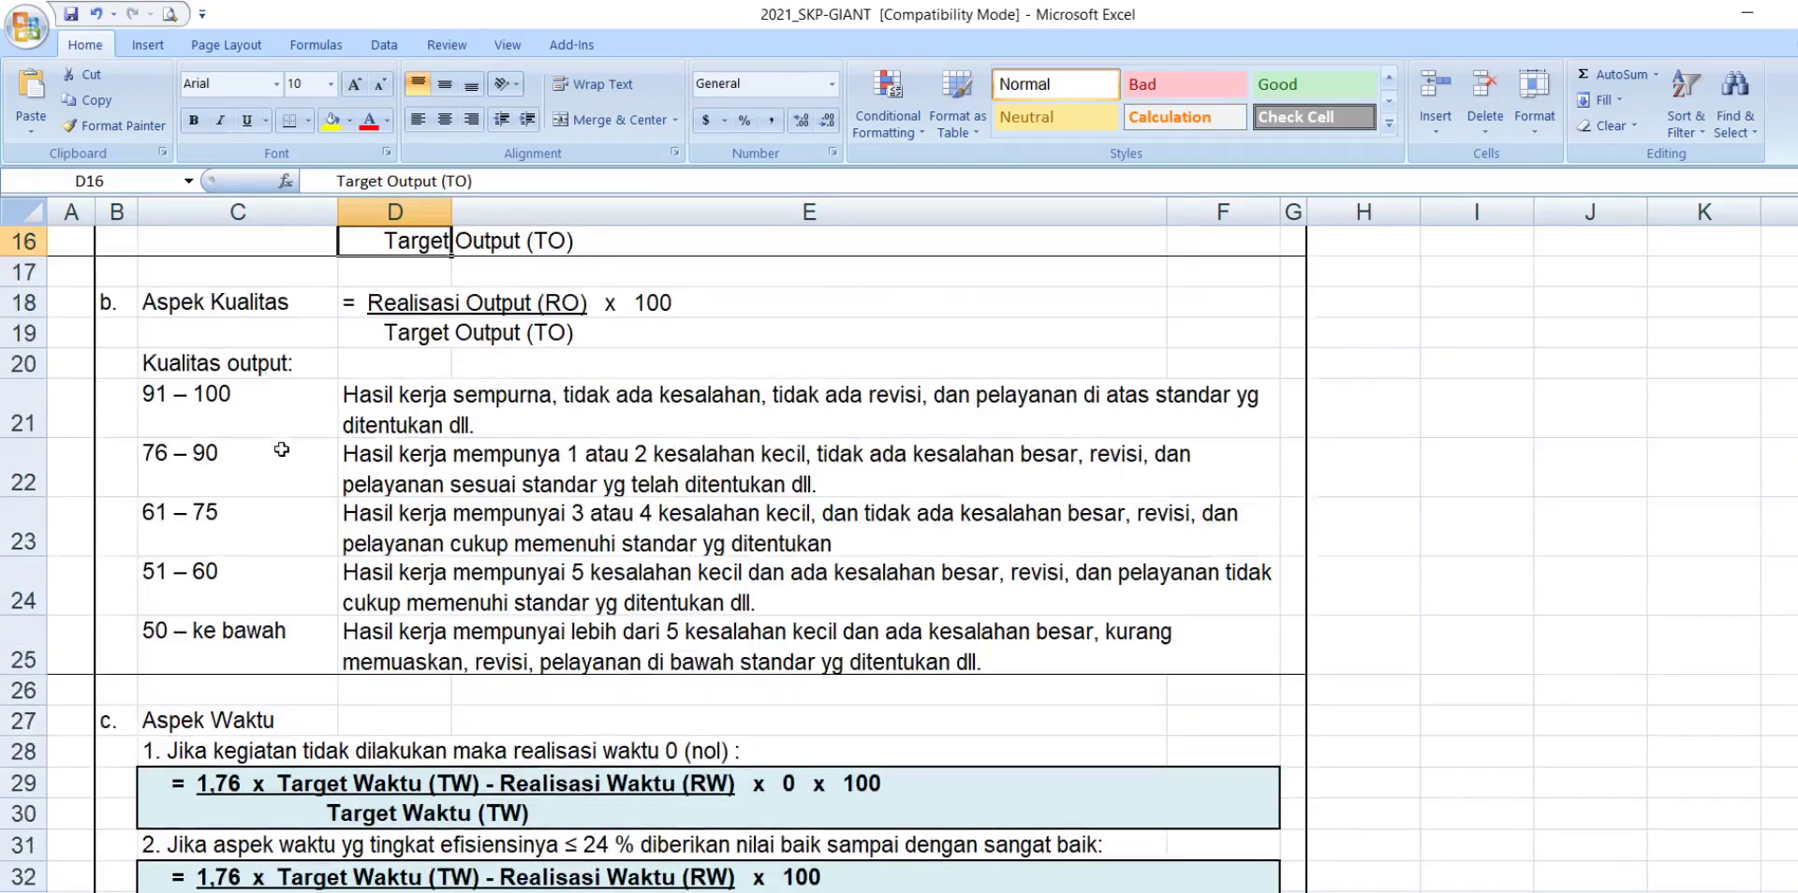
{"action": "scroll", "coordinate": [280, 449], "scroll_direction": "up", "scroll_amount": 2}
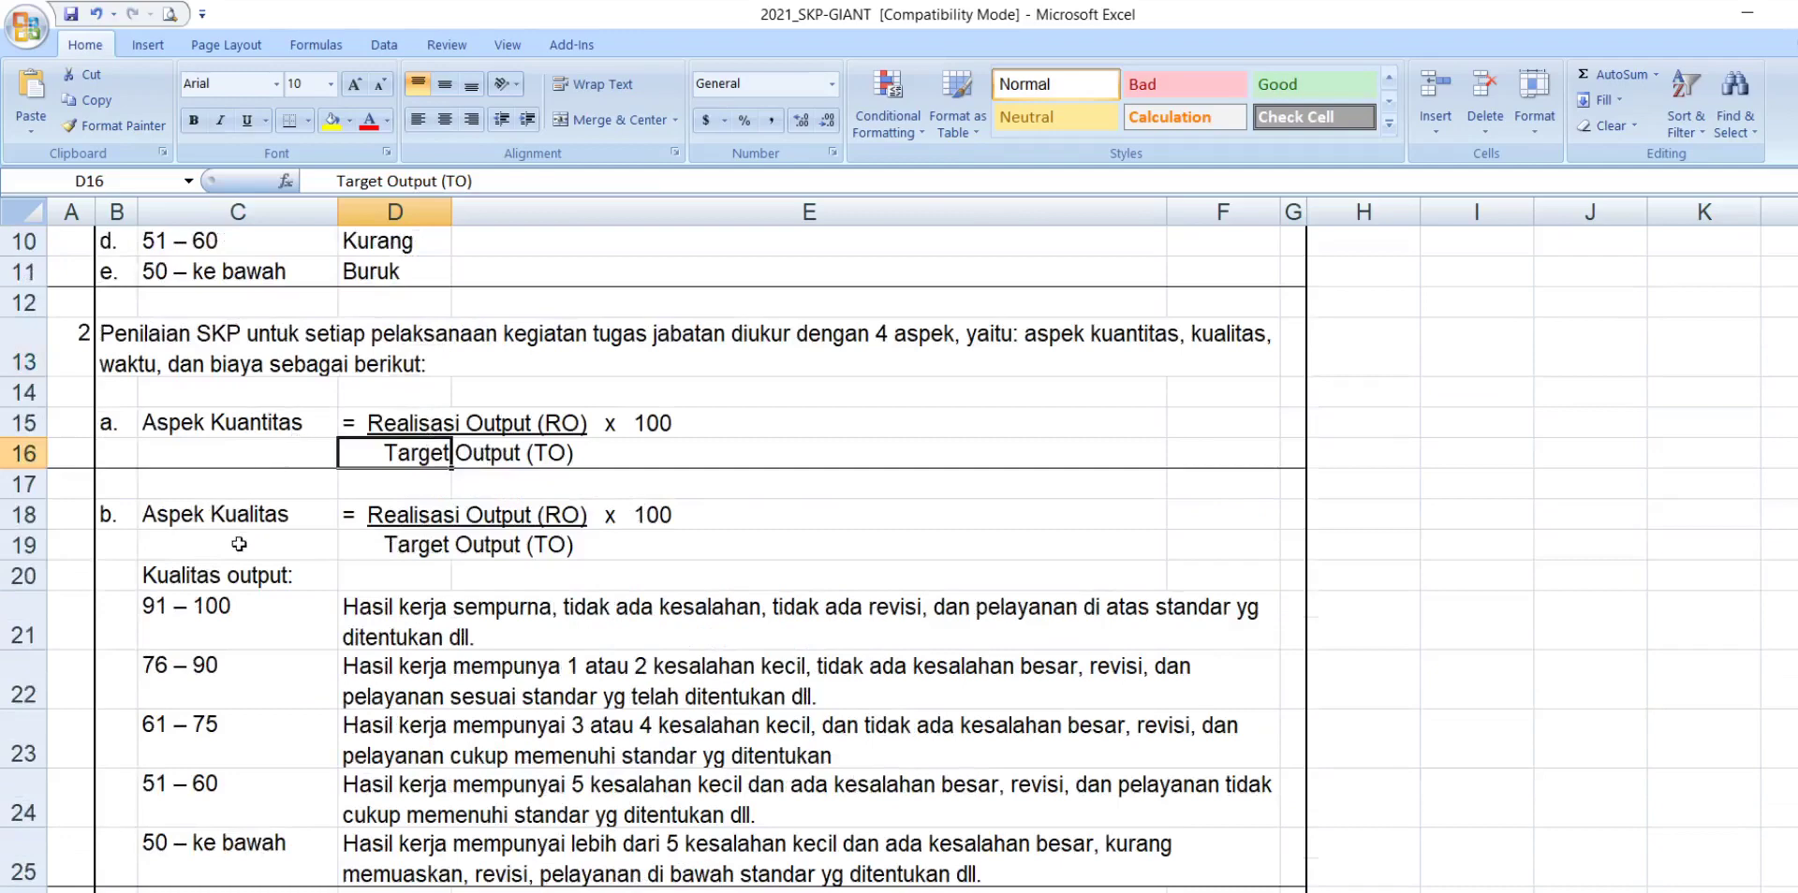
{"action": "left_click", "coordinate": [199, 517]}
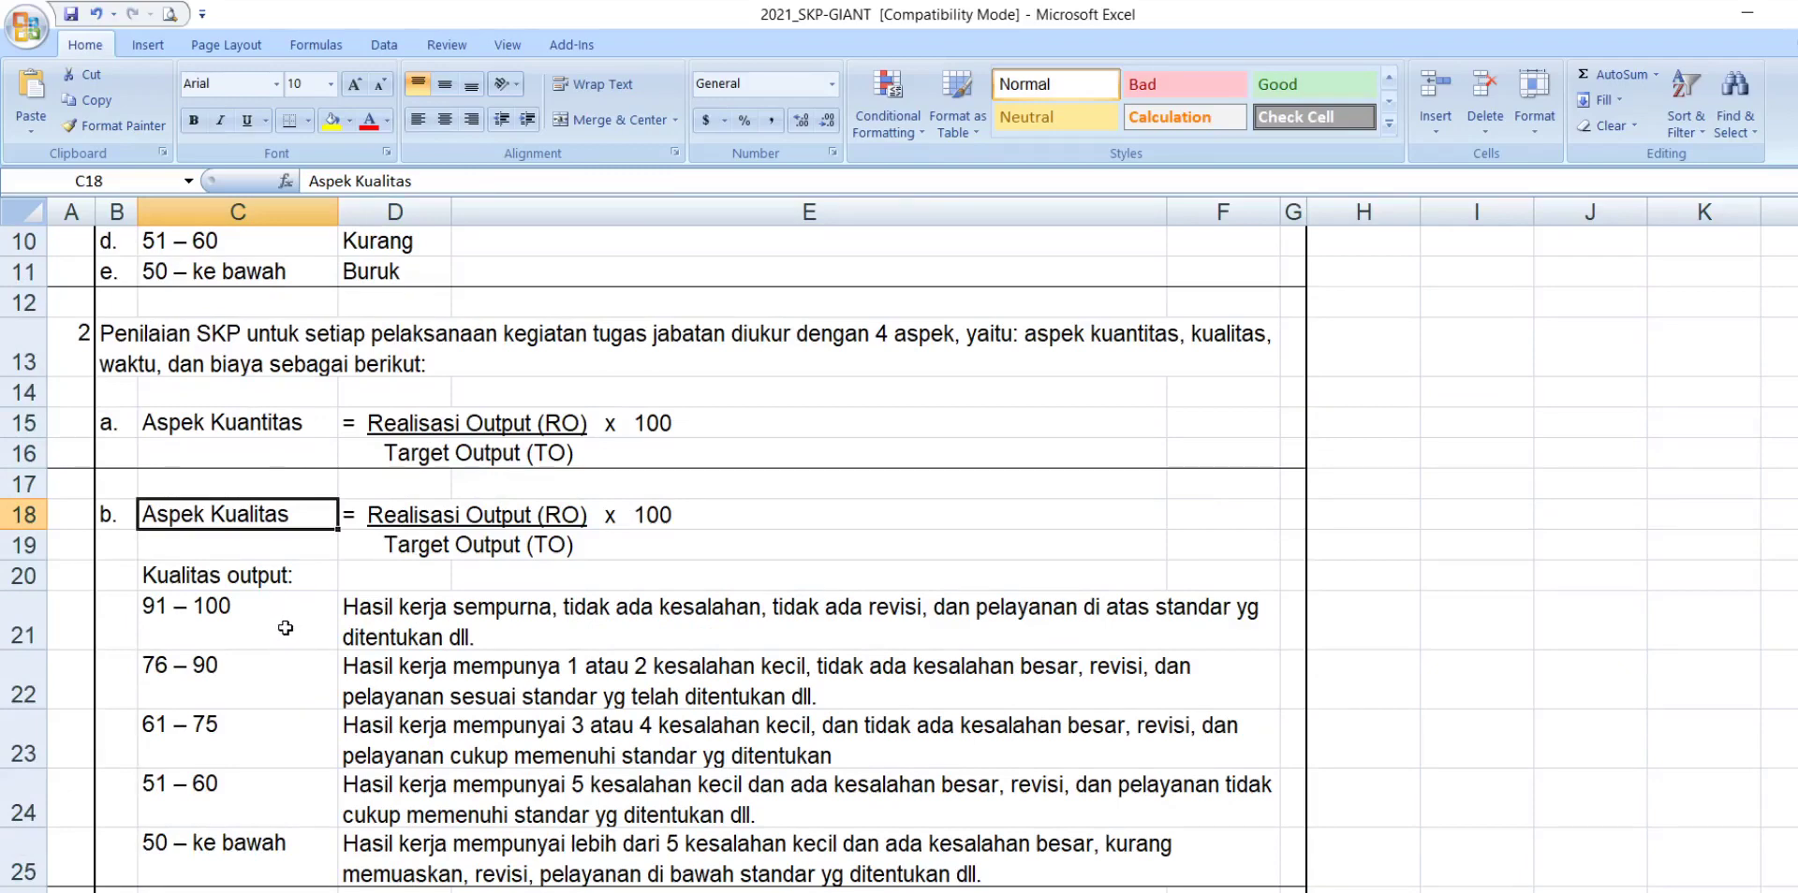
{"action": "left_click", "coordinate": [388, 606]}
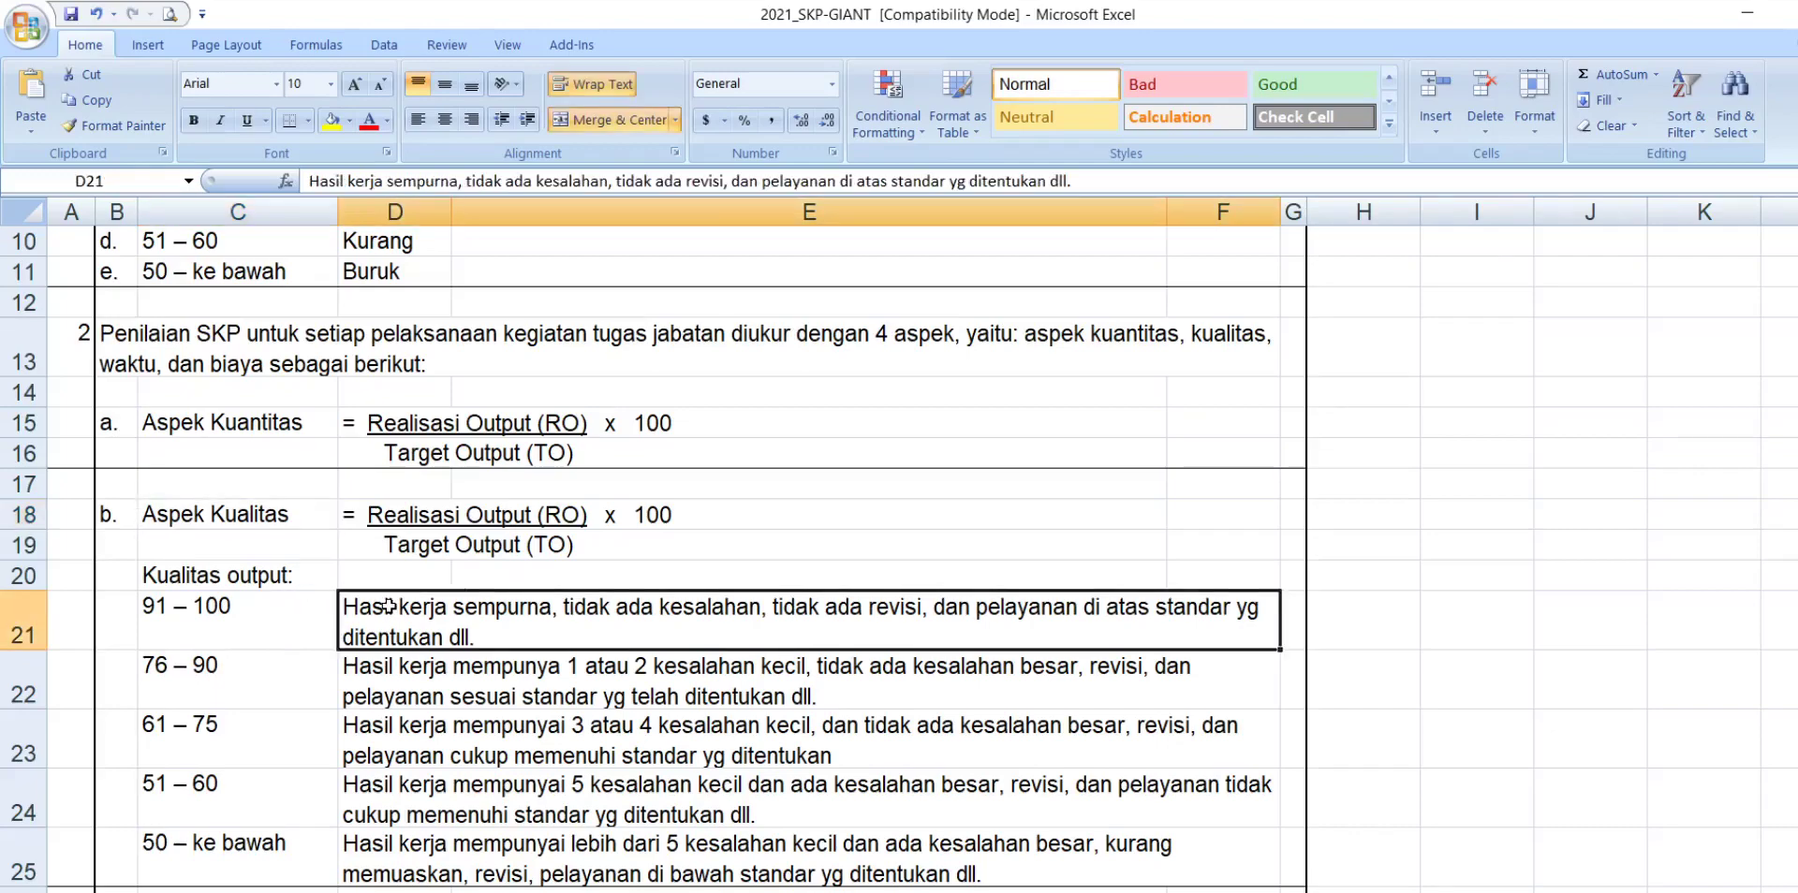
Go through the SKP achievement rating categories from Sangat baik to Kurang in section 1
{"action": "scroll", "coordinate": [370, 576], "scroll_direction": "up", "scroll_amount": 3}
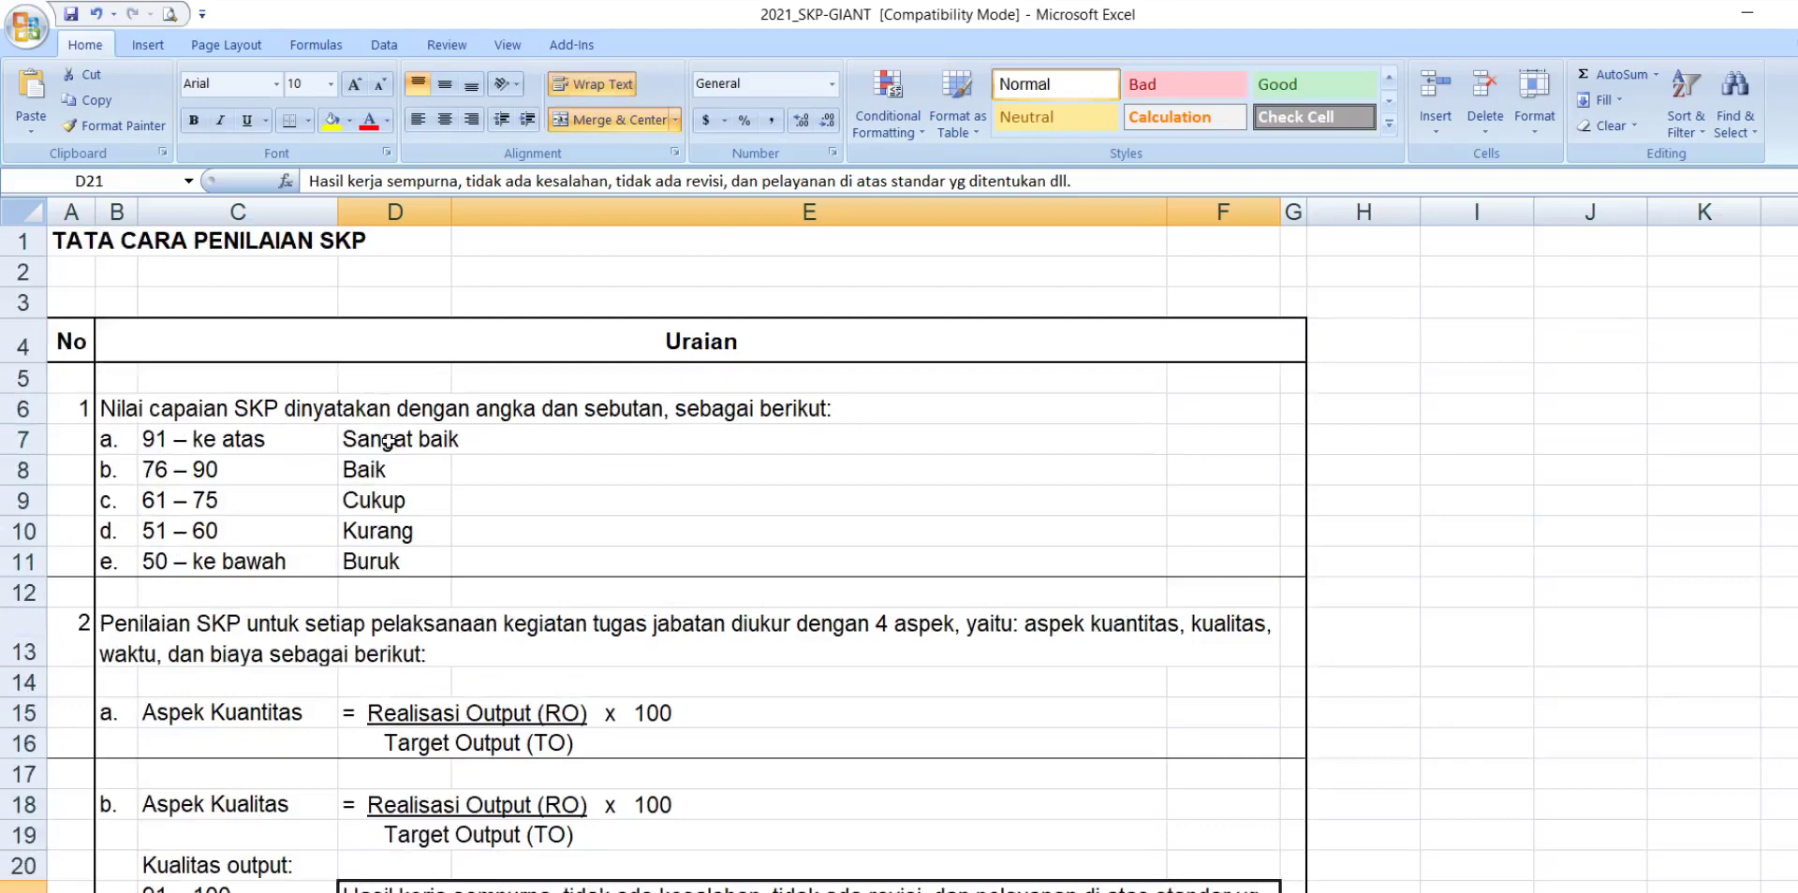
{"action": "left_click", "coordinate": [388, 441]}
{"action": "left_click", "coordinate": [388, 468]}
{"action": "left_click", "coordinate": [388, 496]}
{"action": "left_click", "coordinate": [383, 532]}
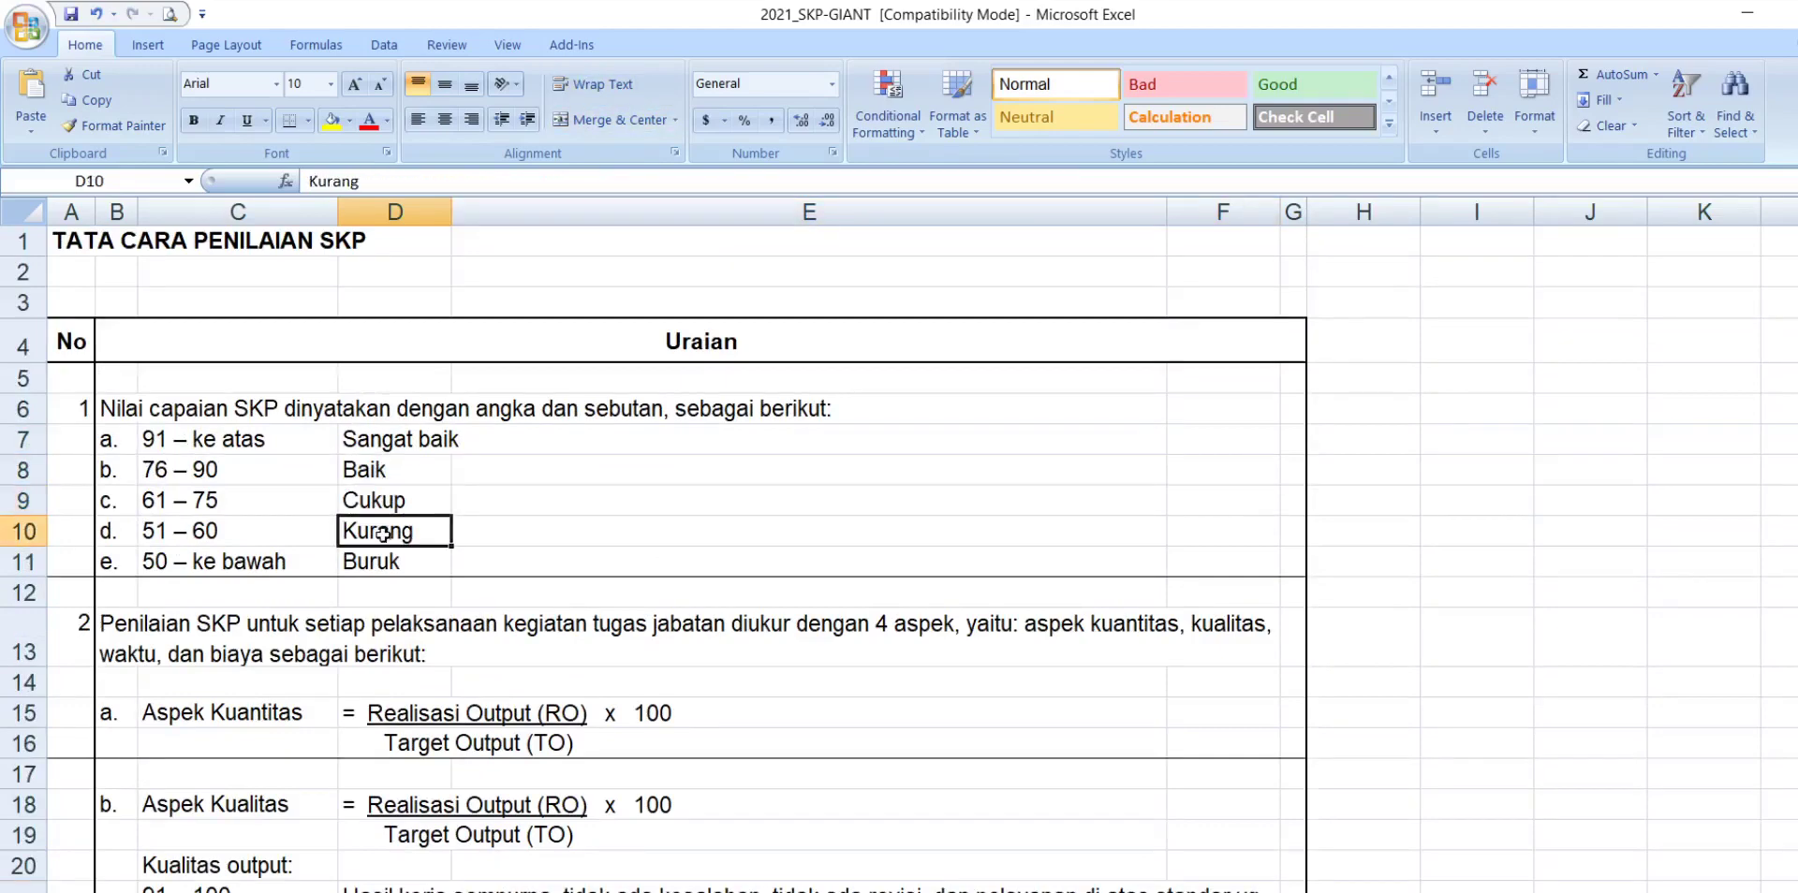
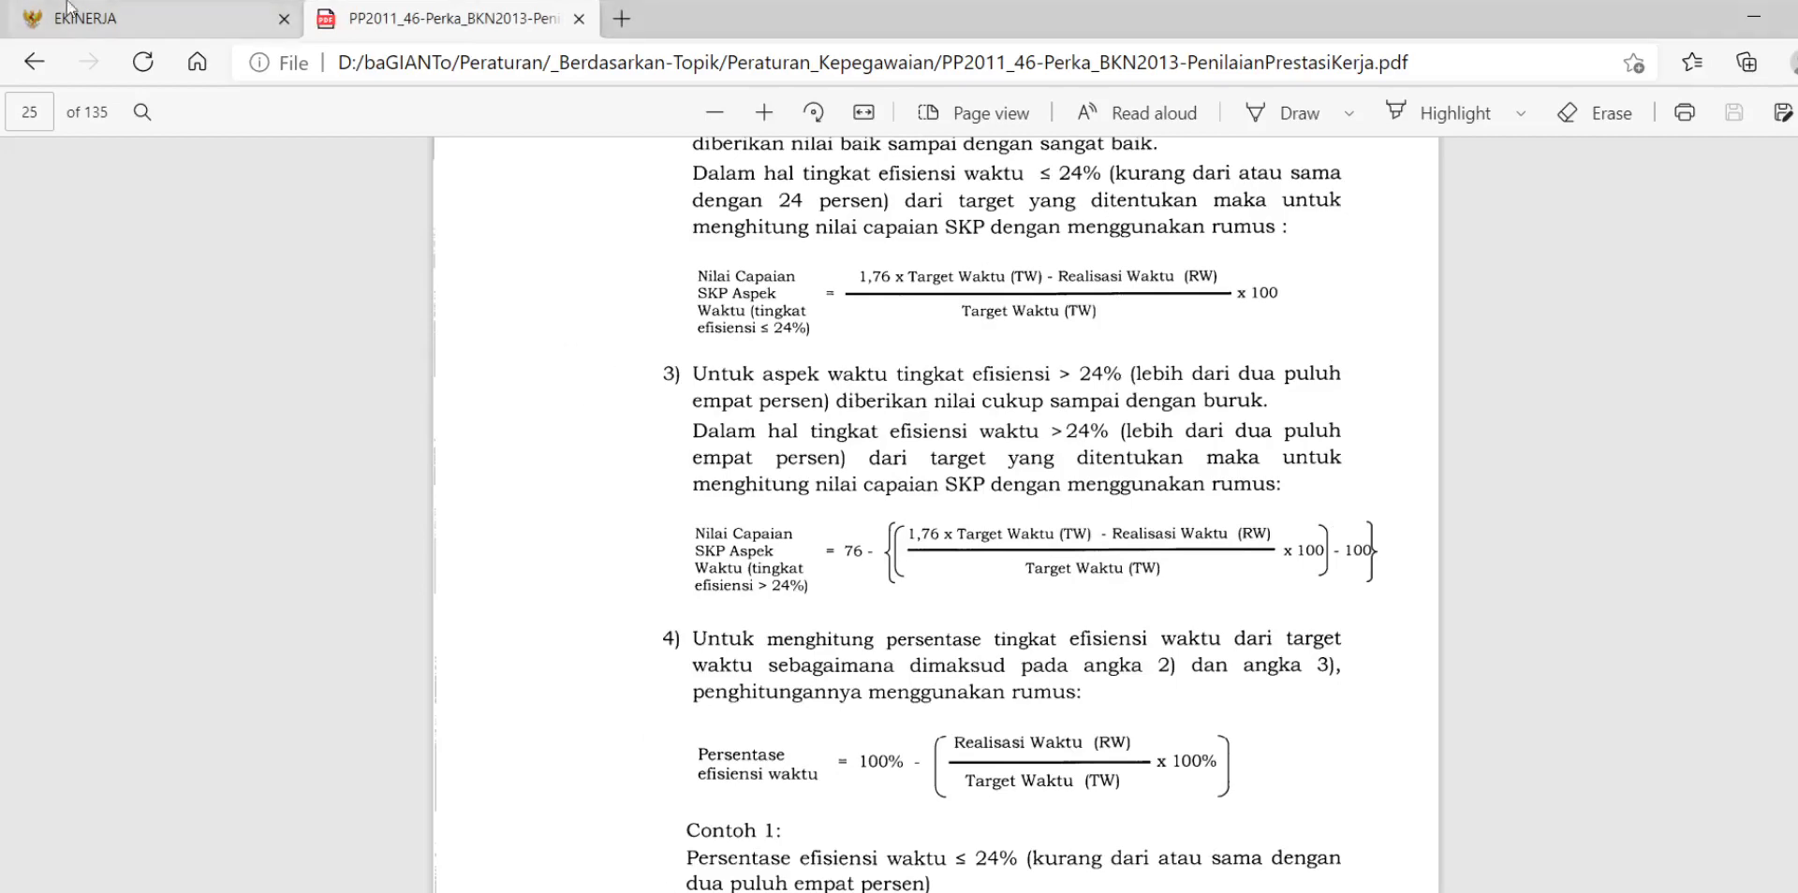
Switch to the e-Kinerja site and open the Lap. Harian Kinerja SKP page
{"action": "left_click", "coordinate": [138, 34]}
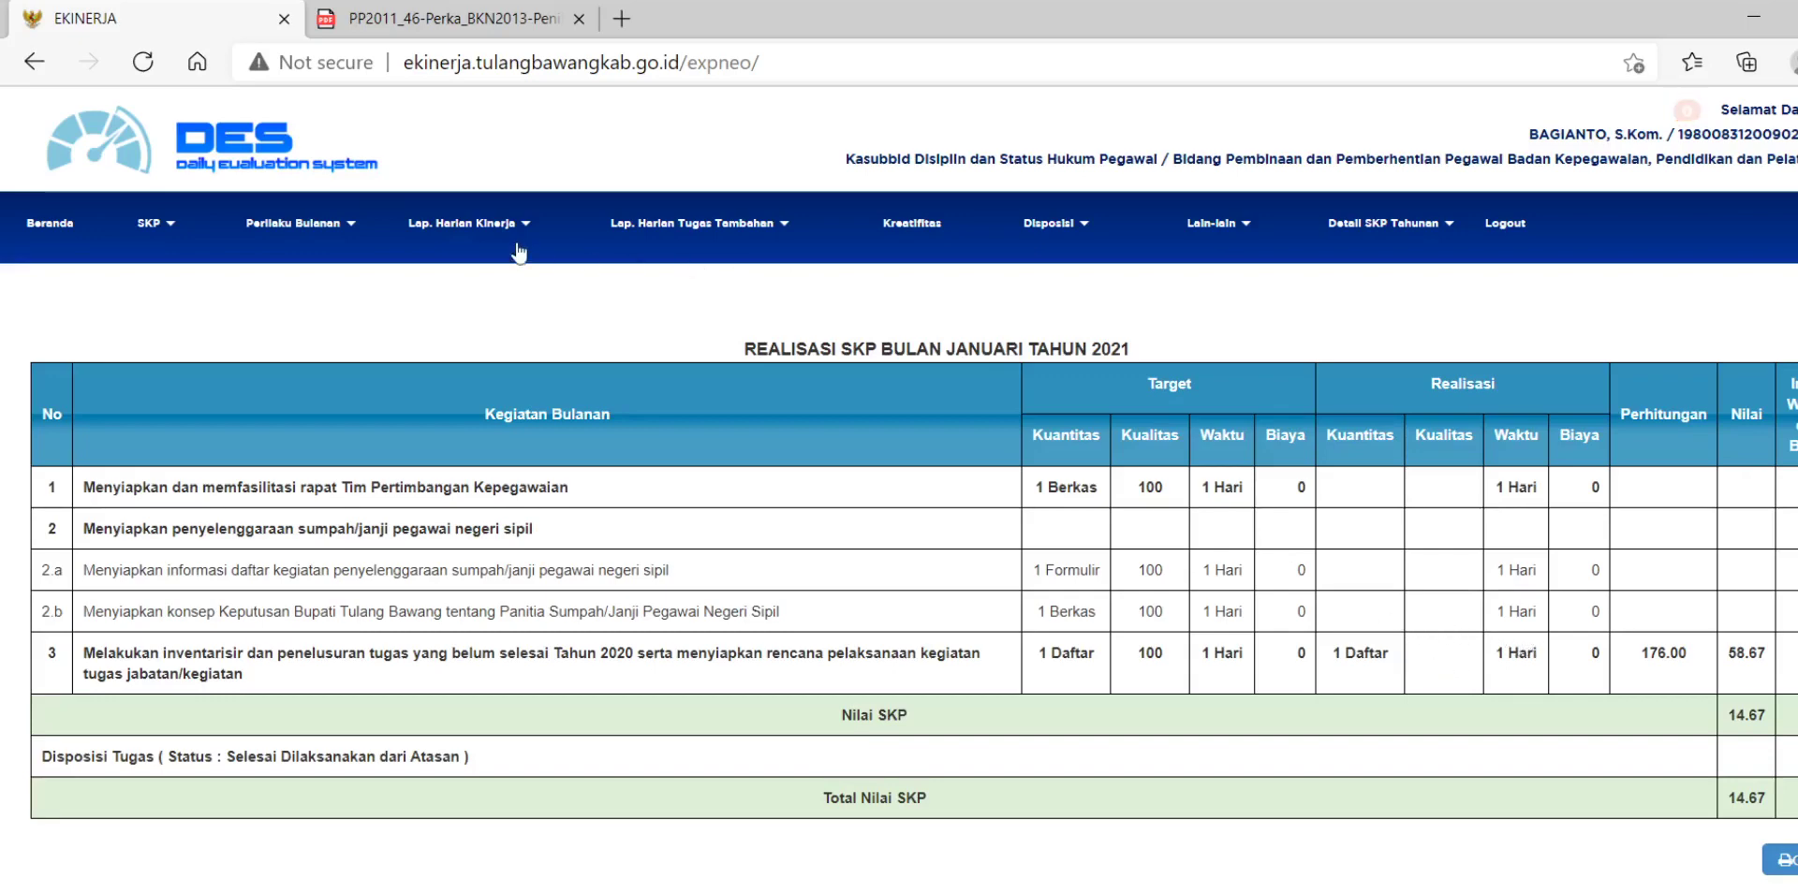
{"action": "left_click", "coordinate": [453, 231]}
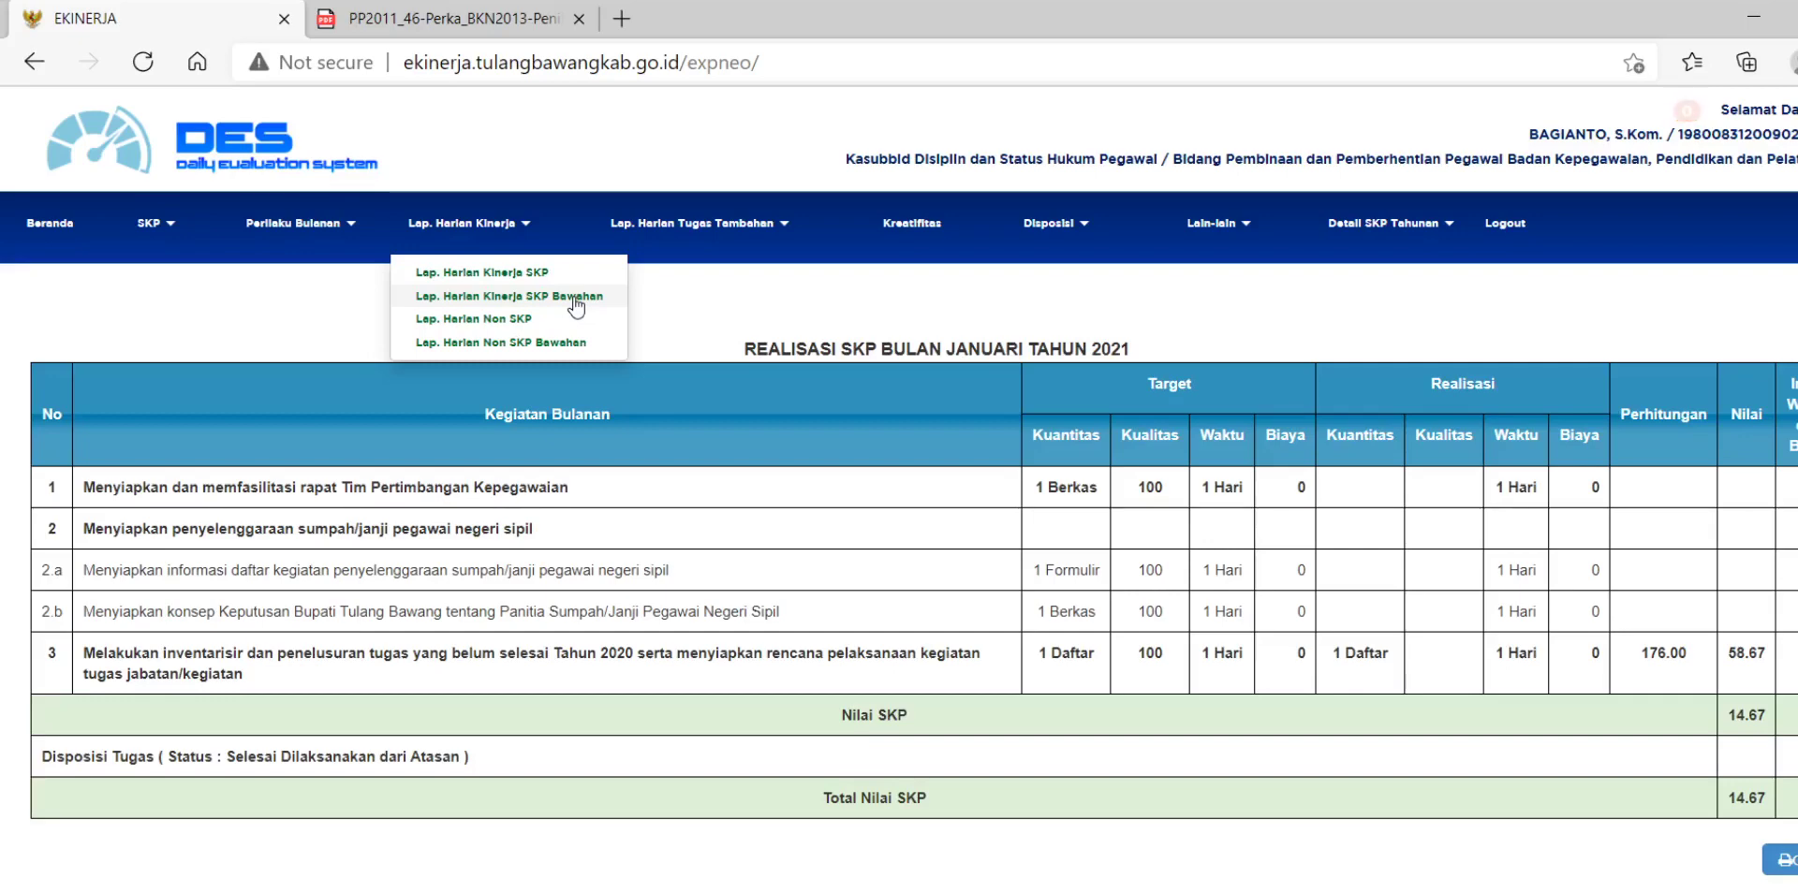
{"action": "left_click", "coordinate": [161, 230]}
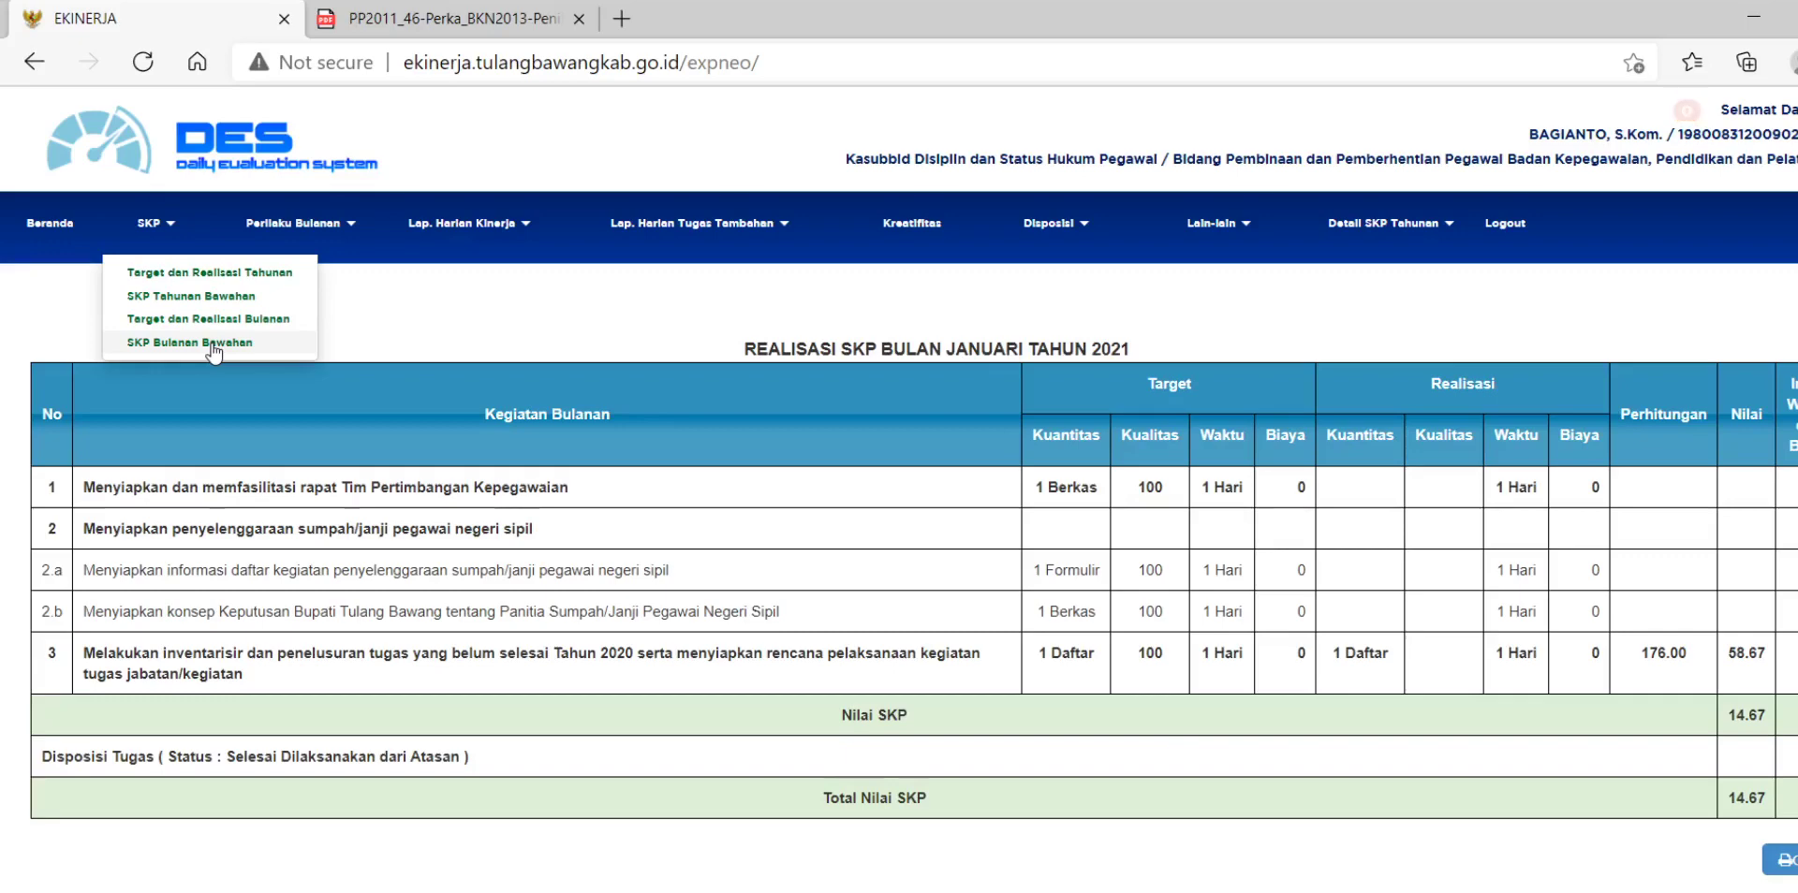
{"action": "left_click", "coordinate": [477, 230]}
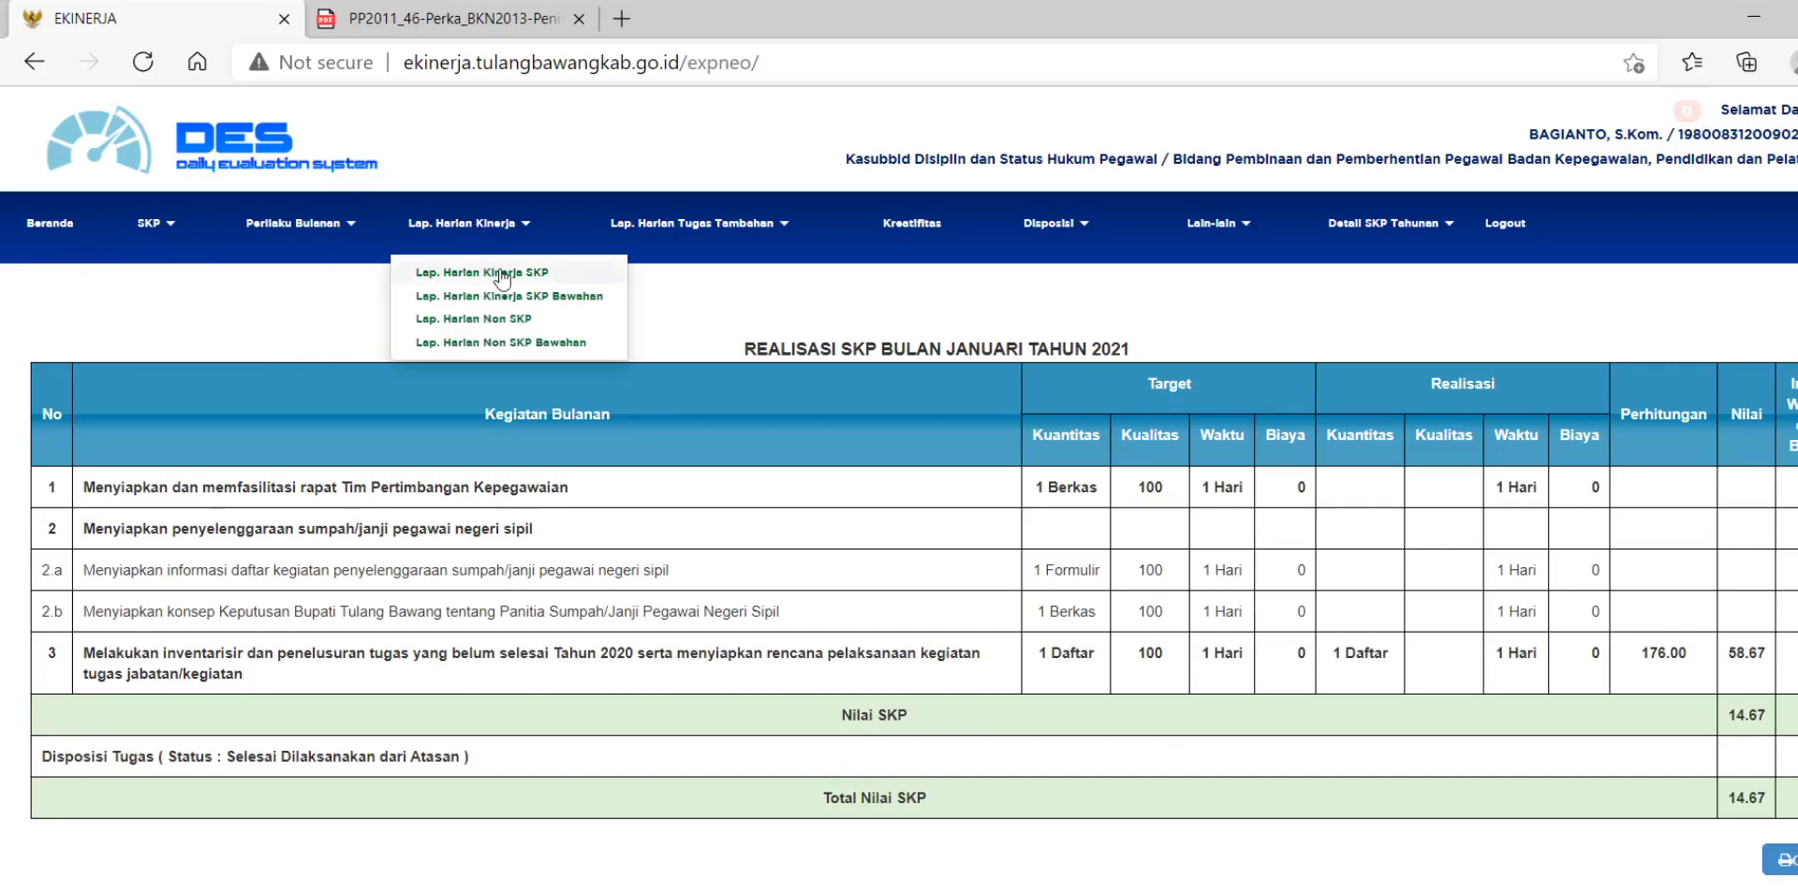
{"action": "left_click", "coordinate": [503, 274]}
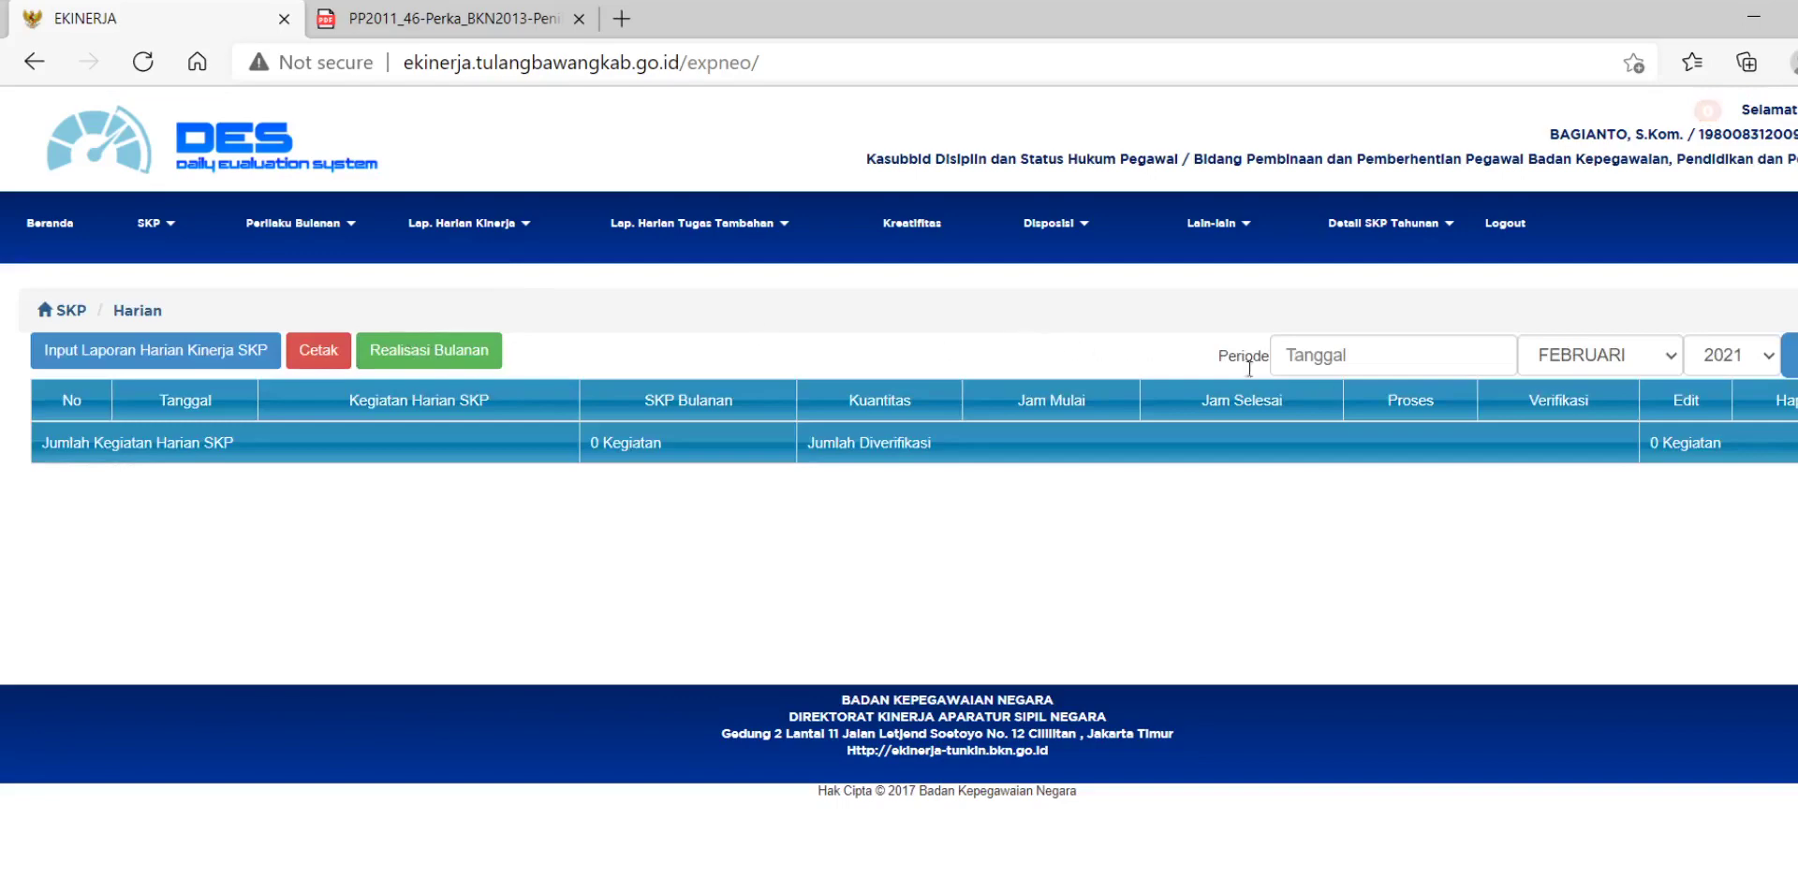
List the daily SKP performance reports for the period Januari 2021
{"action": "left_click", "coordinate": [1592, 365]}
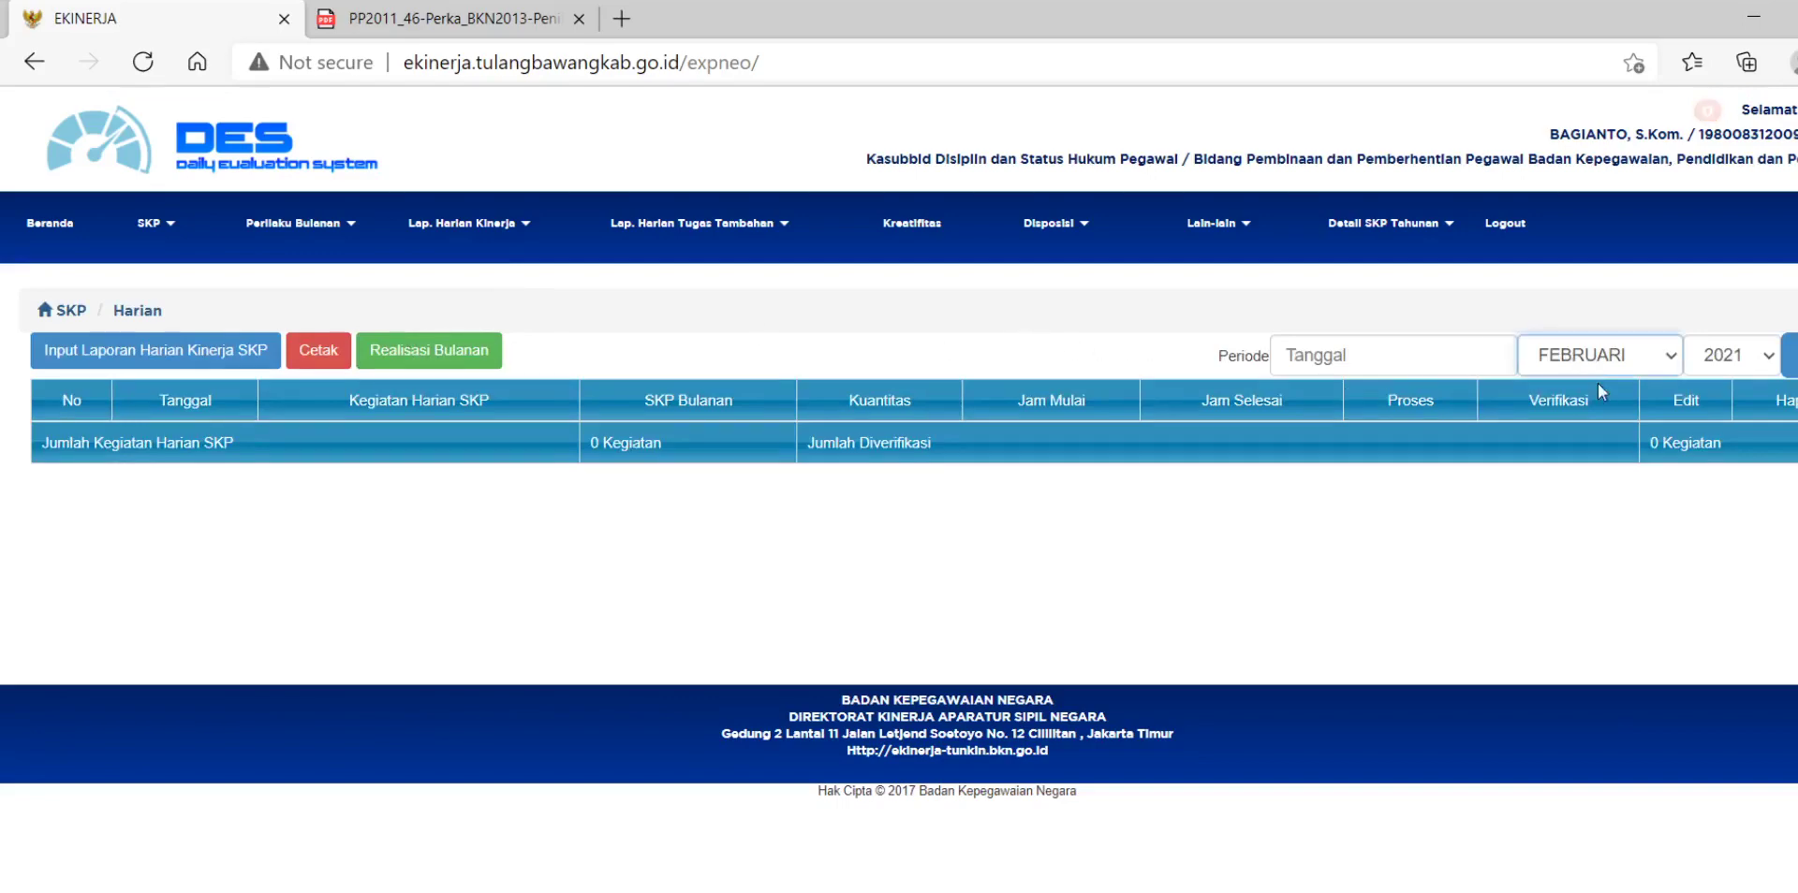
{"action": "left_click", "coordinate": [1597, 384]}
{"action": "left_click", "coordinate": [1784, 371]}
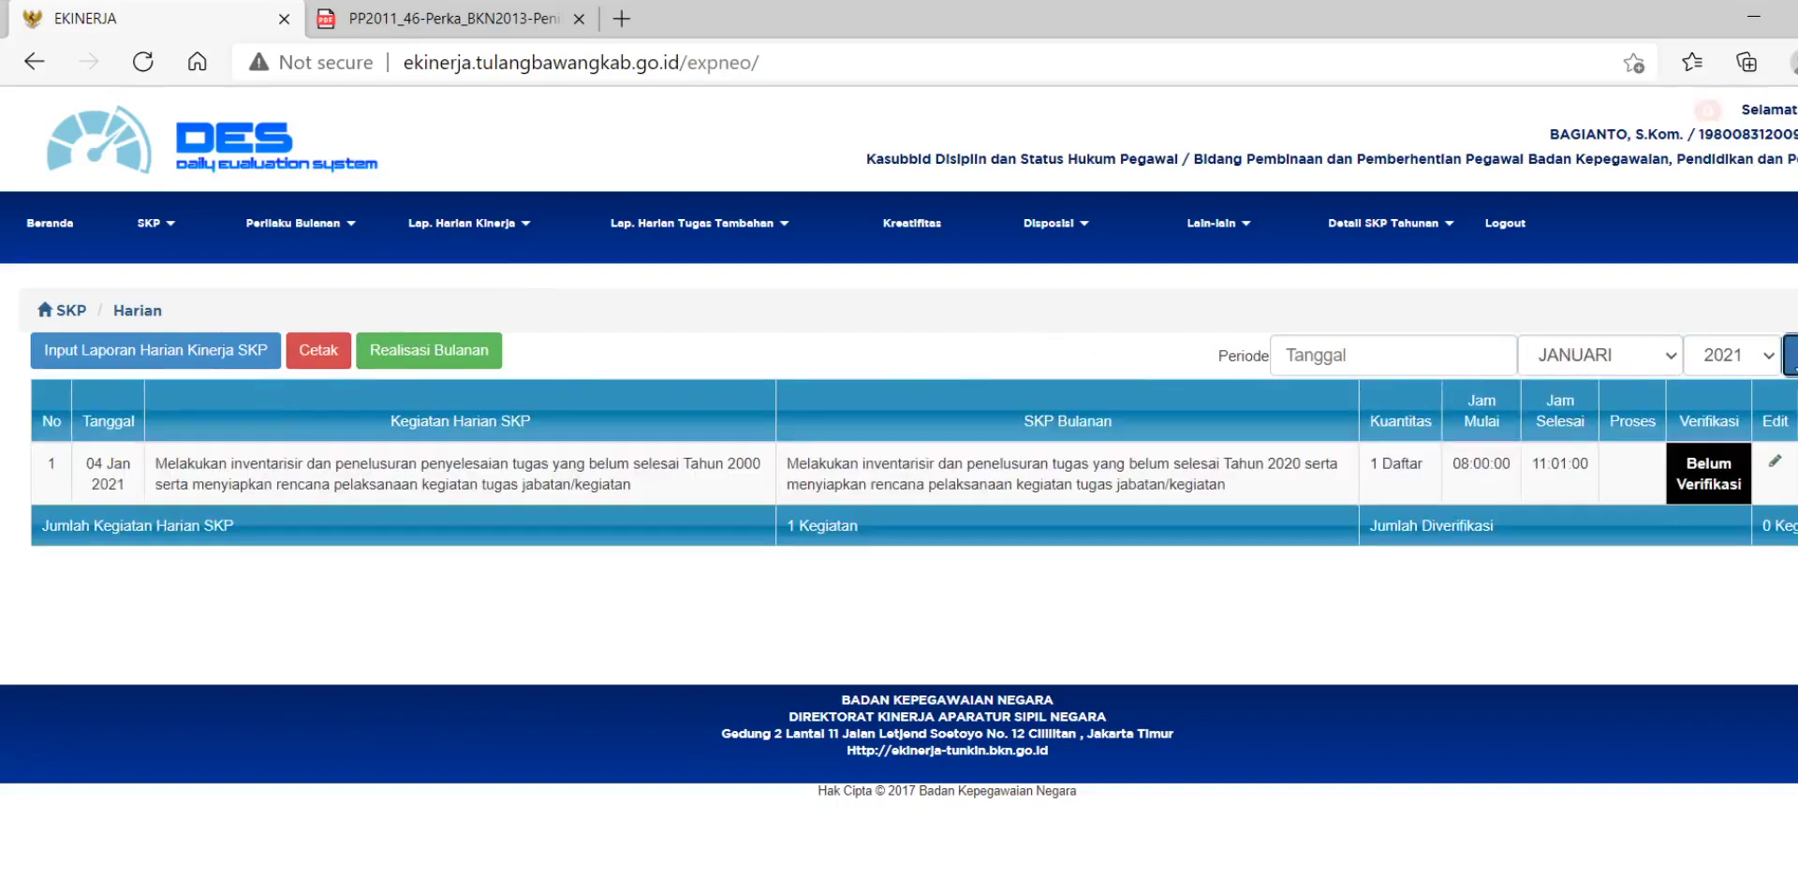
Start a new daily SKP performance report dated 2021-02-04 and mark the activity as Proses
{"action": "left_click", "coordinate": [223, 351]}
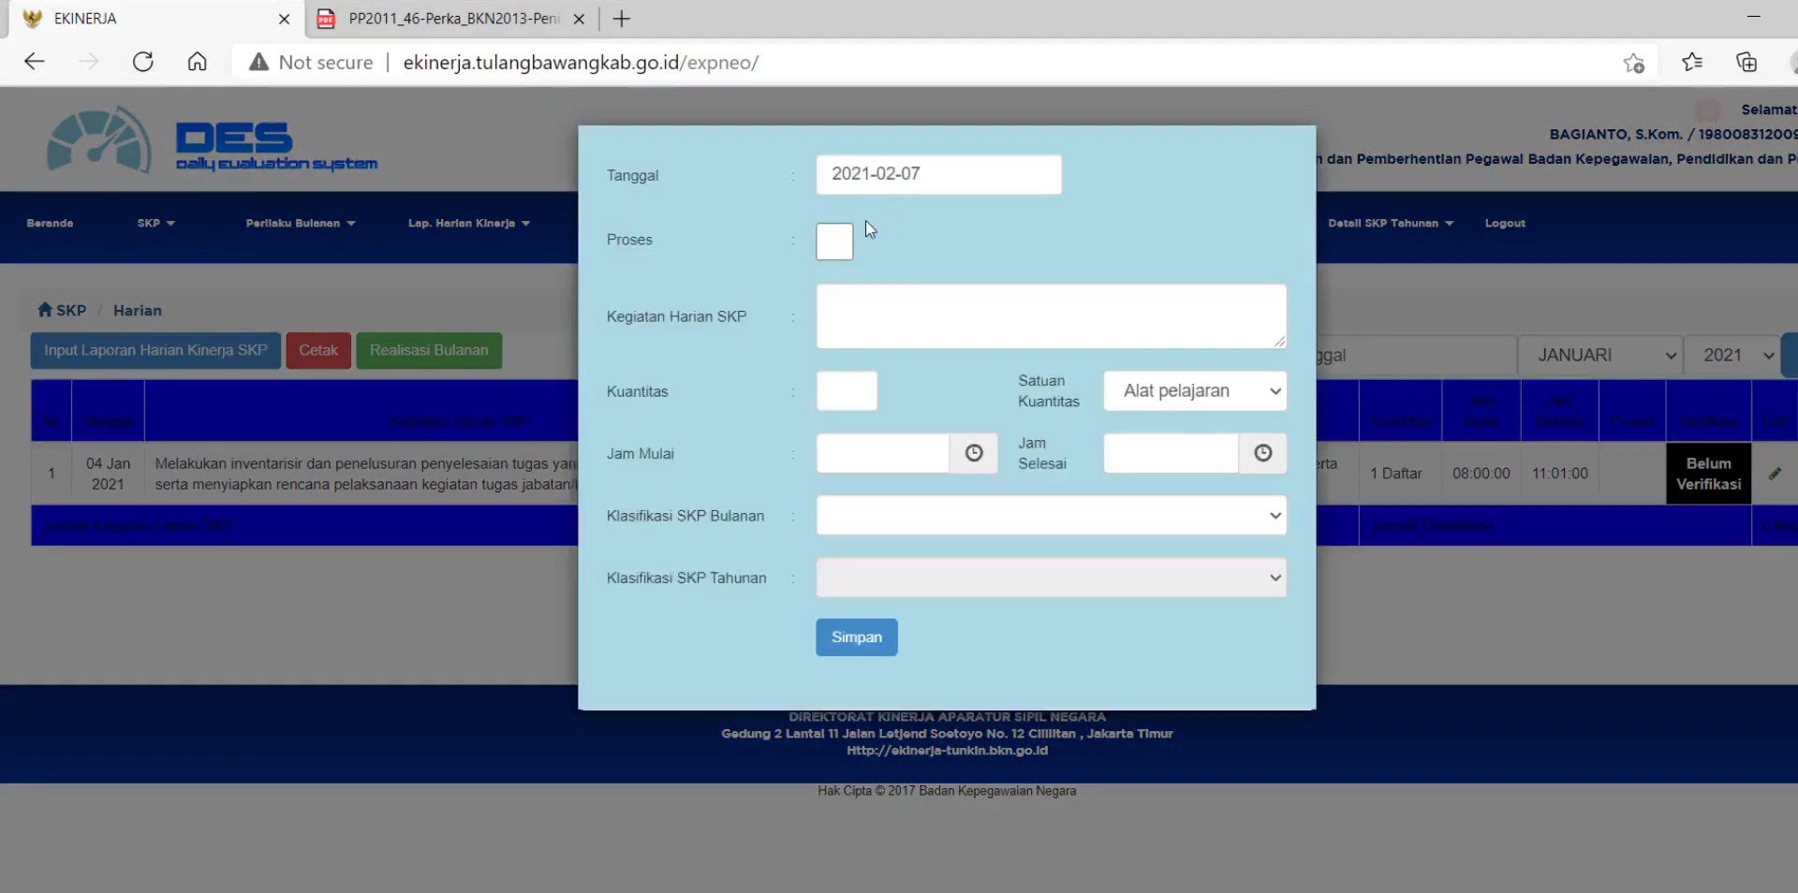
{"action": "left_click", "coordinate": [938, 172]}
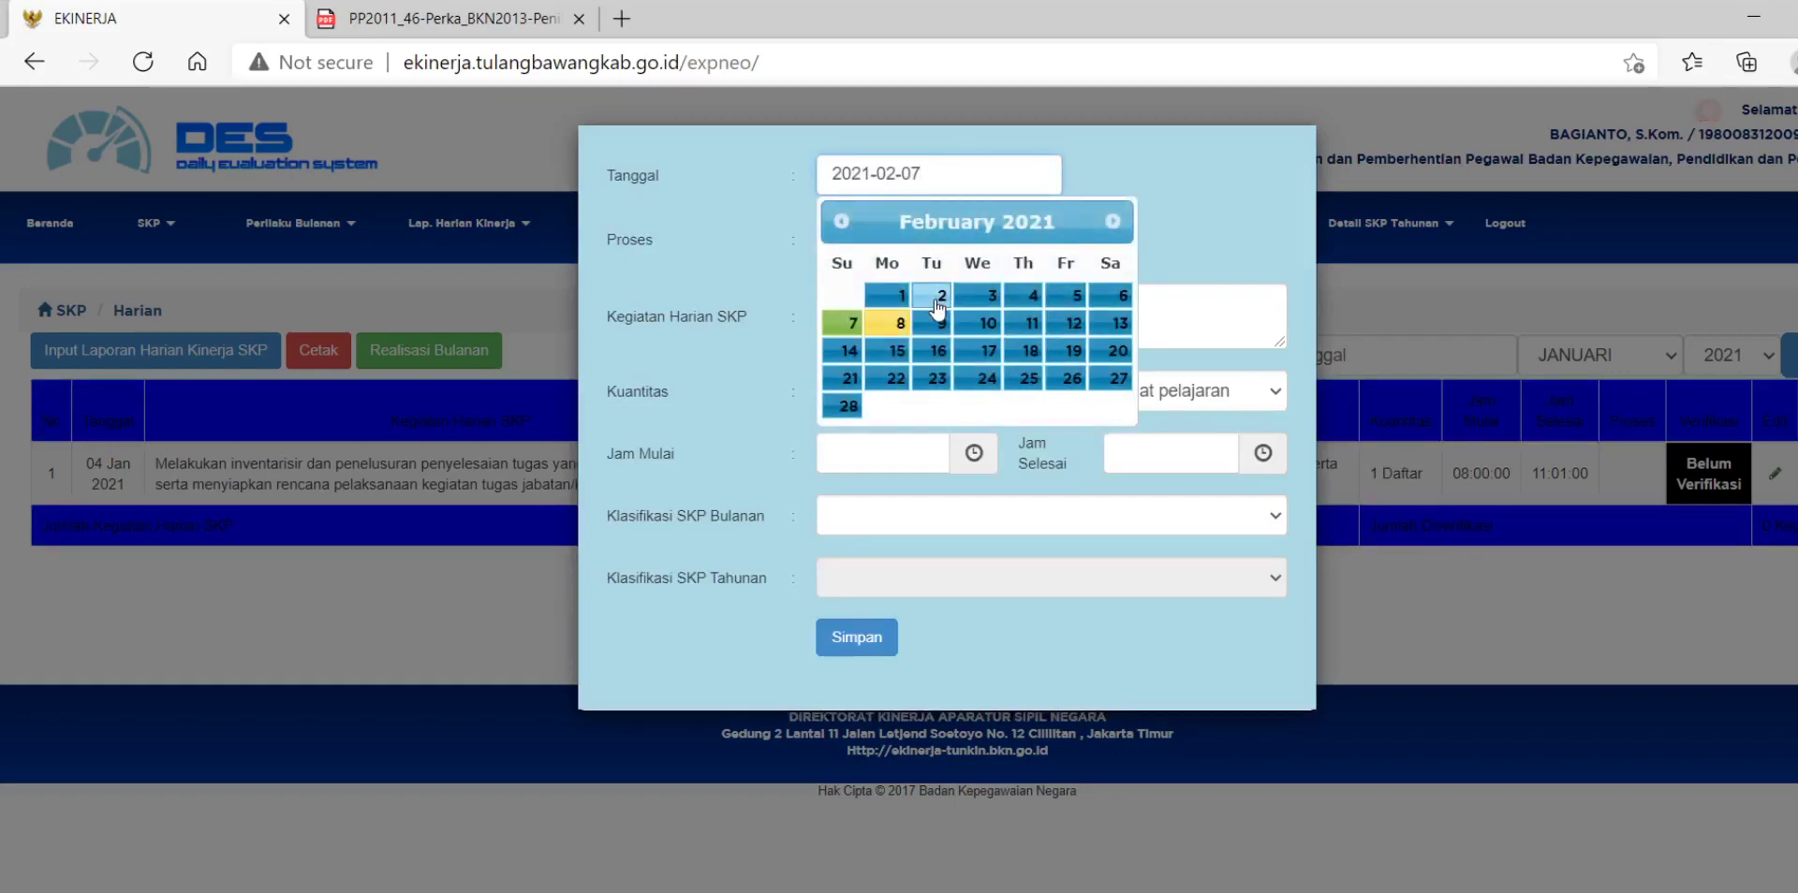
{"action": "left_click", "coordinate": [1033, 298]}
{"action": "left_click", "coordinate": [838, 246]}
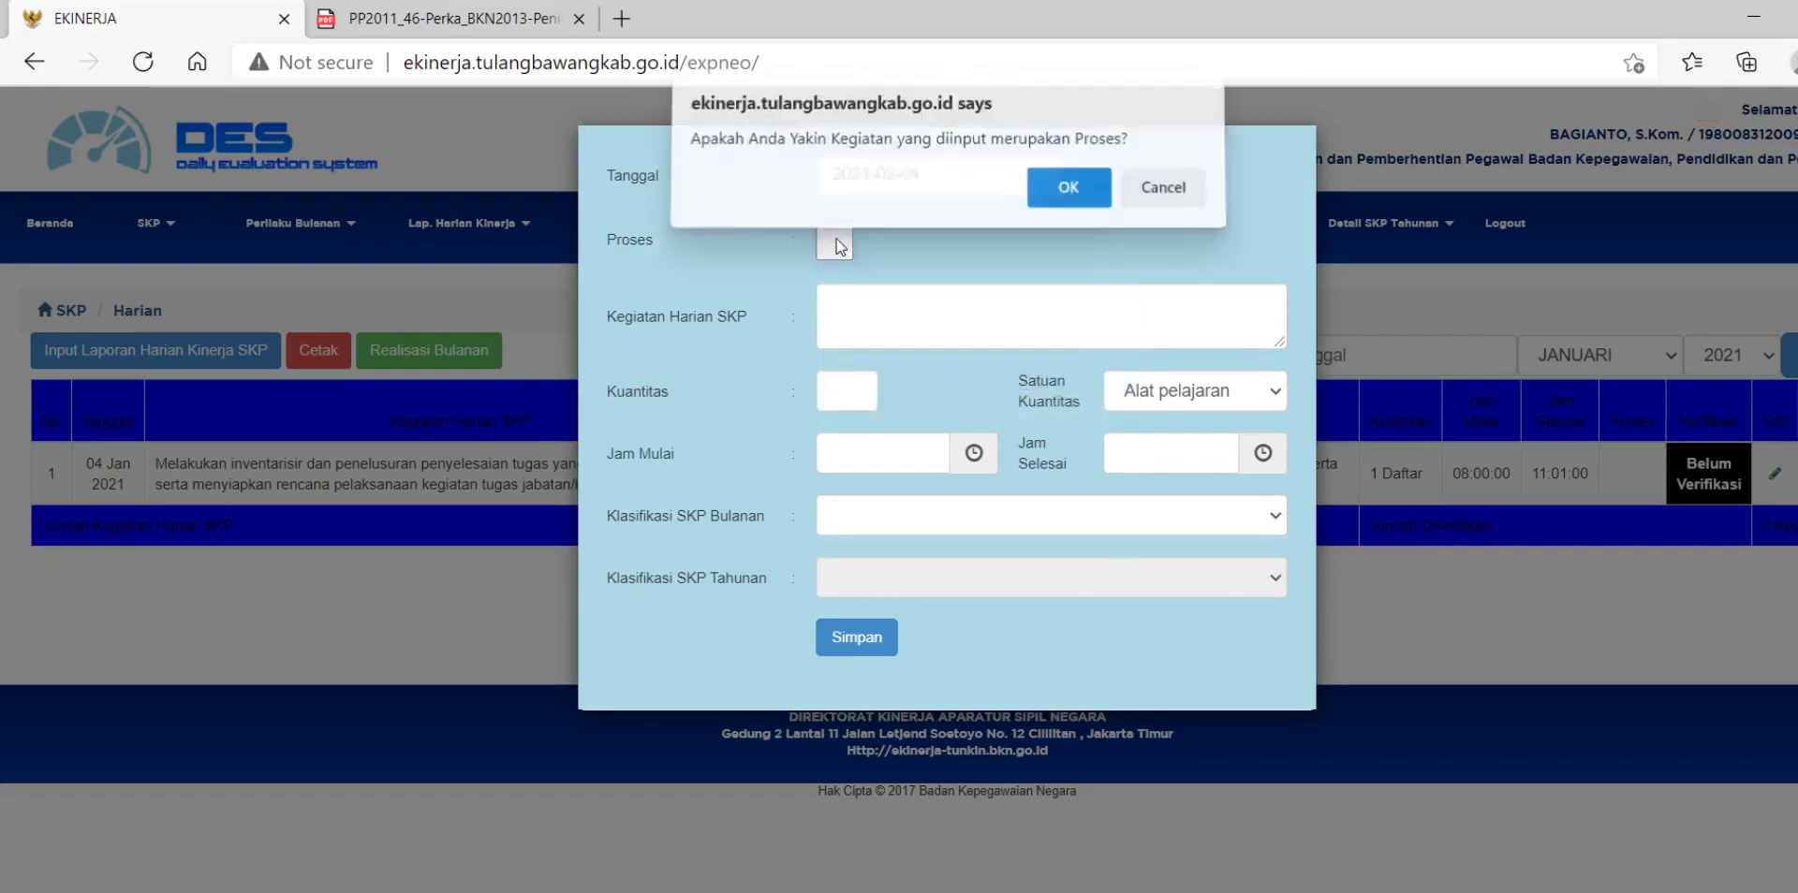
{"action": "left_click", "coordinate": [1072, 192]}
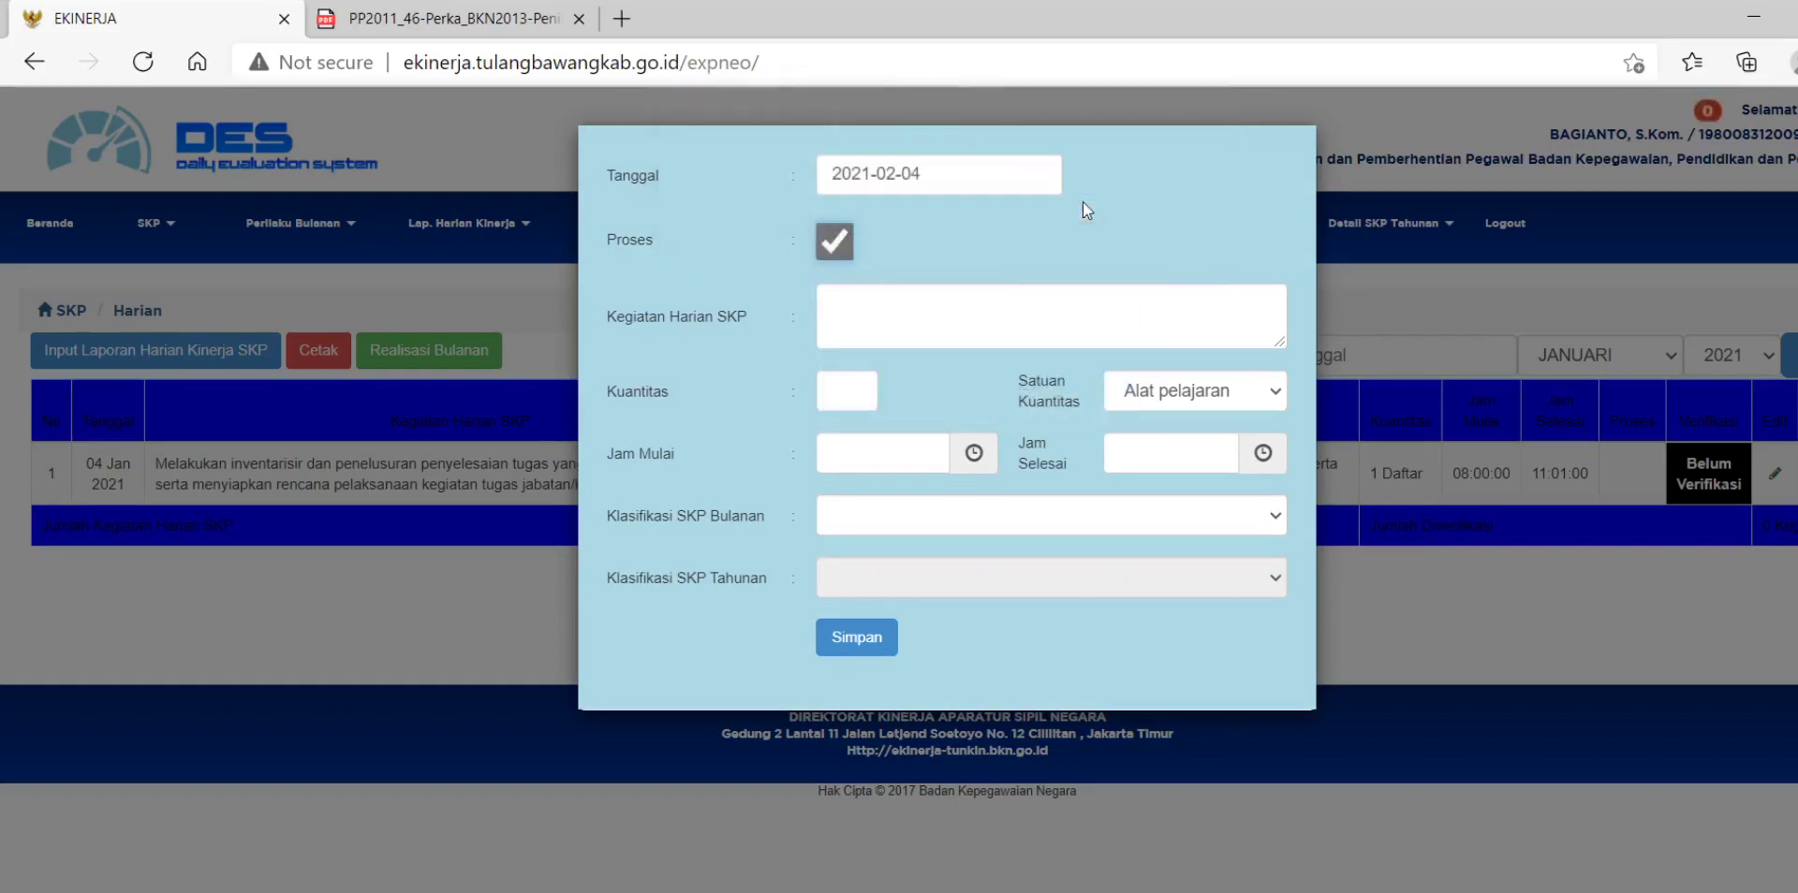
Enter "Menyiapkan konsep tindak lanjut rapat Tim Pertimbangan Kepegawaian" as the Kegiatan Harian SKP and fill in Kuantitas with 0
{"action": "left_click", "coordinate": [915, 295]}
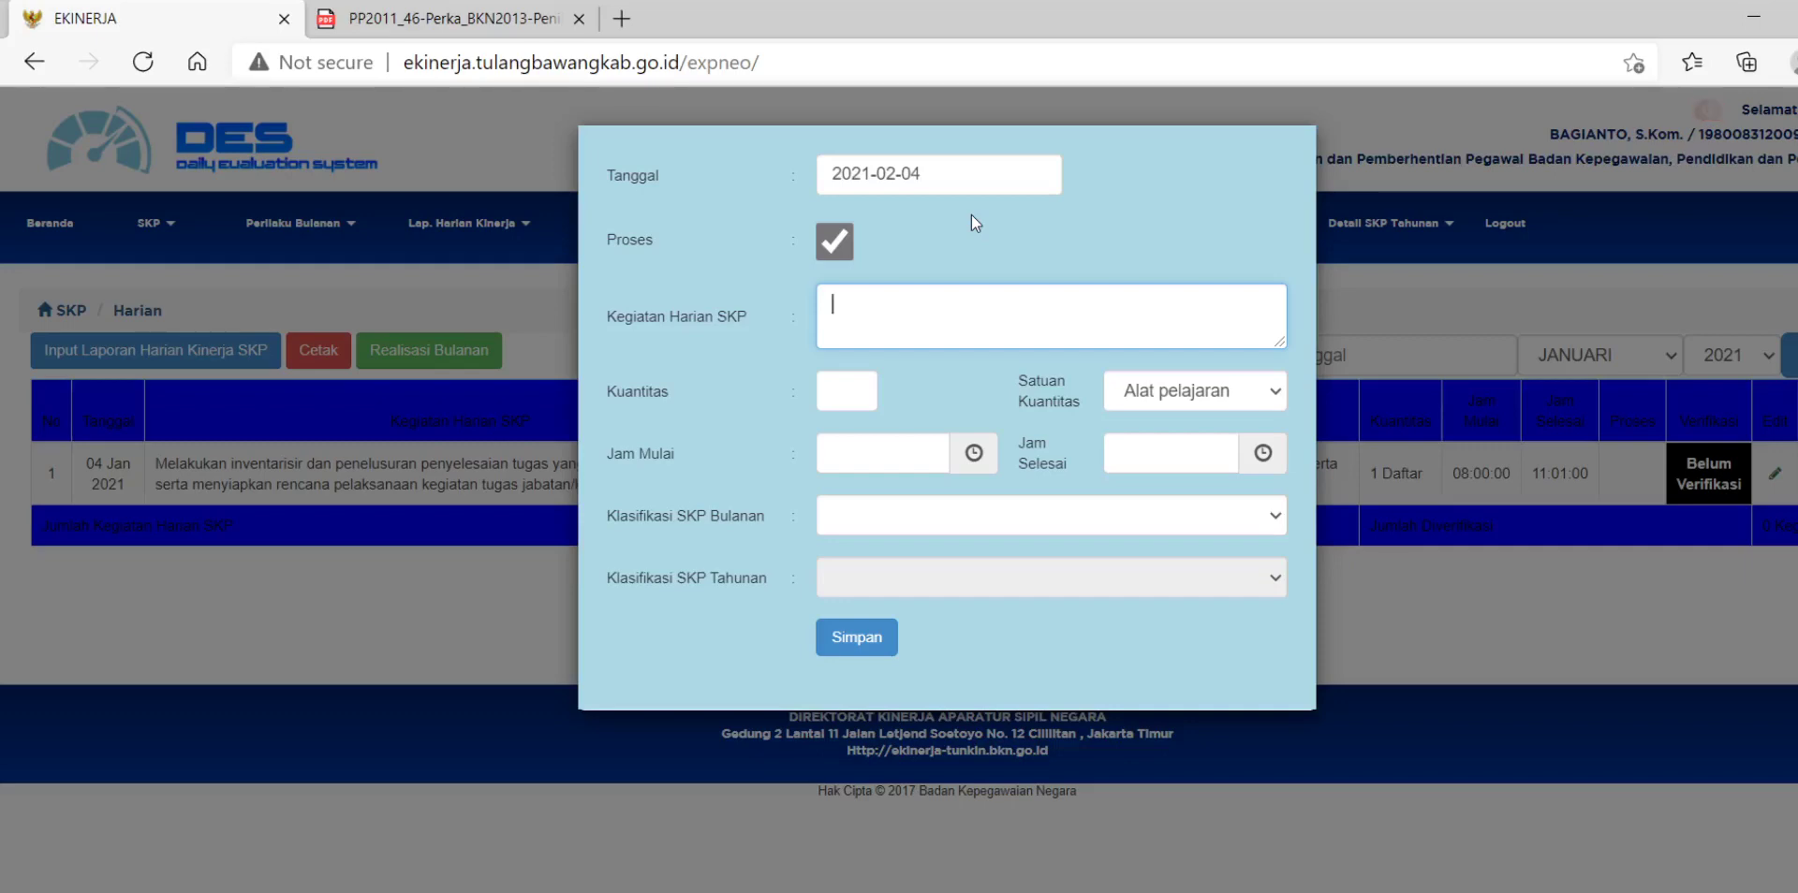
{"action": "type", "text": "Menyiapkk"}
{"action": "key", "text": "BackSpace"}
{"action": "type", "text": "an"}
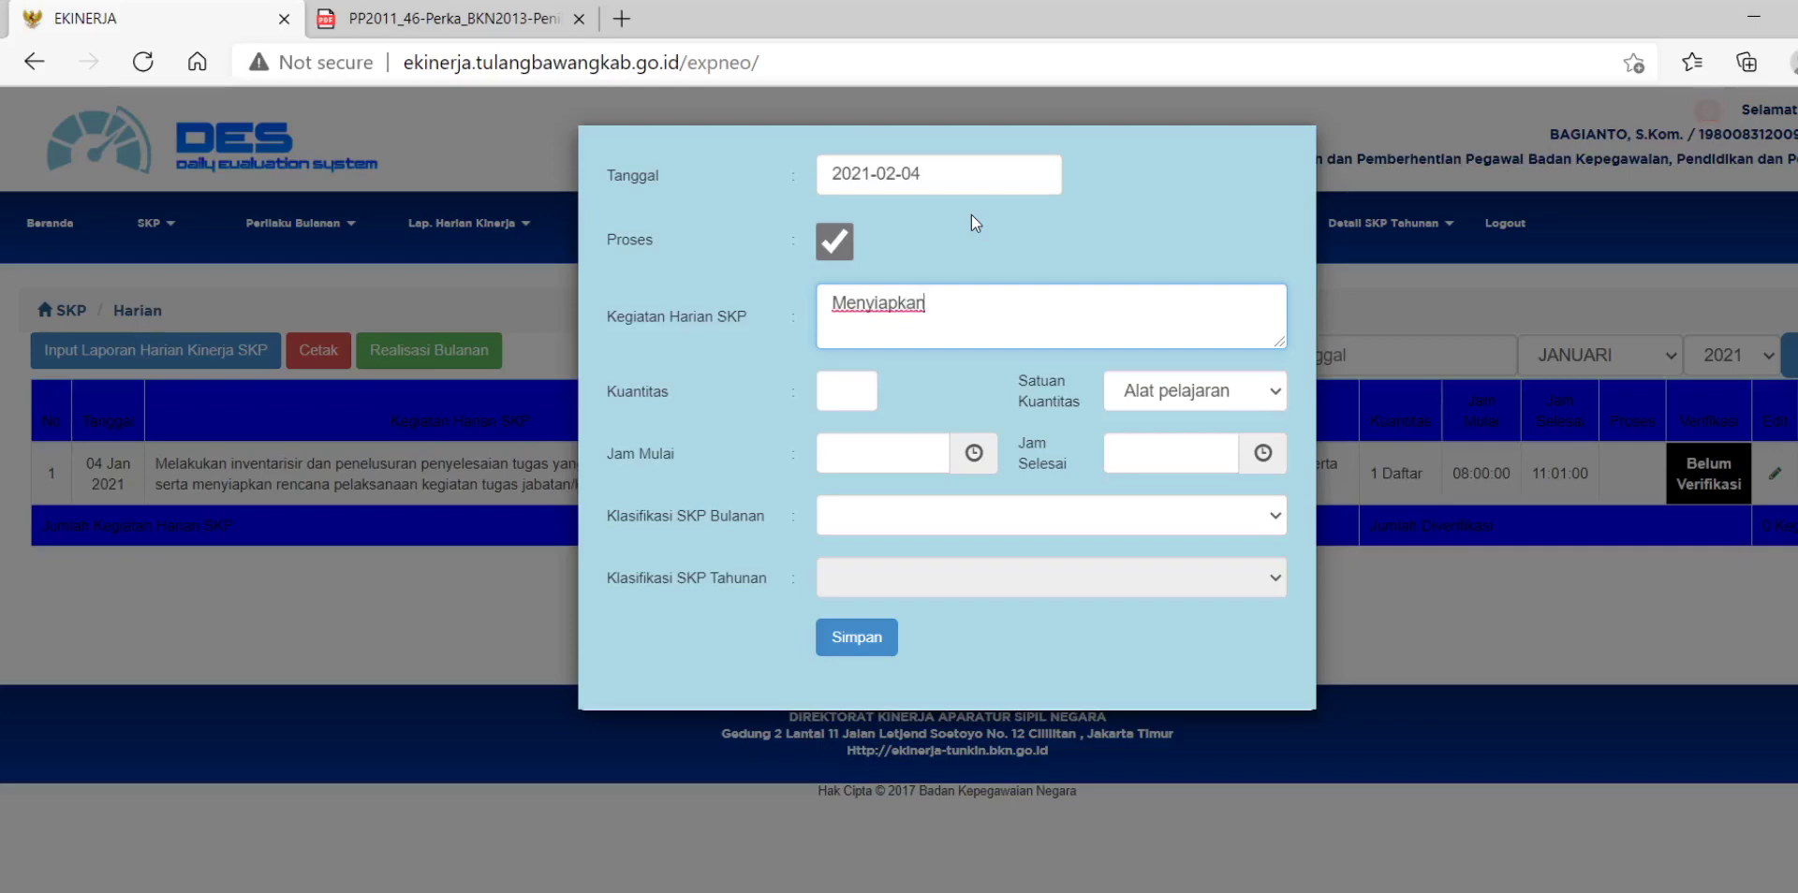
{"action": "type", "text": " konsep tindak lanjut"}
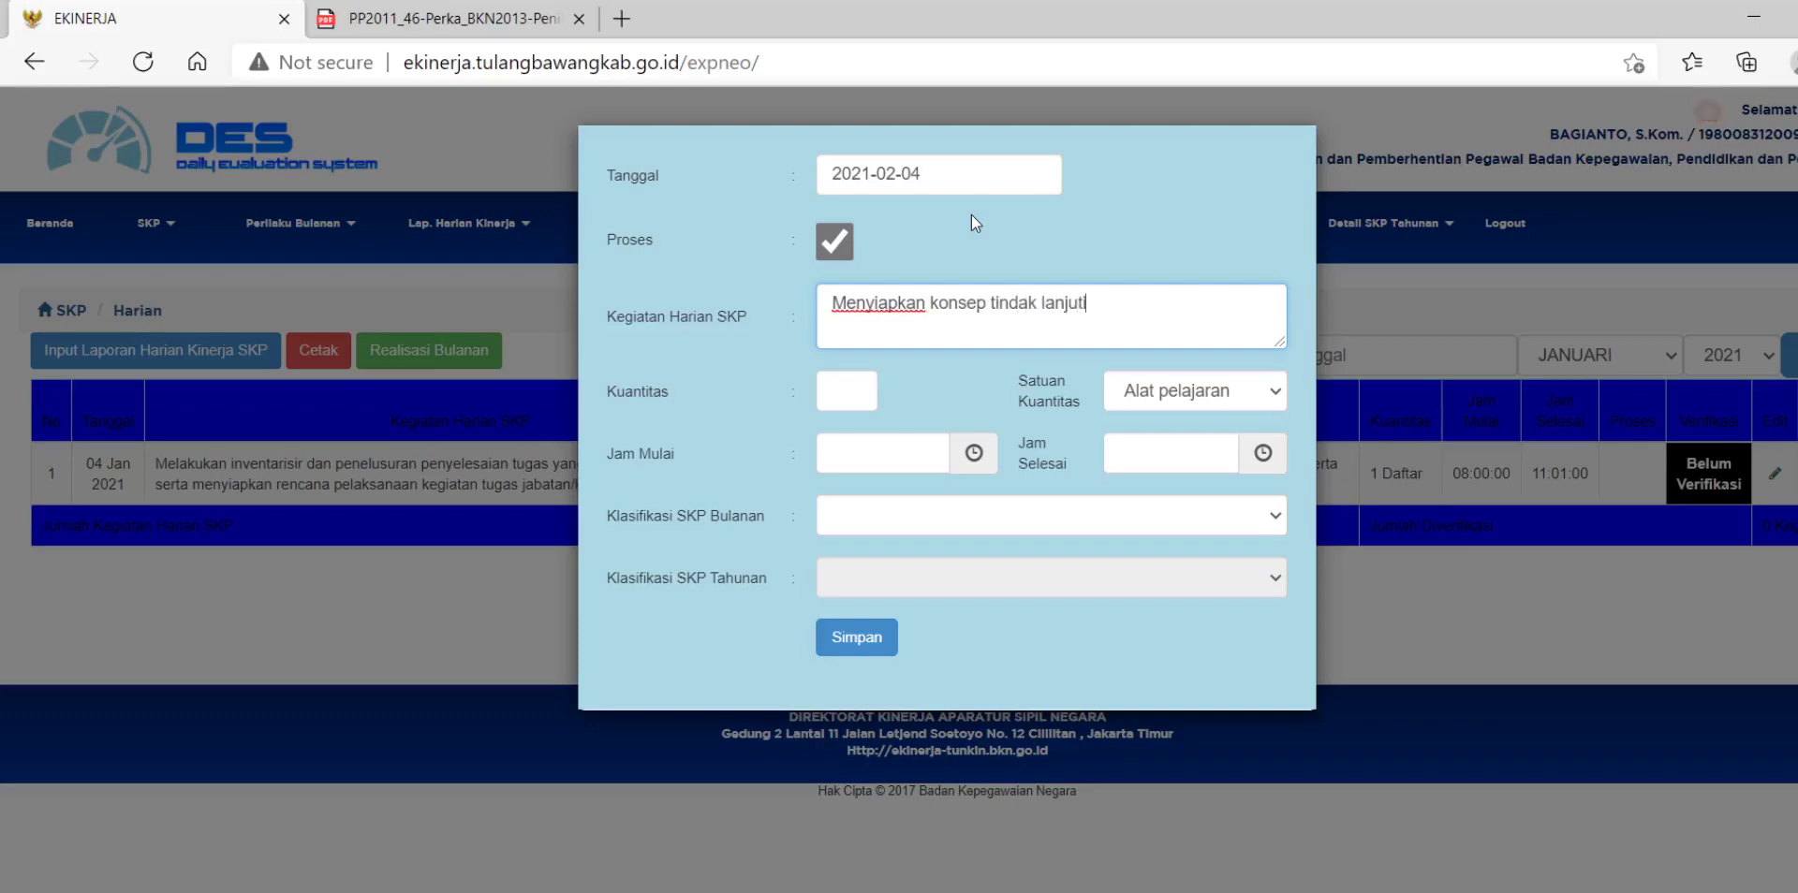
{"action": "type", "text": " rapat T"}
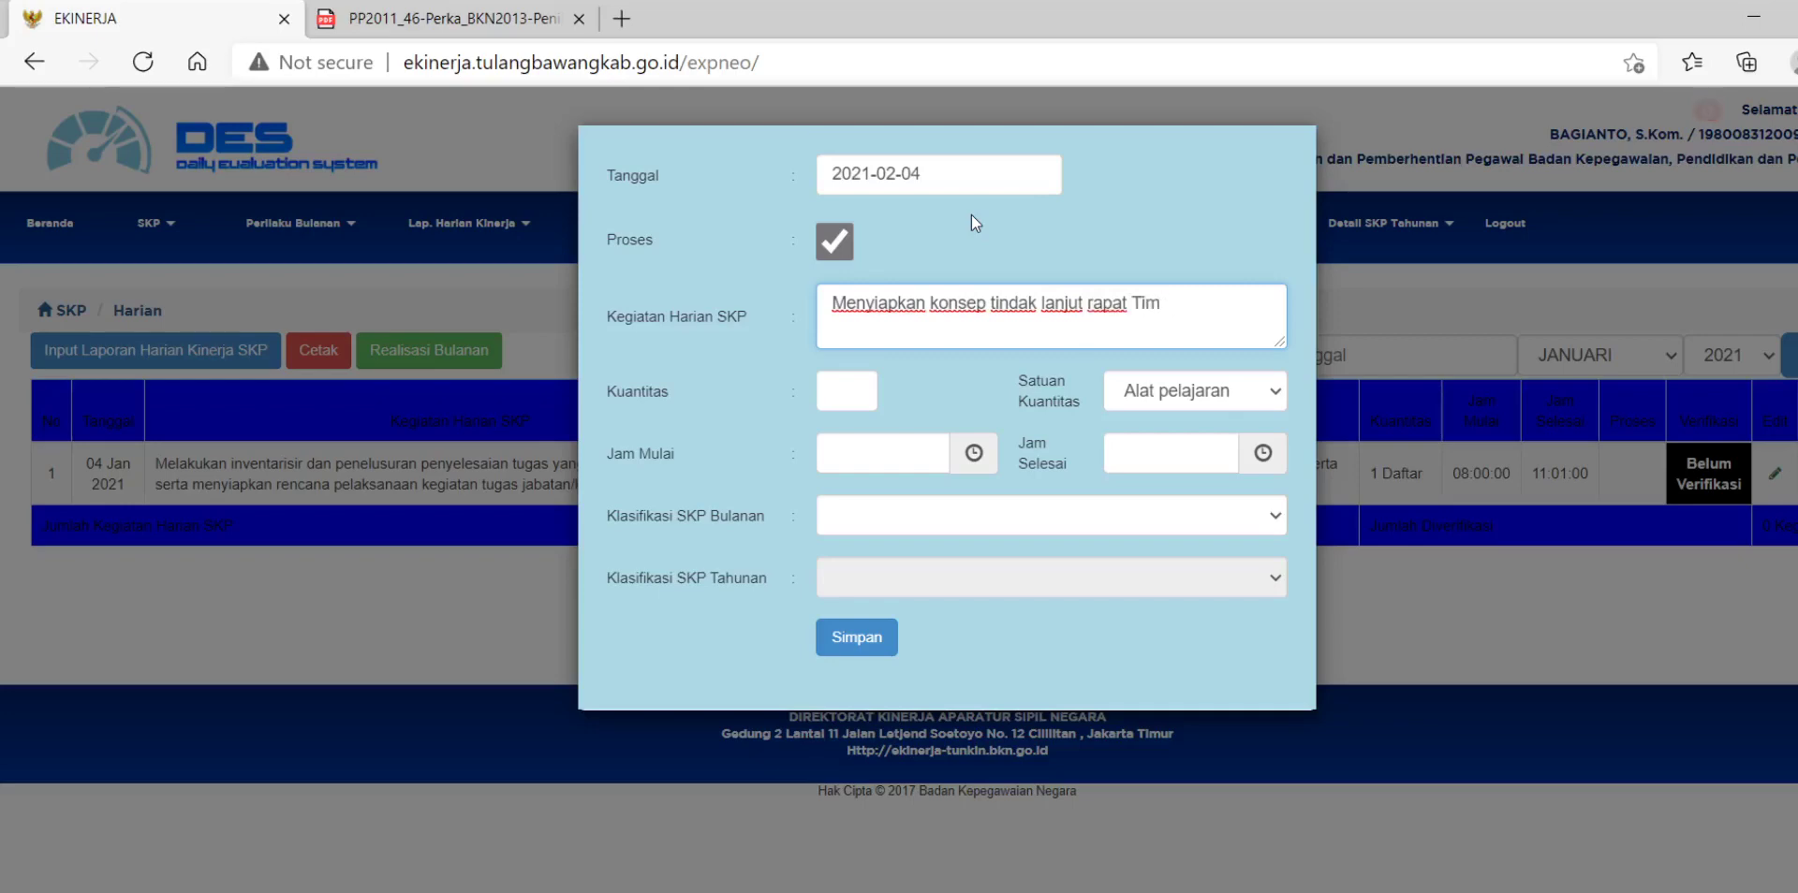
{"action": "type", "text": "im Pertiman"}
{"action": "key", "text": "BackSpace"}
{"action": "type", "text": "bangan Kepegawaian"}
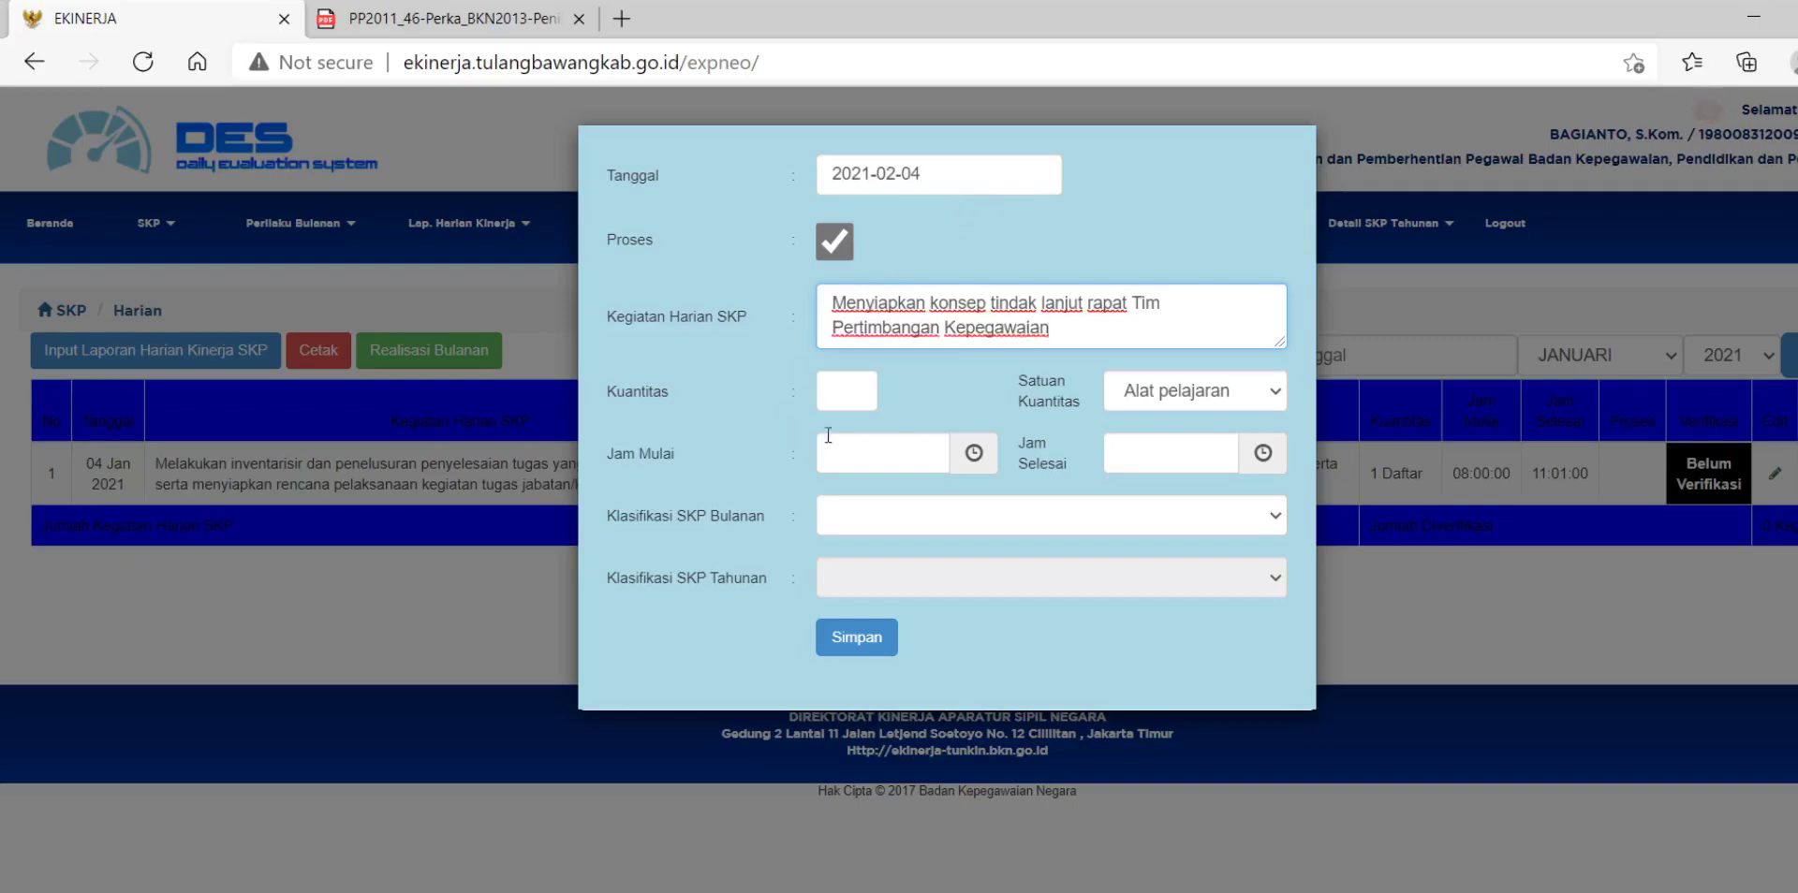
{"action": "left_click", "coordinate": [849, 395]}
{"action": "type", "text": "1"}
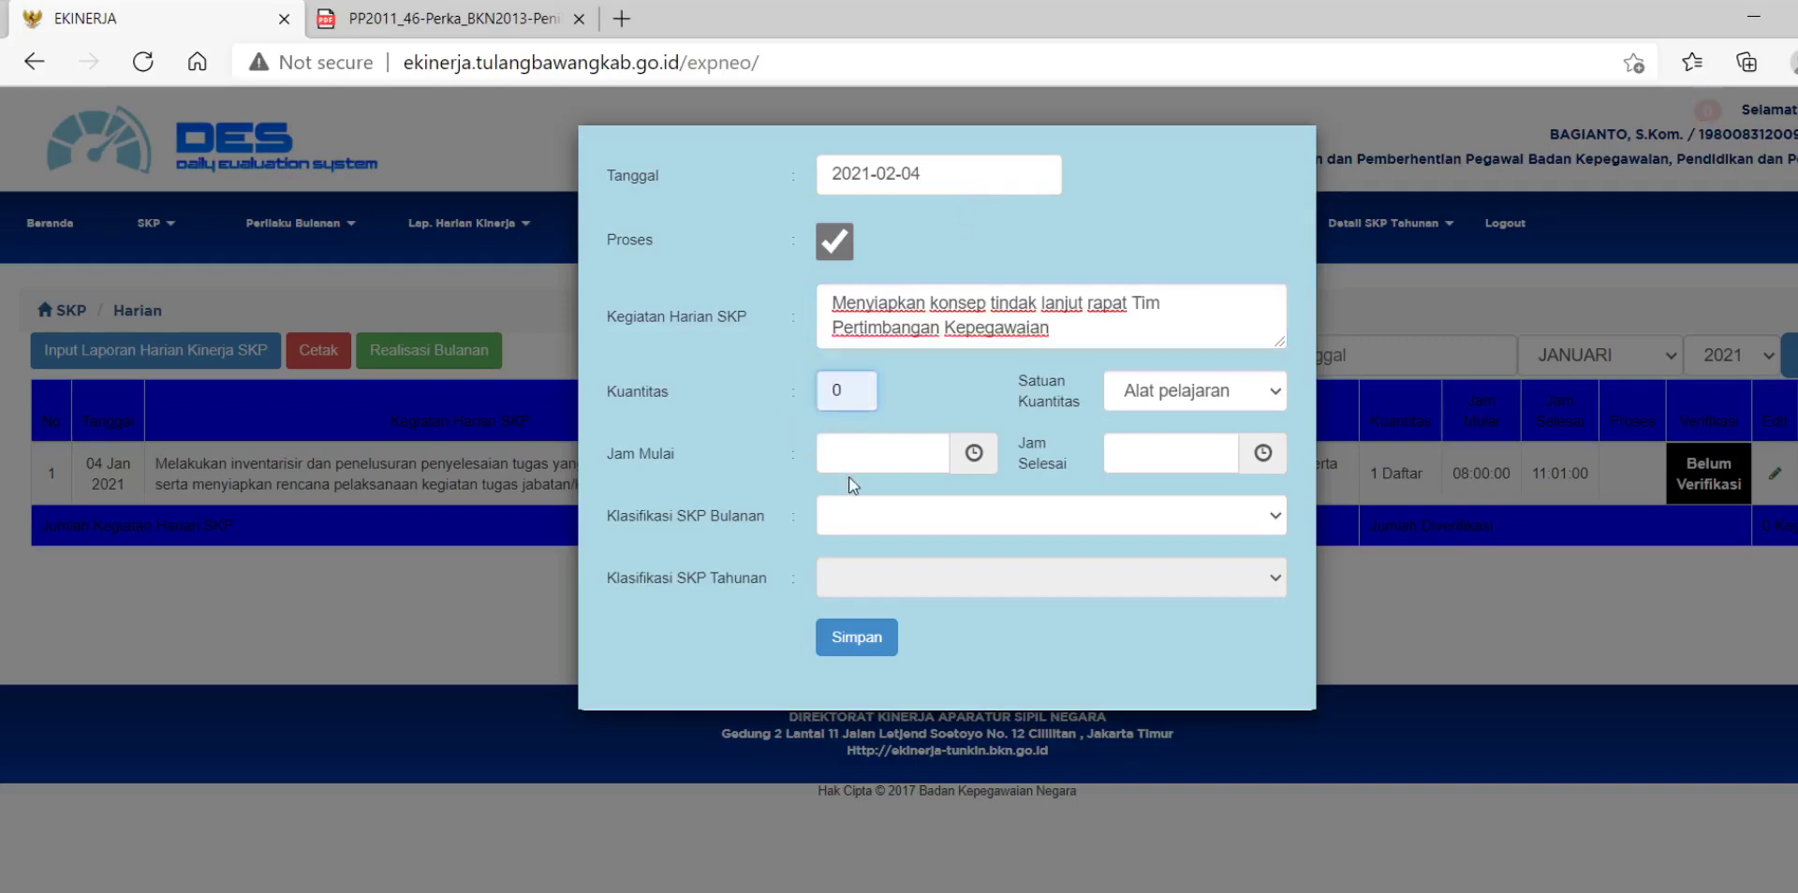
Set the report's quantity to 0 Berkas, with Jam Mulai at 14:00 and Jam Selesai at 15:00
{"action": "type", "text": "0"}
{"action": "key", "text": "Tab"}
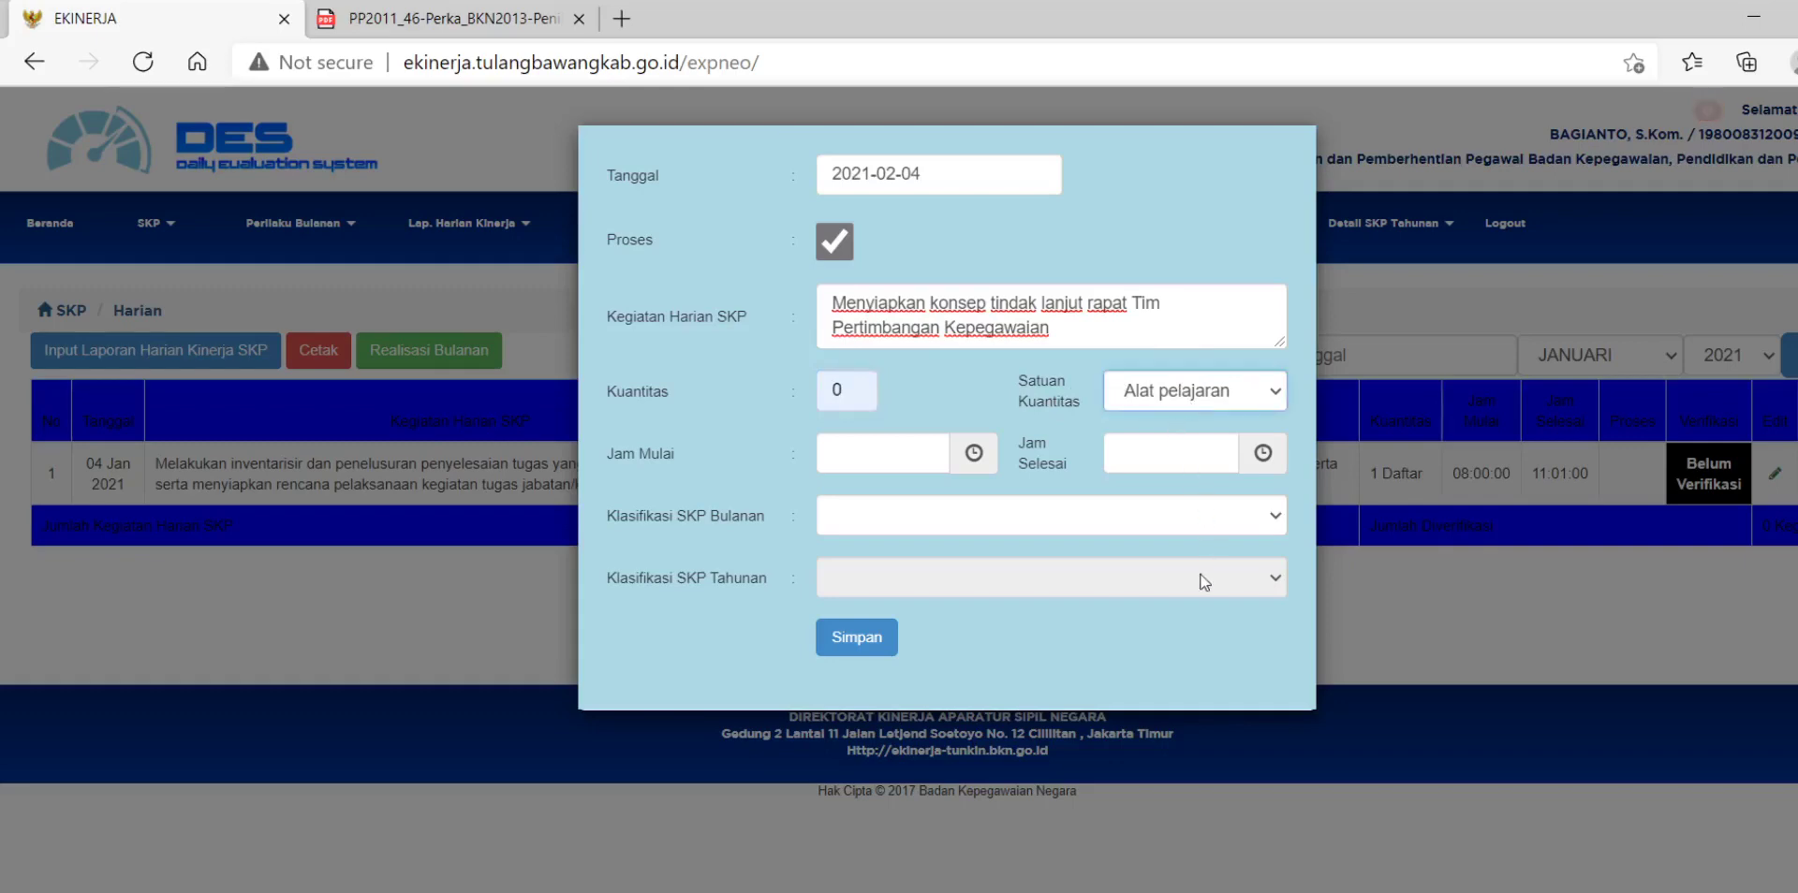
{"action": "key", "text": "b"}
{"action": "left_click", "coordinate": [873, 463]}
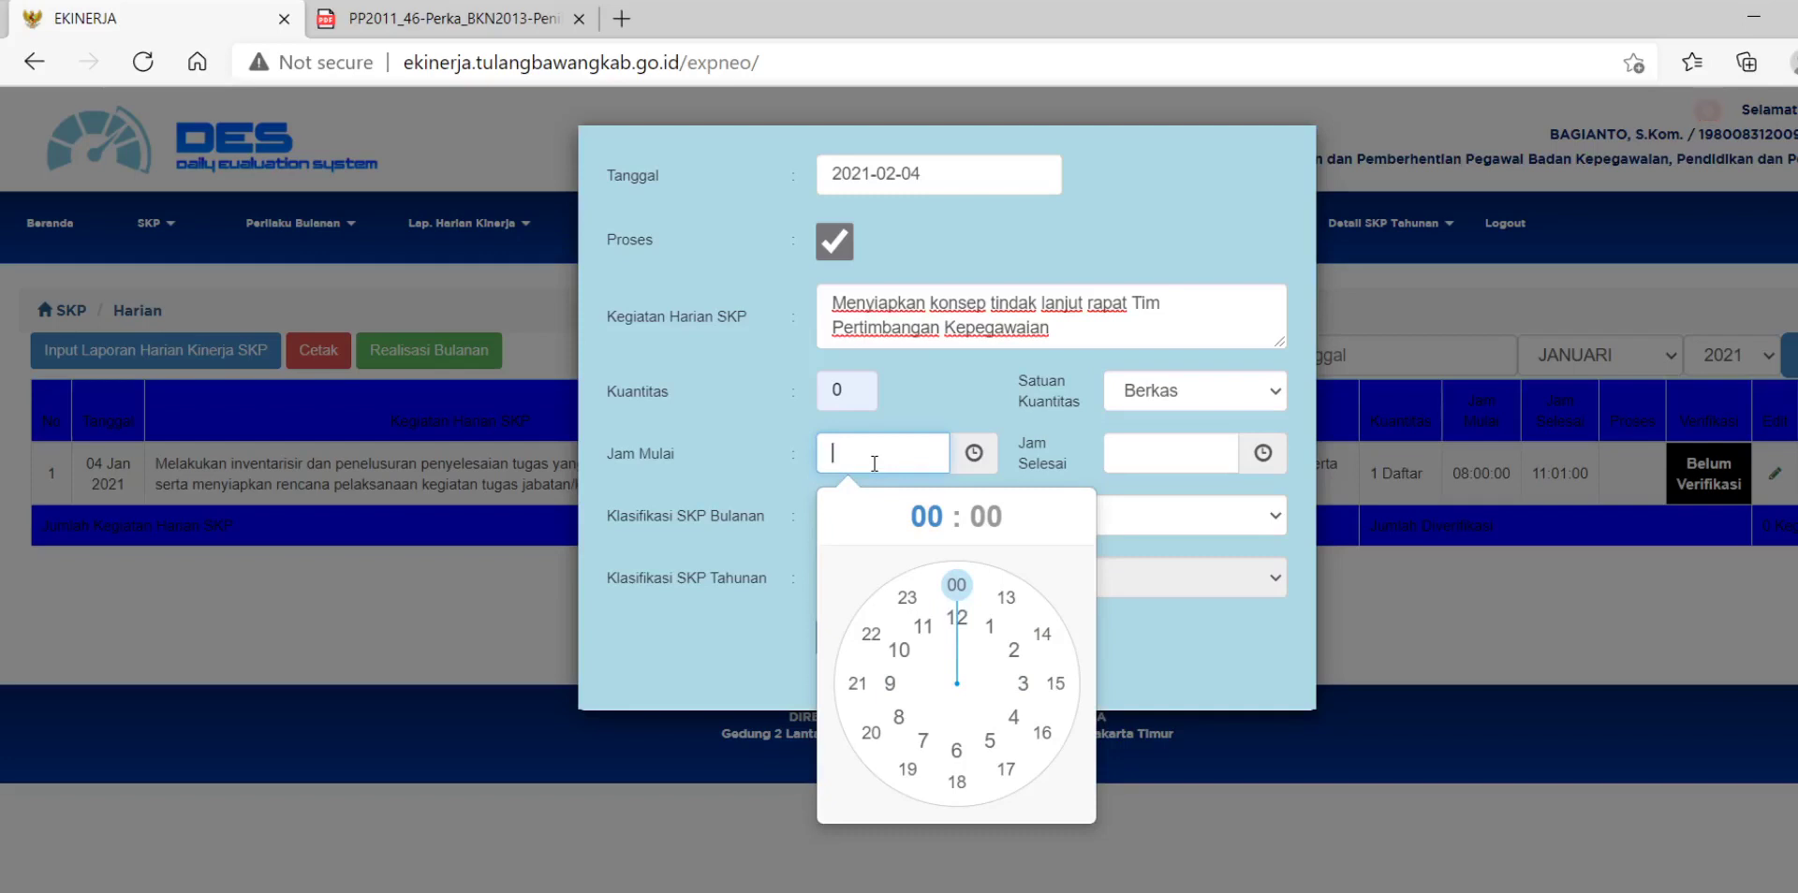
{"action": "type", "text": "14:00"}
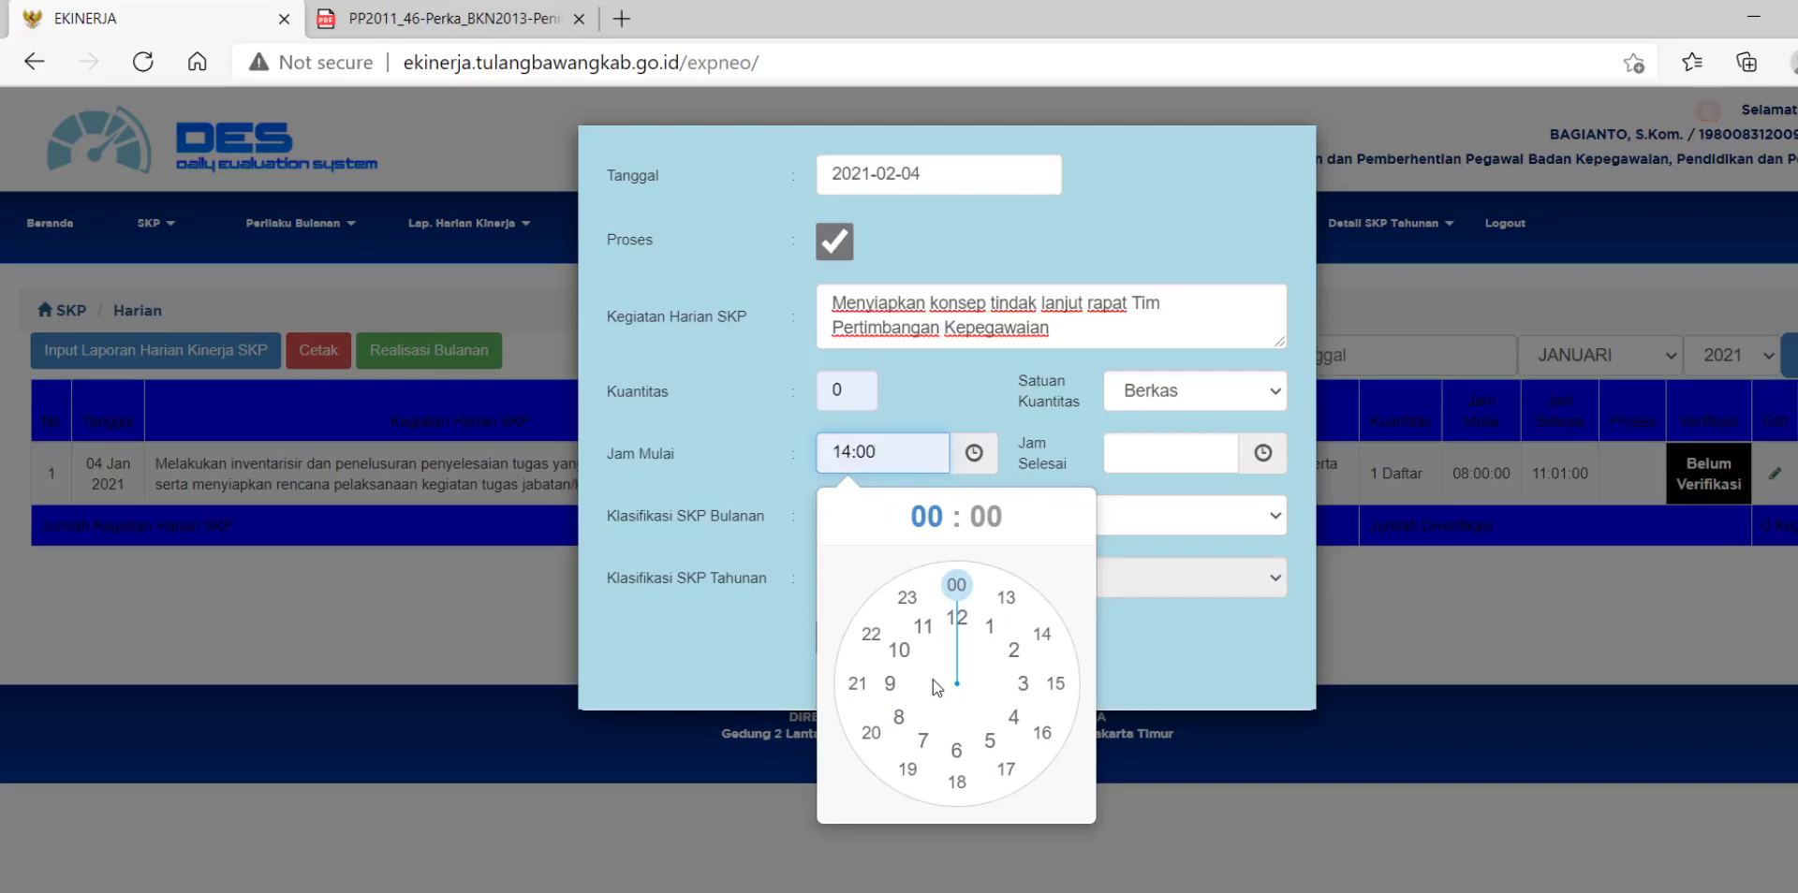
{"action": "left_click", "coordinate": [1149, 454]}
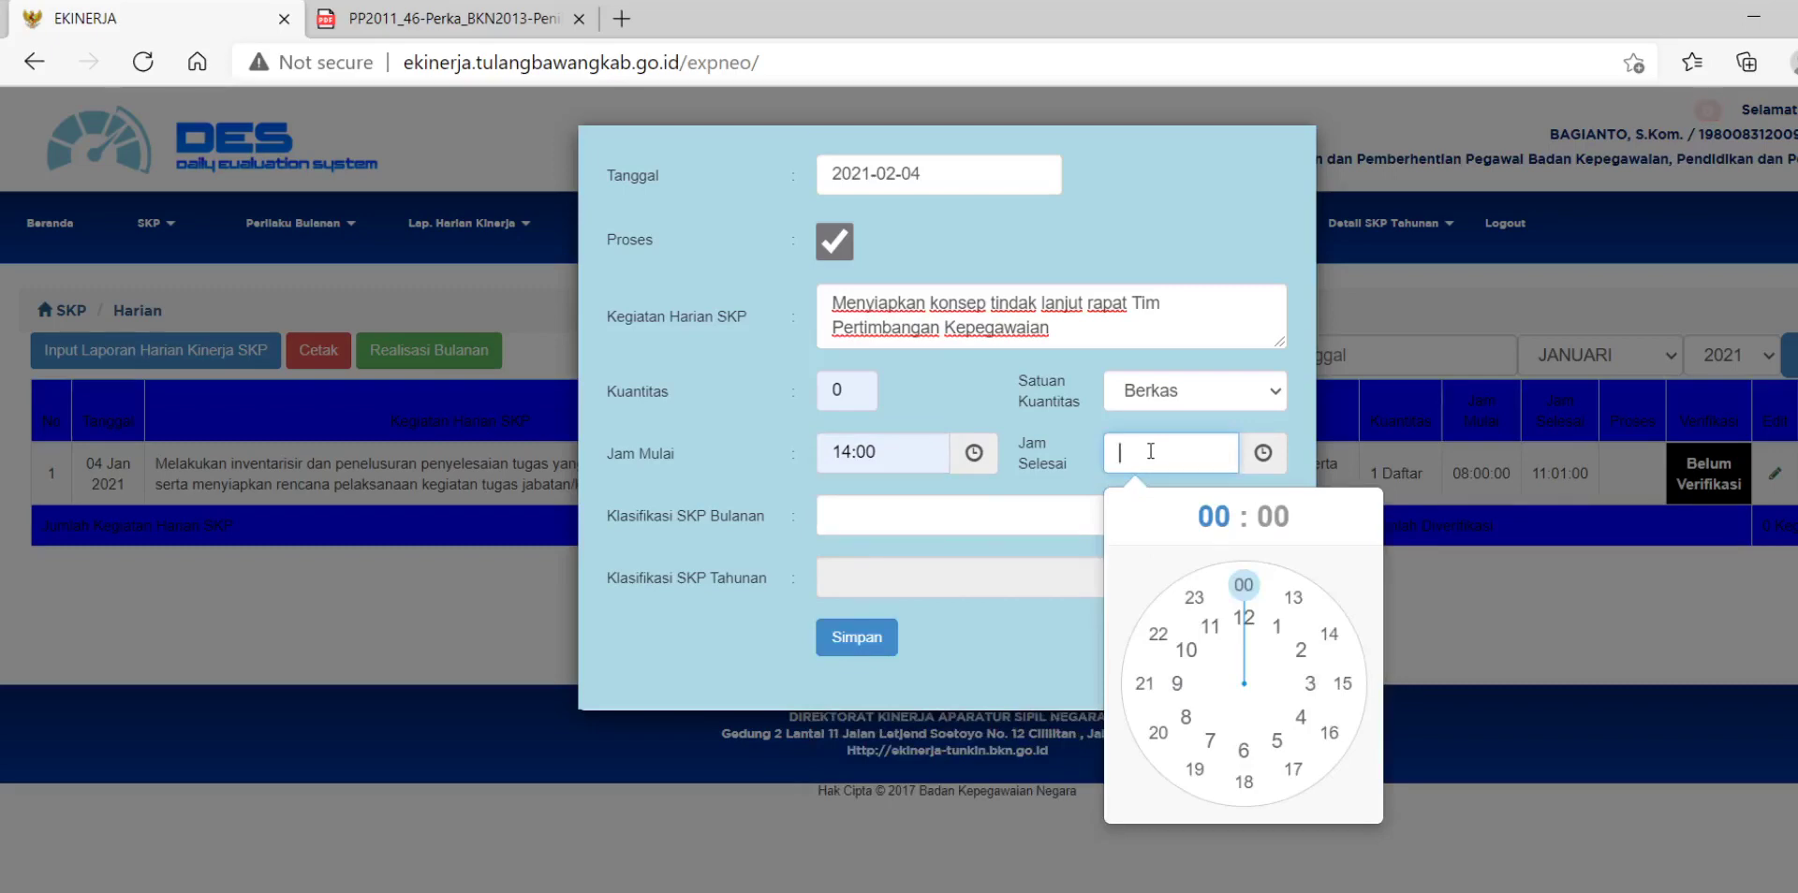
{"action": "left_click", "coordinate": [1156, 536]}
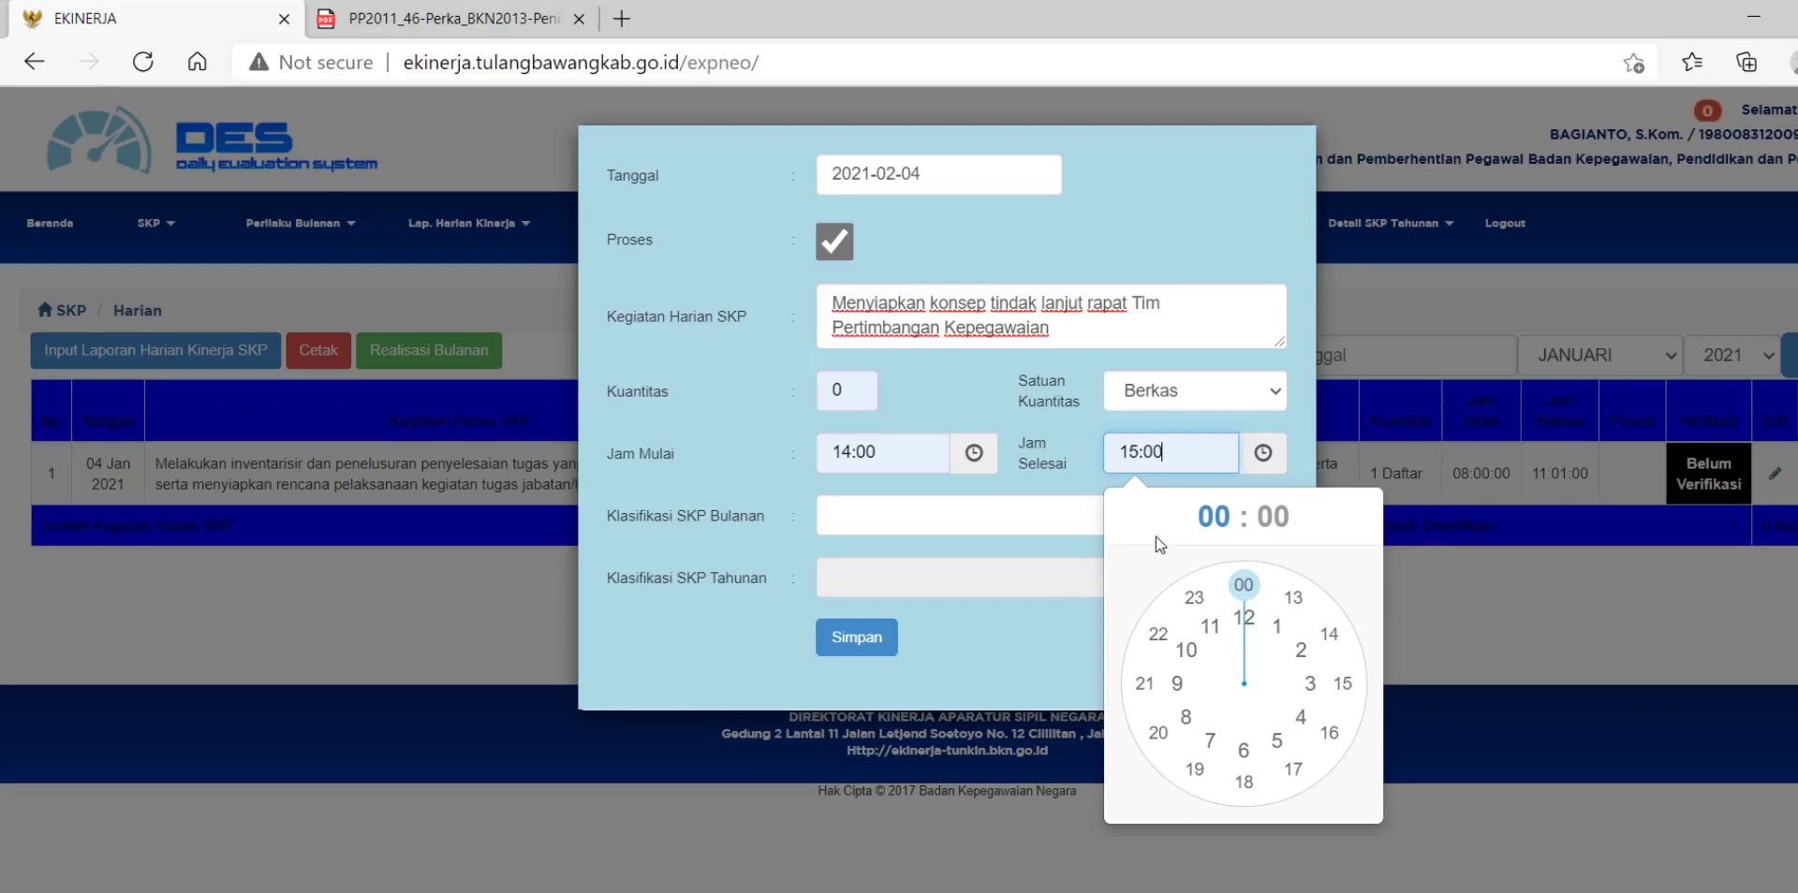
{"action": "left_click", "coordinate": [1342, 684]}
{"action": "left_click", "coordinate": [1245, 583]}
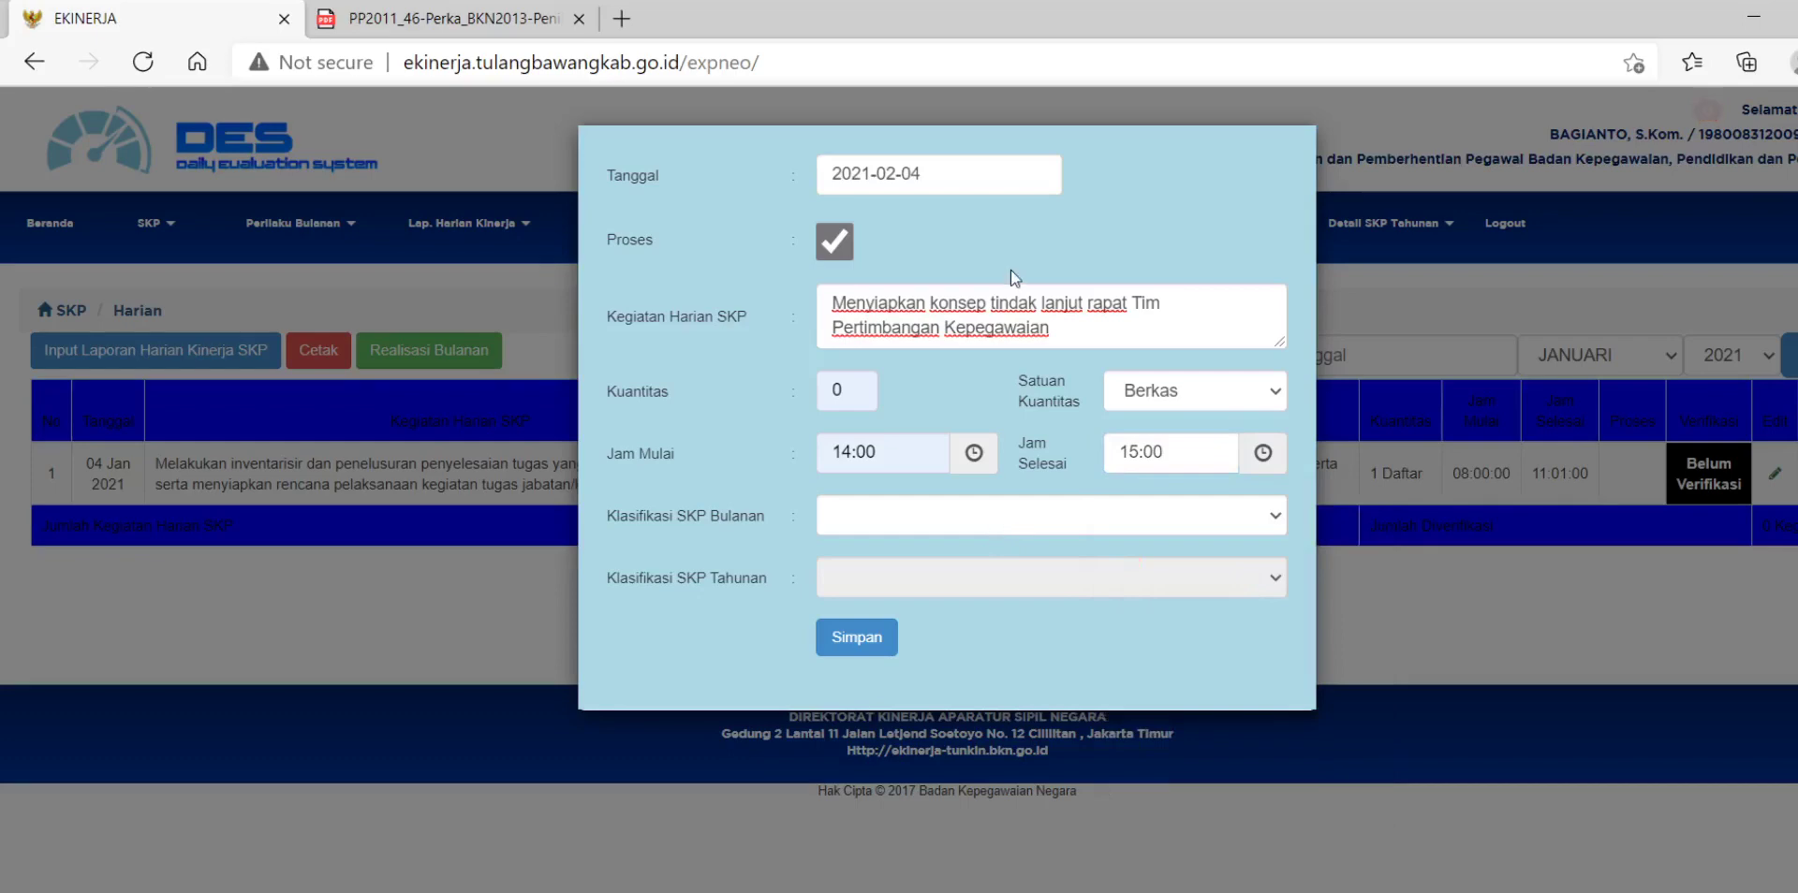
Change Tanggal to 2021-01-04 and save the report with Klasifikasi SKP Bulanan "Menyiapkan dan memfasilitasi rapat Tim Pertimbangan Kepegawaian"
{"action": "left_click", "coordinate": [941, 173]}
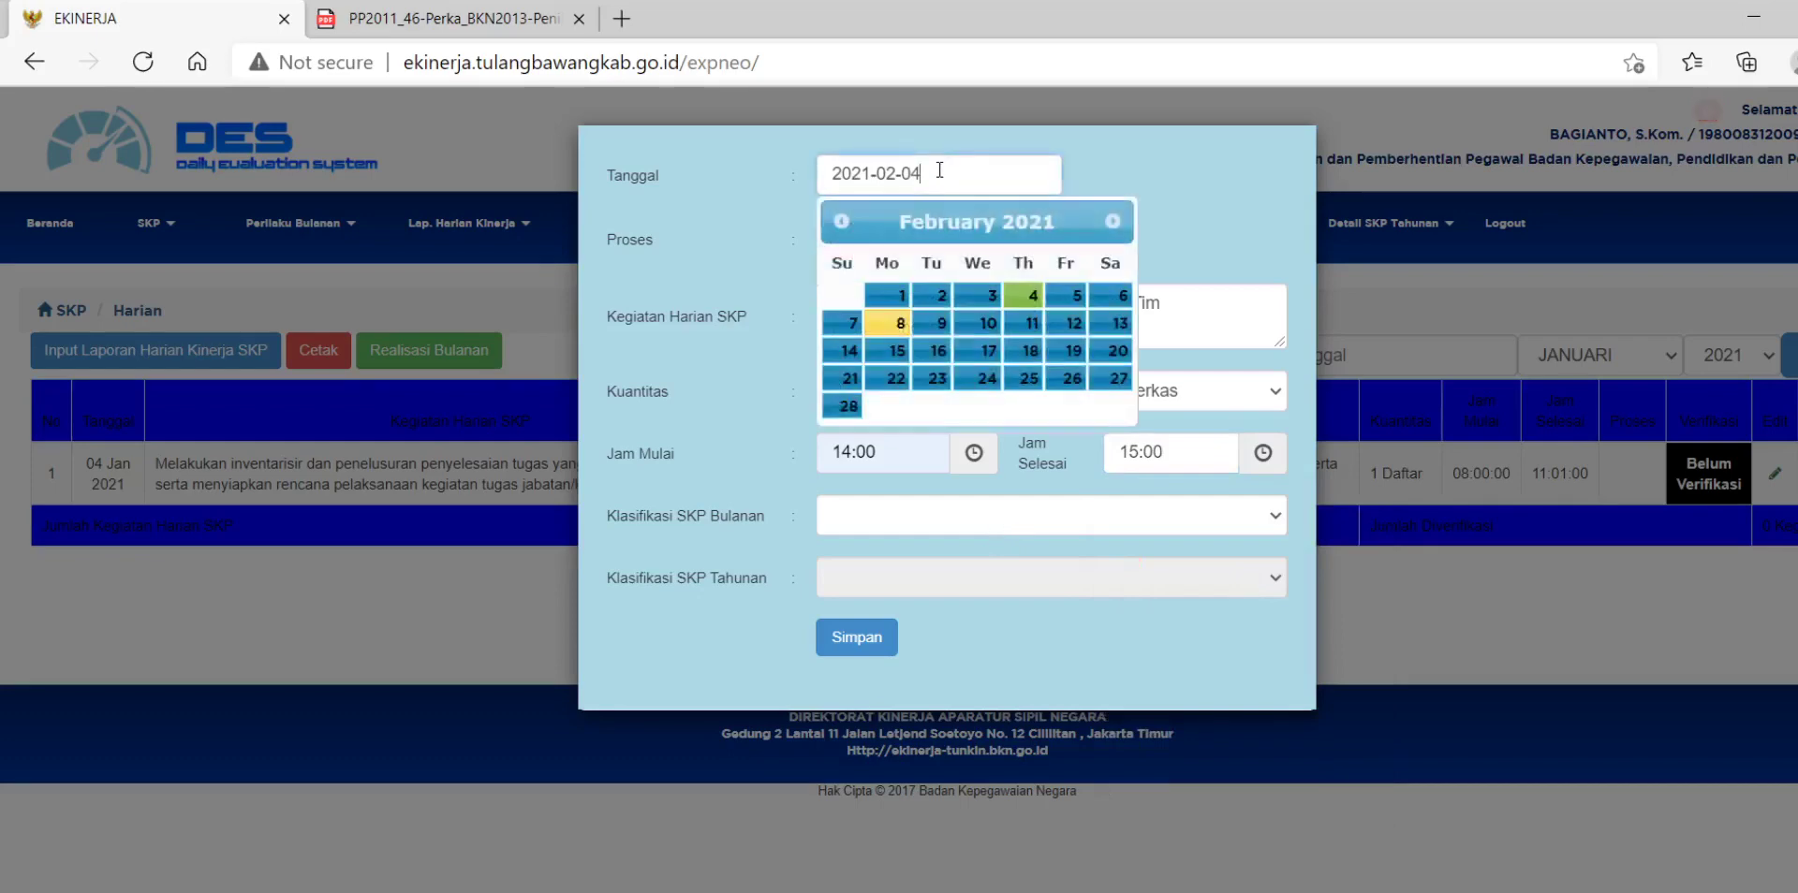
{"action": "left_click", "coordinate": [840, 221]}
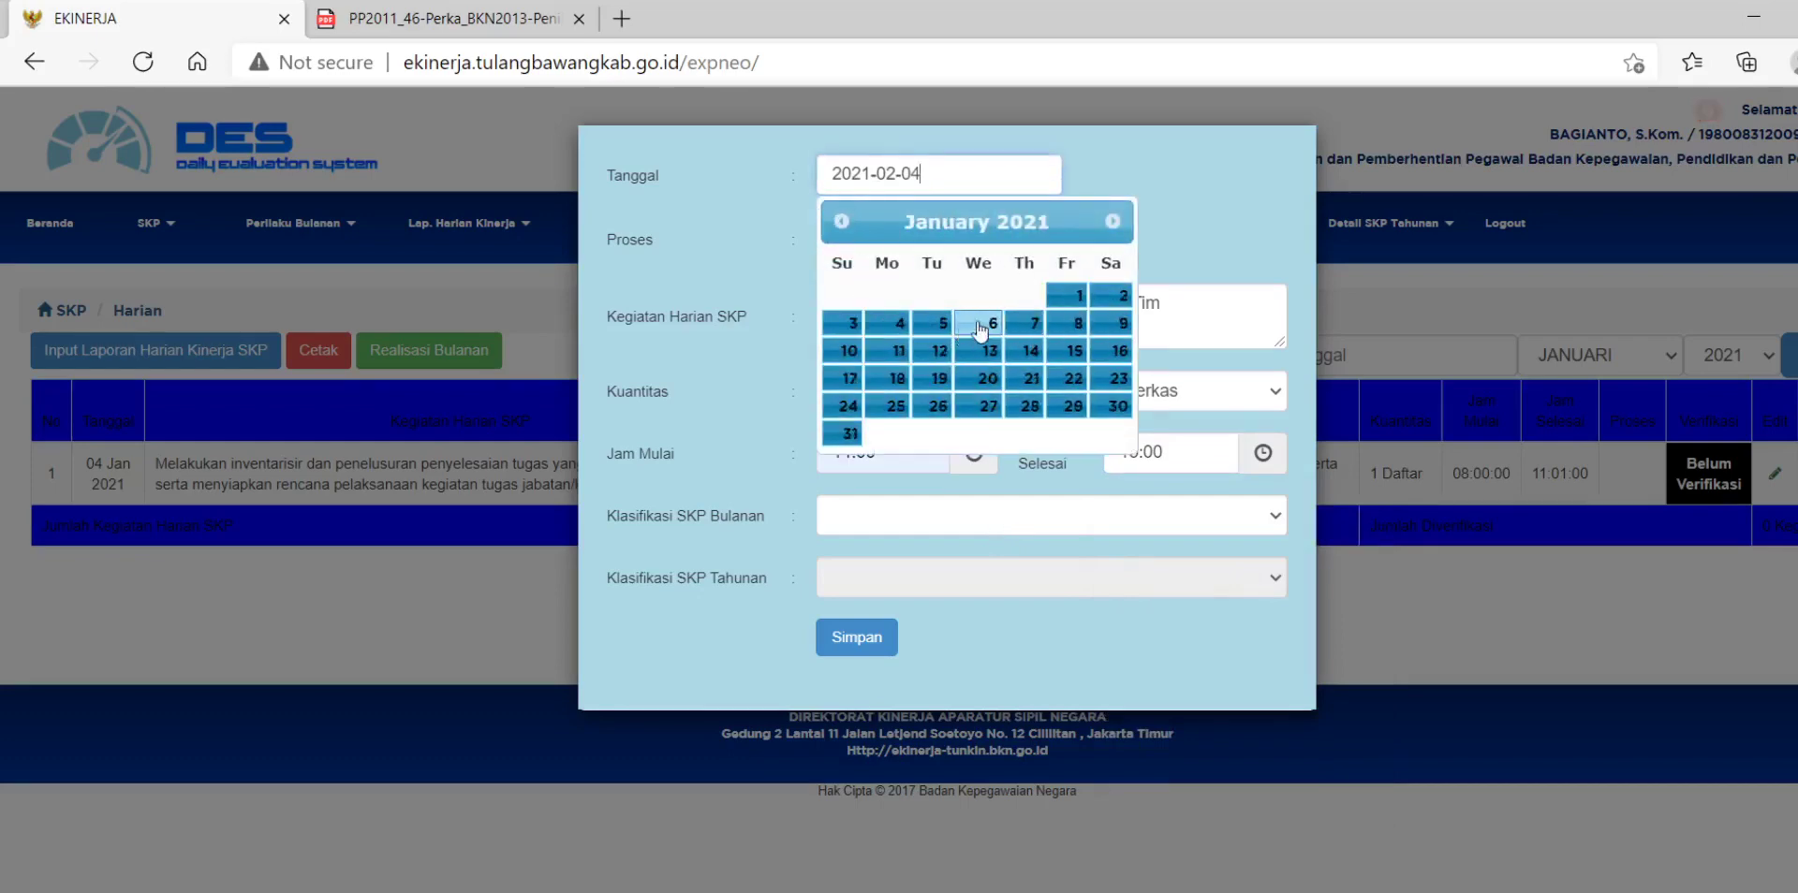
{"action": "left_click", "coordinate": [901, 326]}
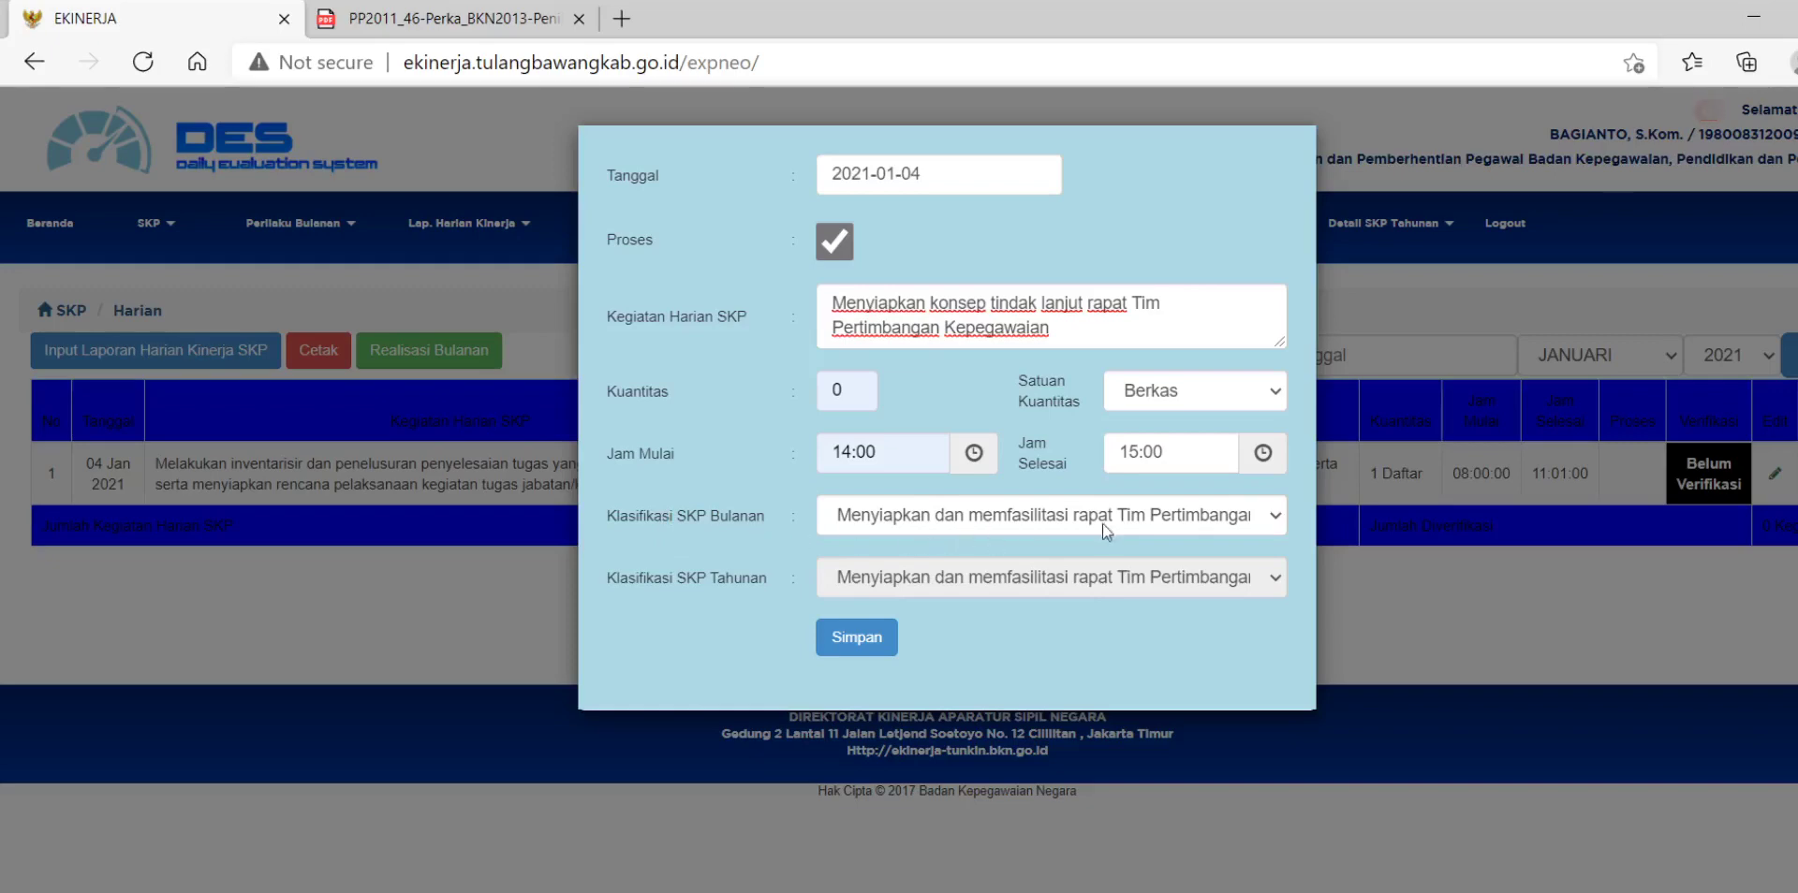
{"action": "left_click", "coordinate": [863, 642]}
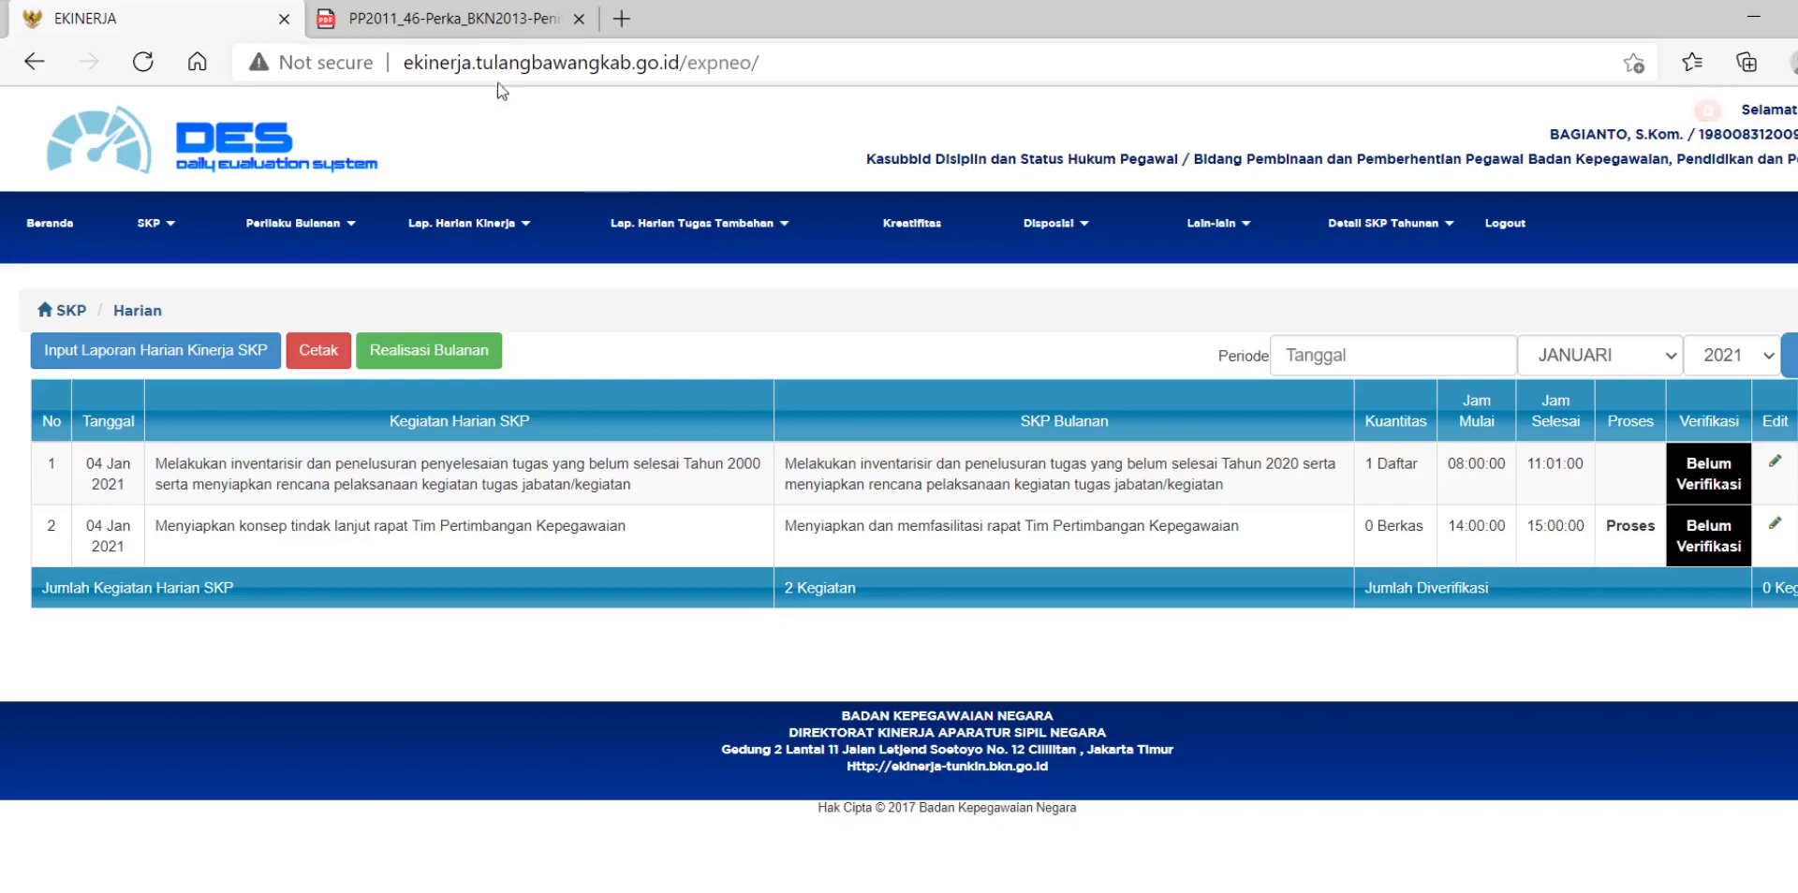
Find and read section E, Penilaian Tugas Tambahan, with its scoring table in the BKN 2013 regulation PDF
{"action": "left_click", "coordinate": [477, 23]}
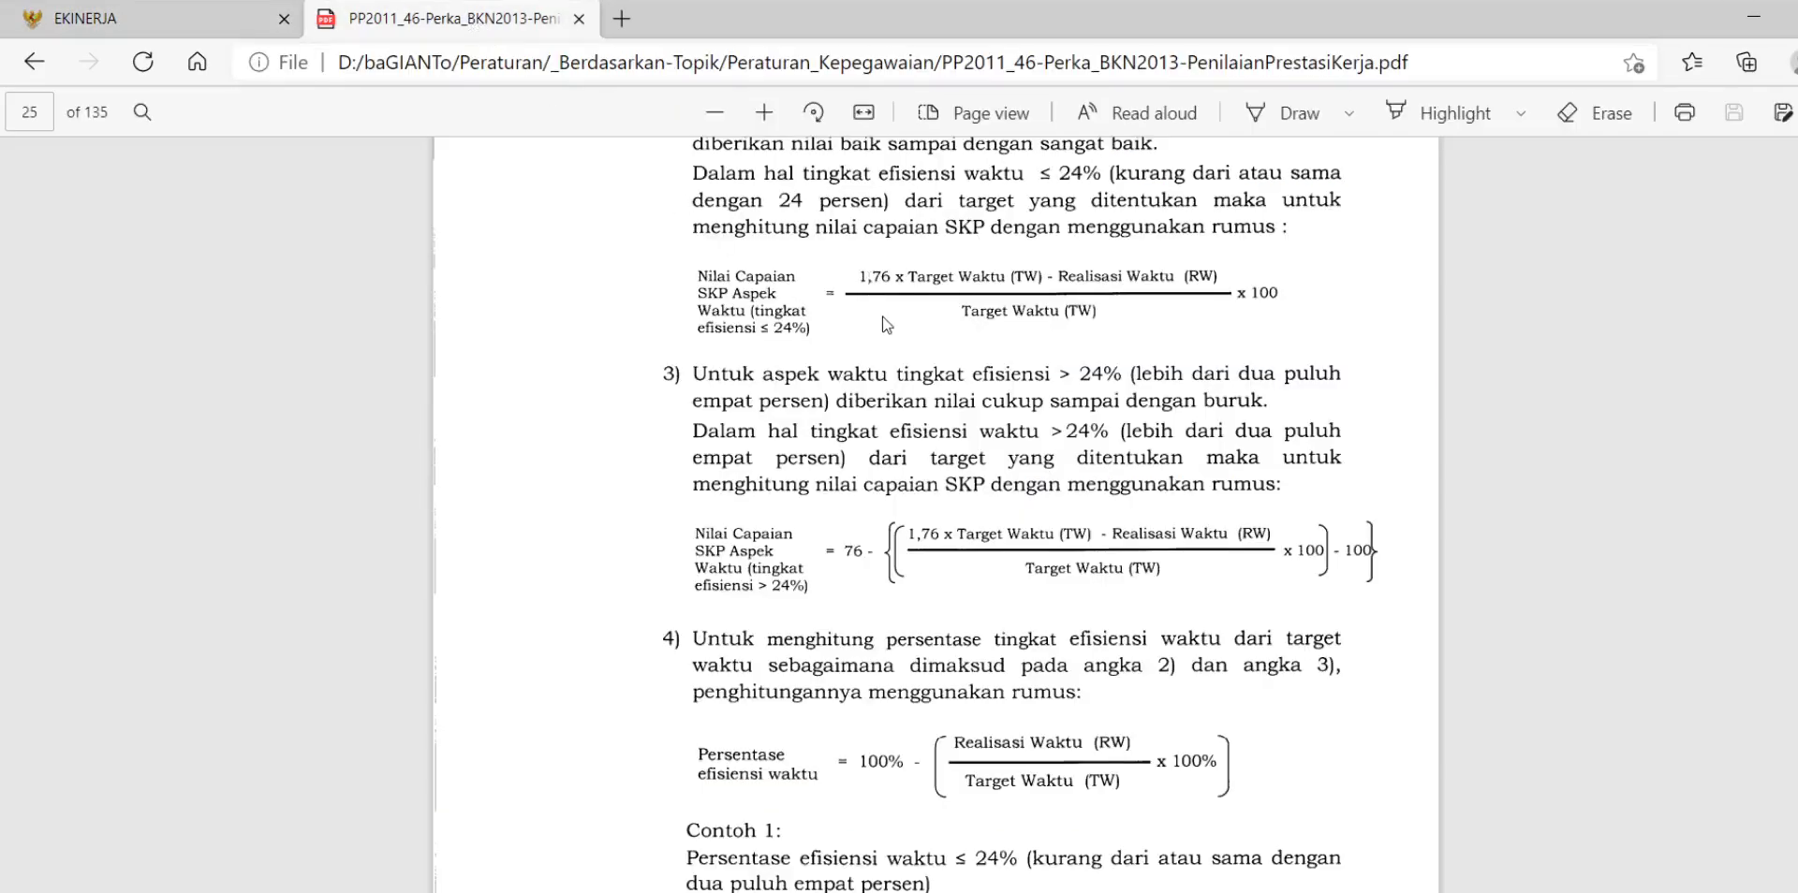
{"action": "scroll", "coordinate": [887, 325], "scroll_direction": "down", "scroll_amount": 12}
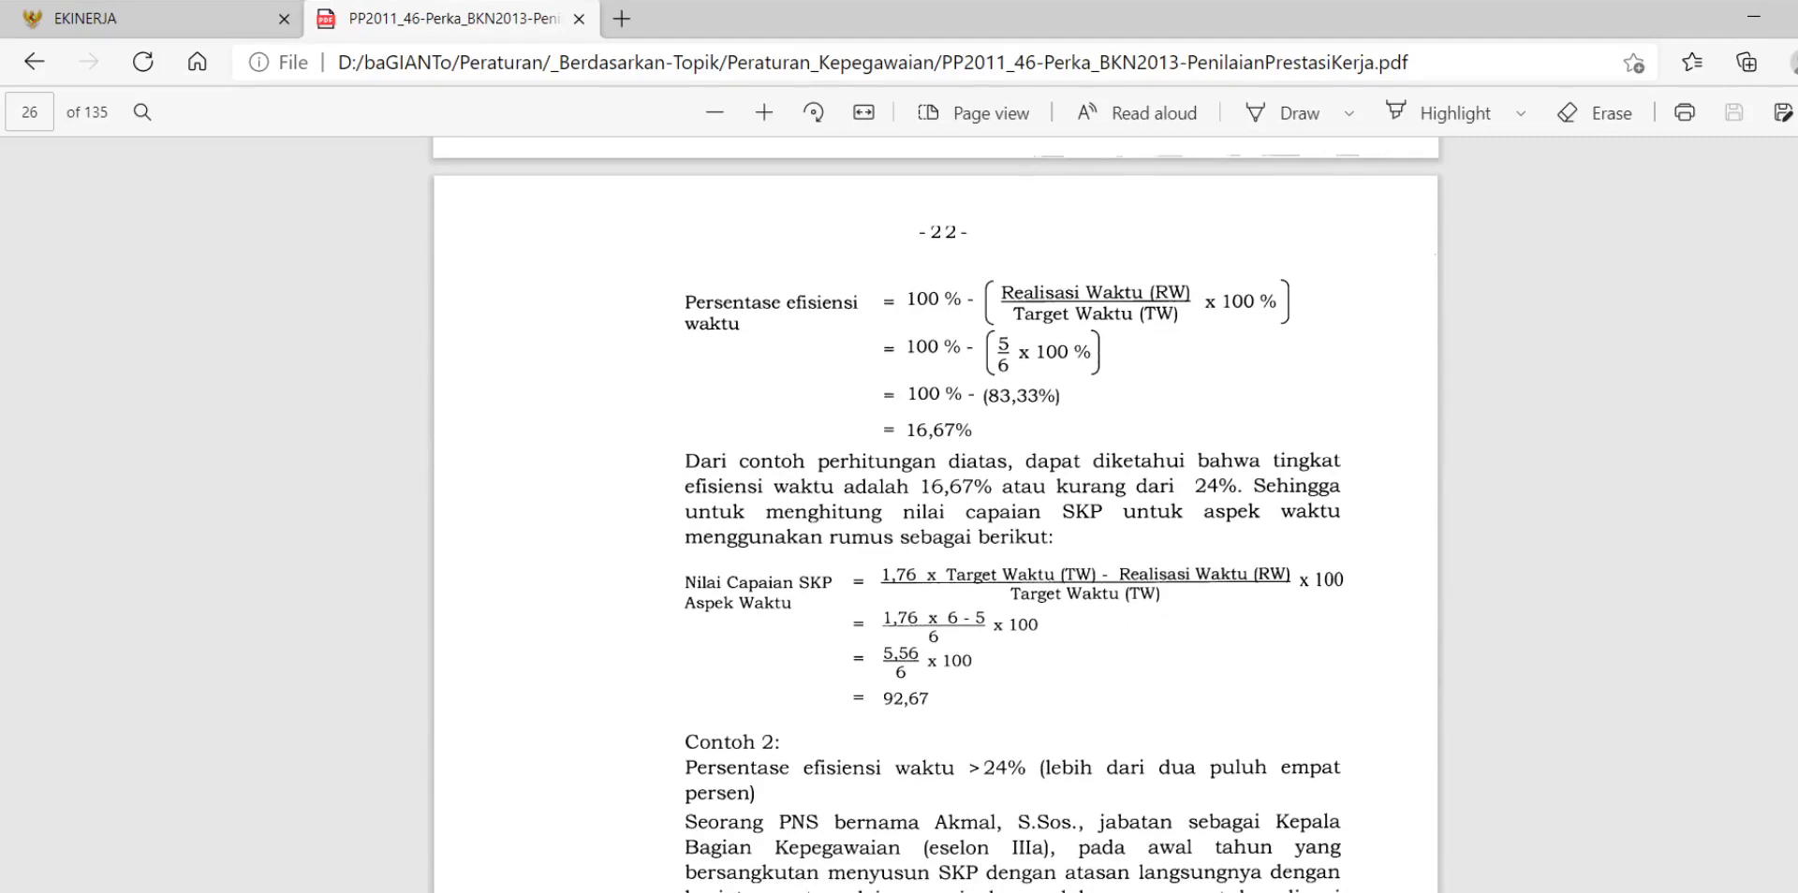
{"action": "scroll", "coordinate": [936, 515], "scroll_direction": "down", "scroll_amount": 20}
{"action": "scroll", "coordinate": [937, 515], "scroll_direction": "down", "scroll_amount": 20}
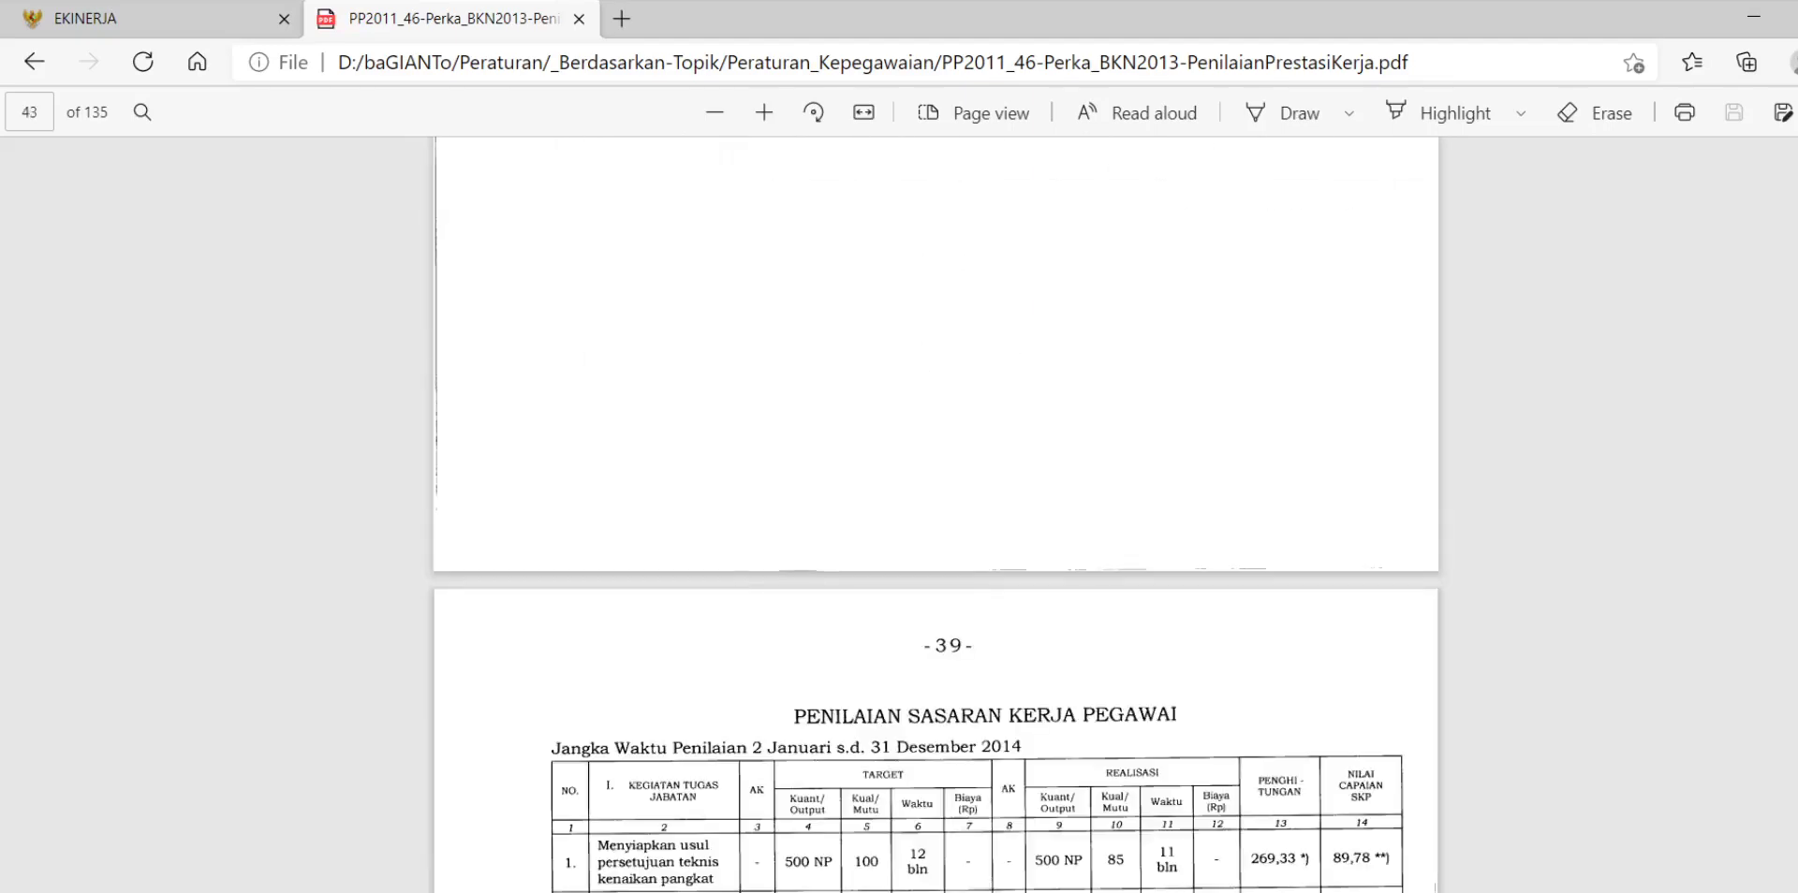
{"action": "scroll", "coordinate": [937, 515], "scroll_direction": "down", "scroll_amount": 12}
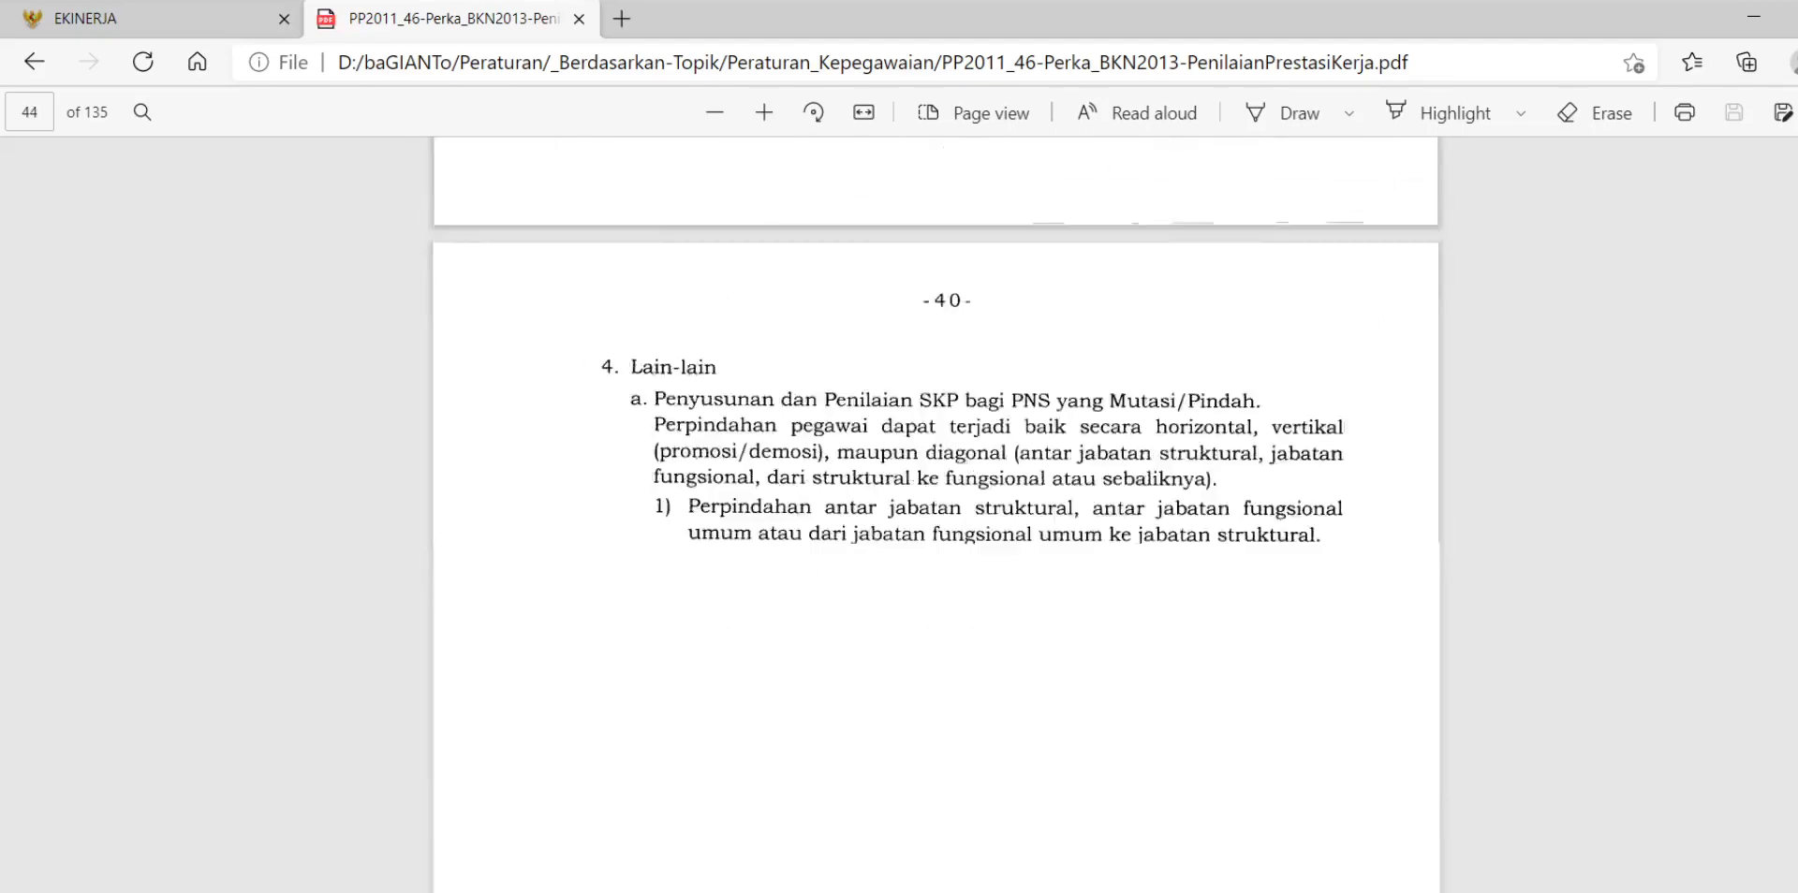
{"action": "scroll", "coordinate": [937, 515], "scroll_direction": "down", "scroll_amount": 20}
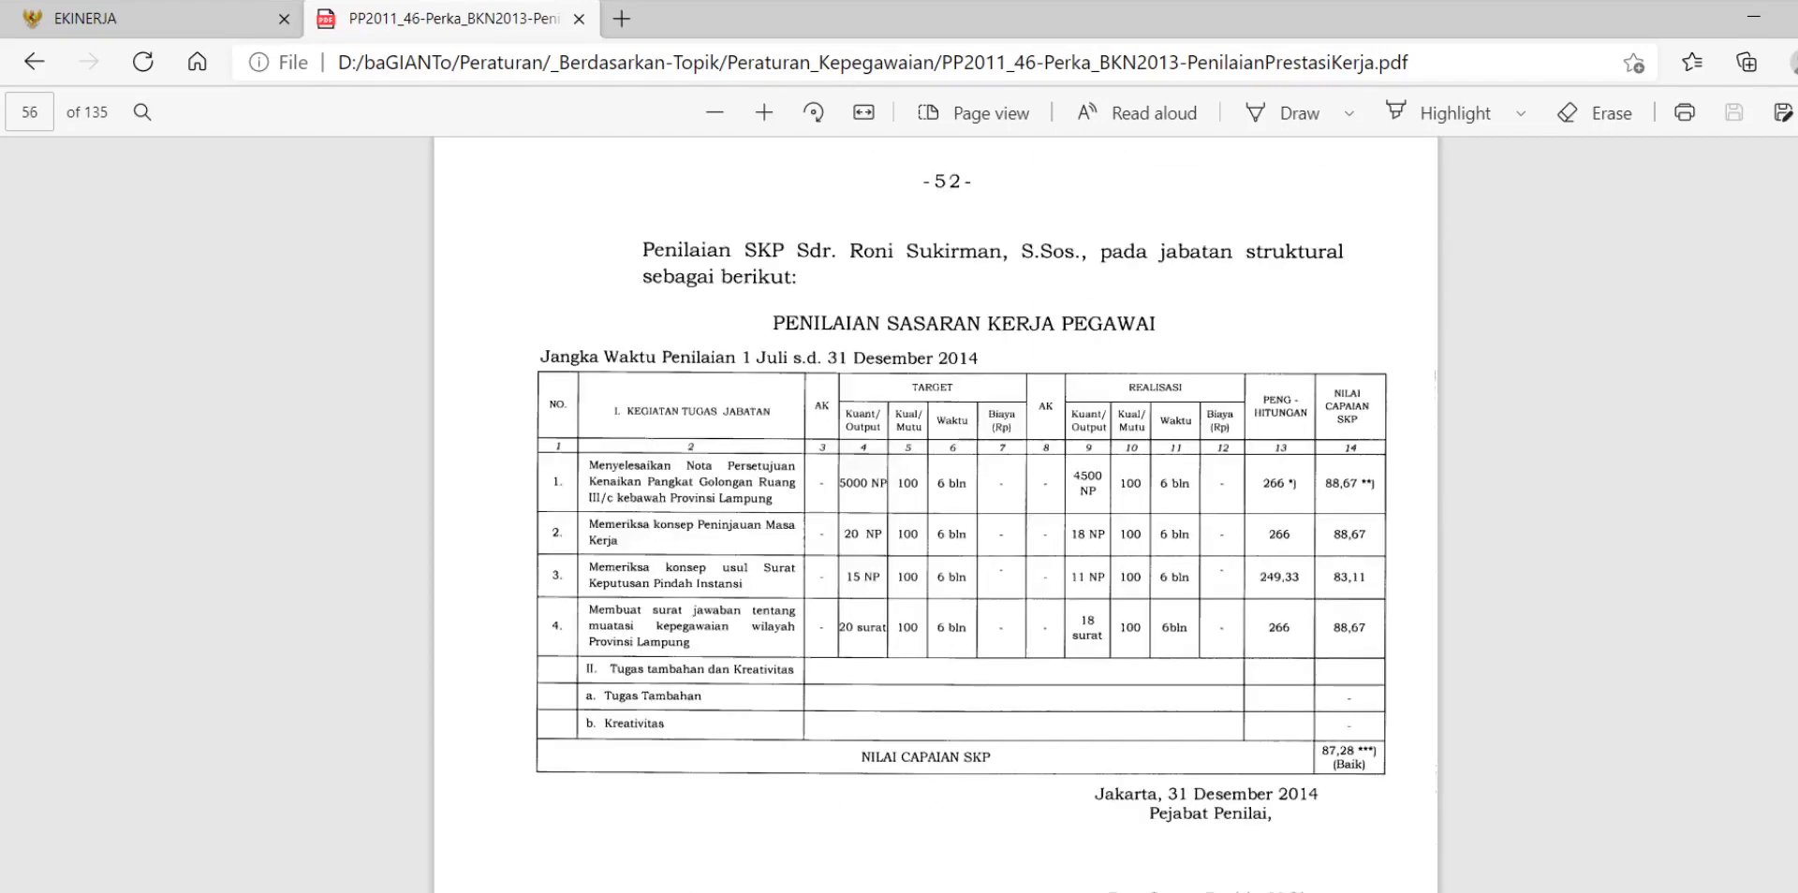
{"action": "scroll", "coordinate": [937, 515], "scroll_direction": "down", "scroll_amount": 20}
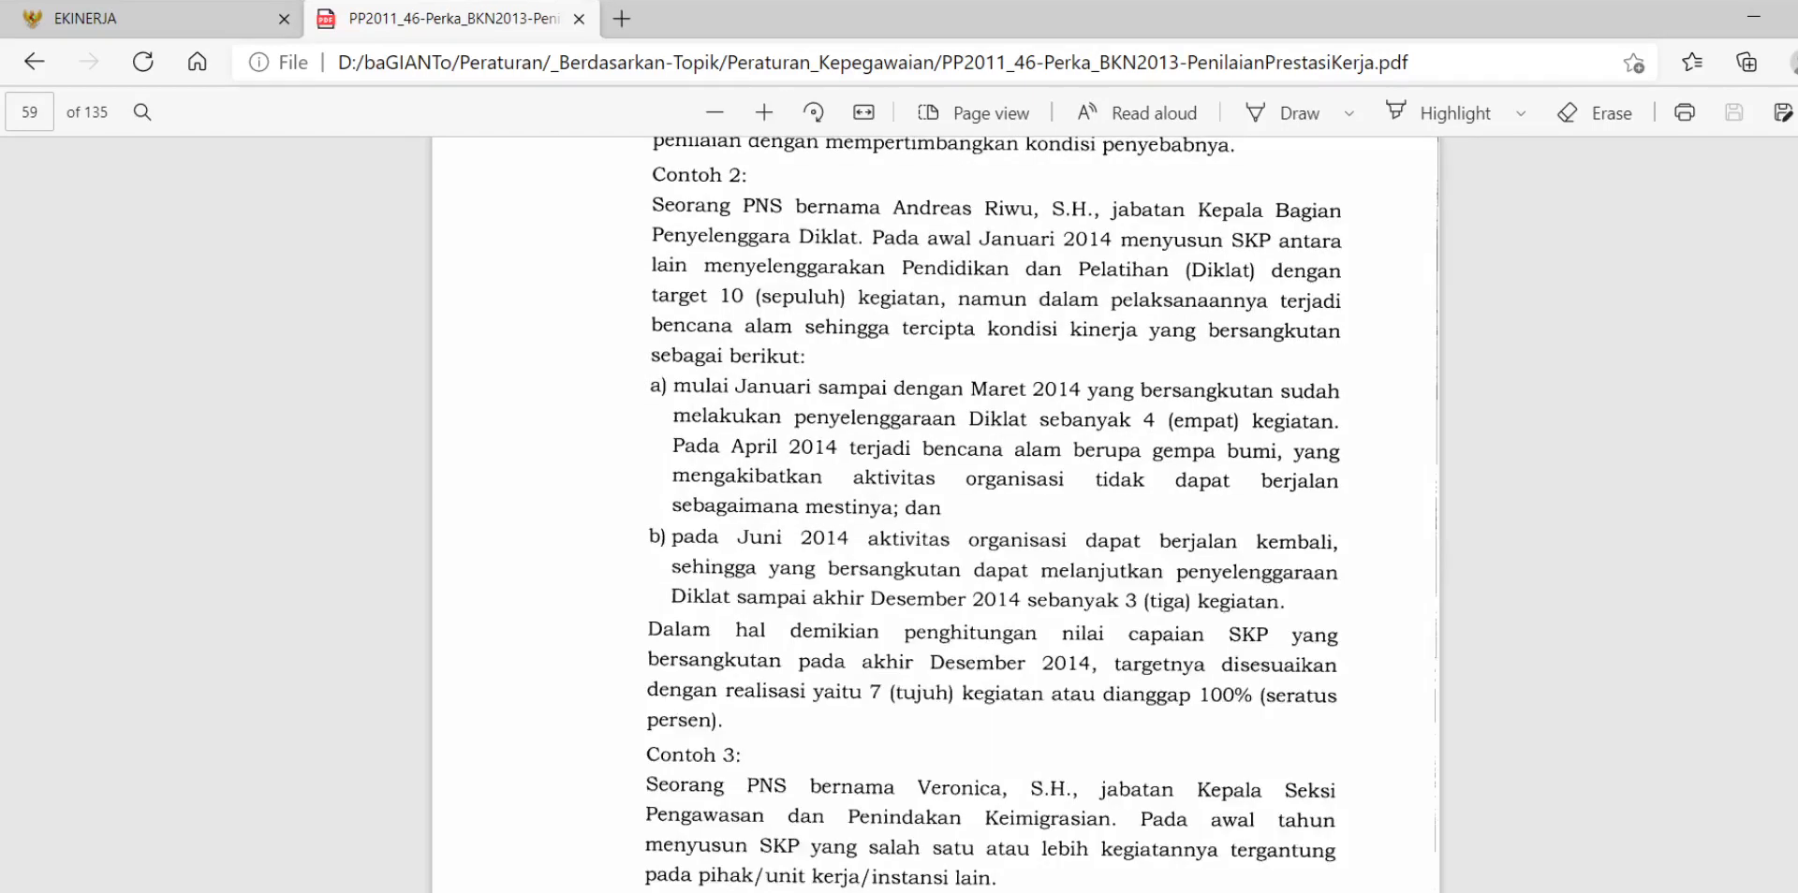
{"action": "scroll", "coordinate": [936, 515], "scroll_direction": "down", "scroll_amount": 10}
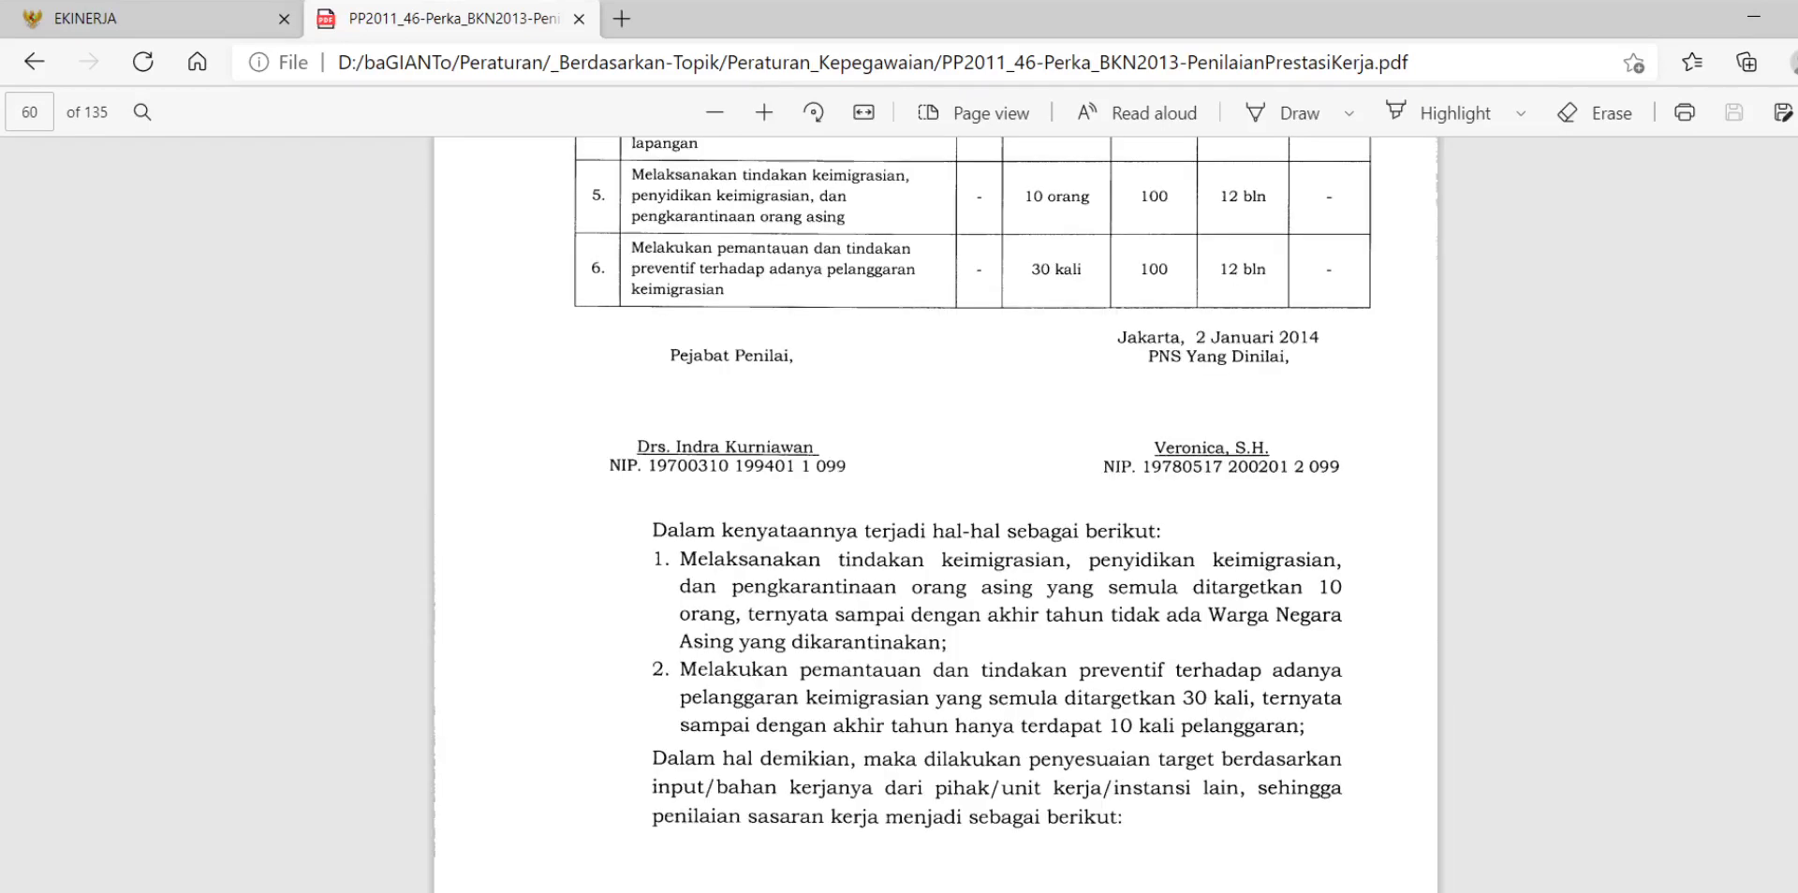
{"action": "scroll", "coordinate": [936, 515], "scroll_direction": "down", "scroll_amount": 10}
{"action": "scroll", "coordinate": [937, 515], "scroll_direction": "down", "scroll_amount": 20}
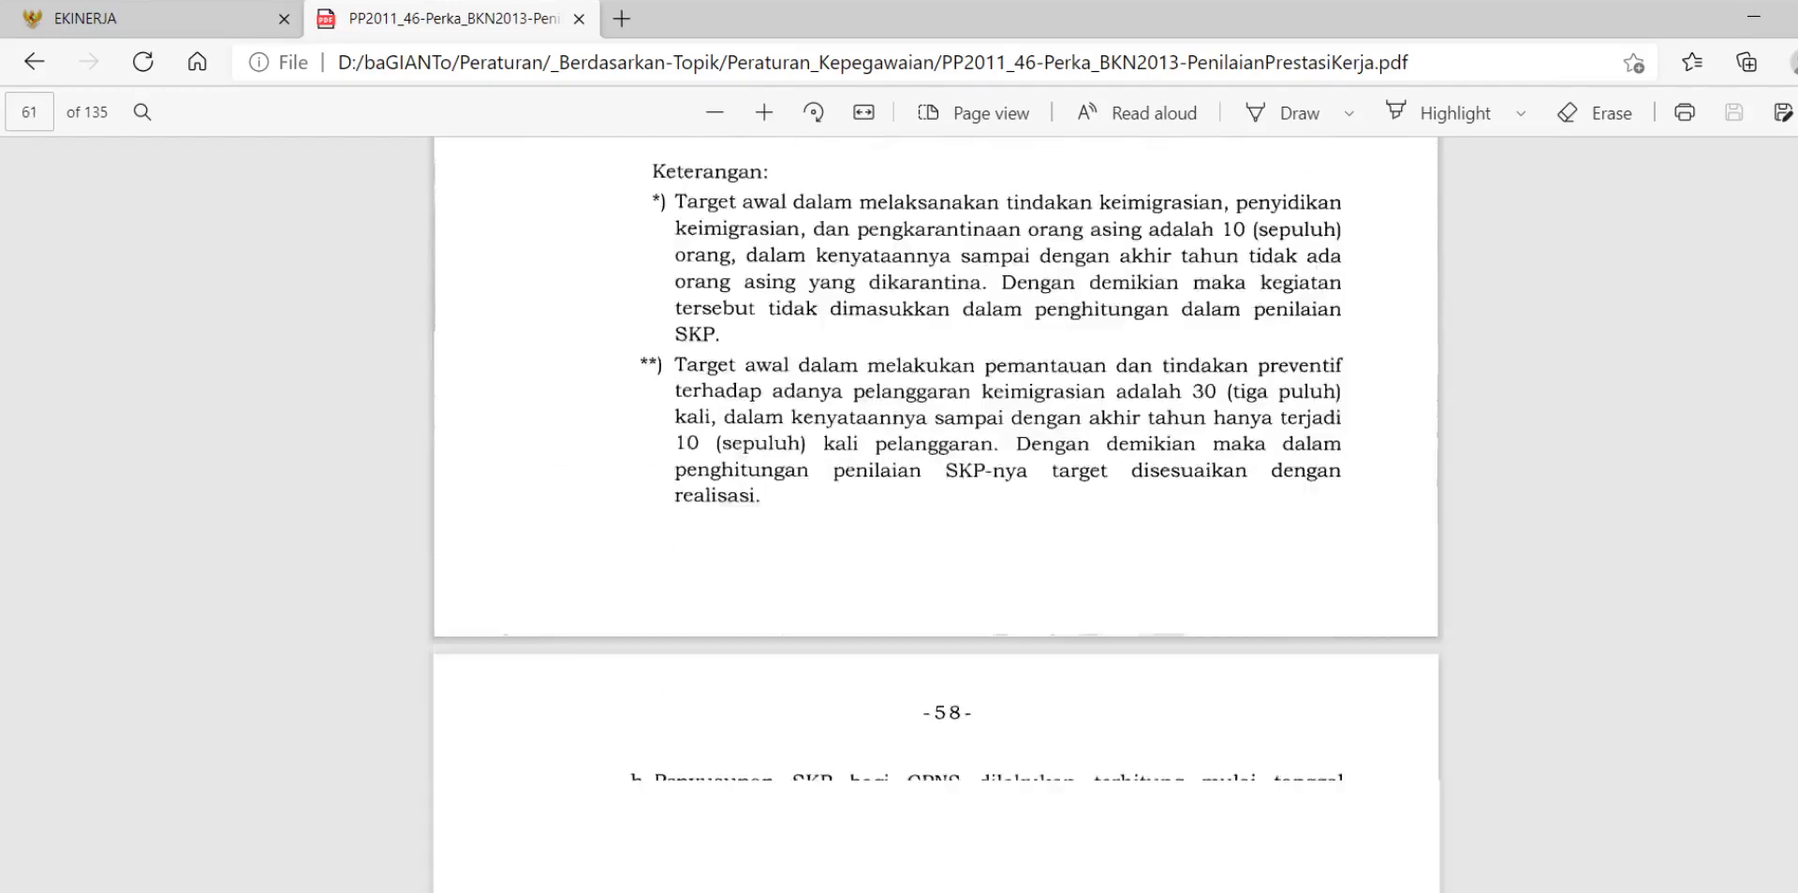
{"action": "scroll", "coordinate": [936, 515], "scroll_direction": "up", "scroll_amount": 3}
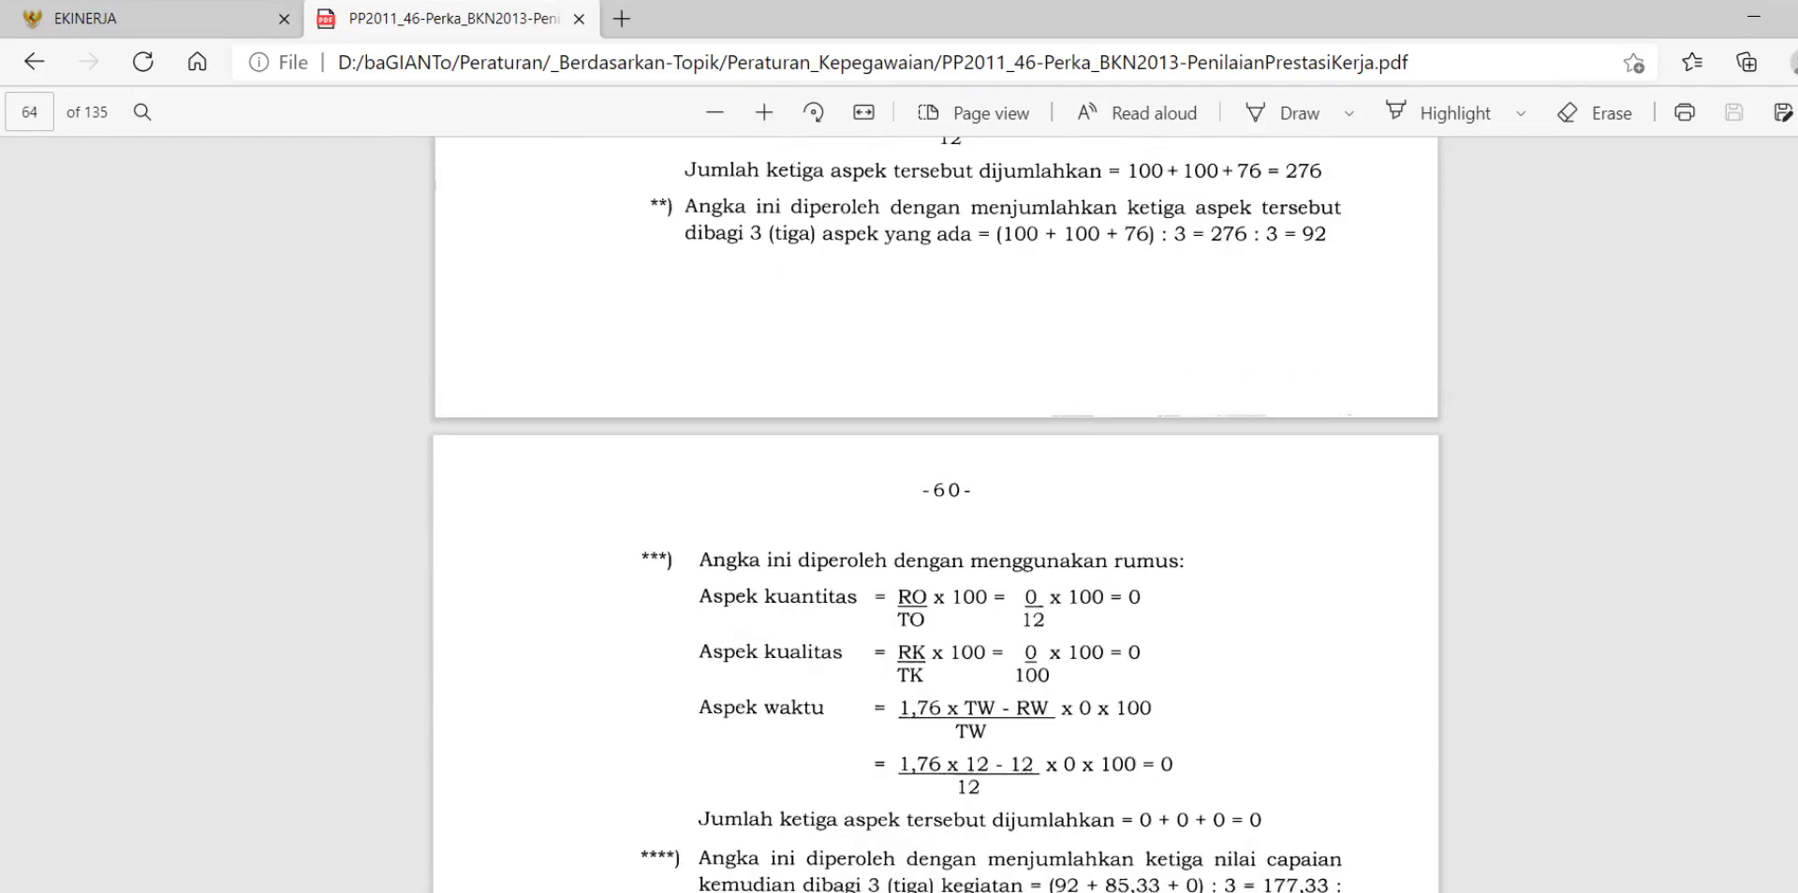
{"action": "scroll", "coordinate": [1027, 468], "scroll_direction": "down", "scroll_amount": 10}
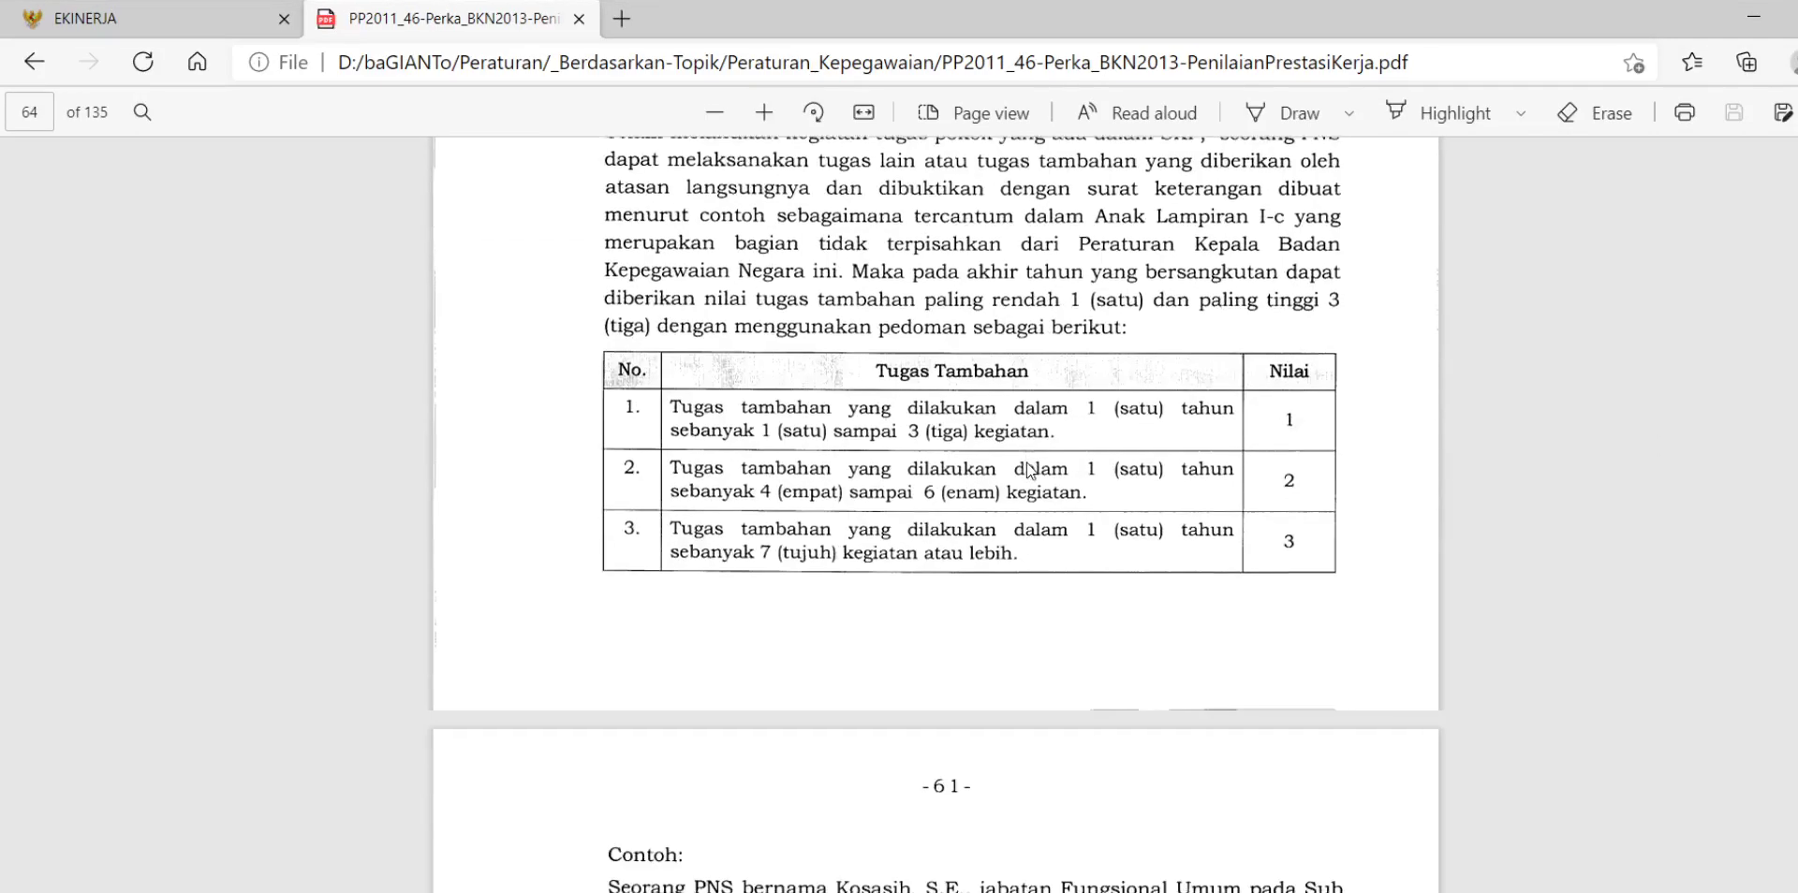
{"action": "scroll", "coordinate": [1030, 471], "scroll_direction": "up", "scroll_amount": 1}
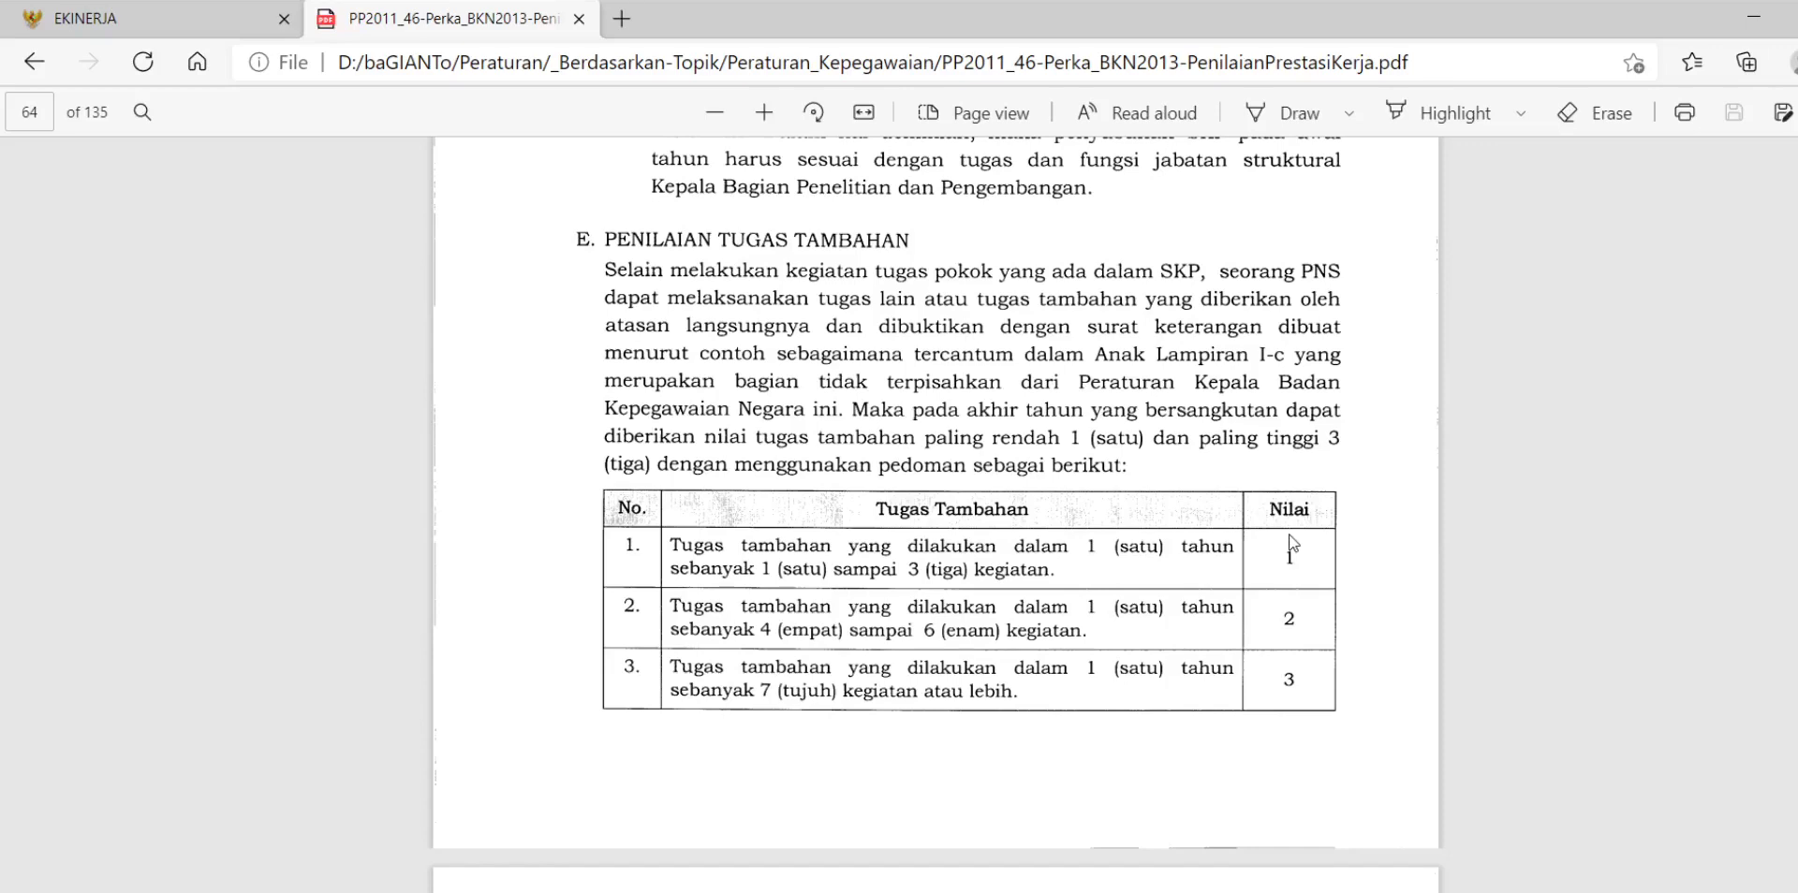
Return to the e-Kinerja site and start a new entry on the Tugas Tambahan page
{"action": "left_click", "coordinate": [114, 15]}
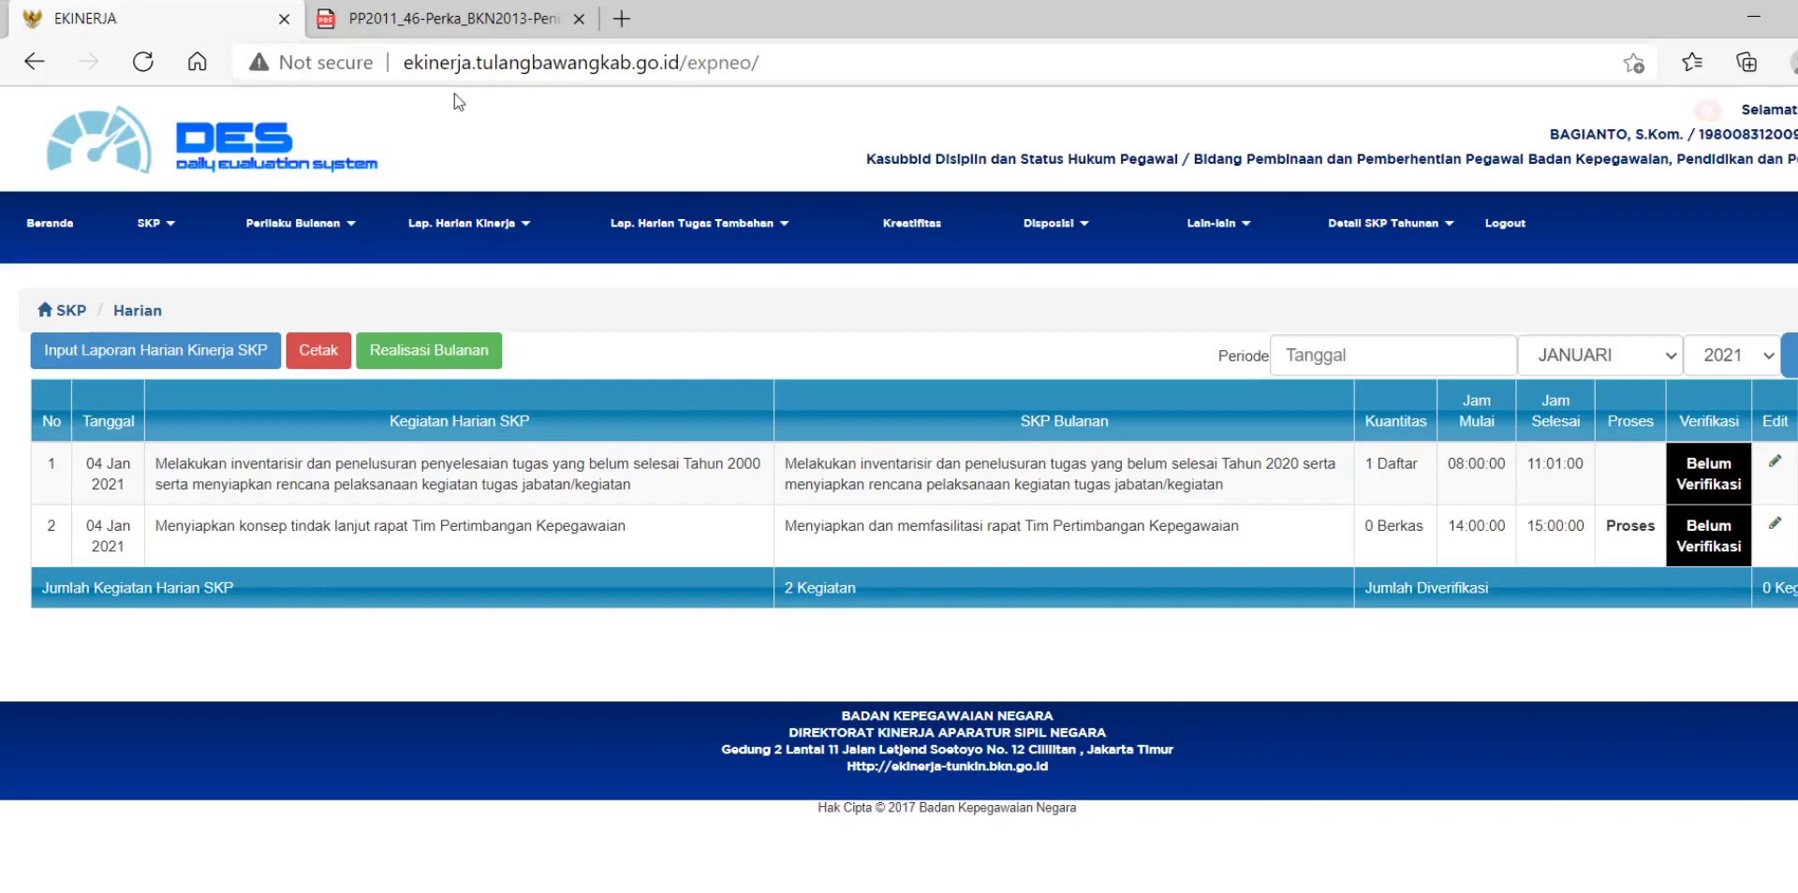
{"action": "left_click", "coordinate": [719, 236]}
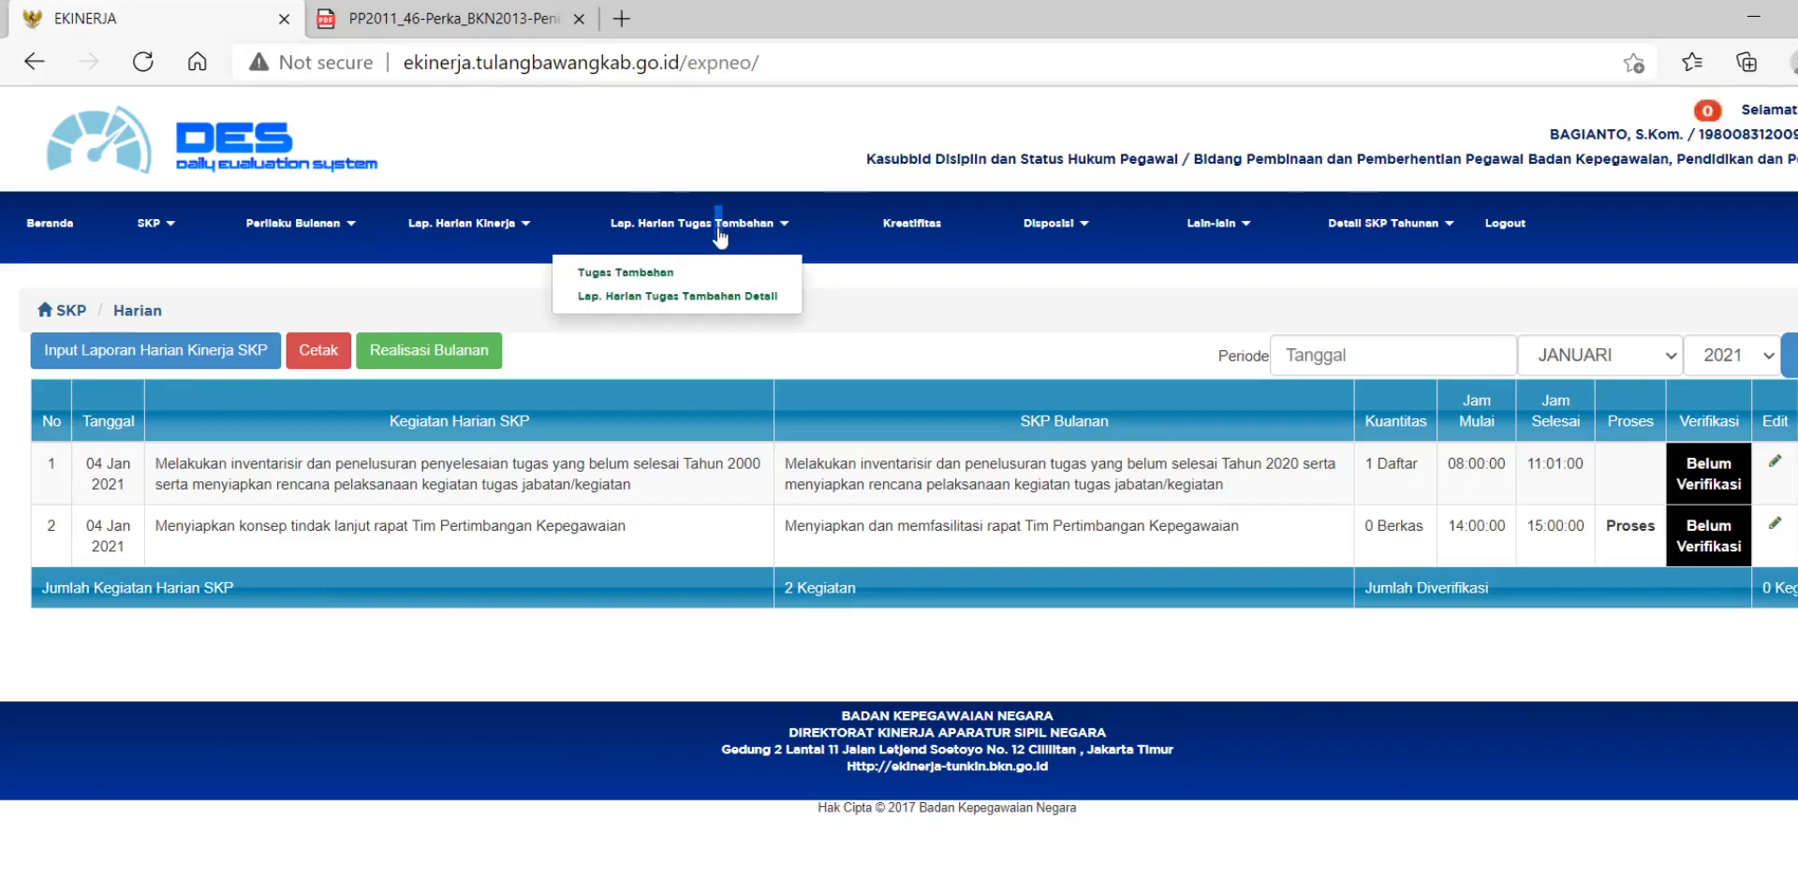
{"action": "left_click", "coordinate": [632, 274]}
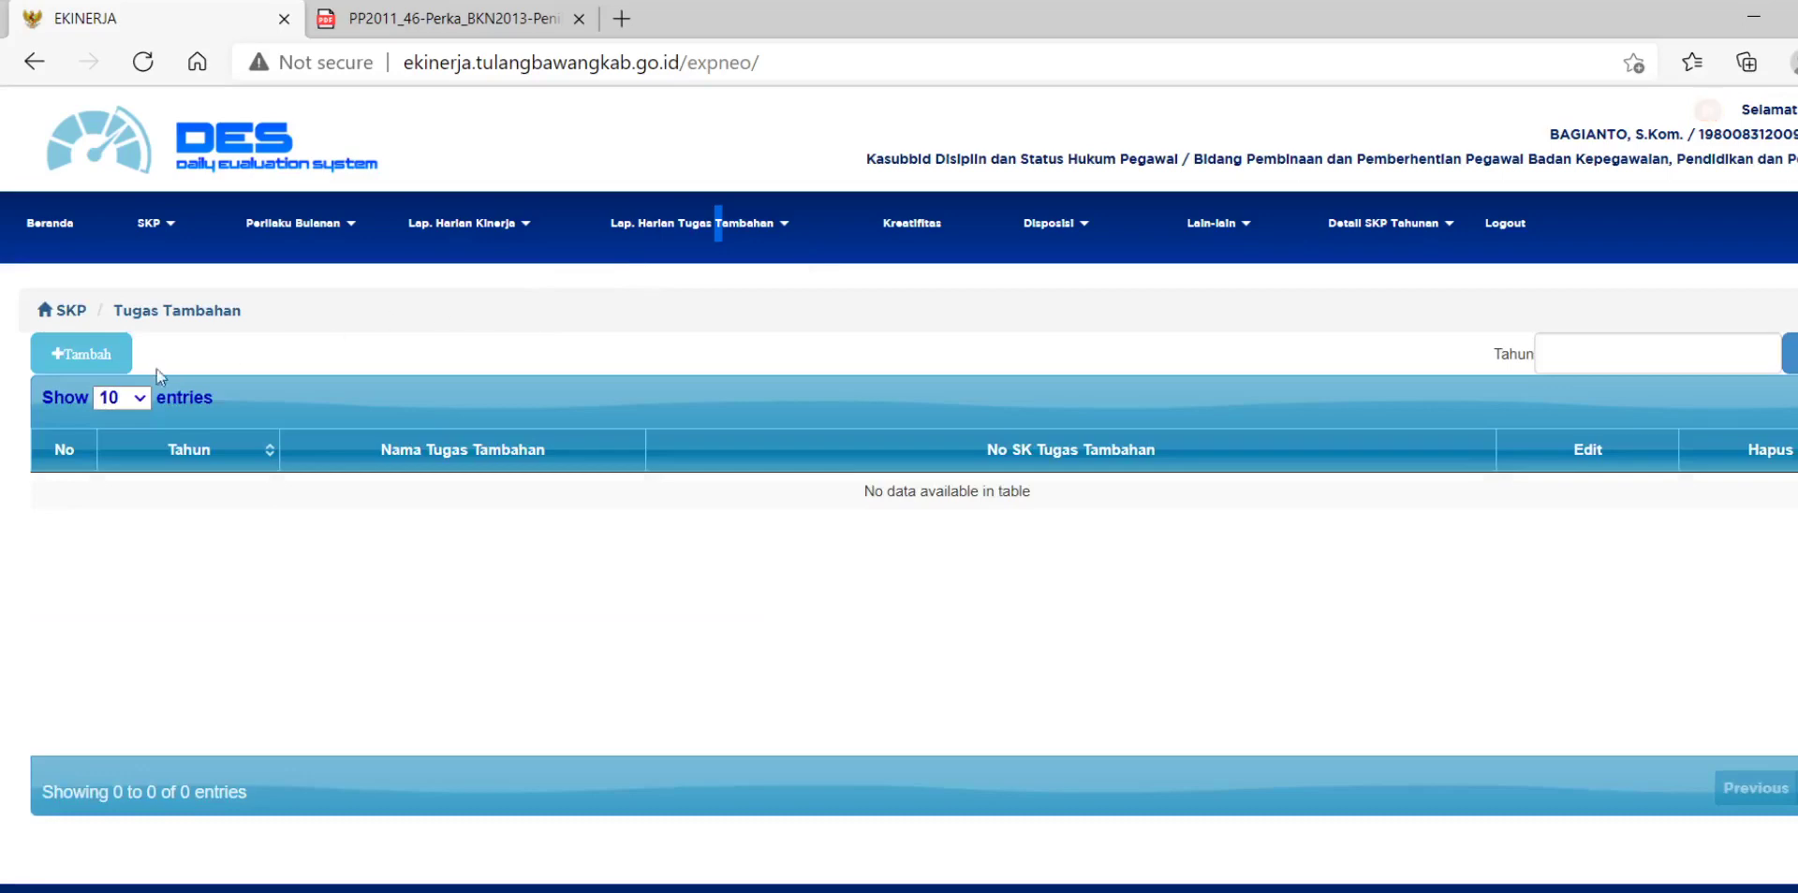
{"action": "left_click", "coordinate": [108, 361]}
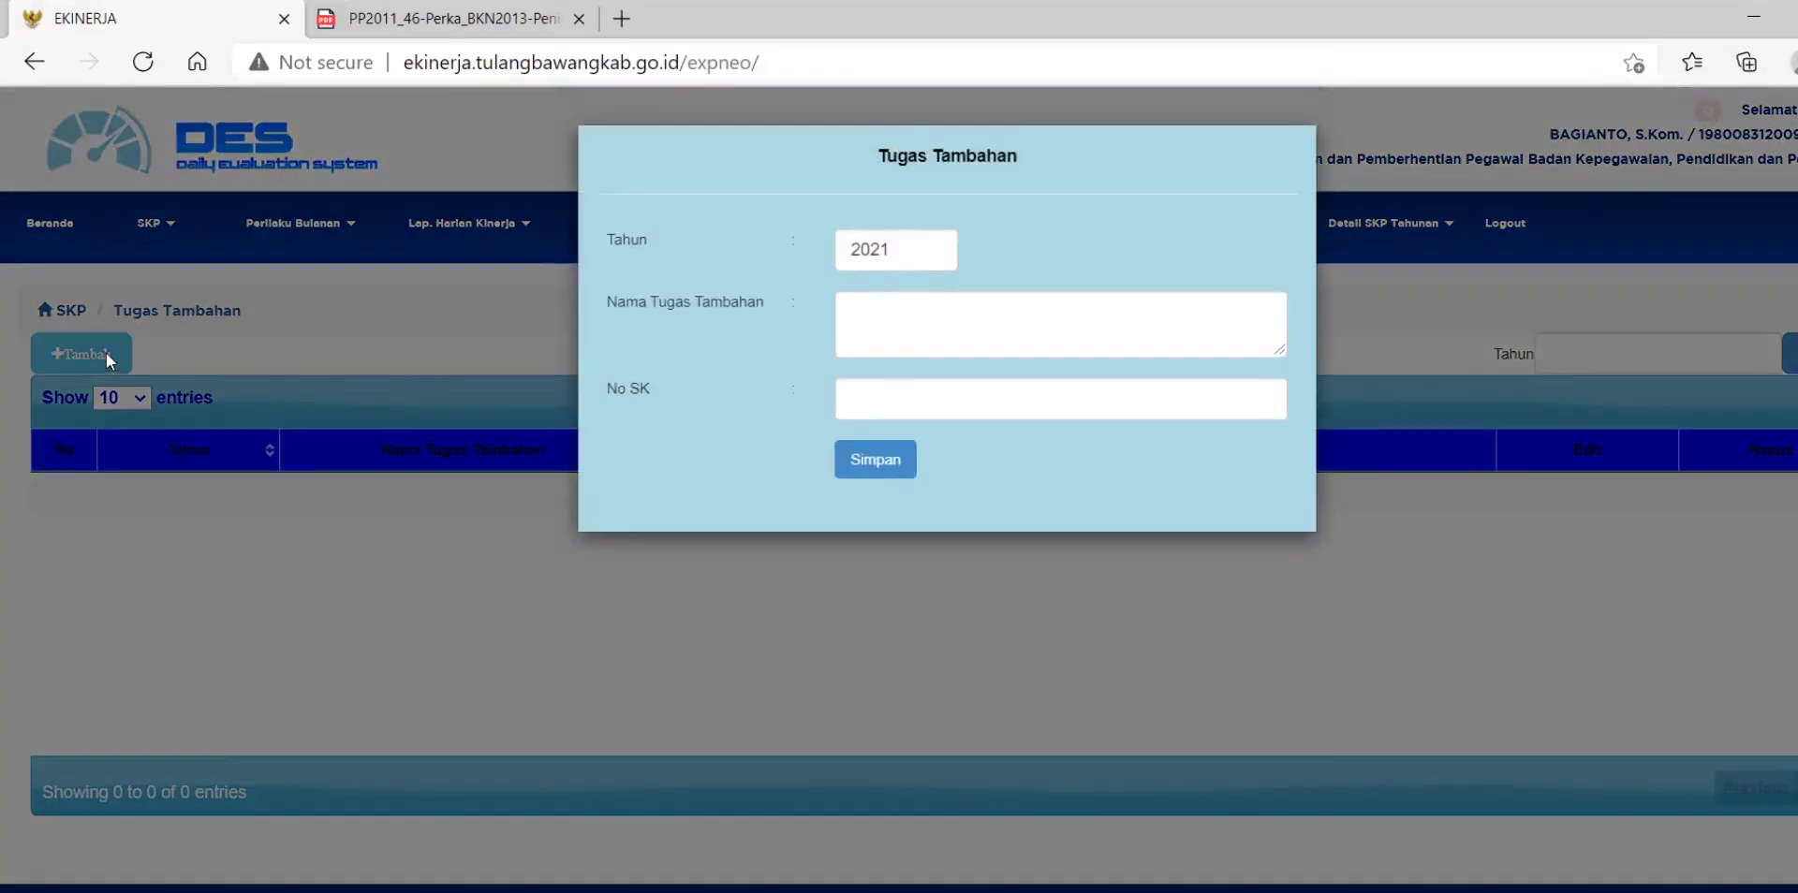
Enter "Melakukan sosialisasi protokol kesehatan dan pembagian Petikan Keputusan Bupati Tulang Bawang tentang Pengangkatan Tenaga Konrak Tahun 2021" as the Nama Tugas Tambahan
{"action": "left_click", "coordinate": [892, 310]}
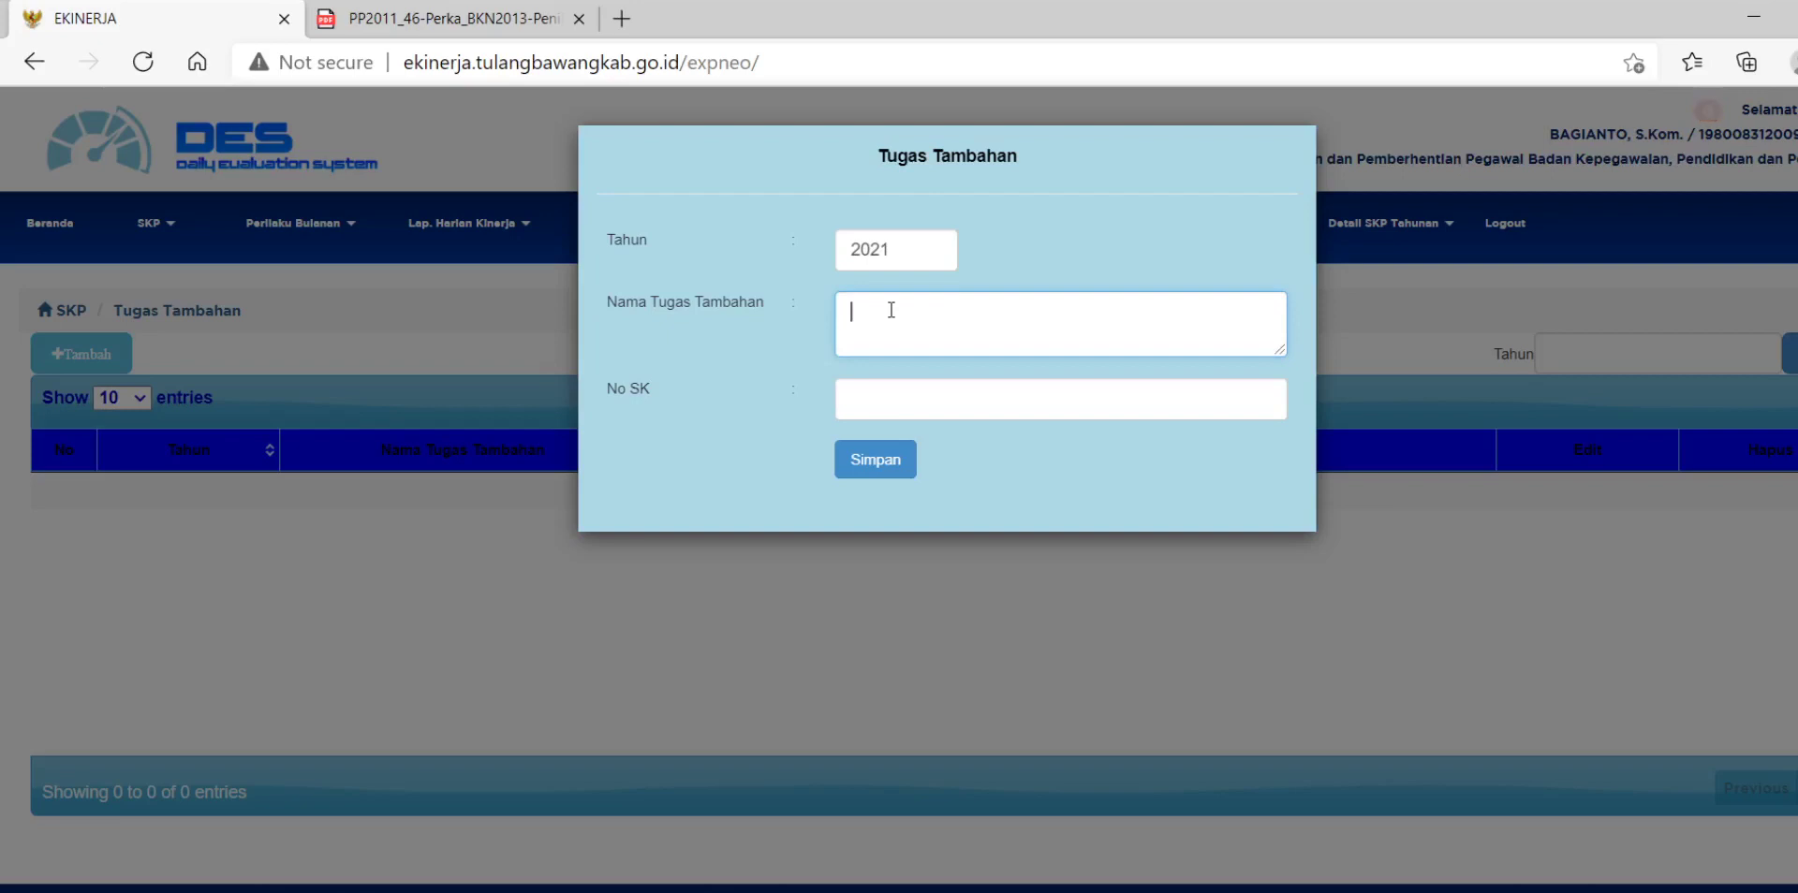
{"action": "type", "text": "Melakukan sosialisasi protokol"}
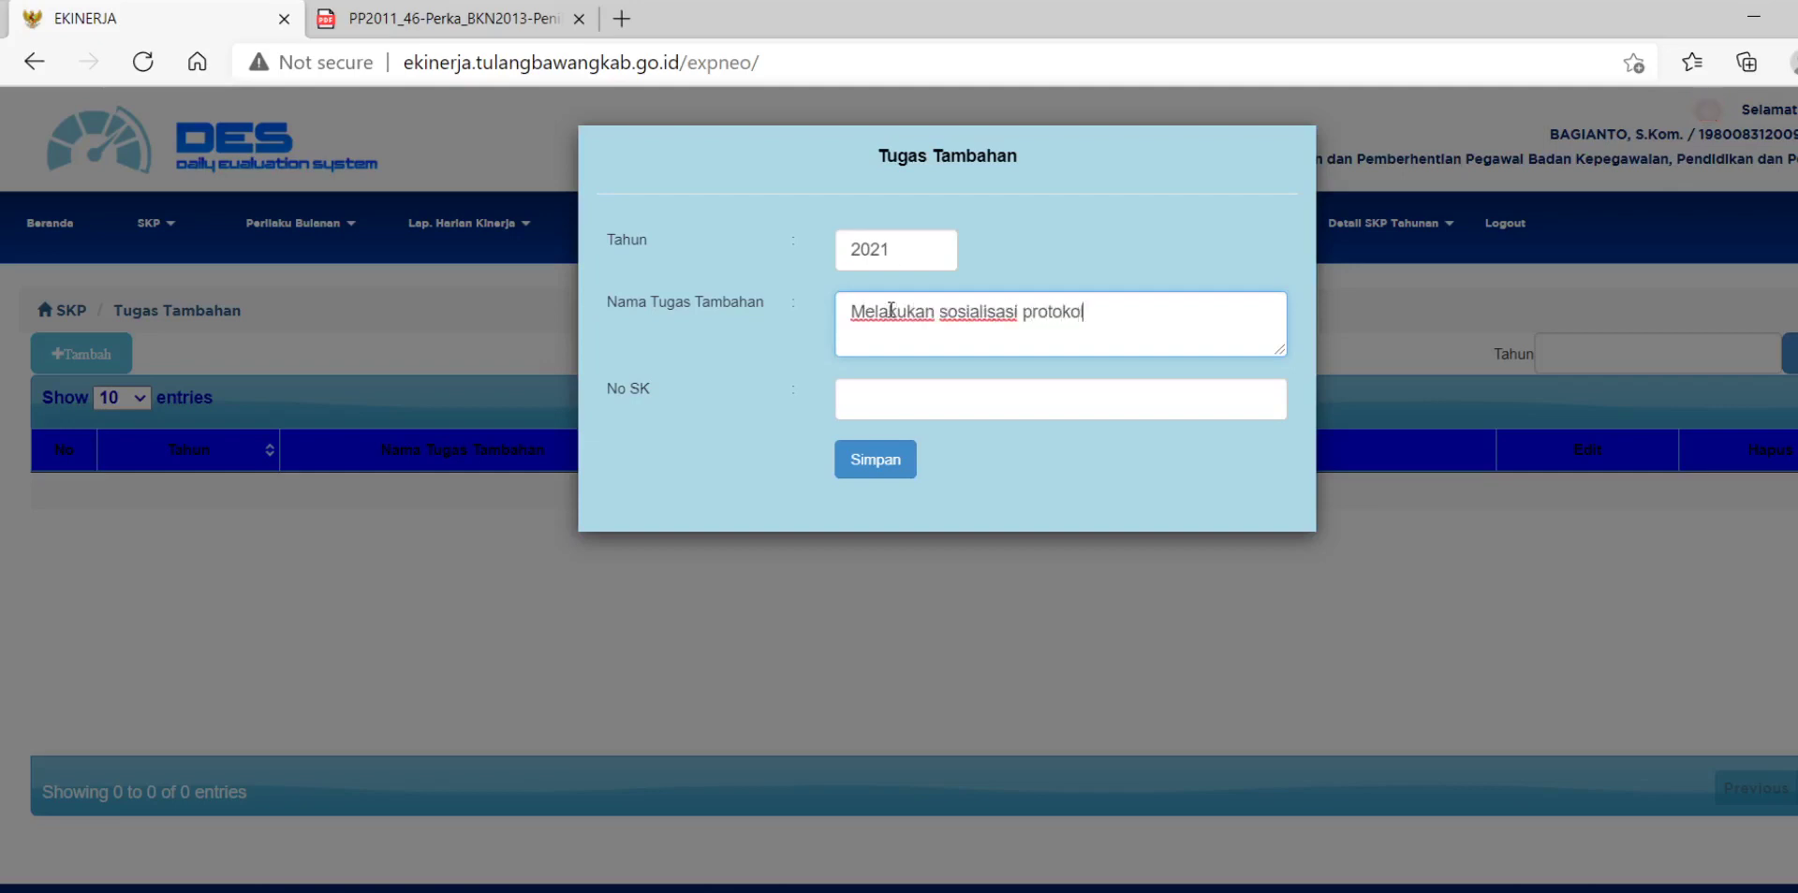
{"action": "type", "text": " kesehatan"}
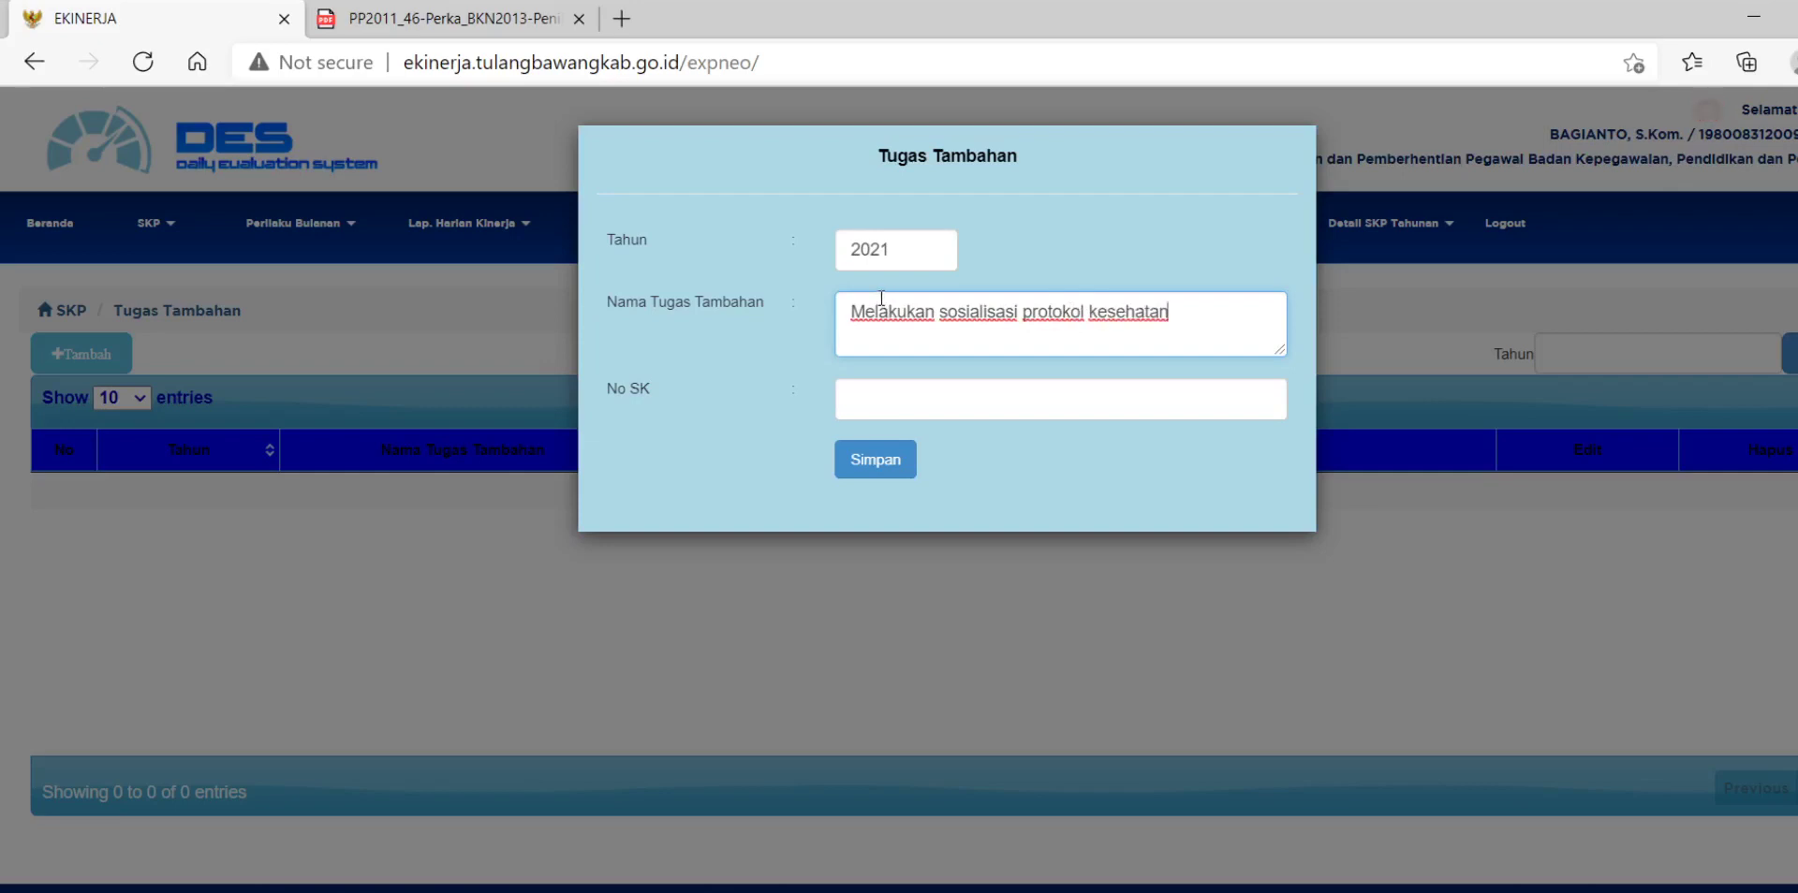
{"action": "type", "text": " dan pe"}
{"action": "type", "text": "mbagian"}
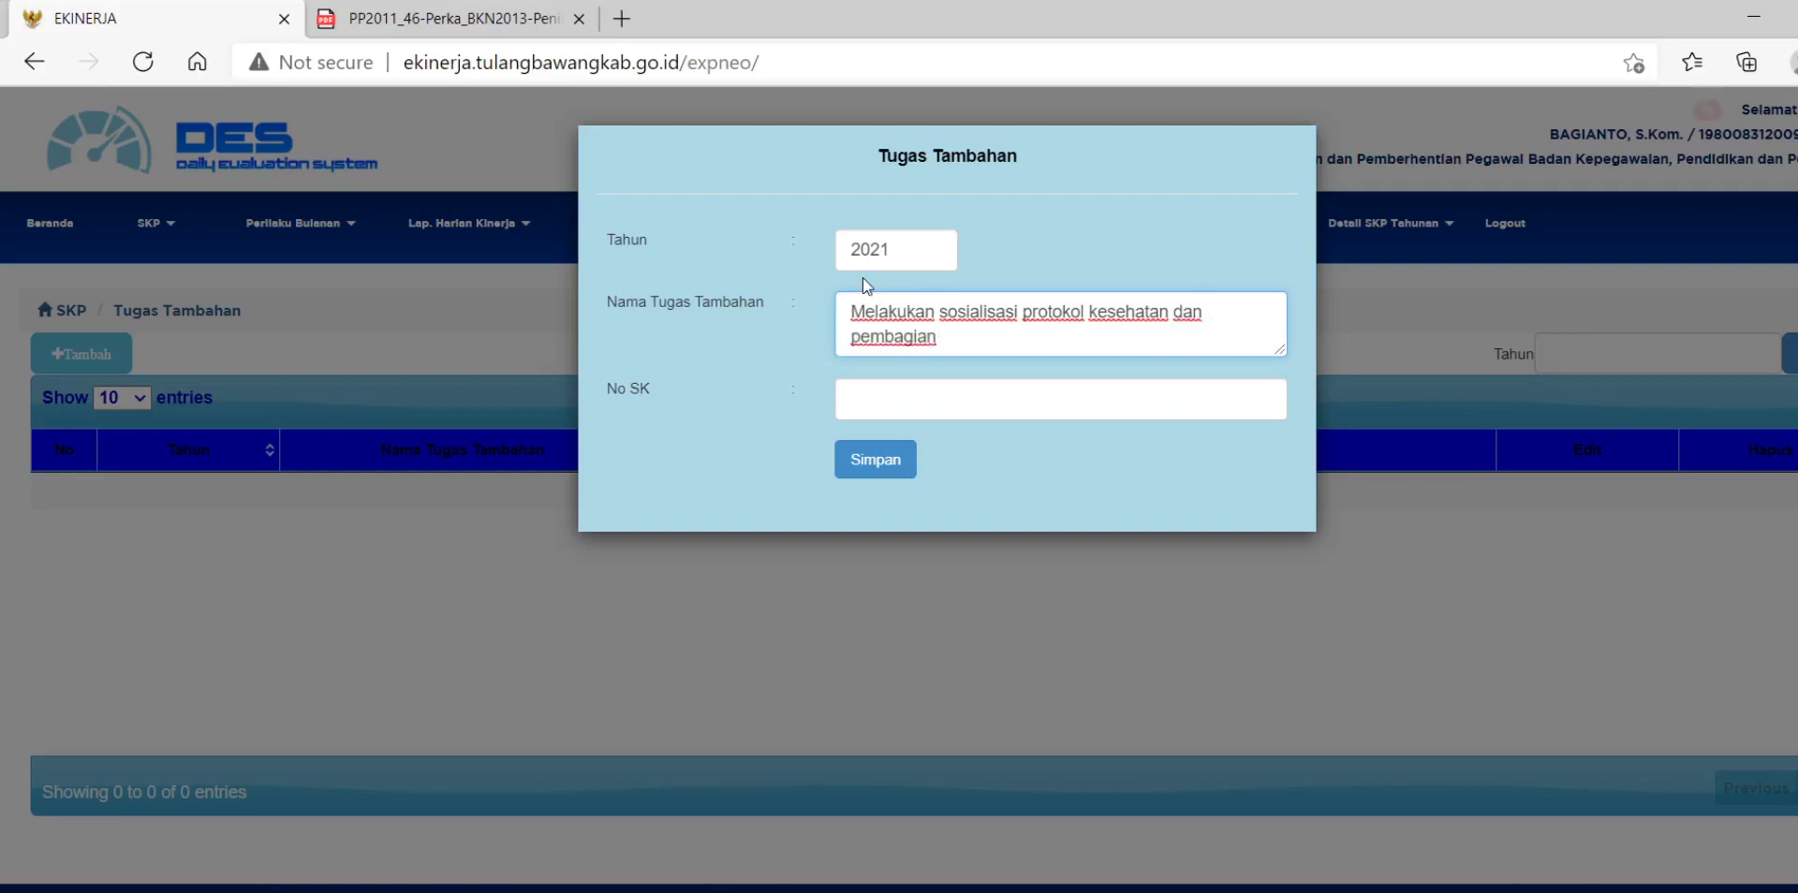
{"action": "type", "text": " Petikan Keputusan Bupa"}
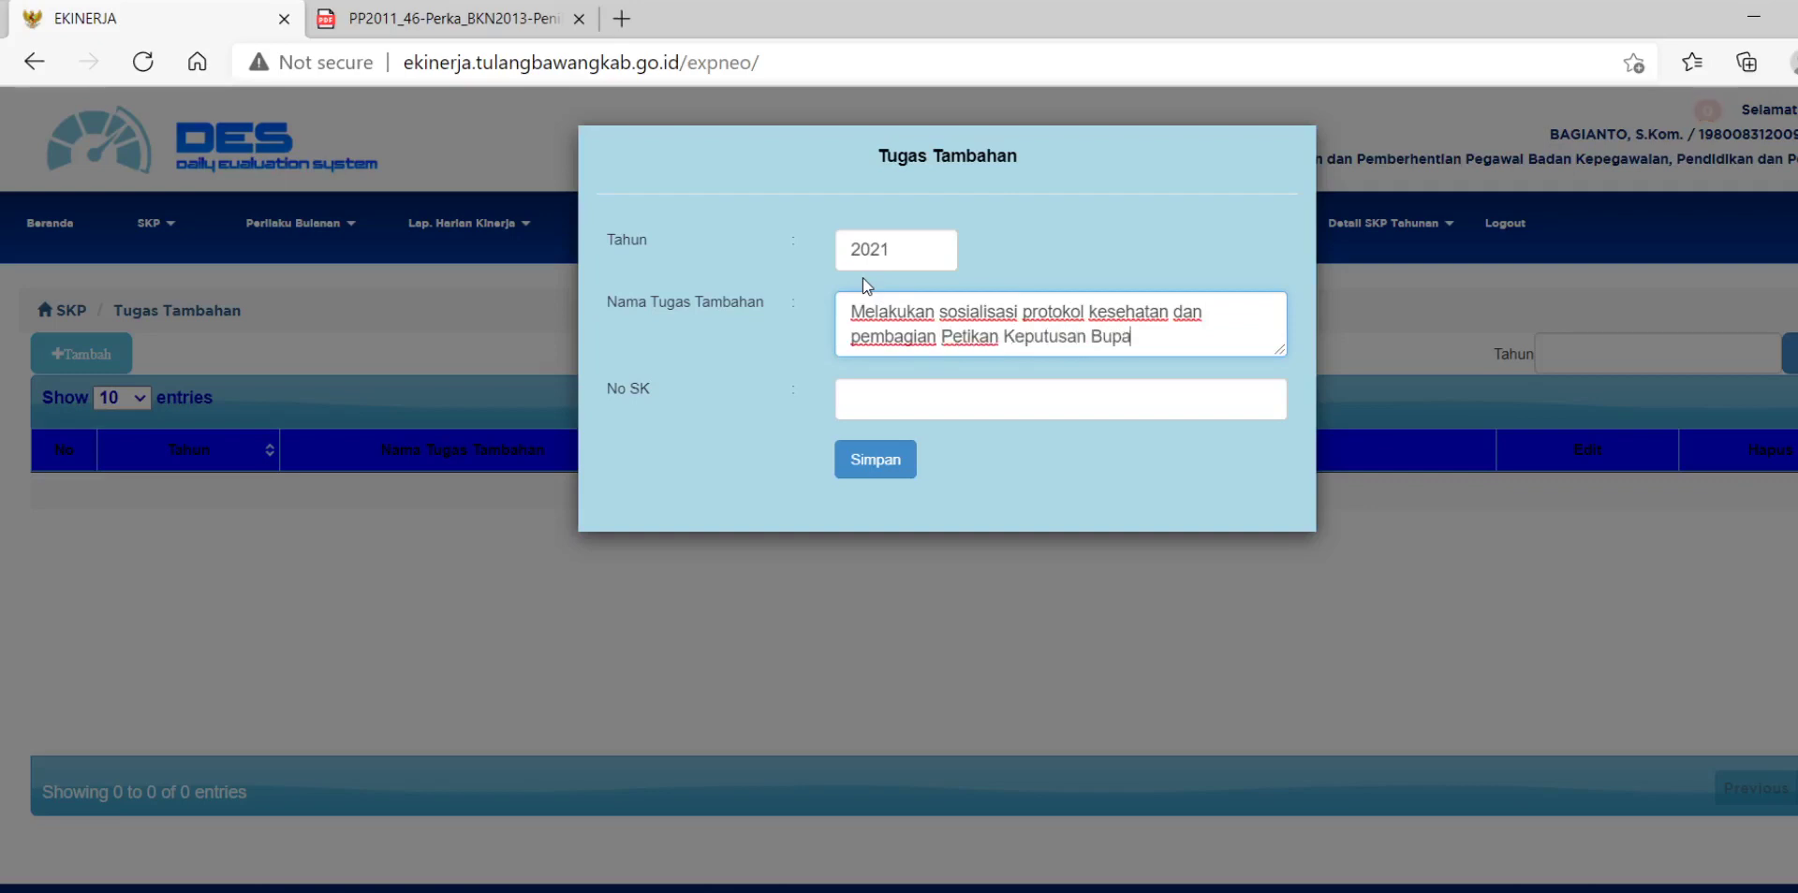
{"action": "type", "text": "ti Tulang Bawang"}
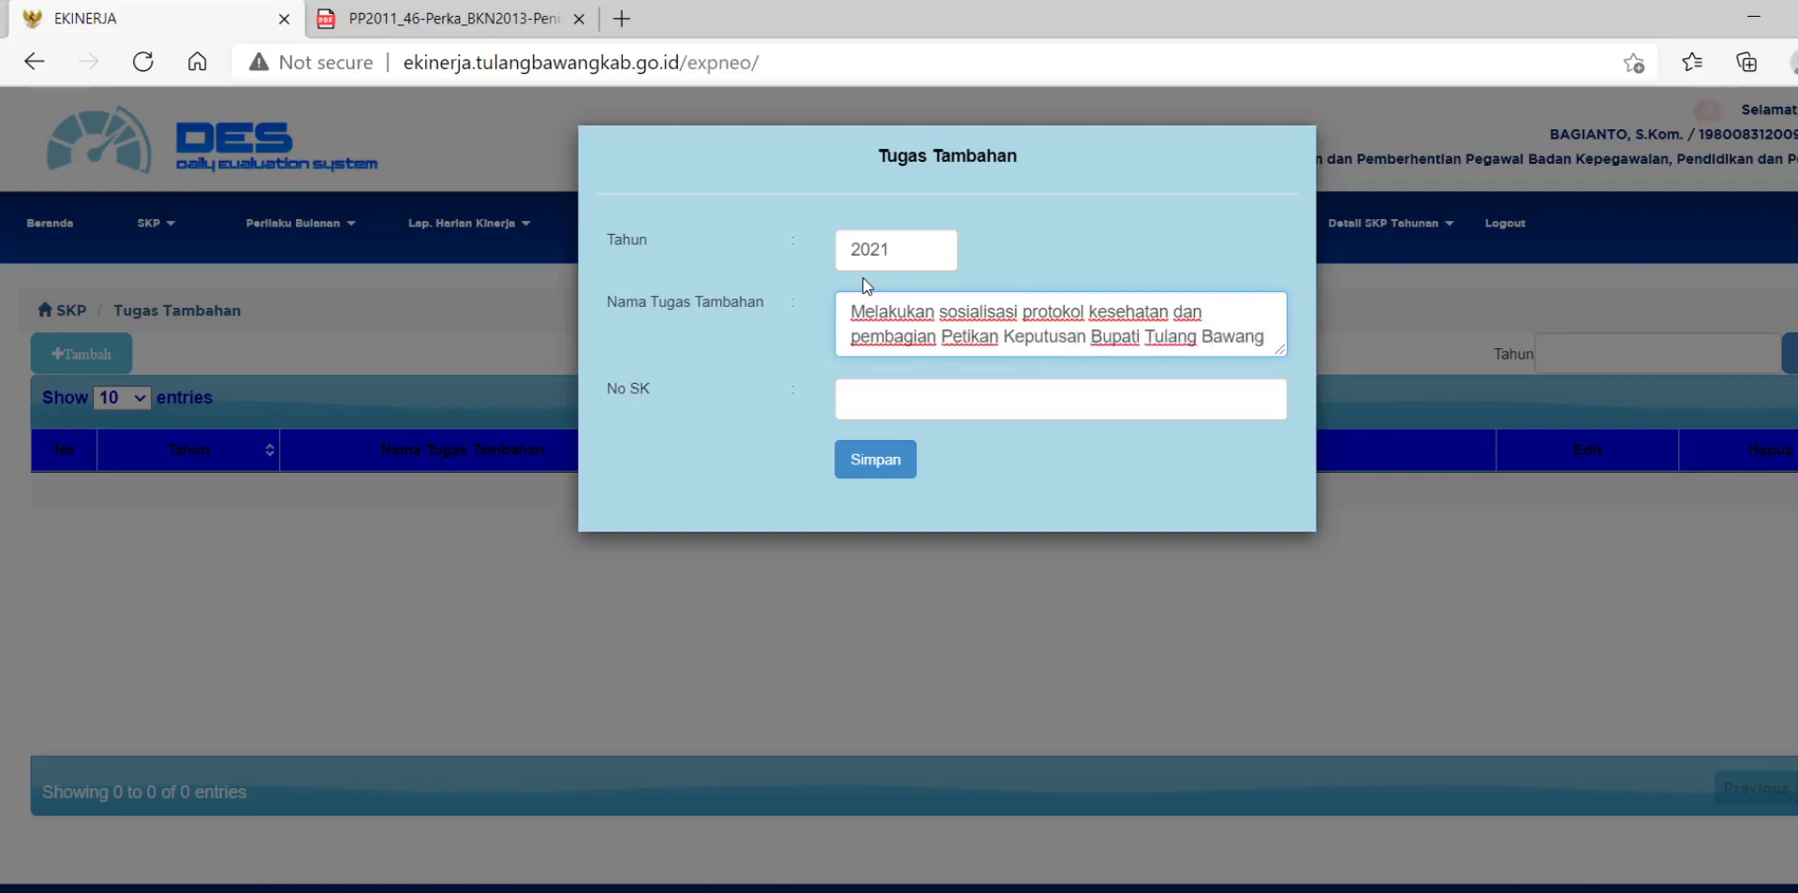
{"action": "type", "text": " tent"}
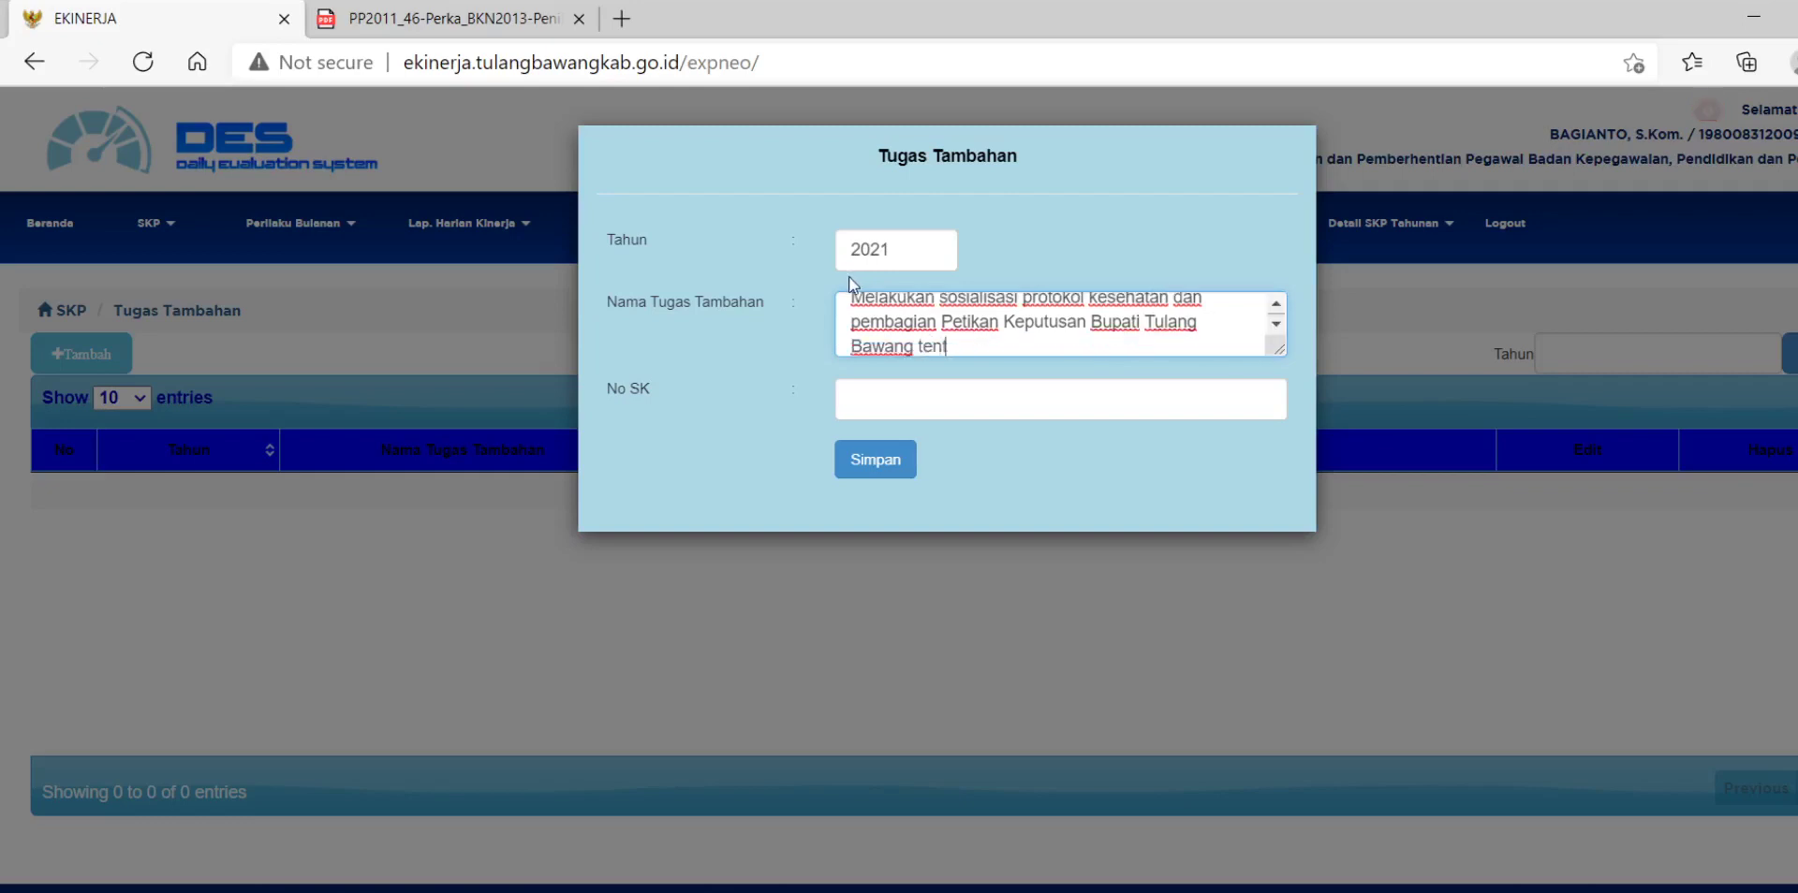
{"action": "type", "text": "ang"}
{"action": "type", "text": " Pengangkat"}
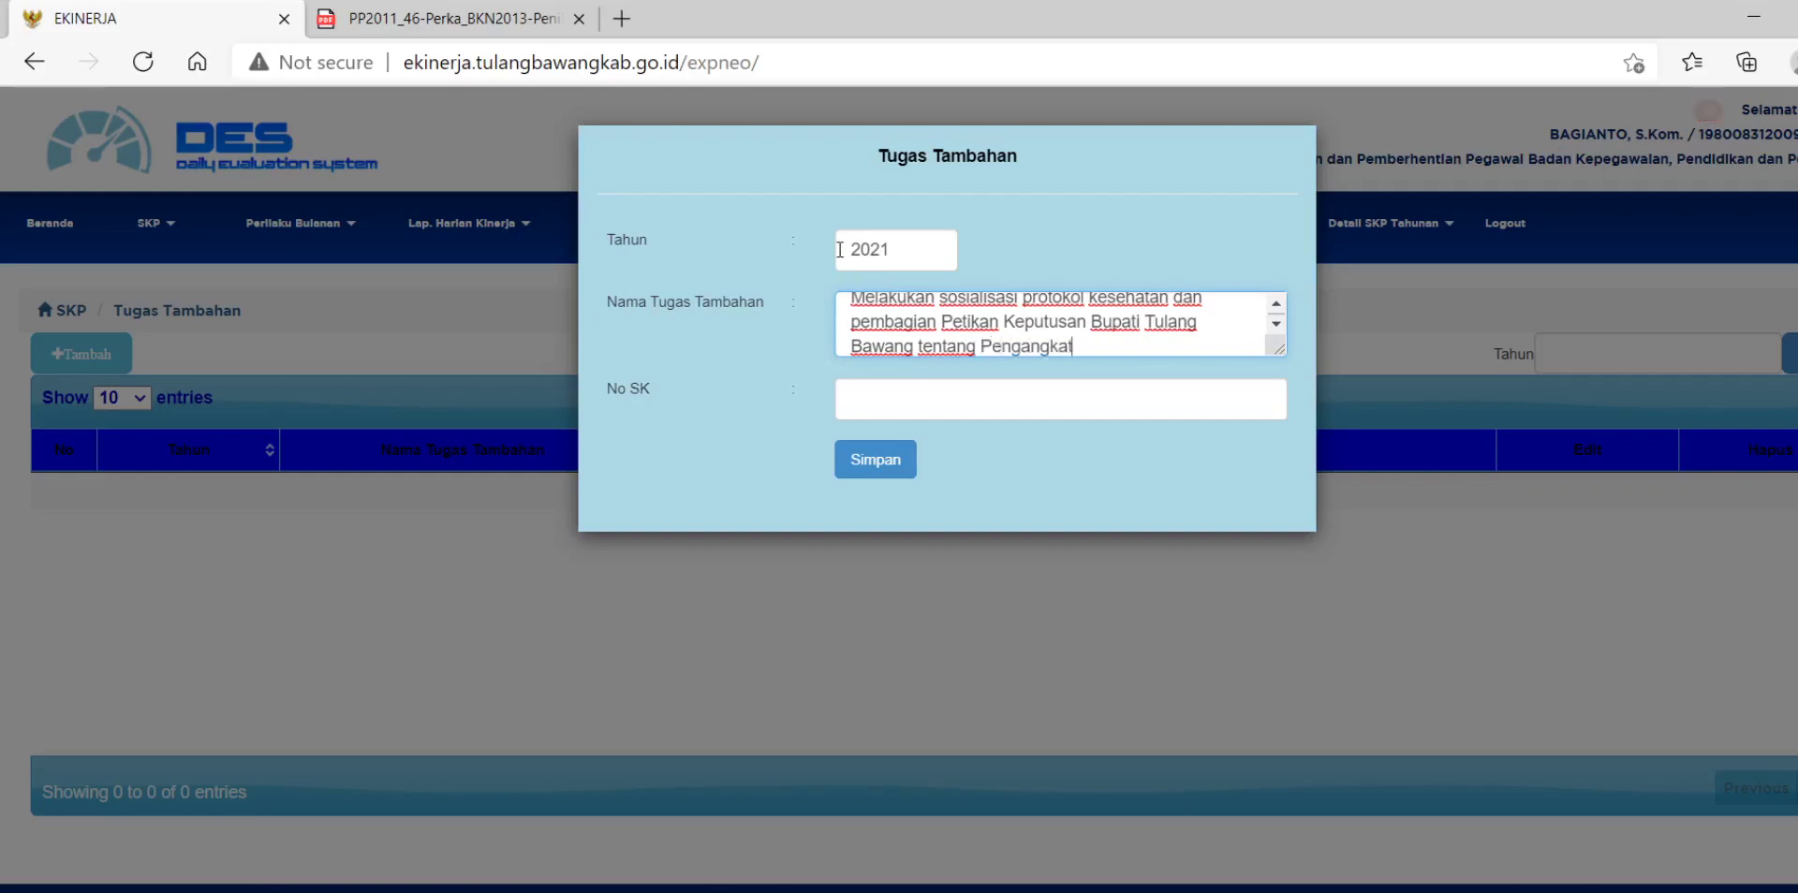
{"action": "type", "text": "an Tenaga Konrak T"}
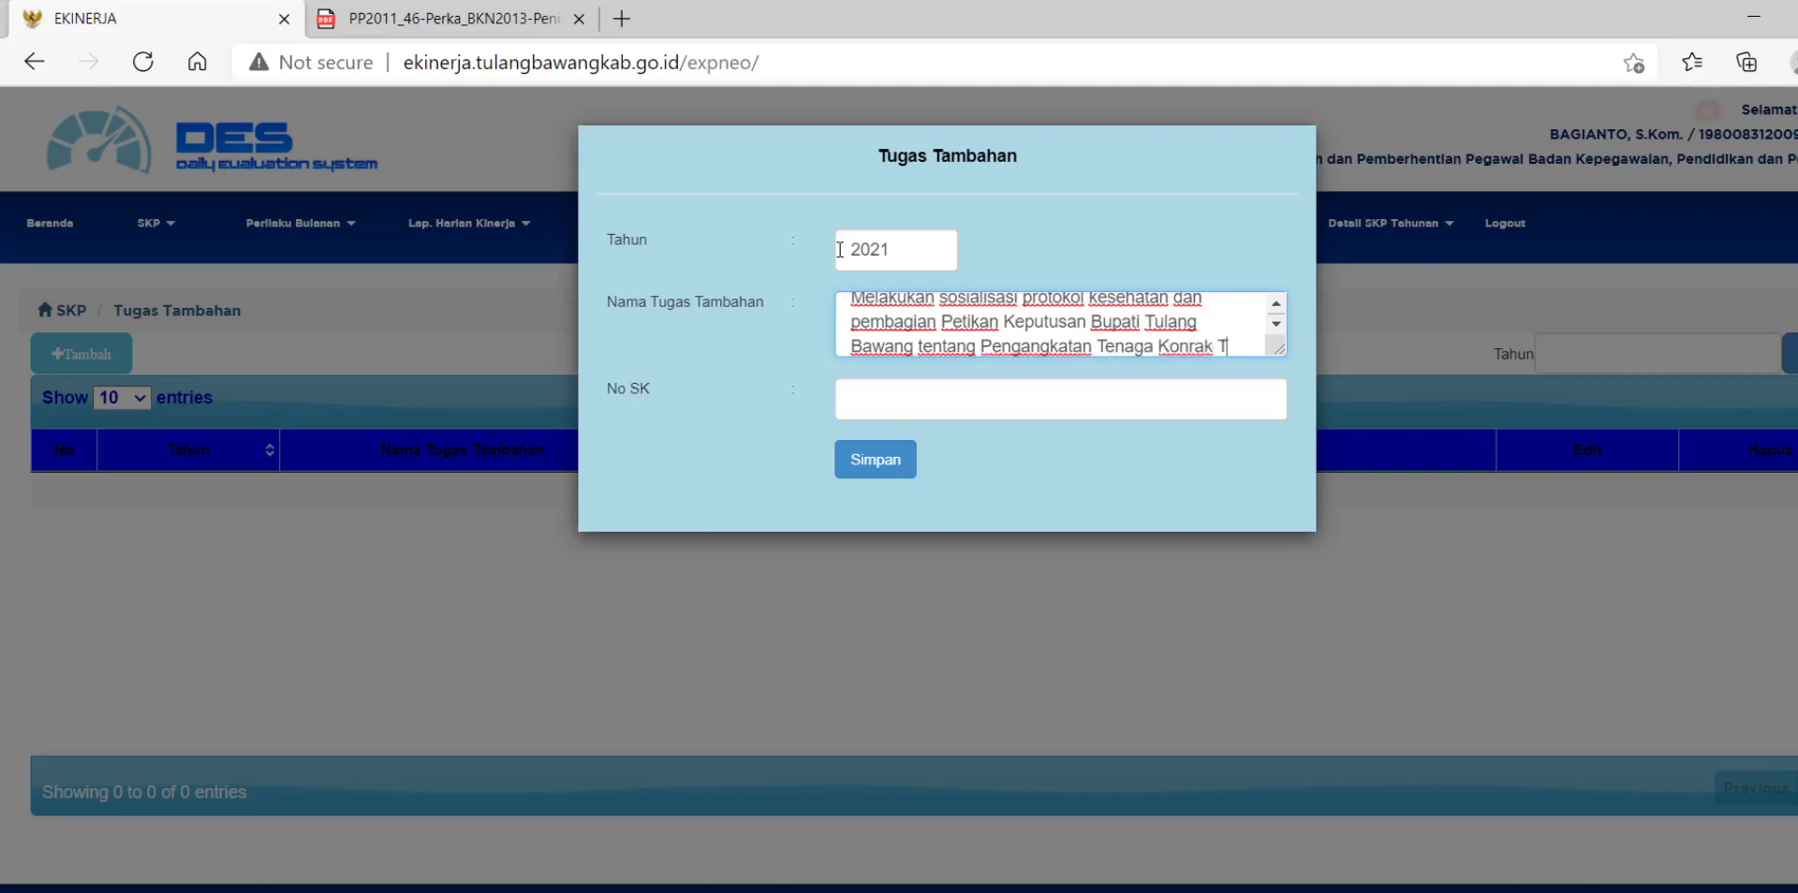
{"action": "type", "text": "ahun 2021"}
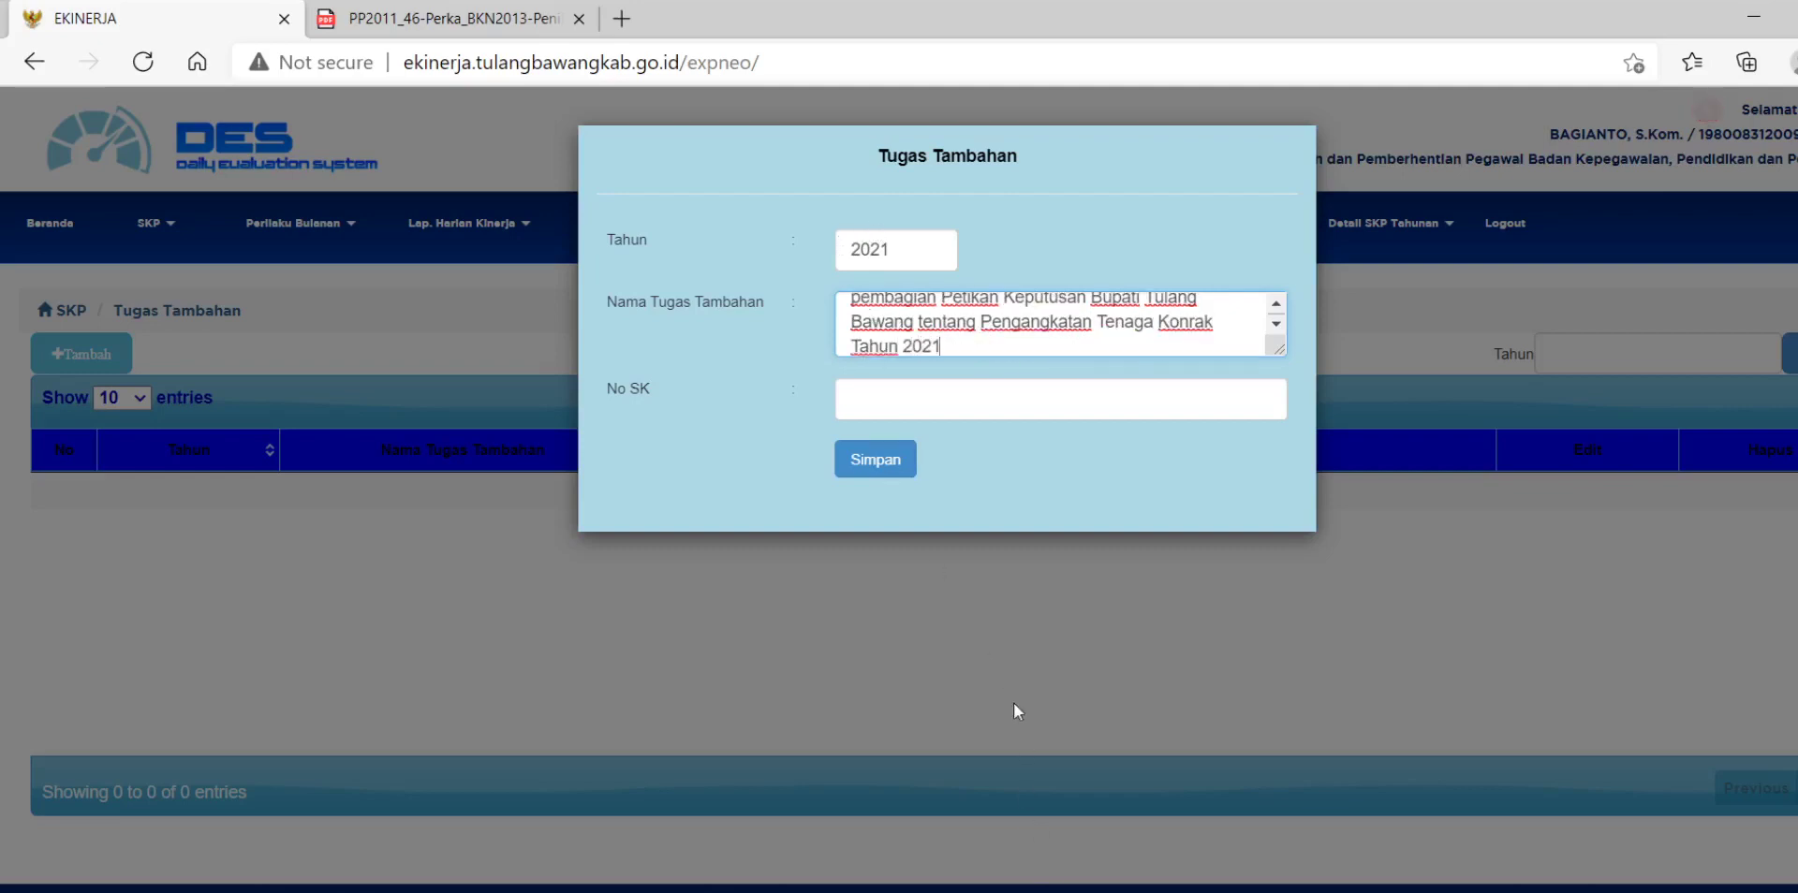
Enter 094/85/VI.4/I/2021 as the No SK and save the Tugas Tambahan entry
{"action": "left_click", "coordinate": [933, 417]}
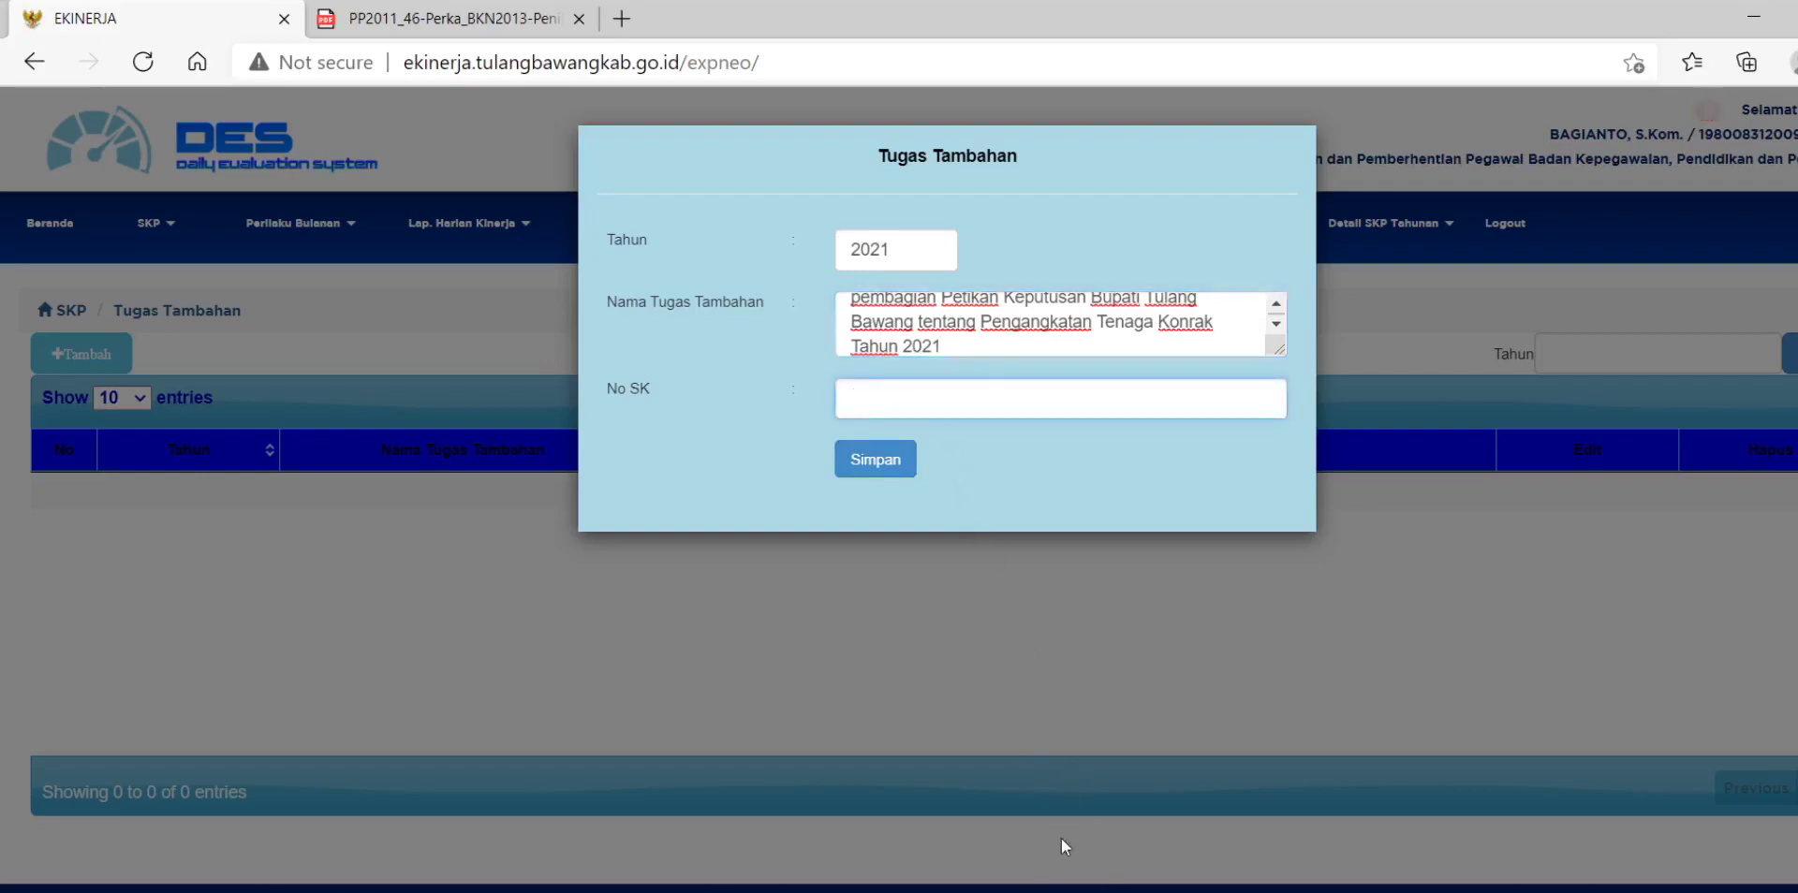
{"action": "key", "text": "alt+Tab"}
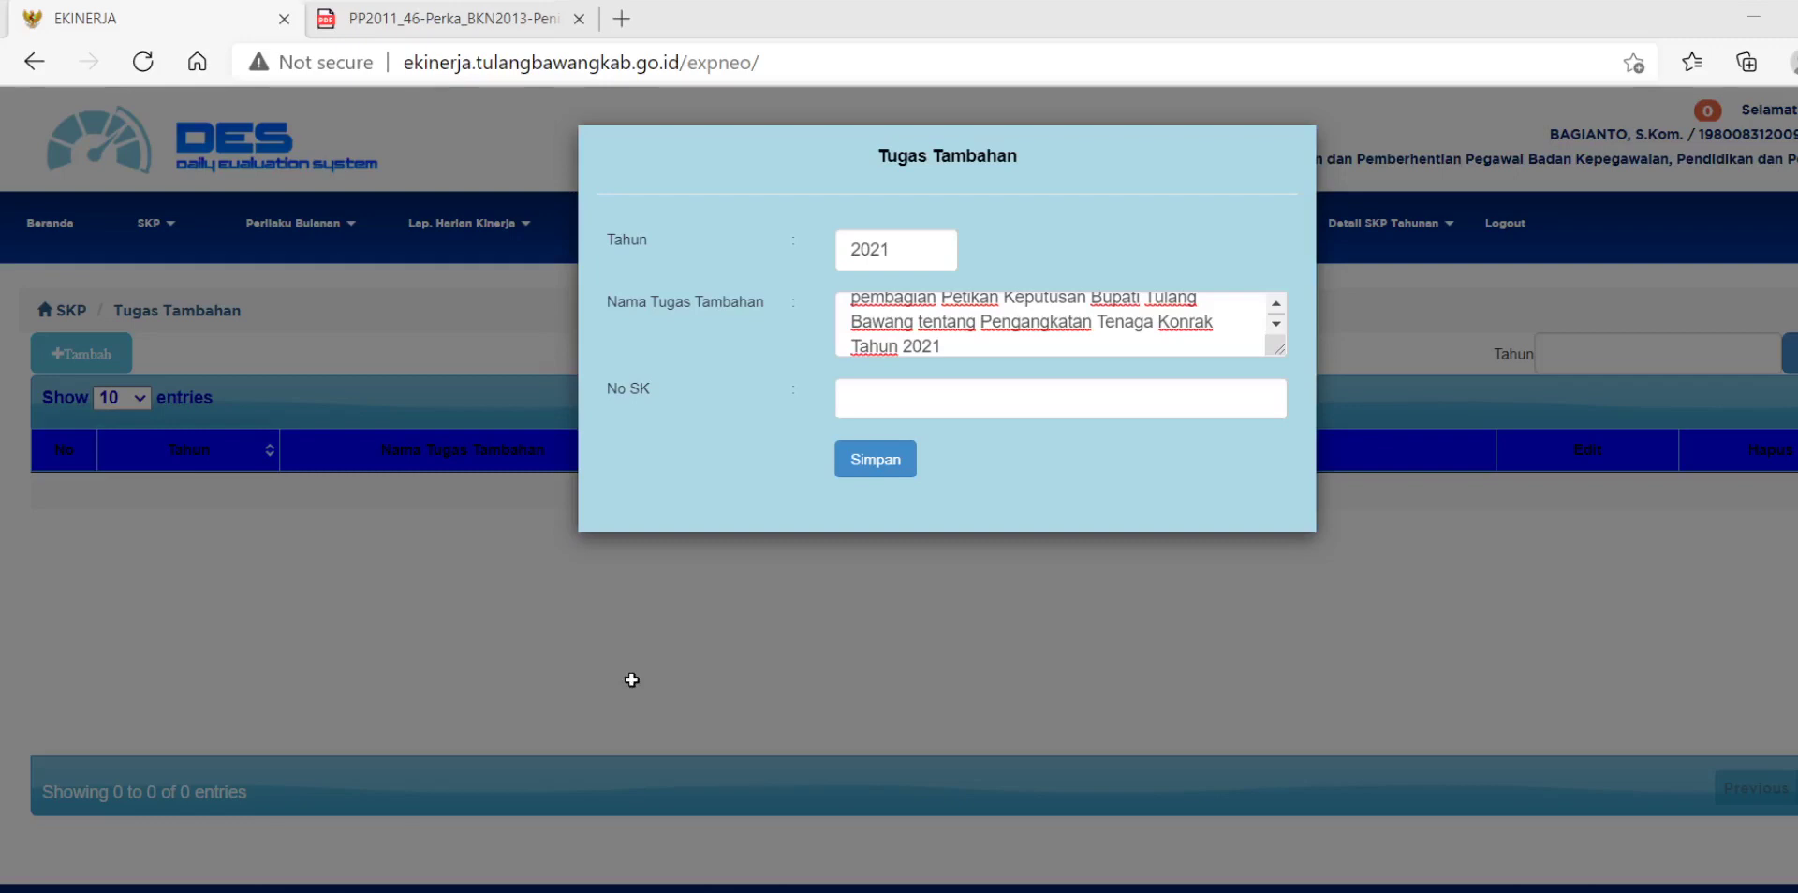
{"action": "key", "text": "Tab"}
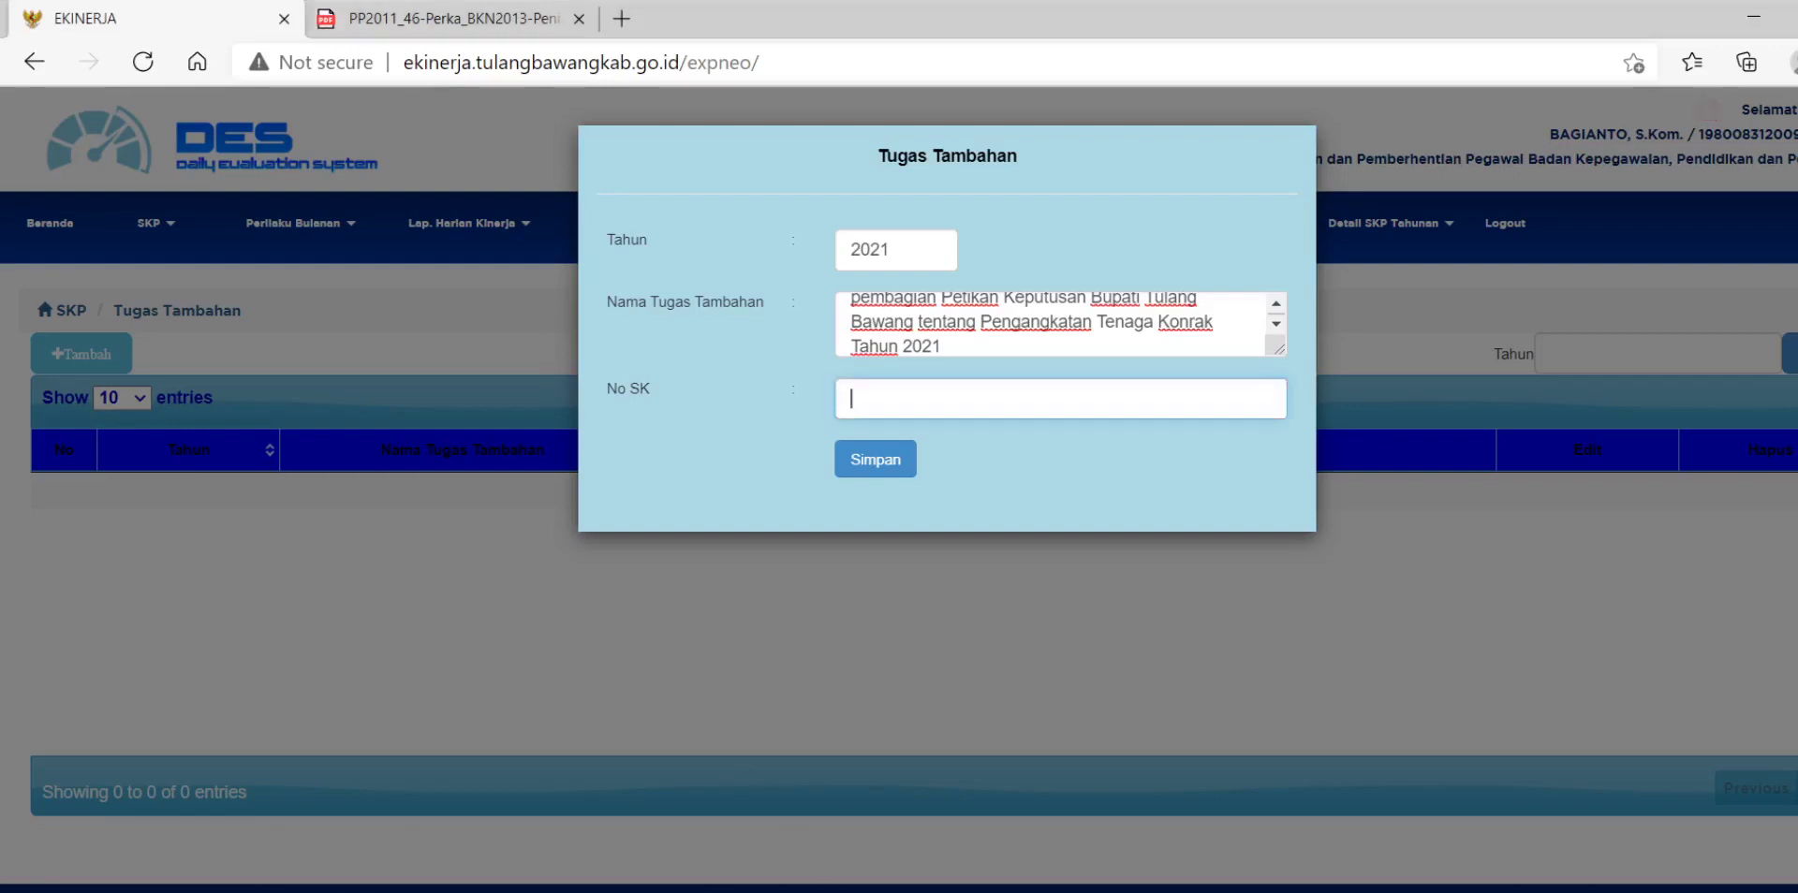
{"action": "type", "text": "094/85/VI4/I/2021"}
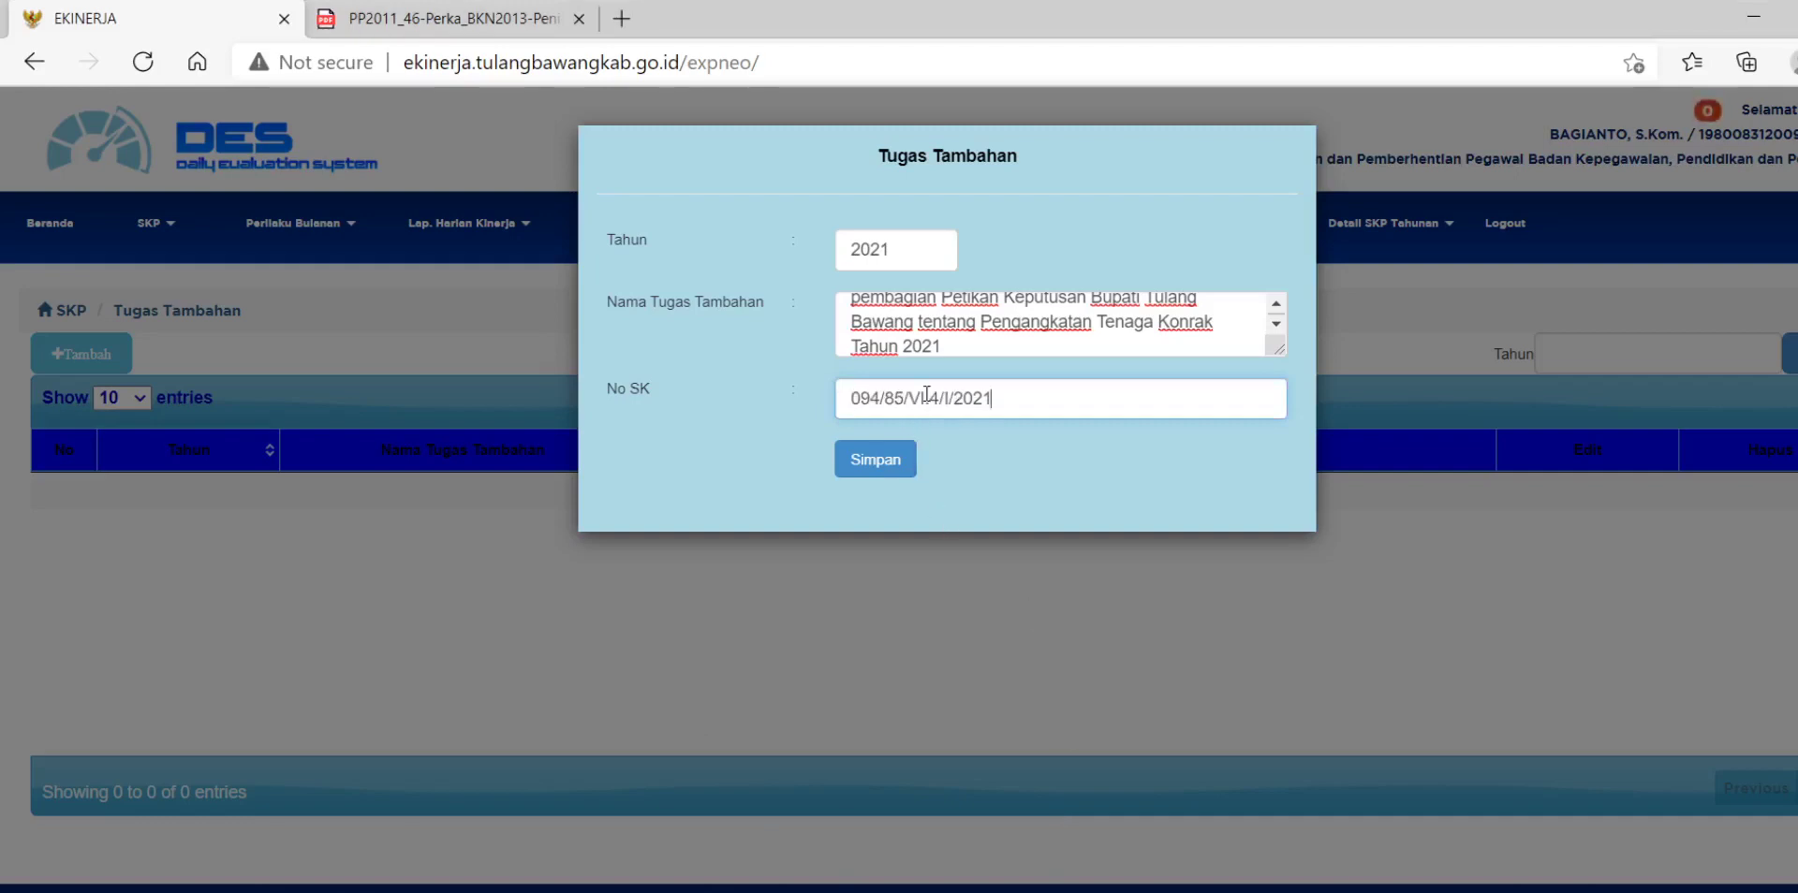
{"action": "left_click", "coordinate": [894, 465]}
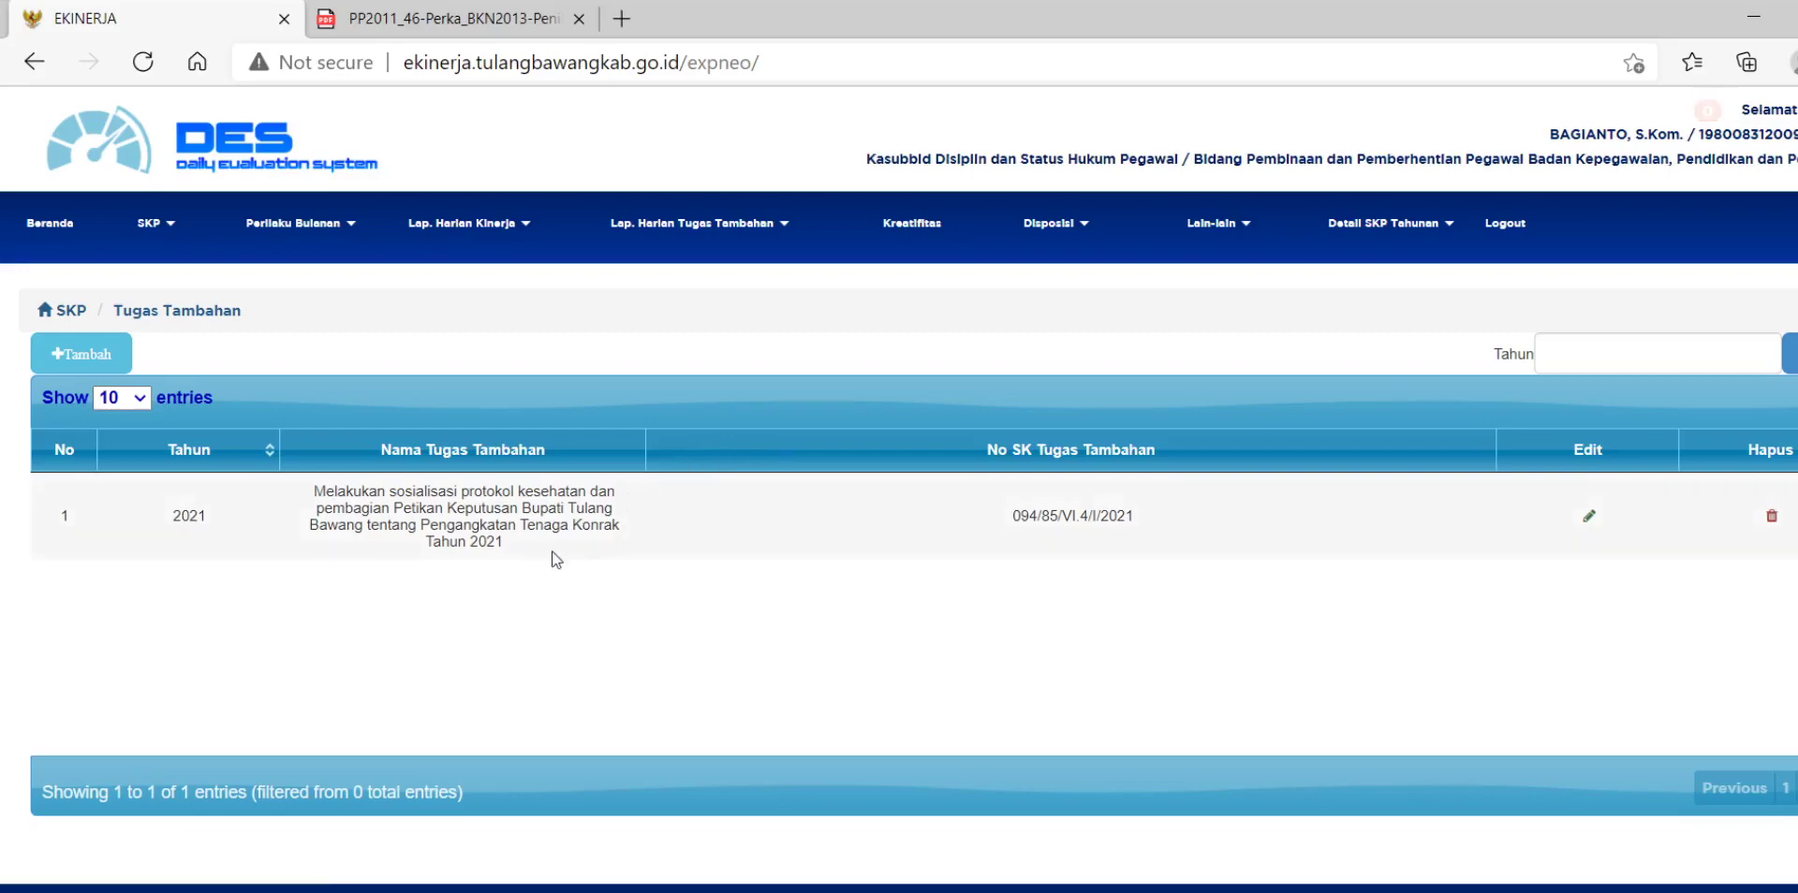
Copy the saved task name and start a new Lap. Harian Tugas Tambahan Detail entry dated 2021-01-05
{"action": "left_click_drag", "start_coordinate": [511, 549], "coordinate": [334, 493]}
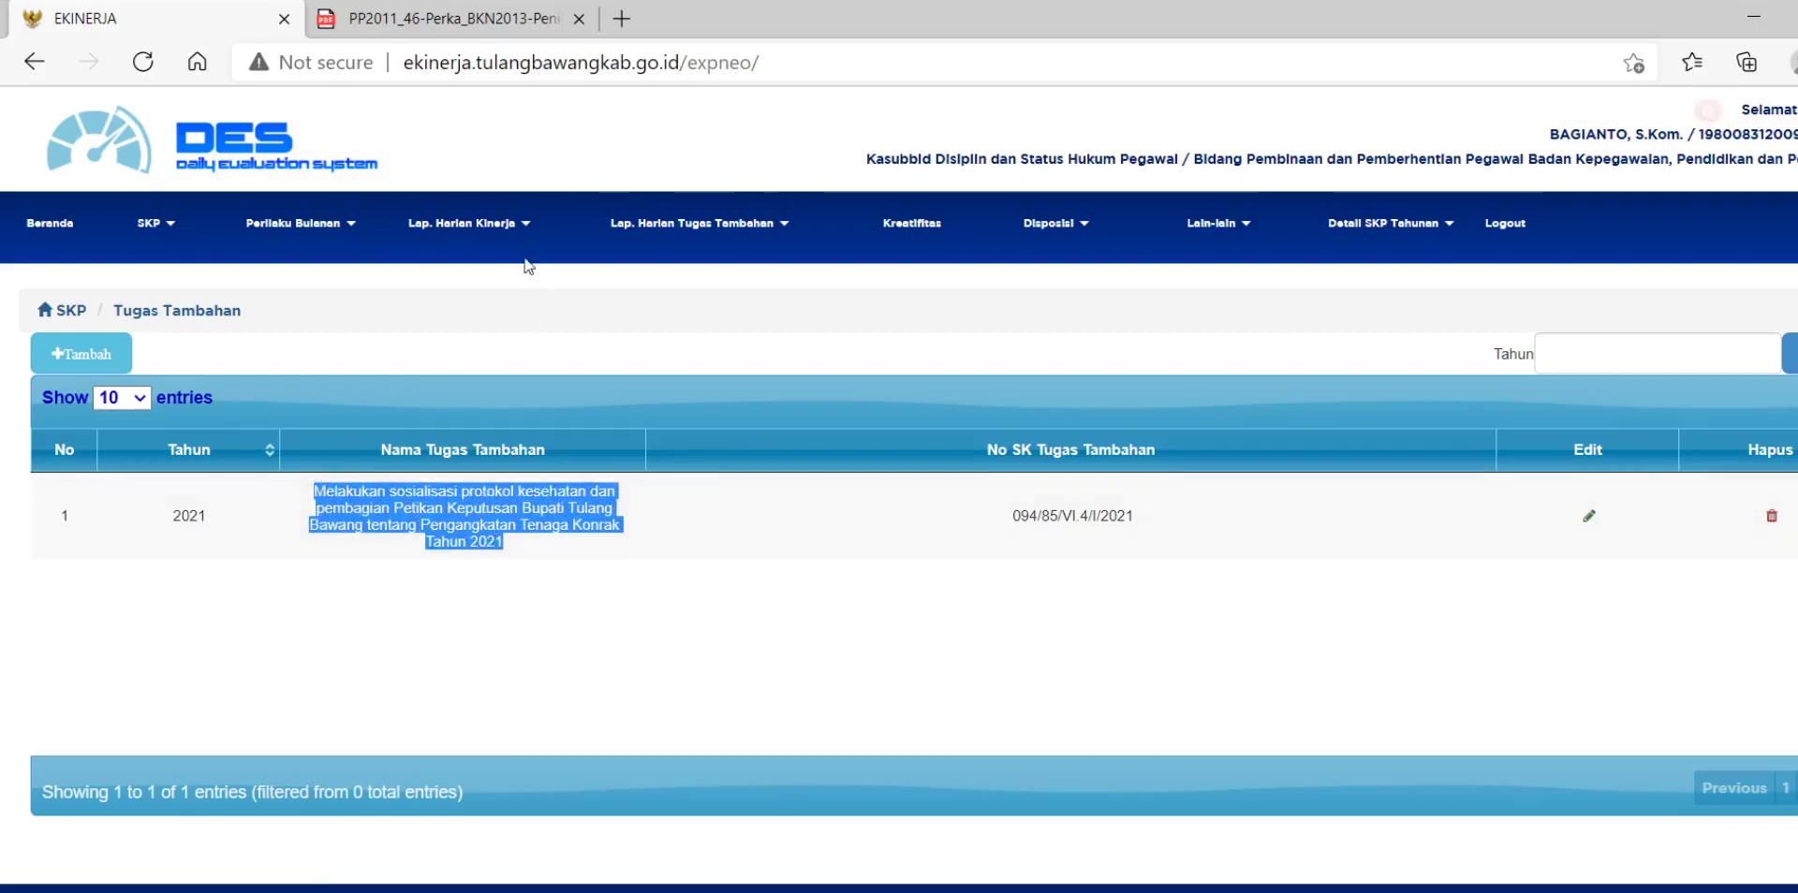
{"action": "left_click", "coordinate": [670, 228]}
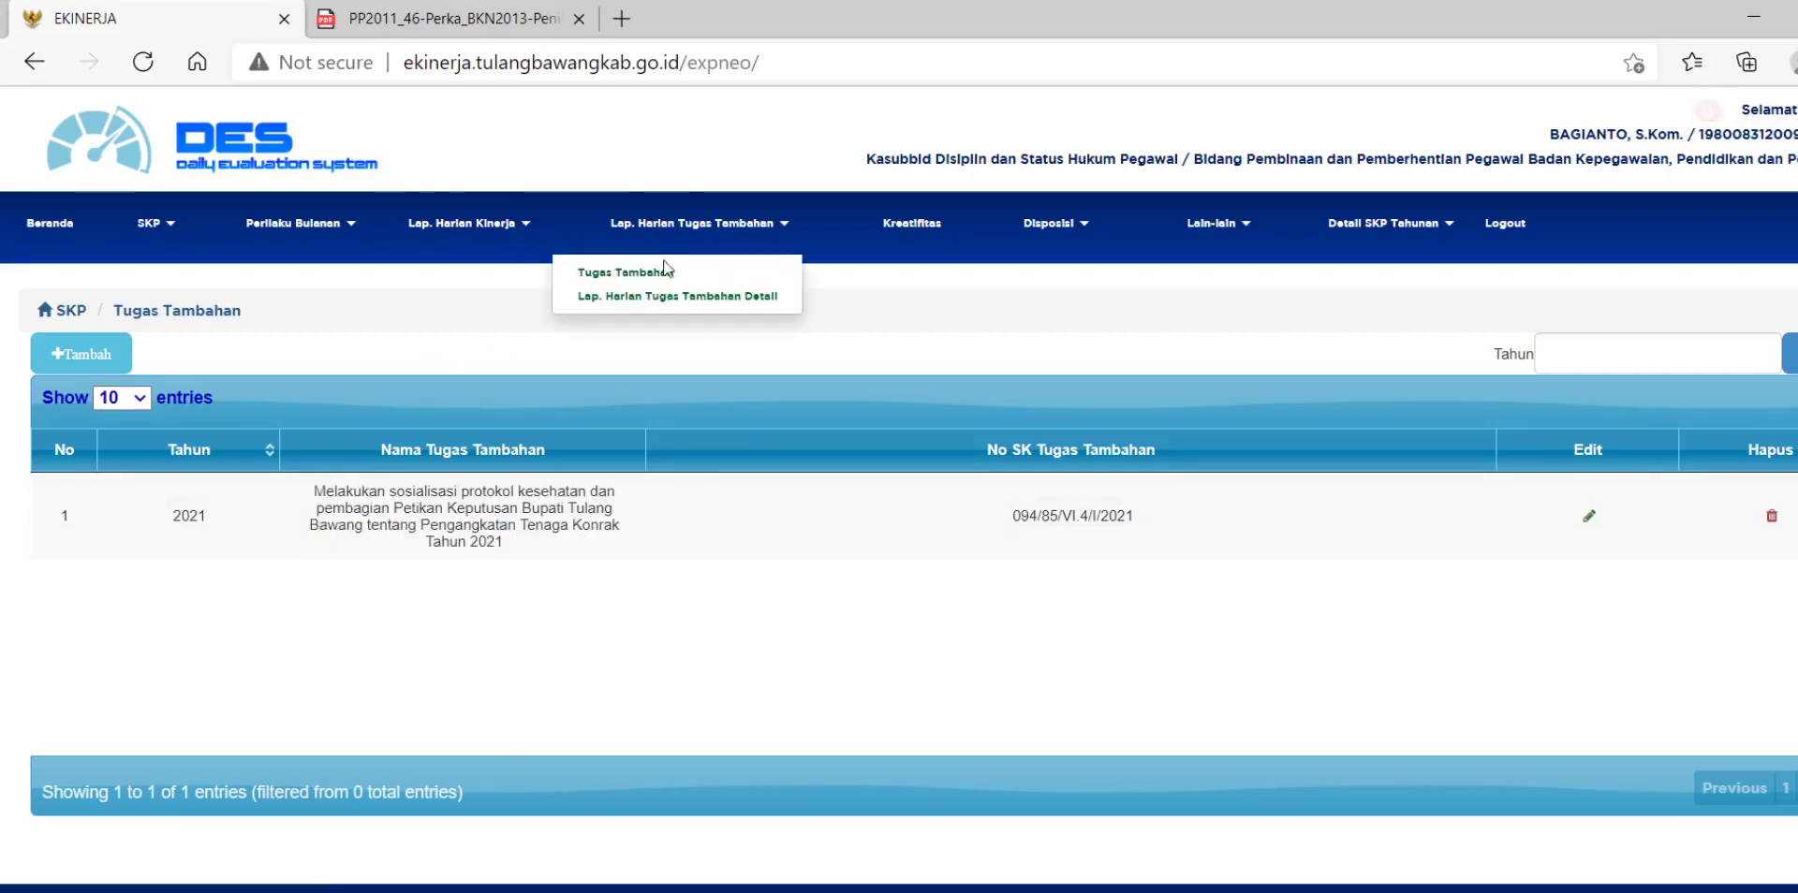
{"action": "left_click", "coordinate": [676, 298]}
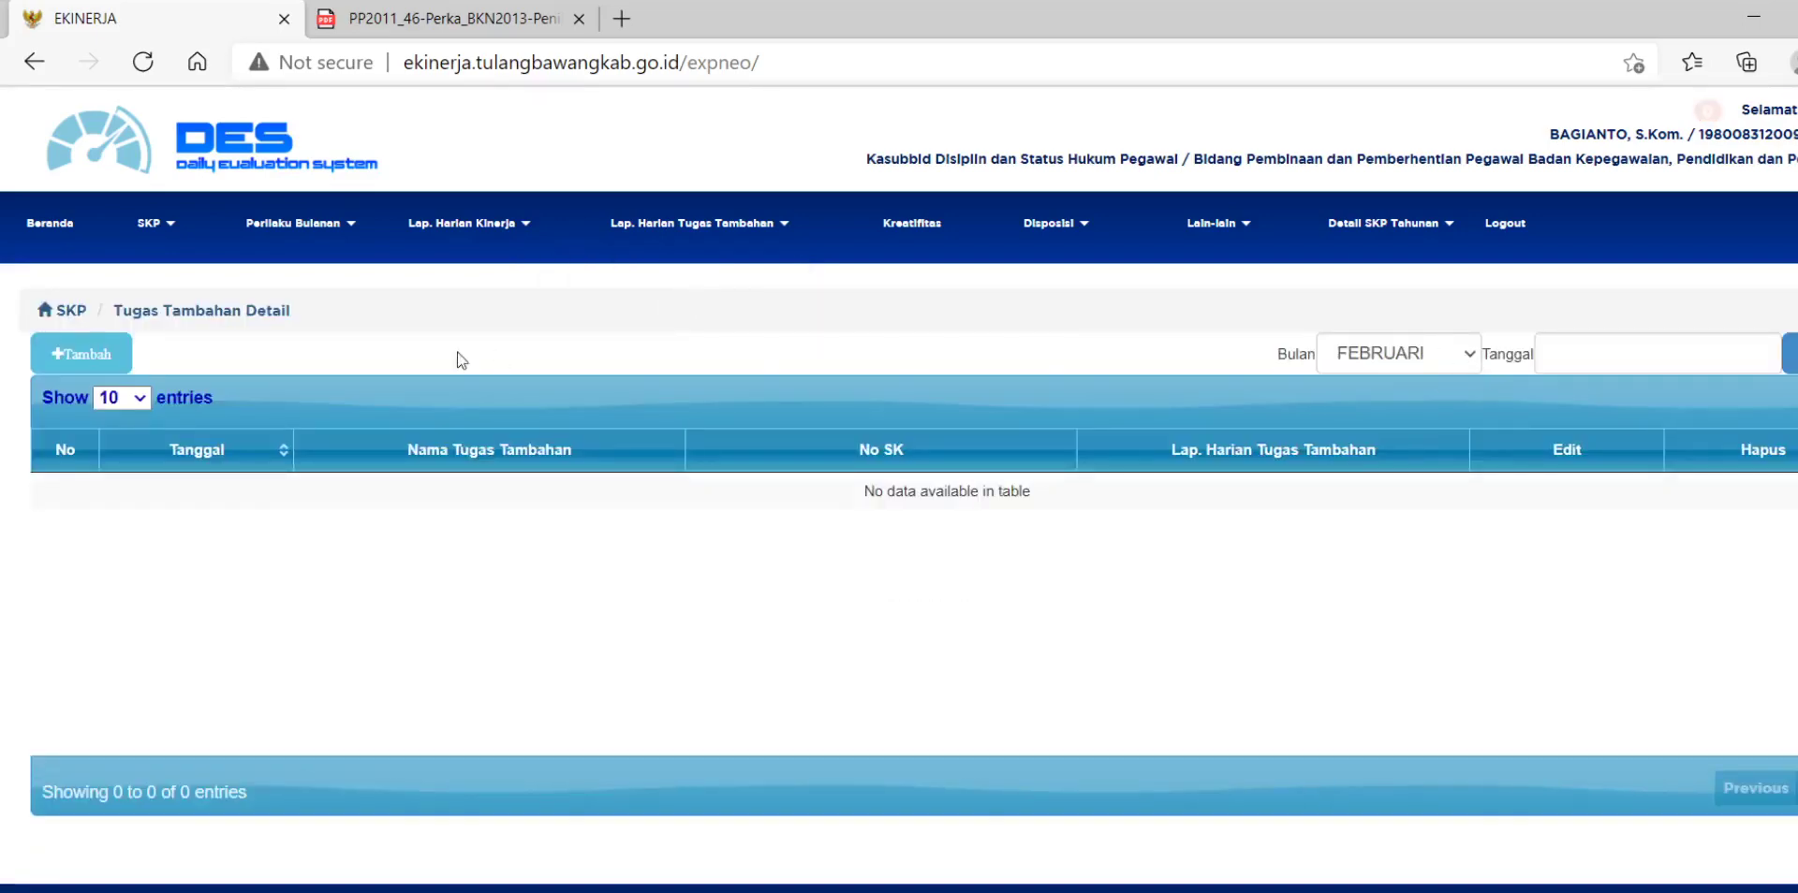
{"action": "left_click", "coordinate": [125, 361]}
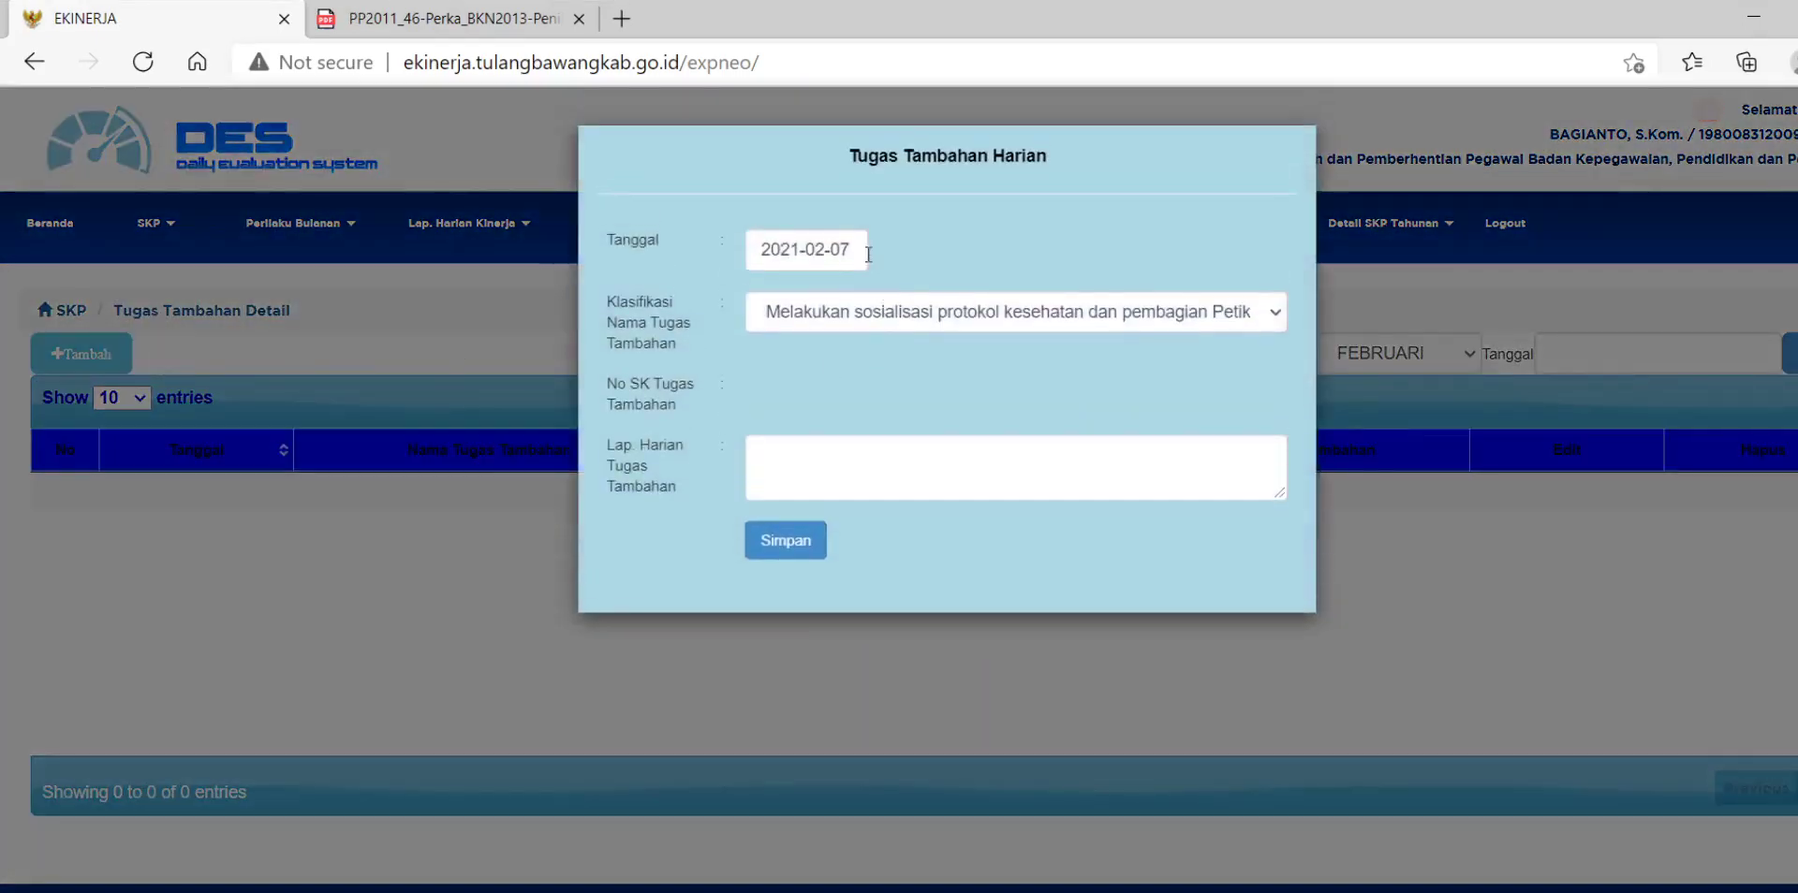
{"action": "left_click", "coordinate": [854, 253]}
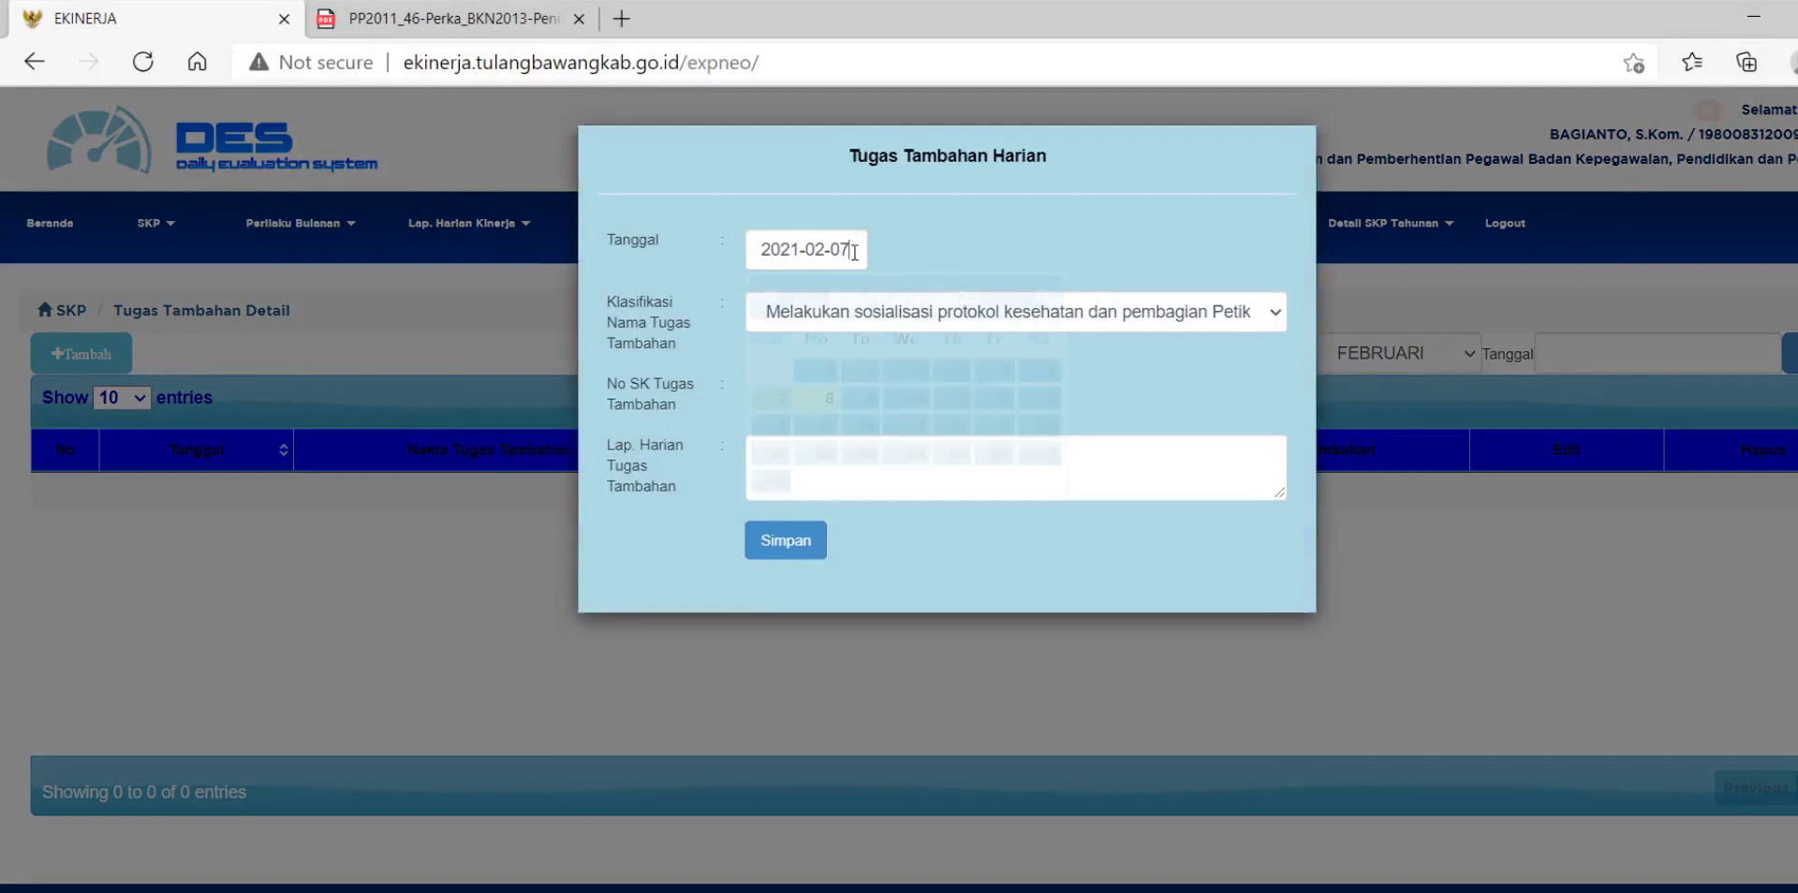
{"action": "left_click", "coordinate": [768, 298]}
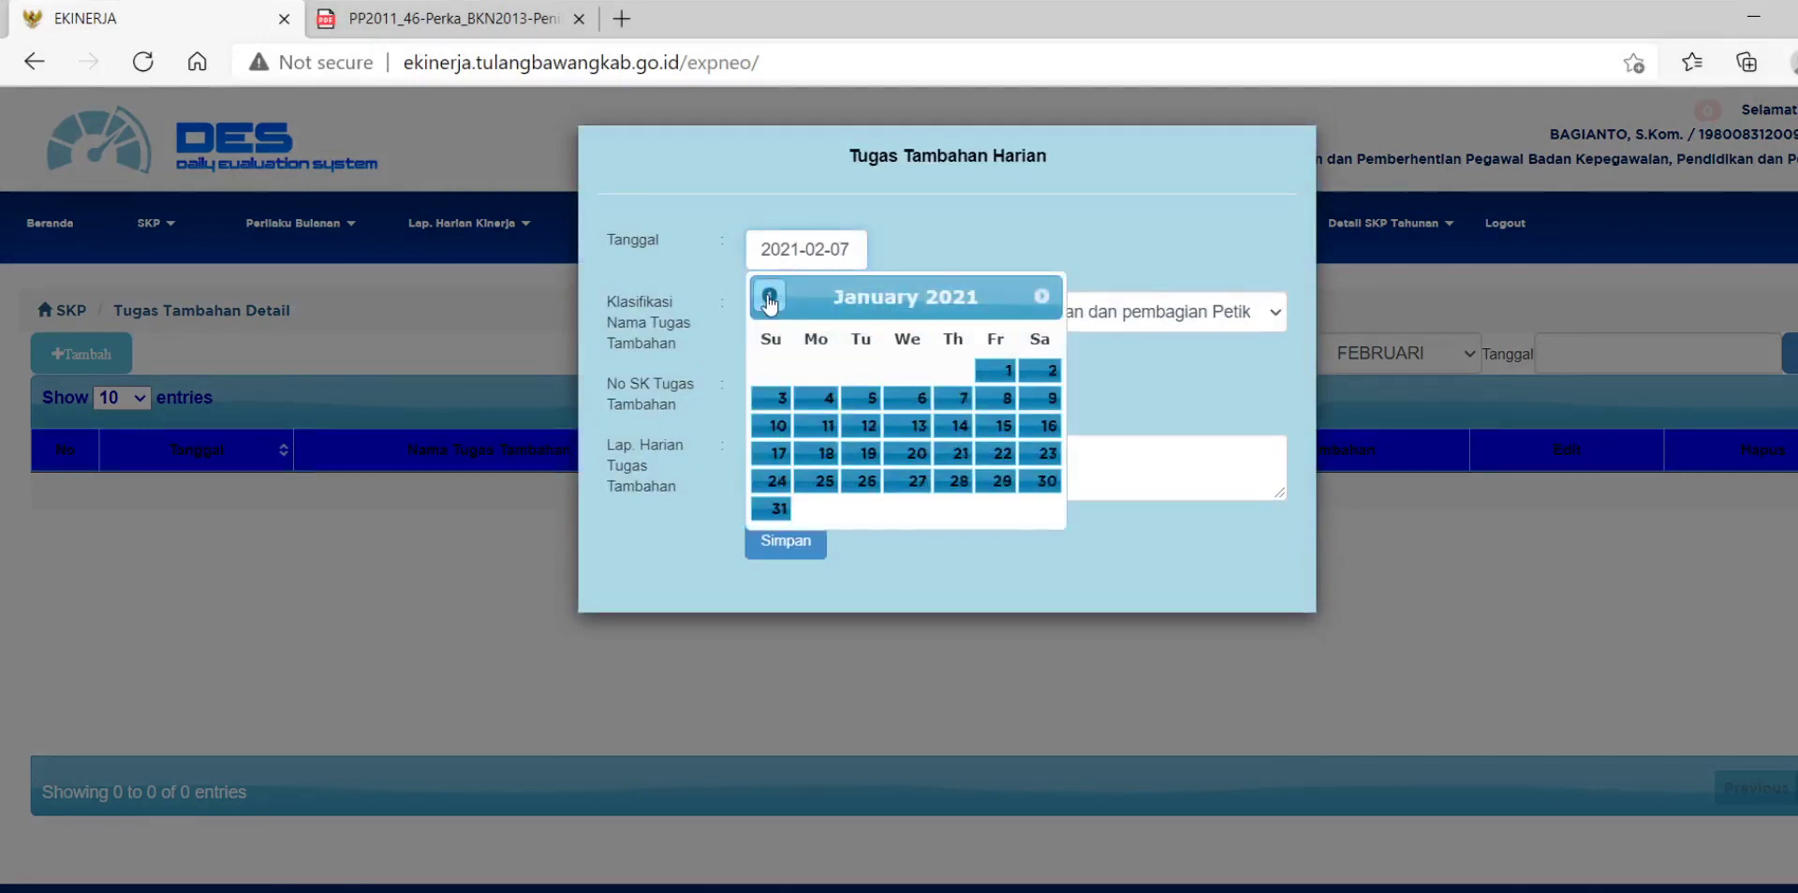
{"action": "left_click", "coordinate": [866, 398]}
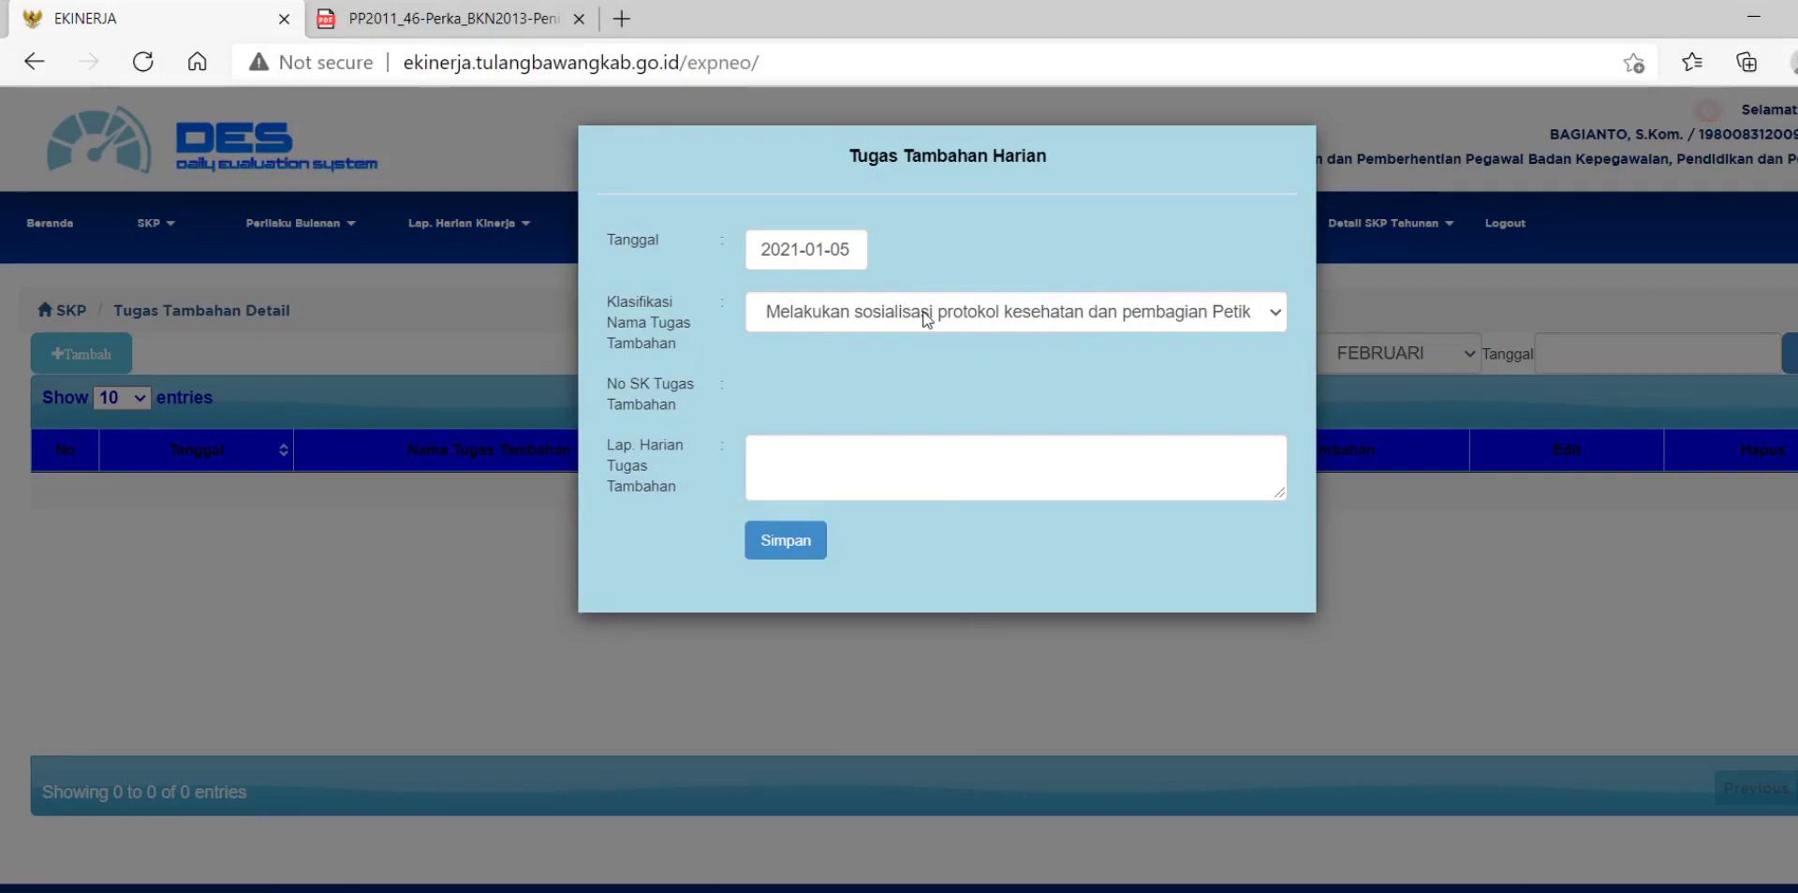
Paste the copied task name as the Lap. Harian Tugas Tambahan, save the entry, and list the JANUARI records
{"action": "left_click", "coordinate": [877, 463]}
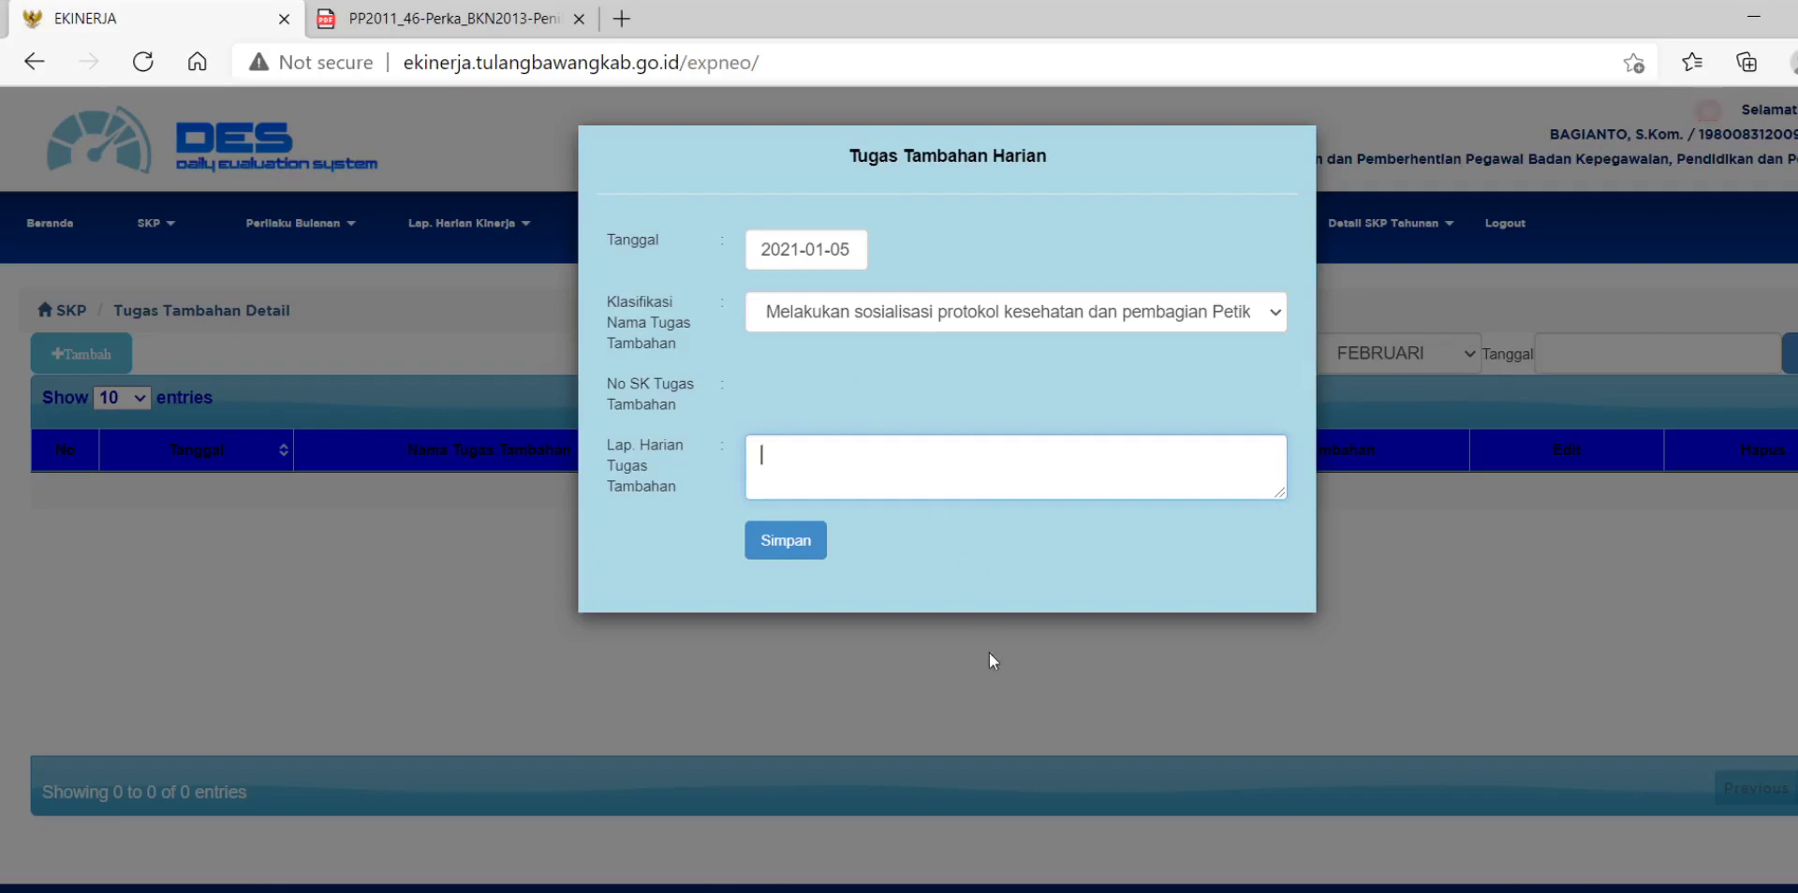
{"action": "type", "text": "Melakukan sosialisasi protokol kesehatan dan pembagian Petikan Keputusan Bupati Tulang Bawang tentang Pengangkatan Tenaga Konrak Tahun 2021"}
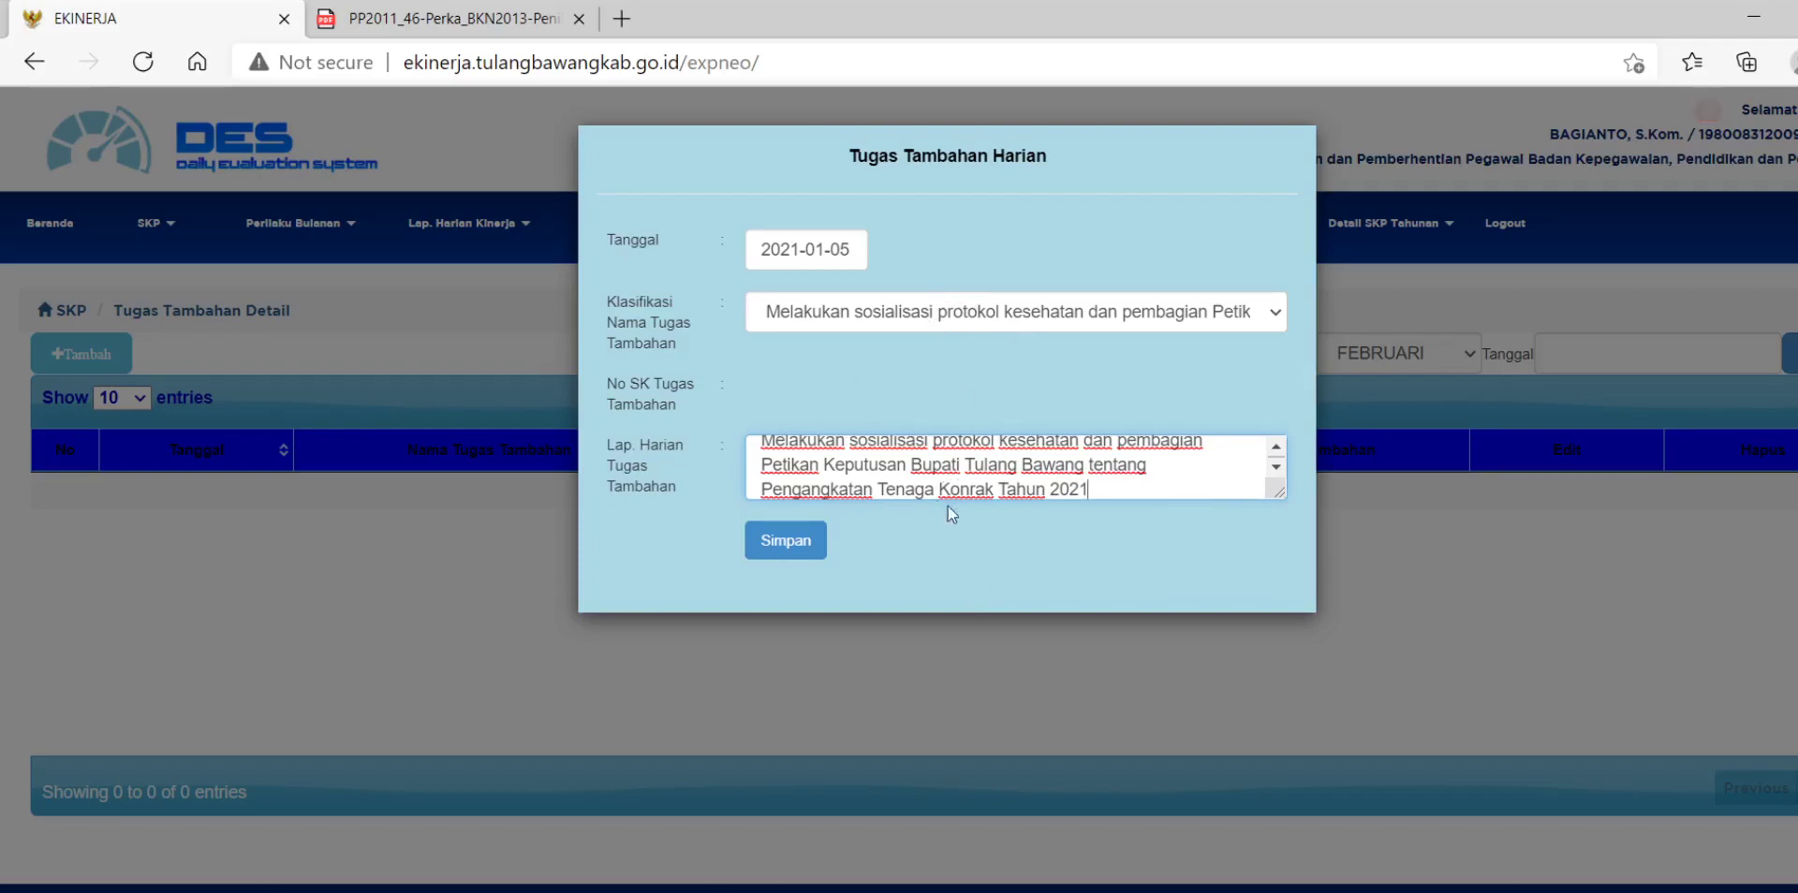
{"action": "left_click", "coordinate": [789, 541]}
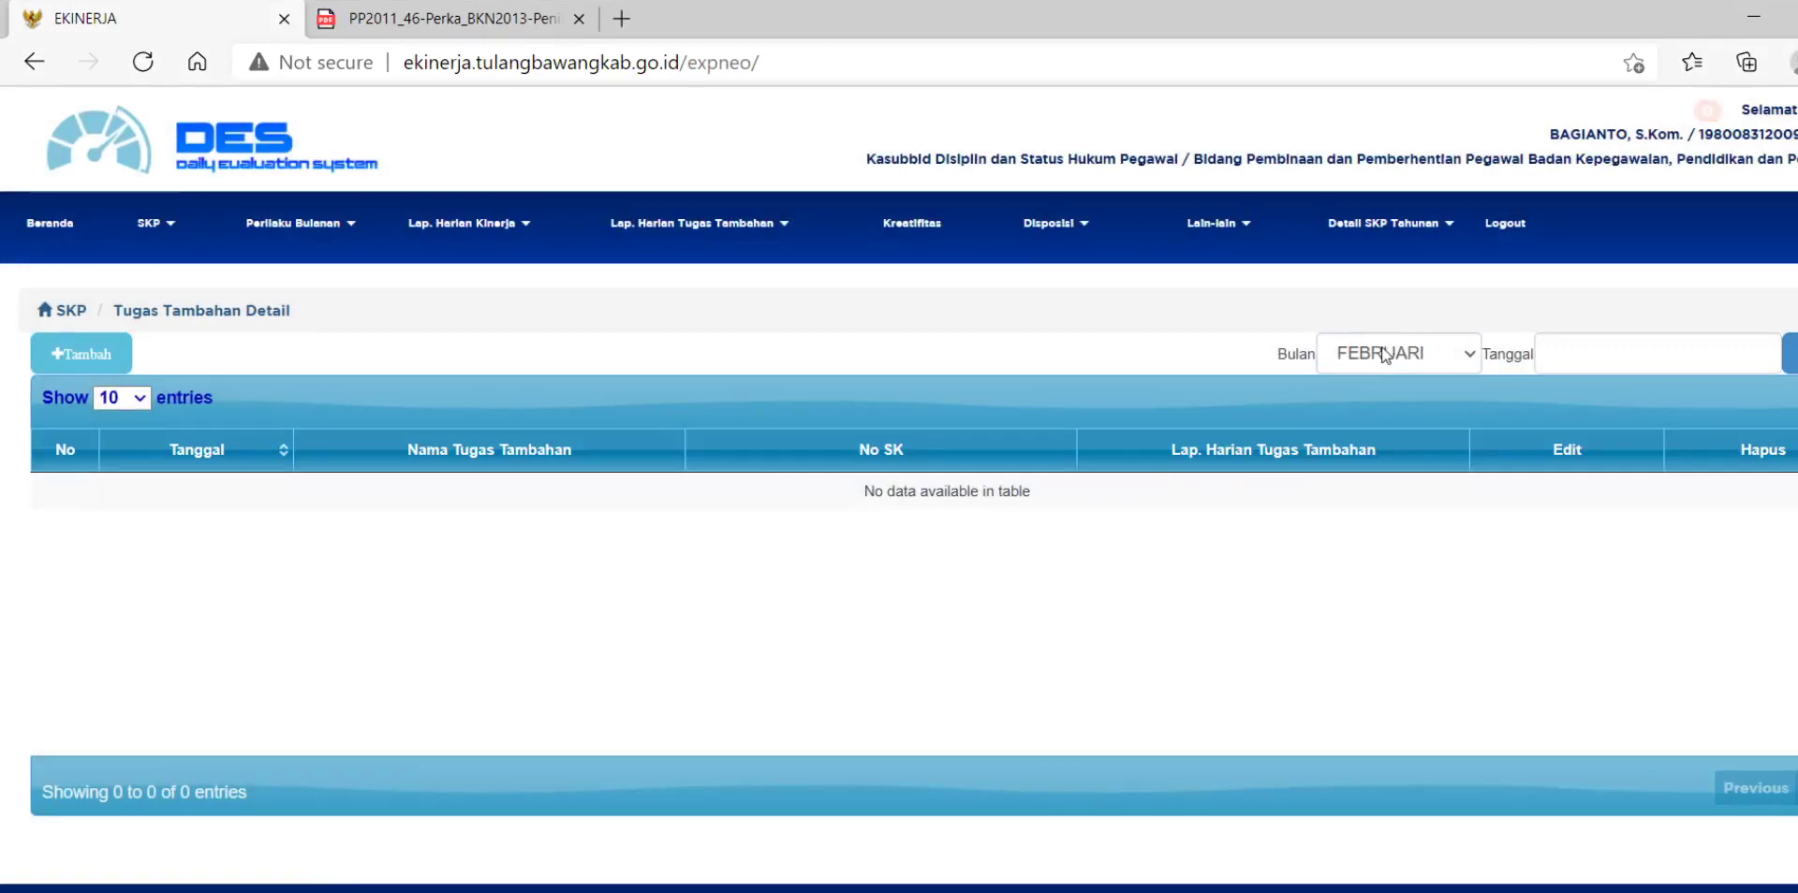
{"action": "left_click", "coordinate": [1373, 384]}
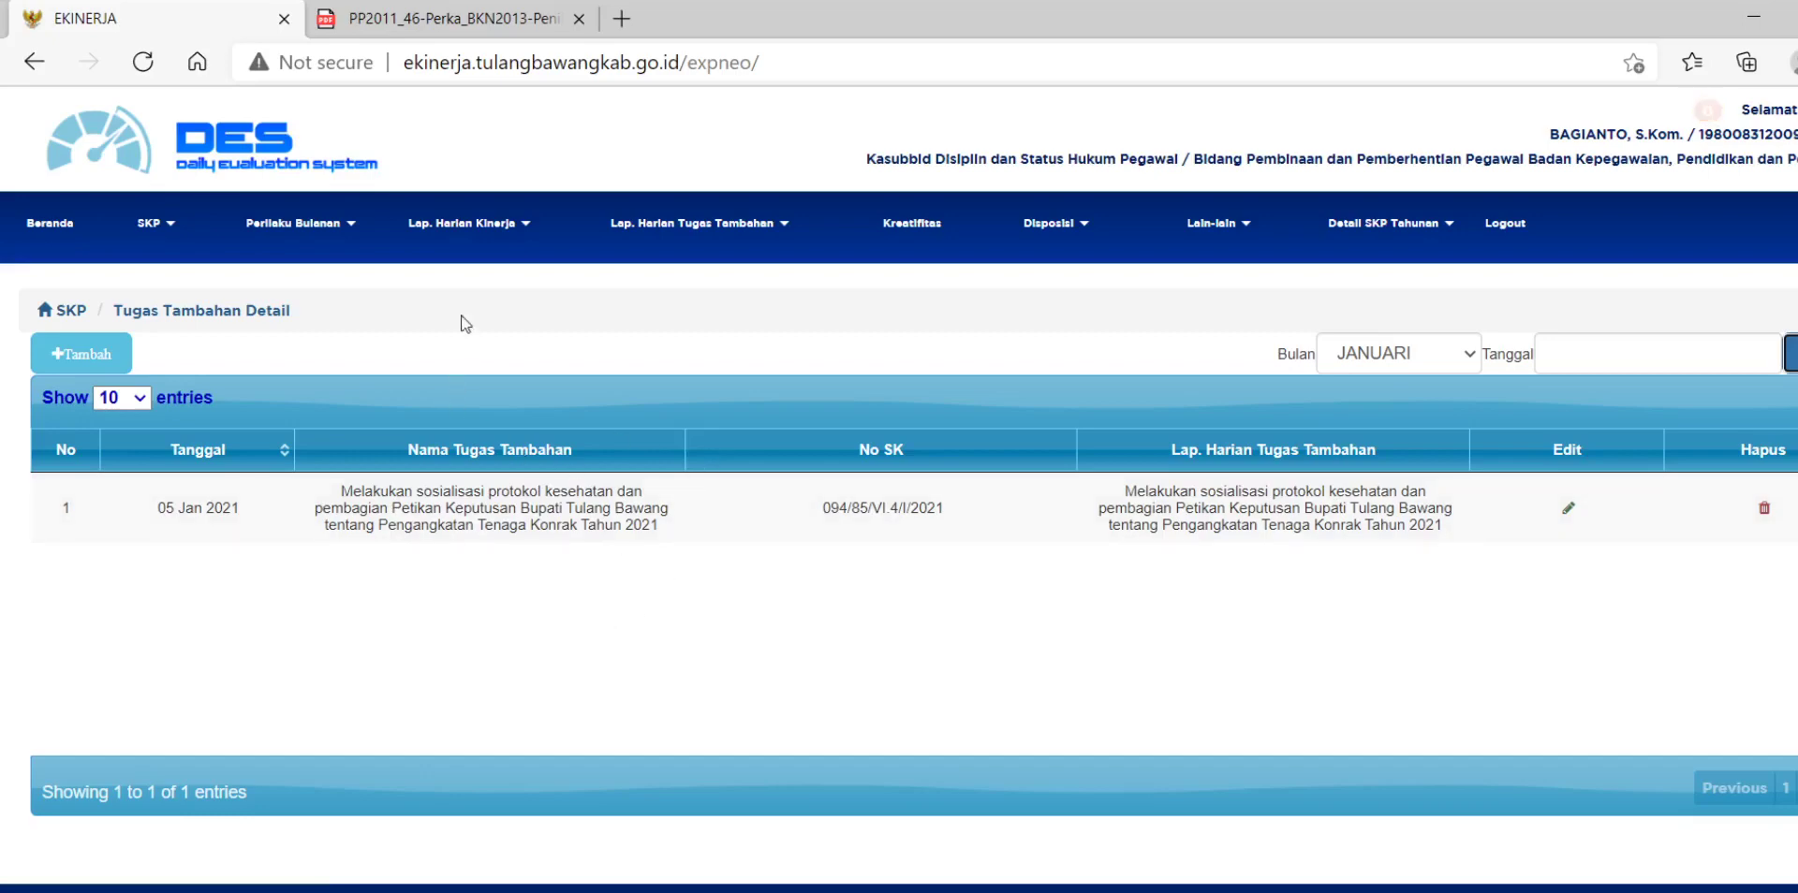
Open the Lap. Harian Kinerja SKP list and show the reports for JANUARI 2021
{"action": "left_click", "coordinate": [524, 243]}
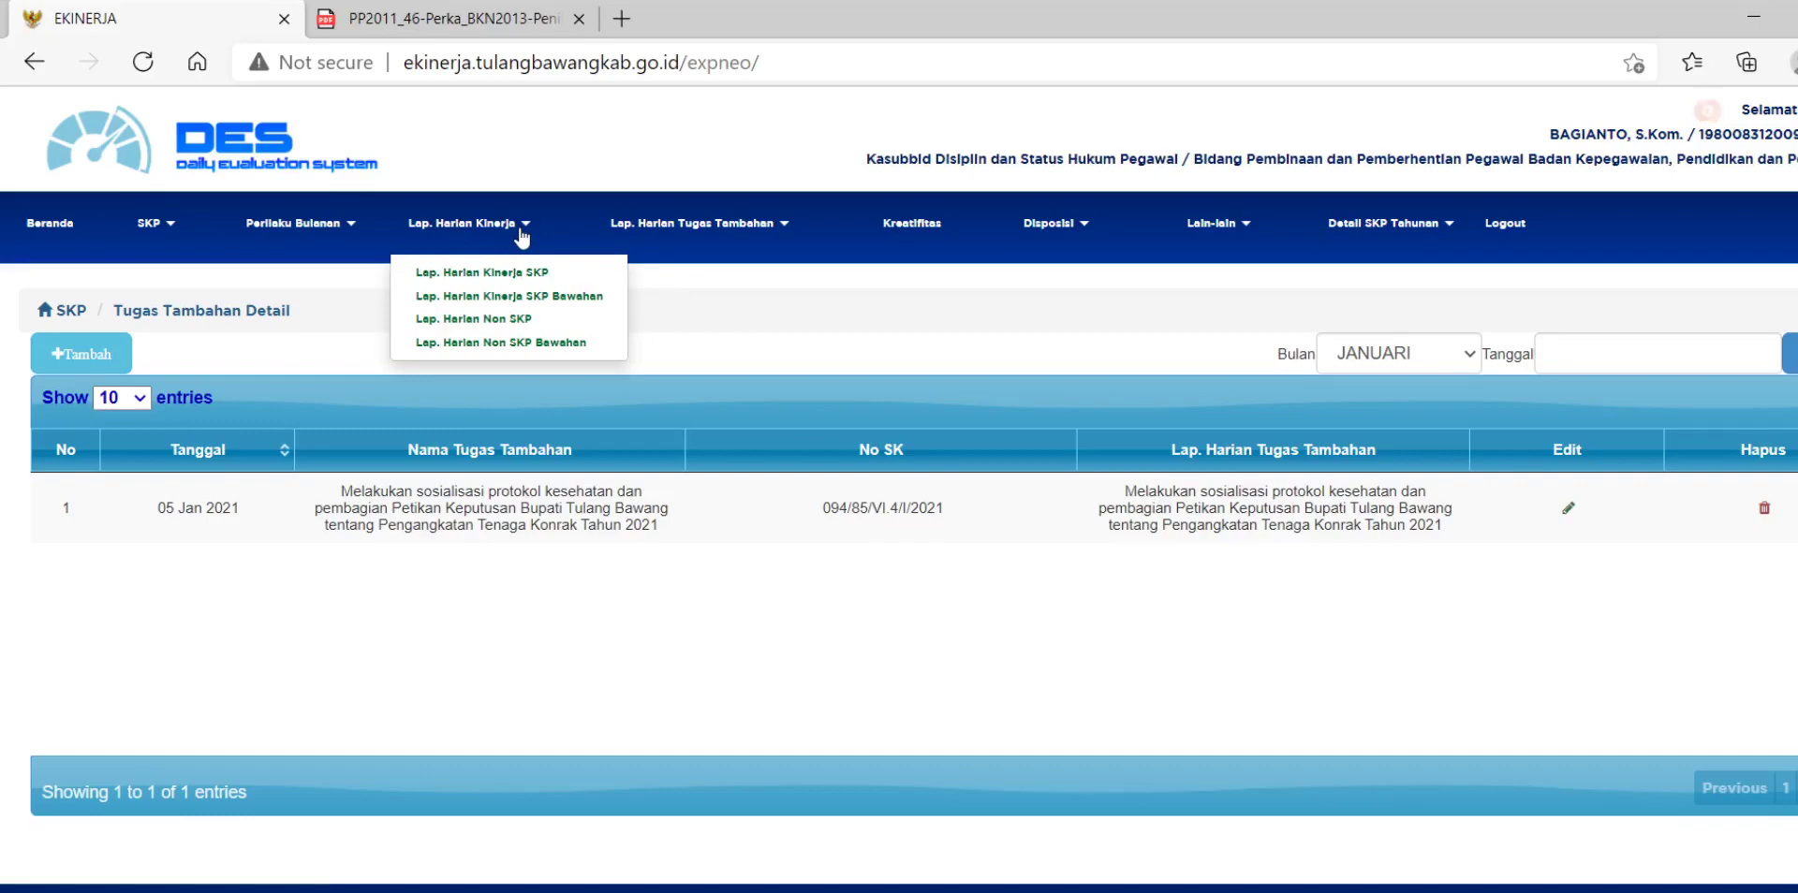
{"action": "left_click", "coordinate": [483, 278]}
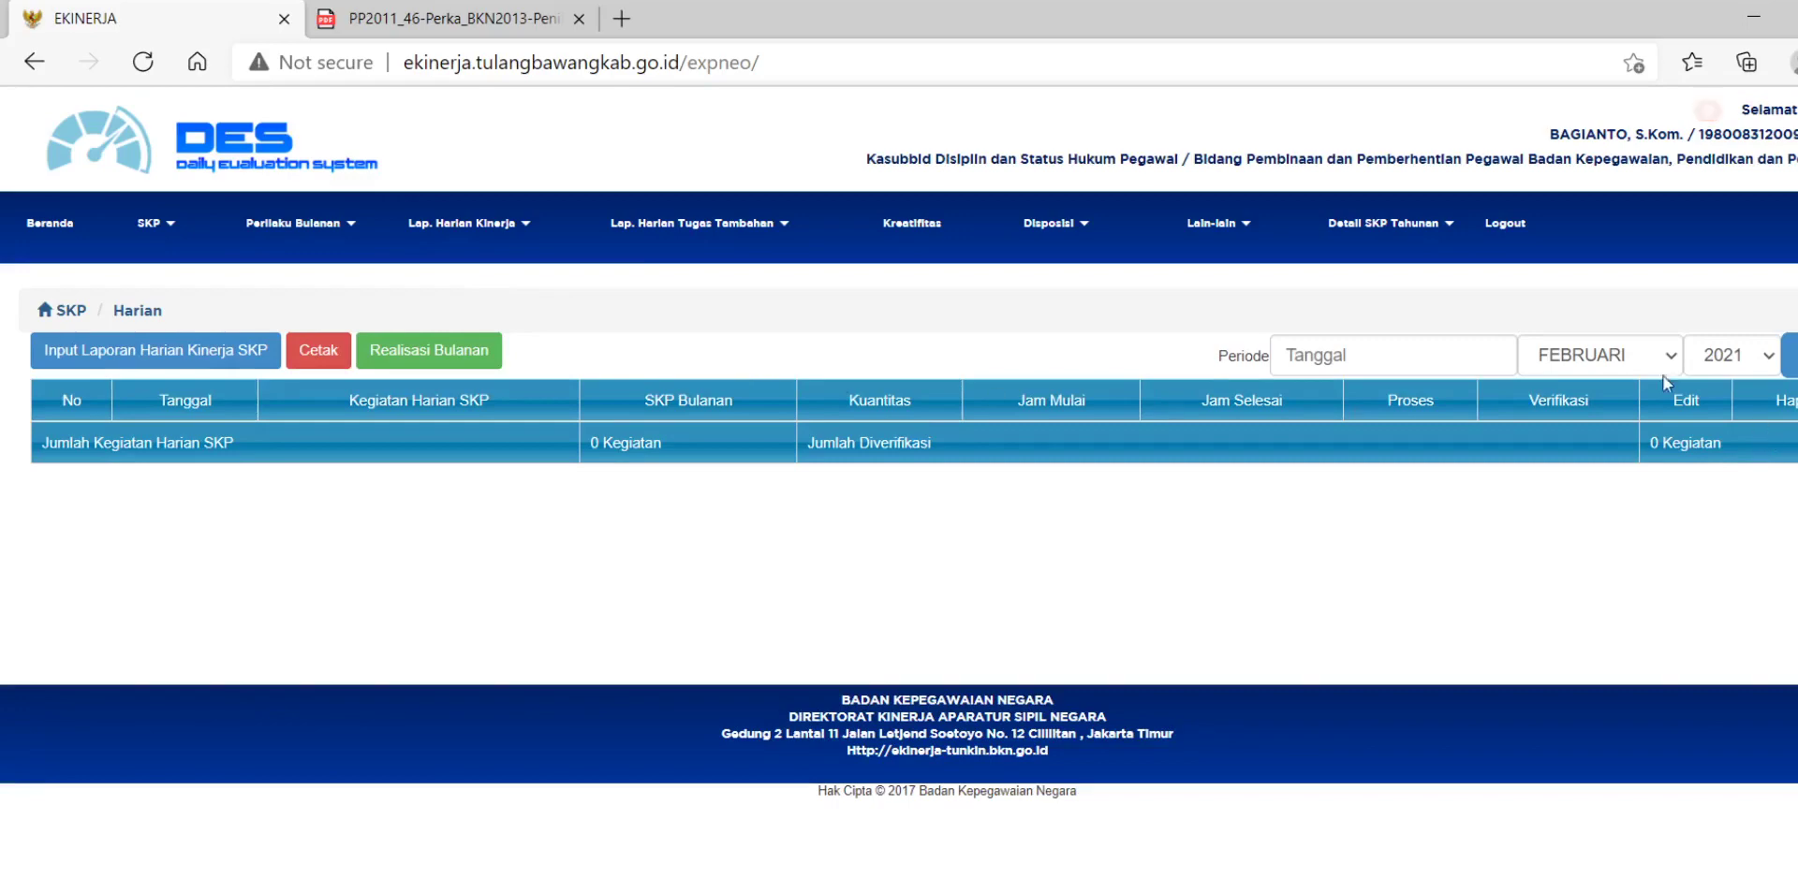
{"action": "left_click", "coordinate": [1603, 379]}
{"action": "left_click", "coordinate": [1603, 387]}
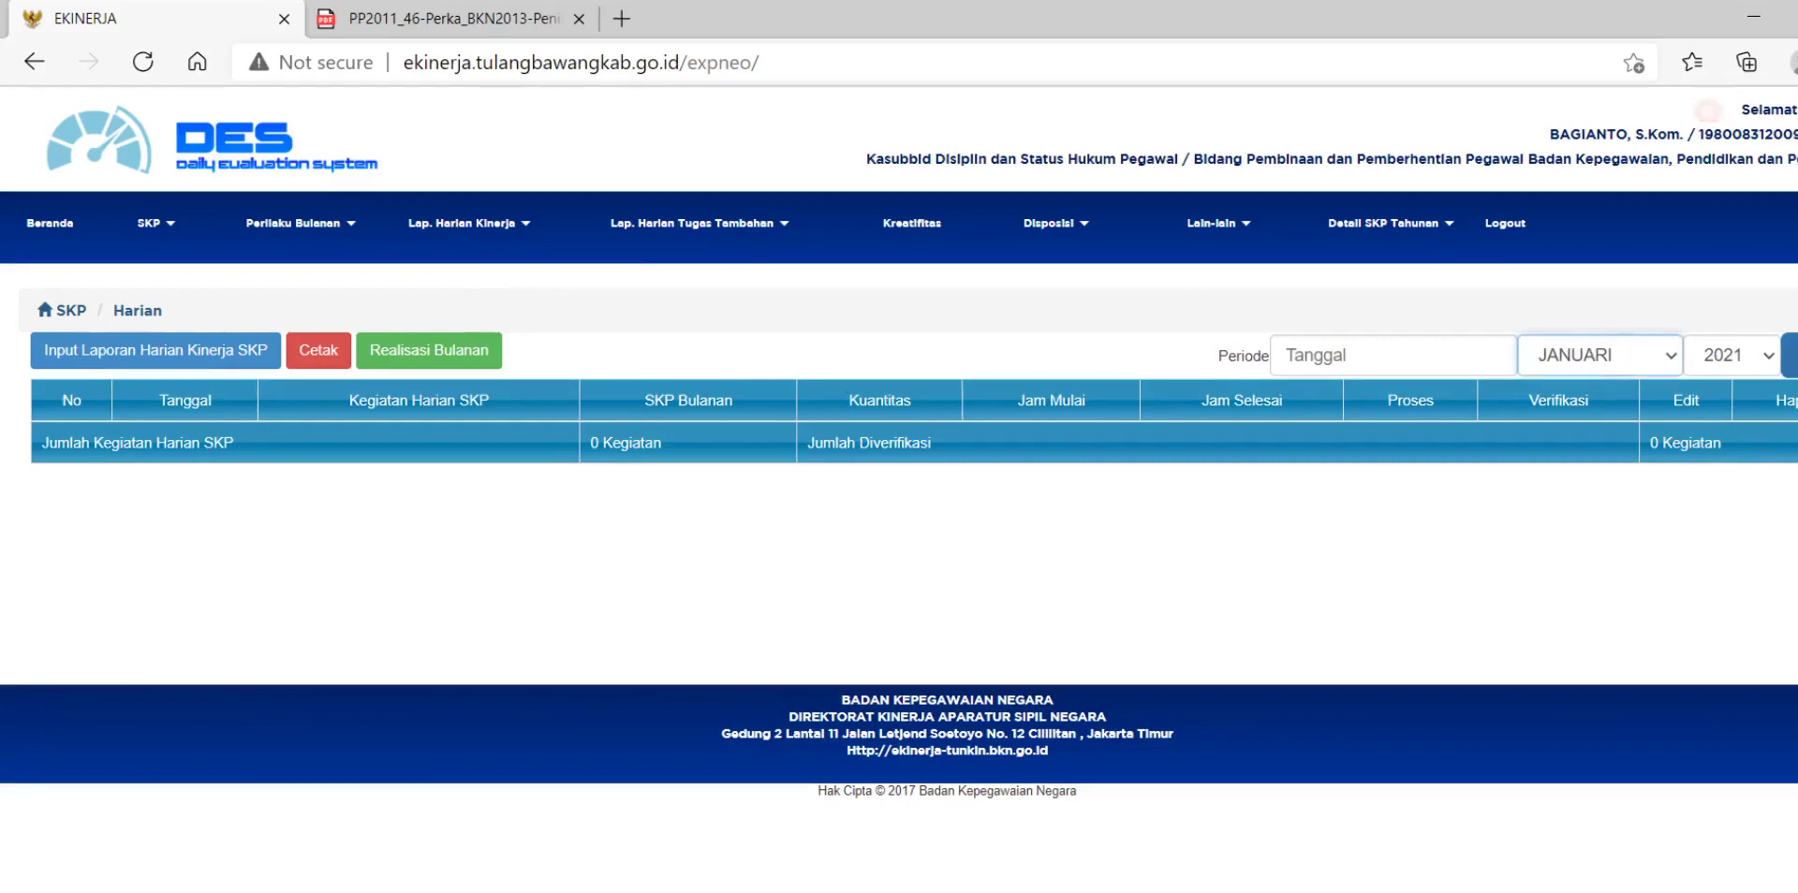
{"action": "left_click", "coordinate": [1789, 354]}
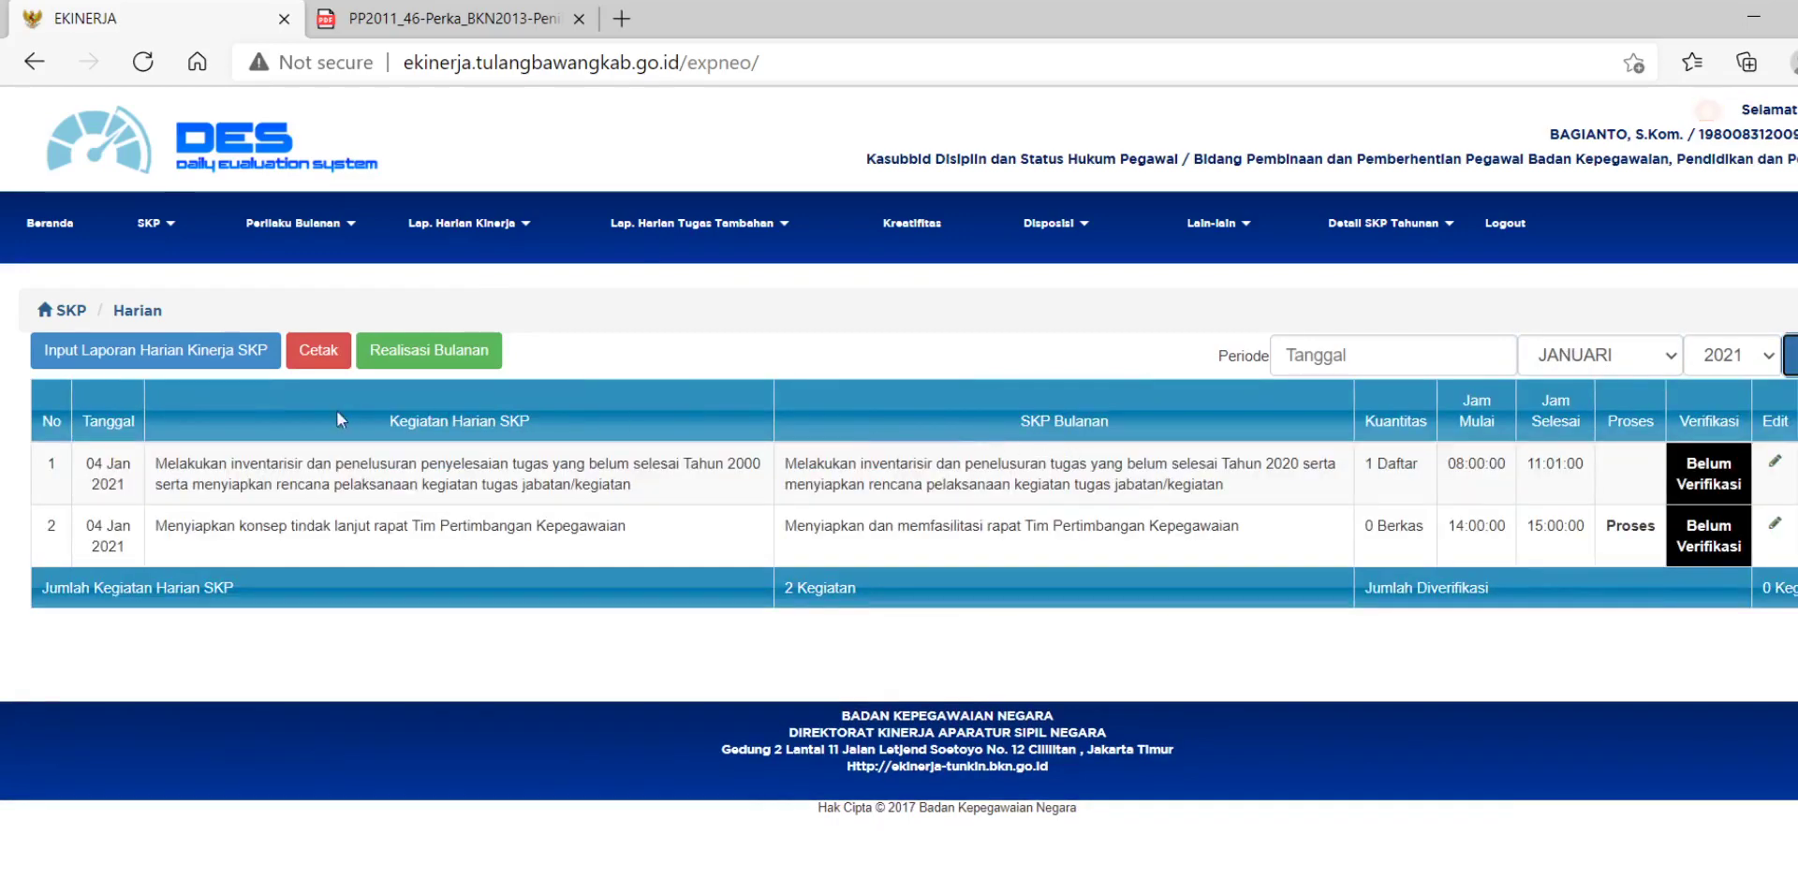
Start a new daily SKP performance report dated 2021-01-05 and mark it as Proses
{"action": "left_click", "coordinate": [225, 350]}
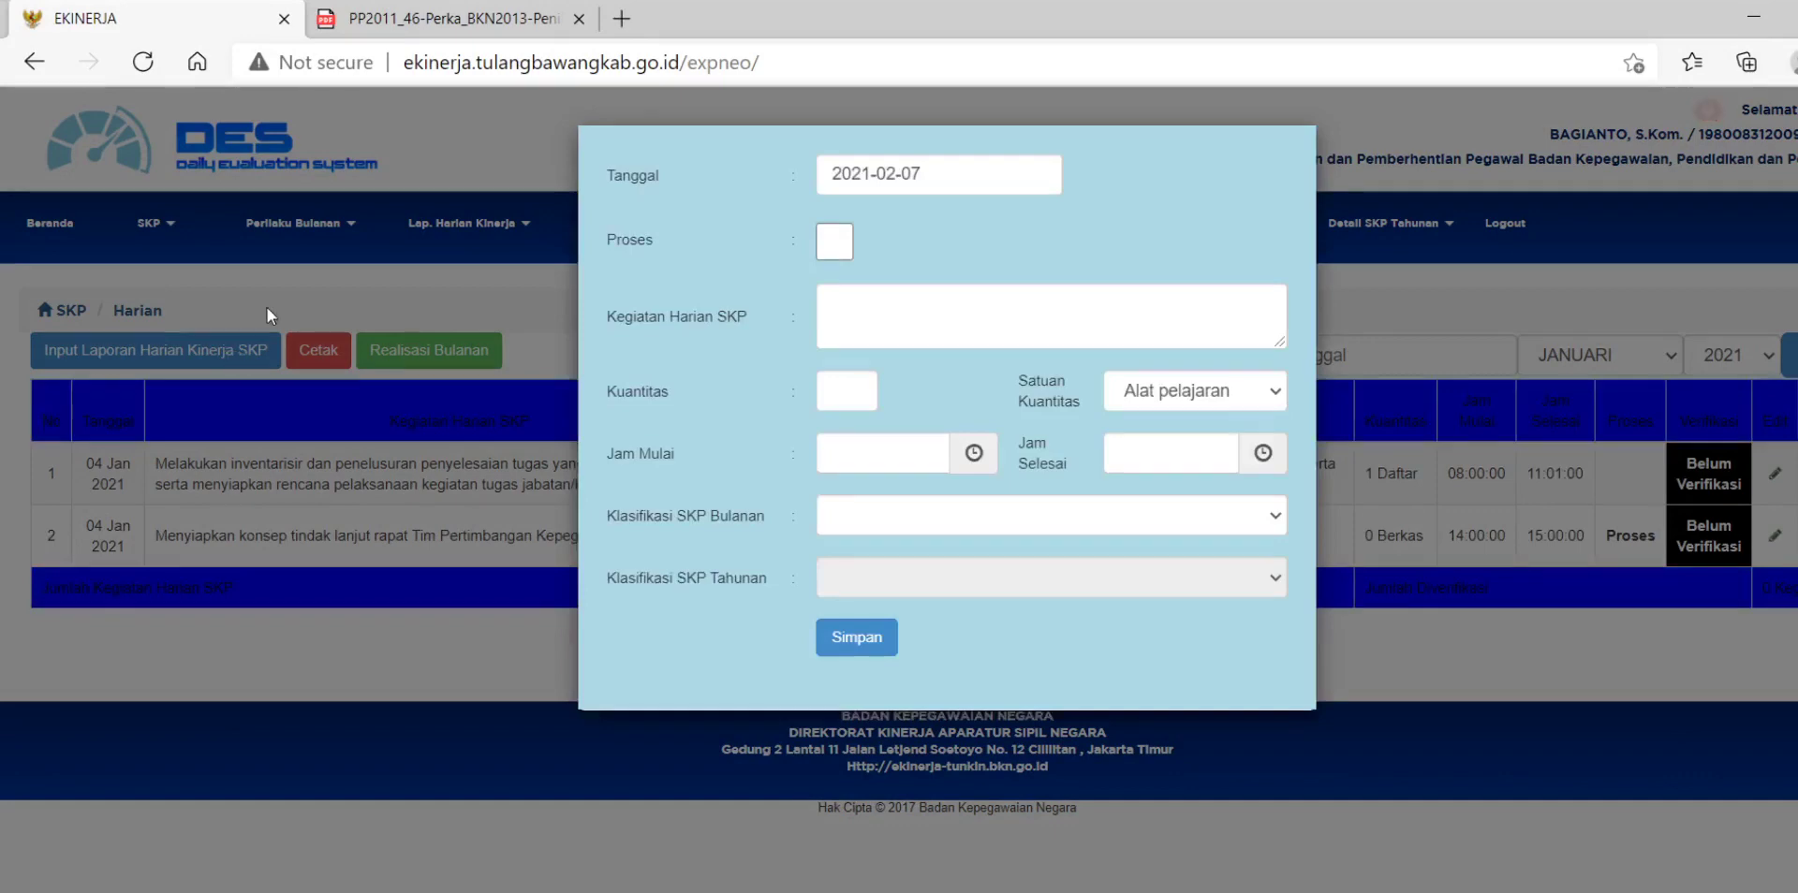
{"action": "left_click", "coordinate": [846, 179]}
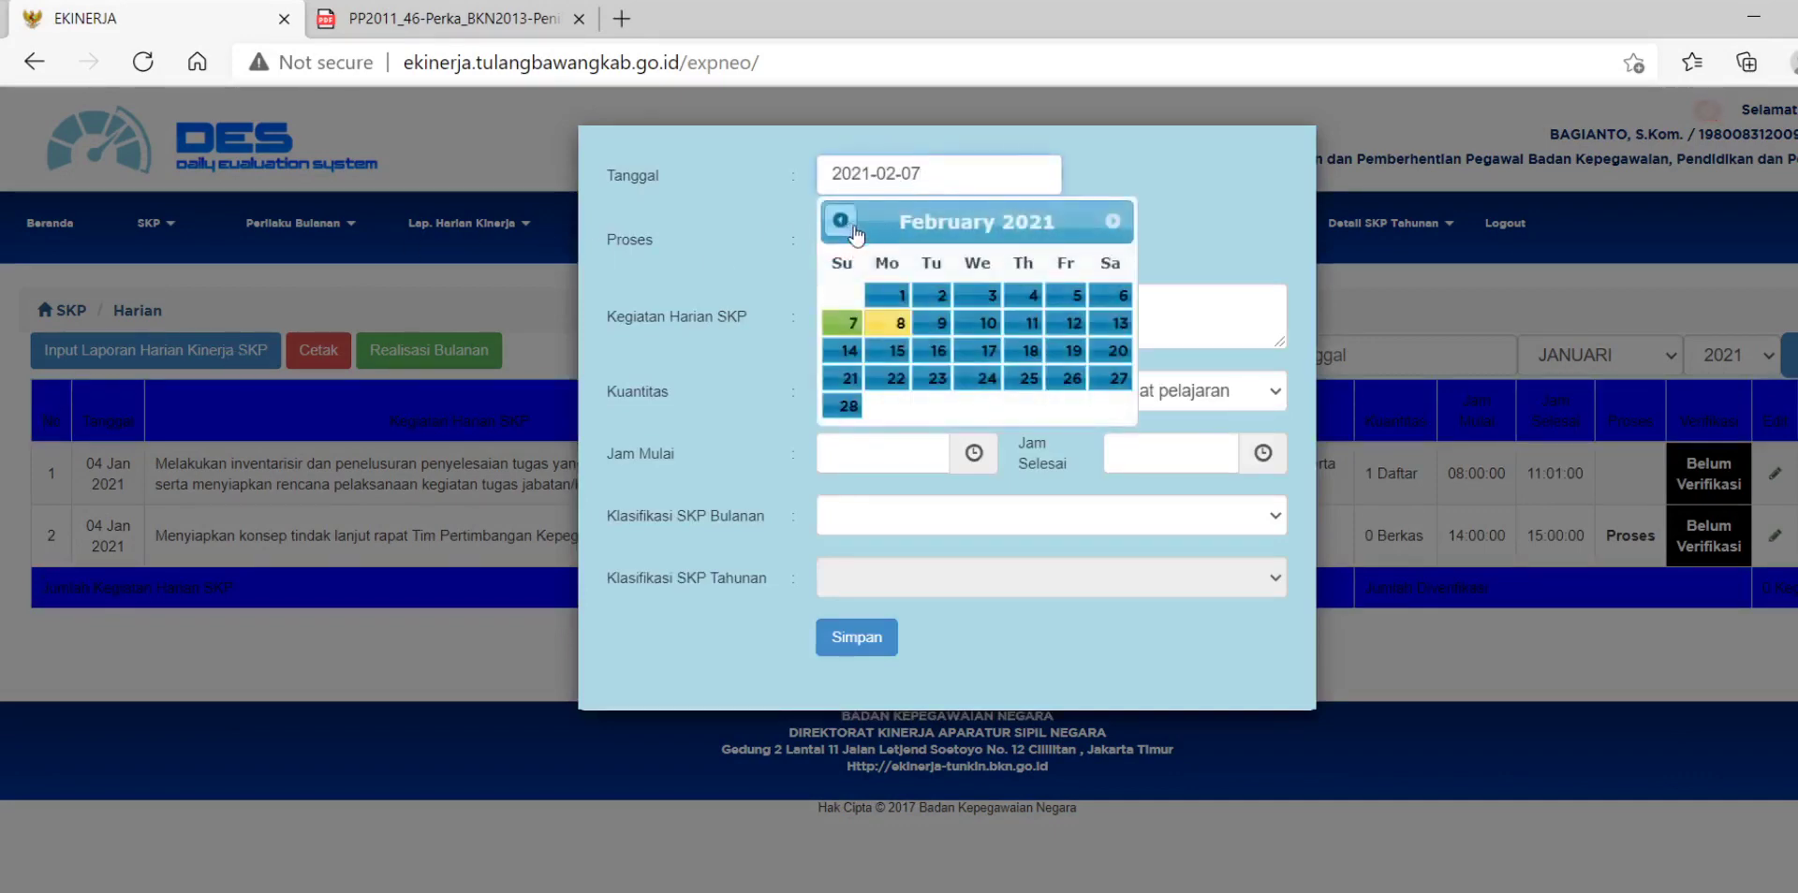
{"action": "left_click", "coordinate": [840, 222]}
{"action": "left_click", "coordinate": [934, 321]}
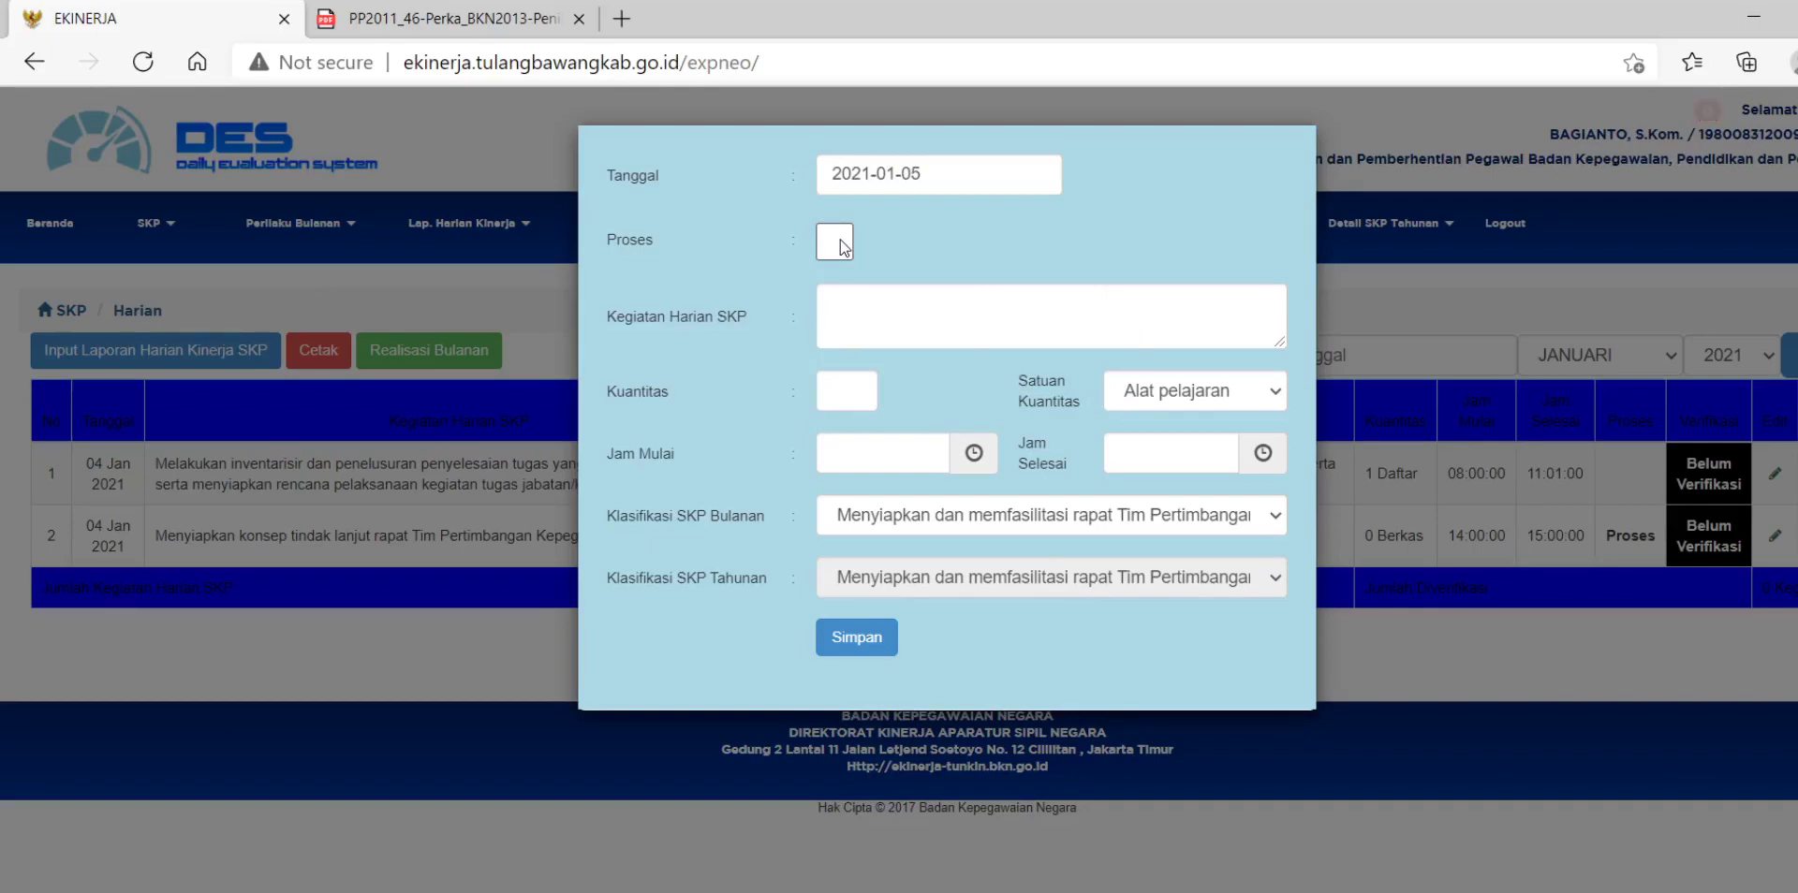
{"action": "left_click", "coordinate": [840, 245]}
{"action": "left_click", "coordinate": [1066, 197]}
Enter "Menyiapkan konsep tindak lanjut rapat Tim Pertimbangan Kepegawaian" as the Kegiatan Harian SKP
{"action": "left_click", "coordinate": [931, 304]}
{"action": "type", "text": "Men"}
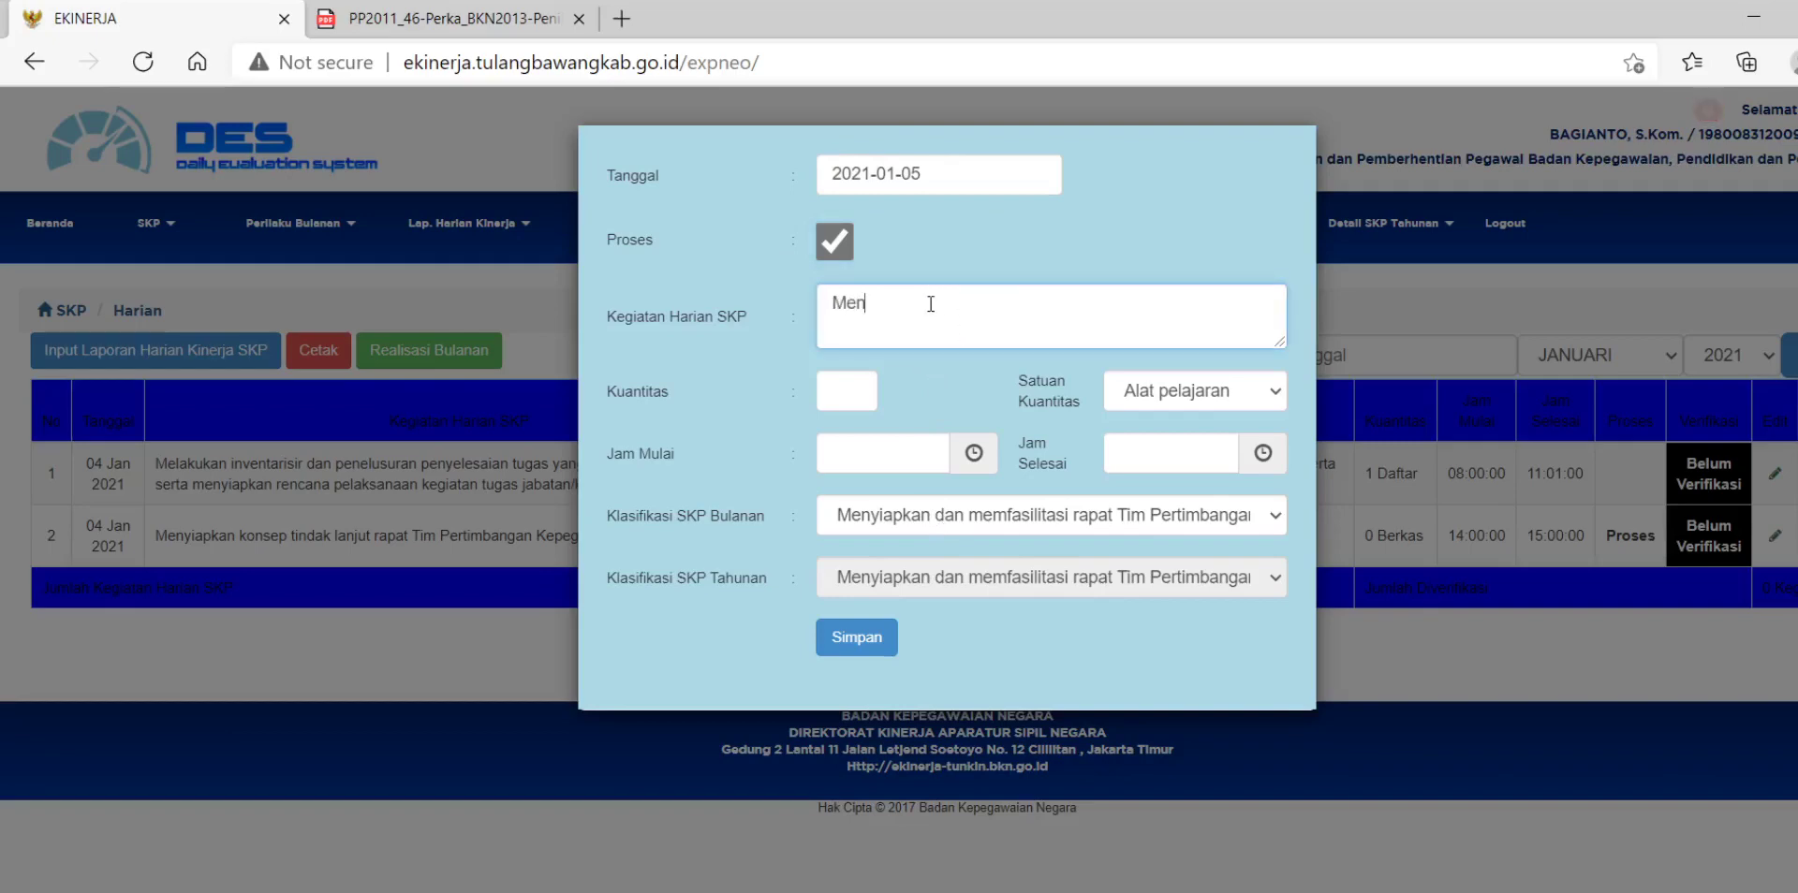
{"action": "type", "text": "yiapkan konsep T"}
{"action": "key", "text": "BackSpace"}
{"action": "type", "text": "tindak lanjut"}
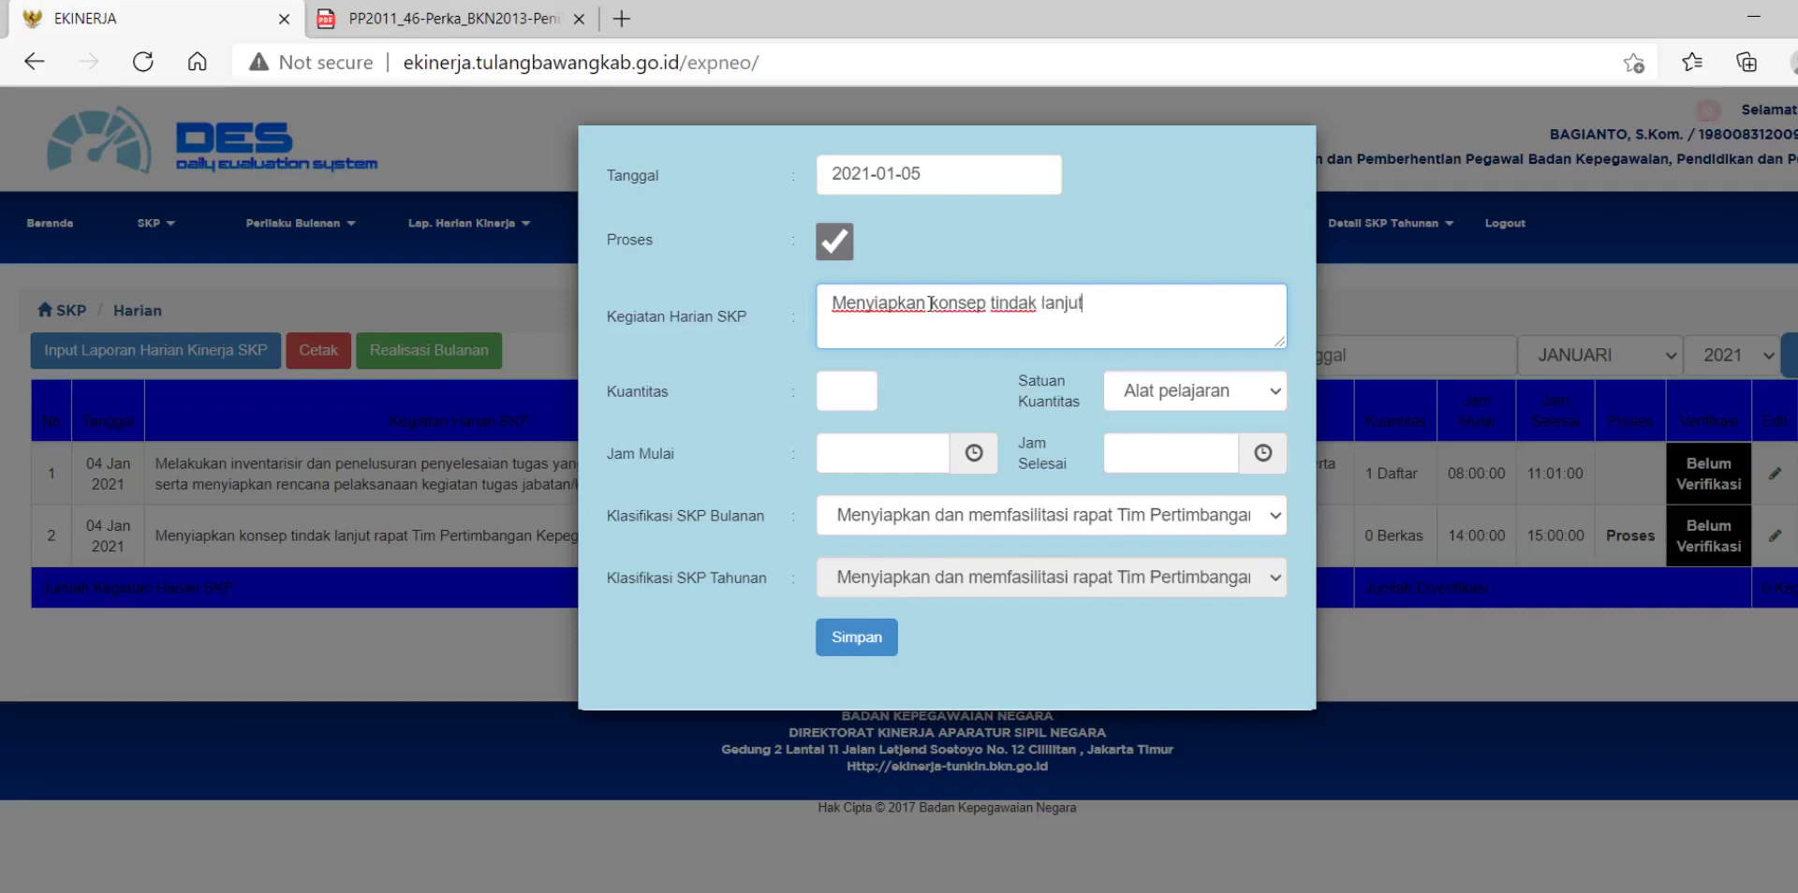
{"action": "type", "text": " rapat Tim Pertimba"}
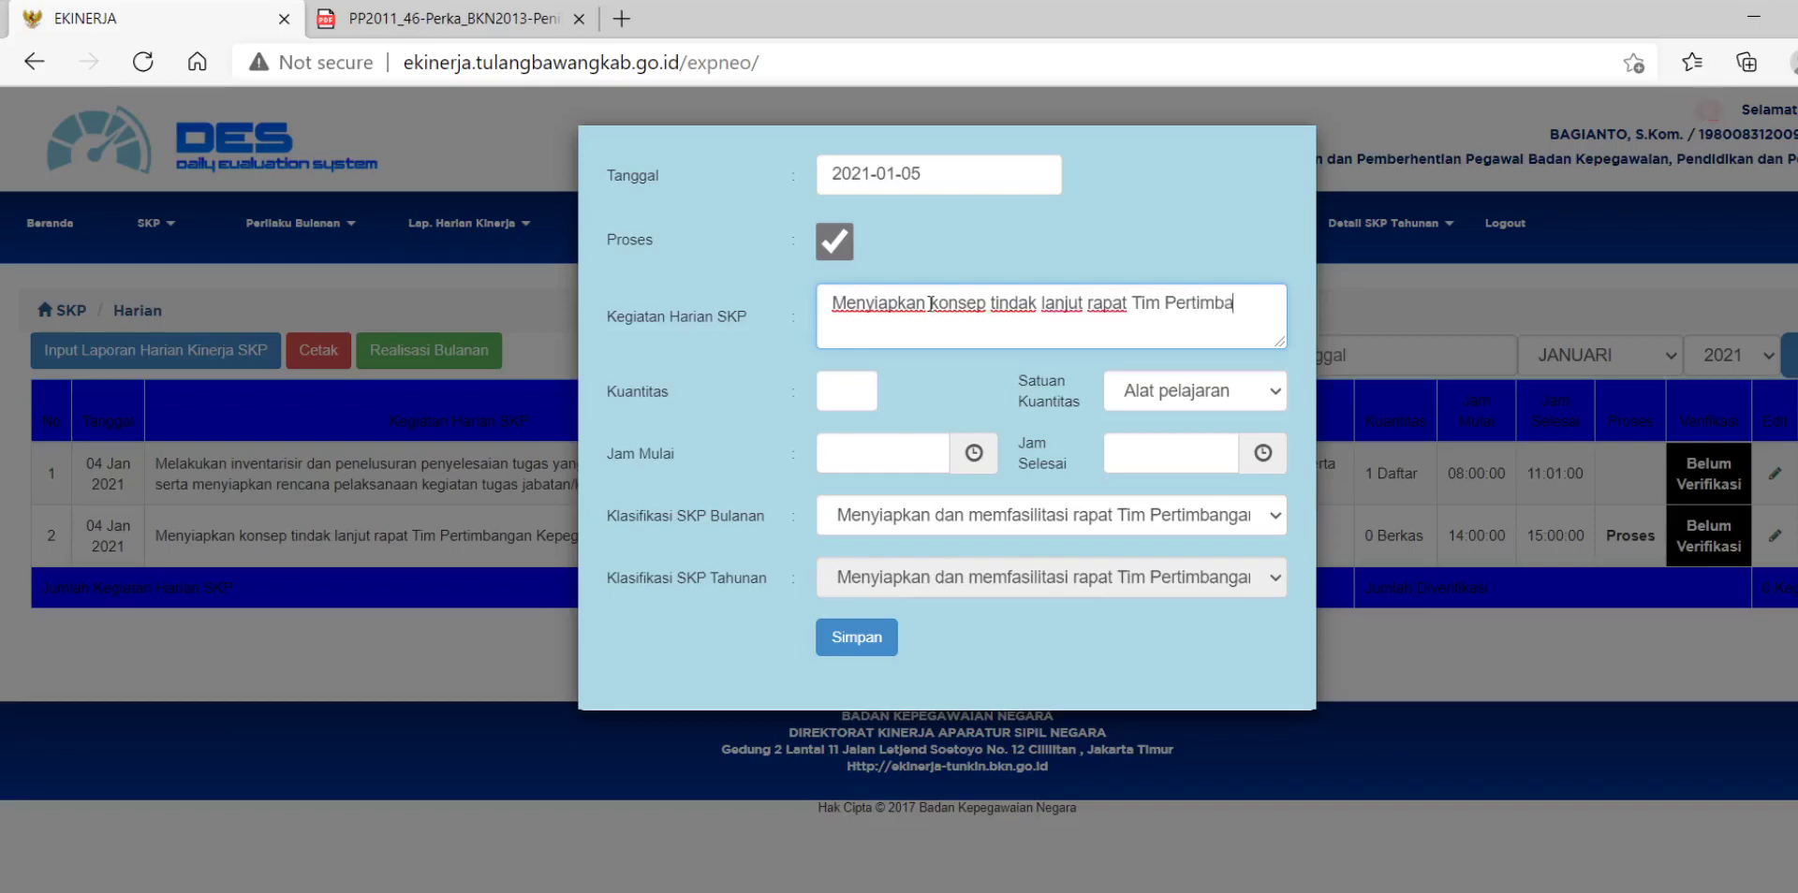
{"action": "type", "text": "ngan Kepeg"}
{"action": "type", "text": "awaian"}
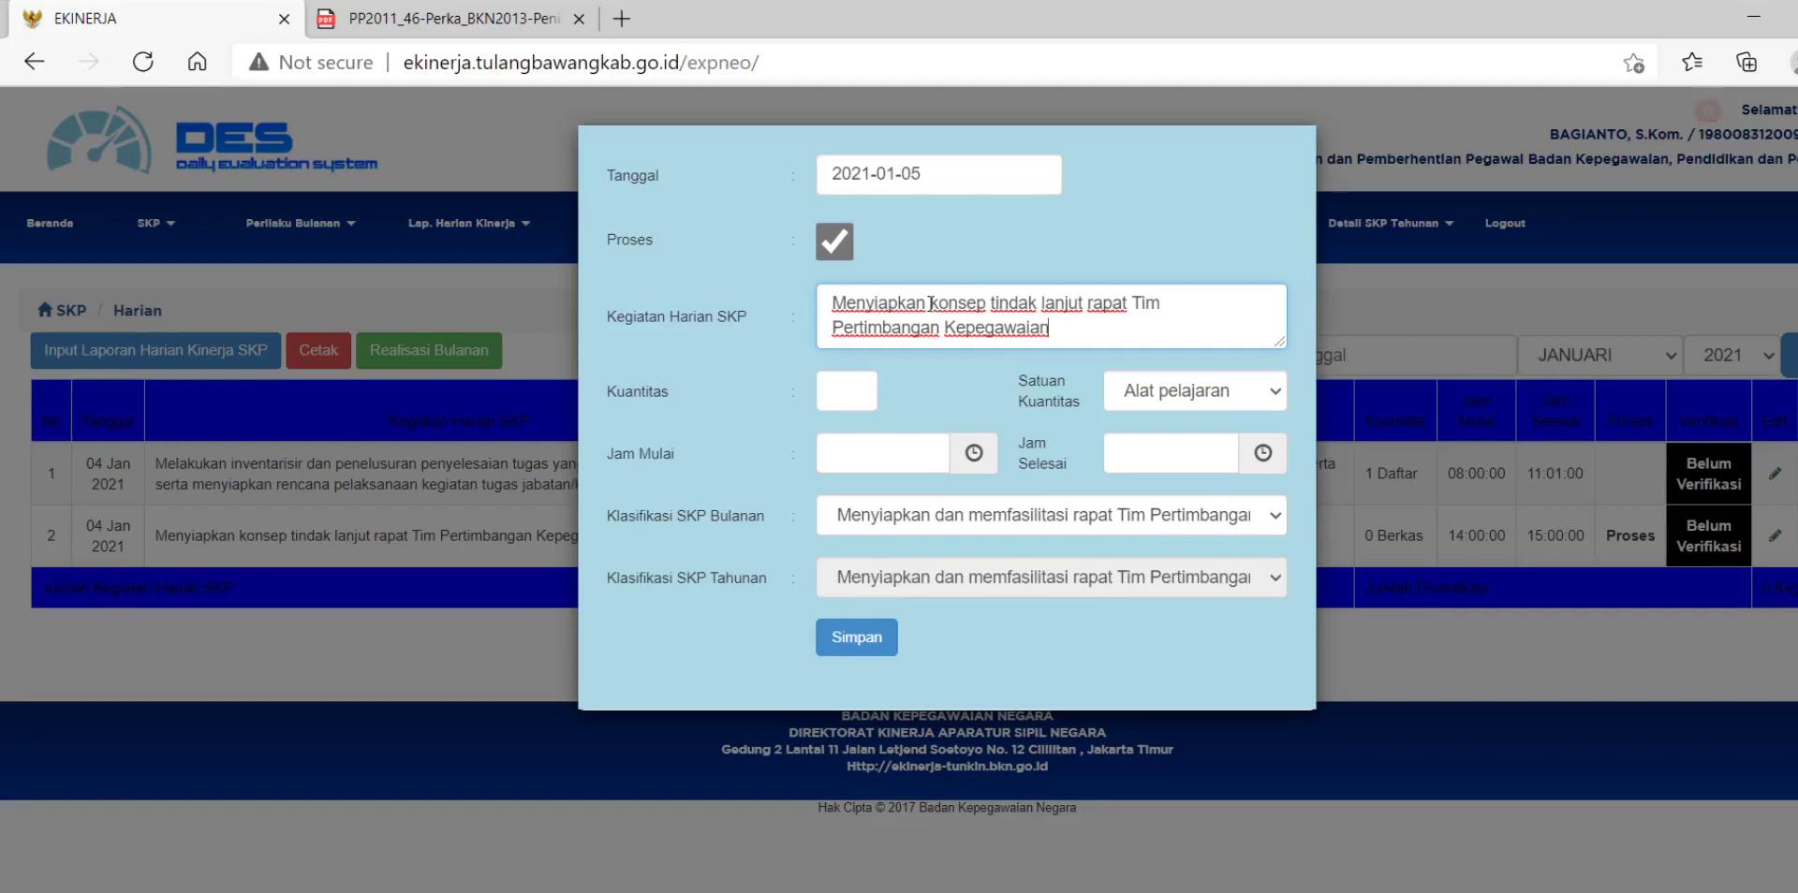
Set the report's Kuantitas to 1 and its Satuan Kuantitas to Berkas
{"action": "left_click", "coordinate": [837, 388]}
{"action": "type", "text": "1"}
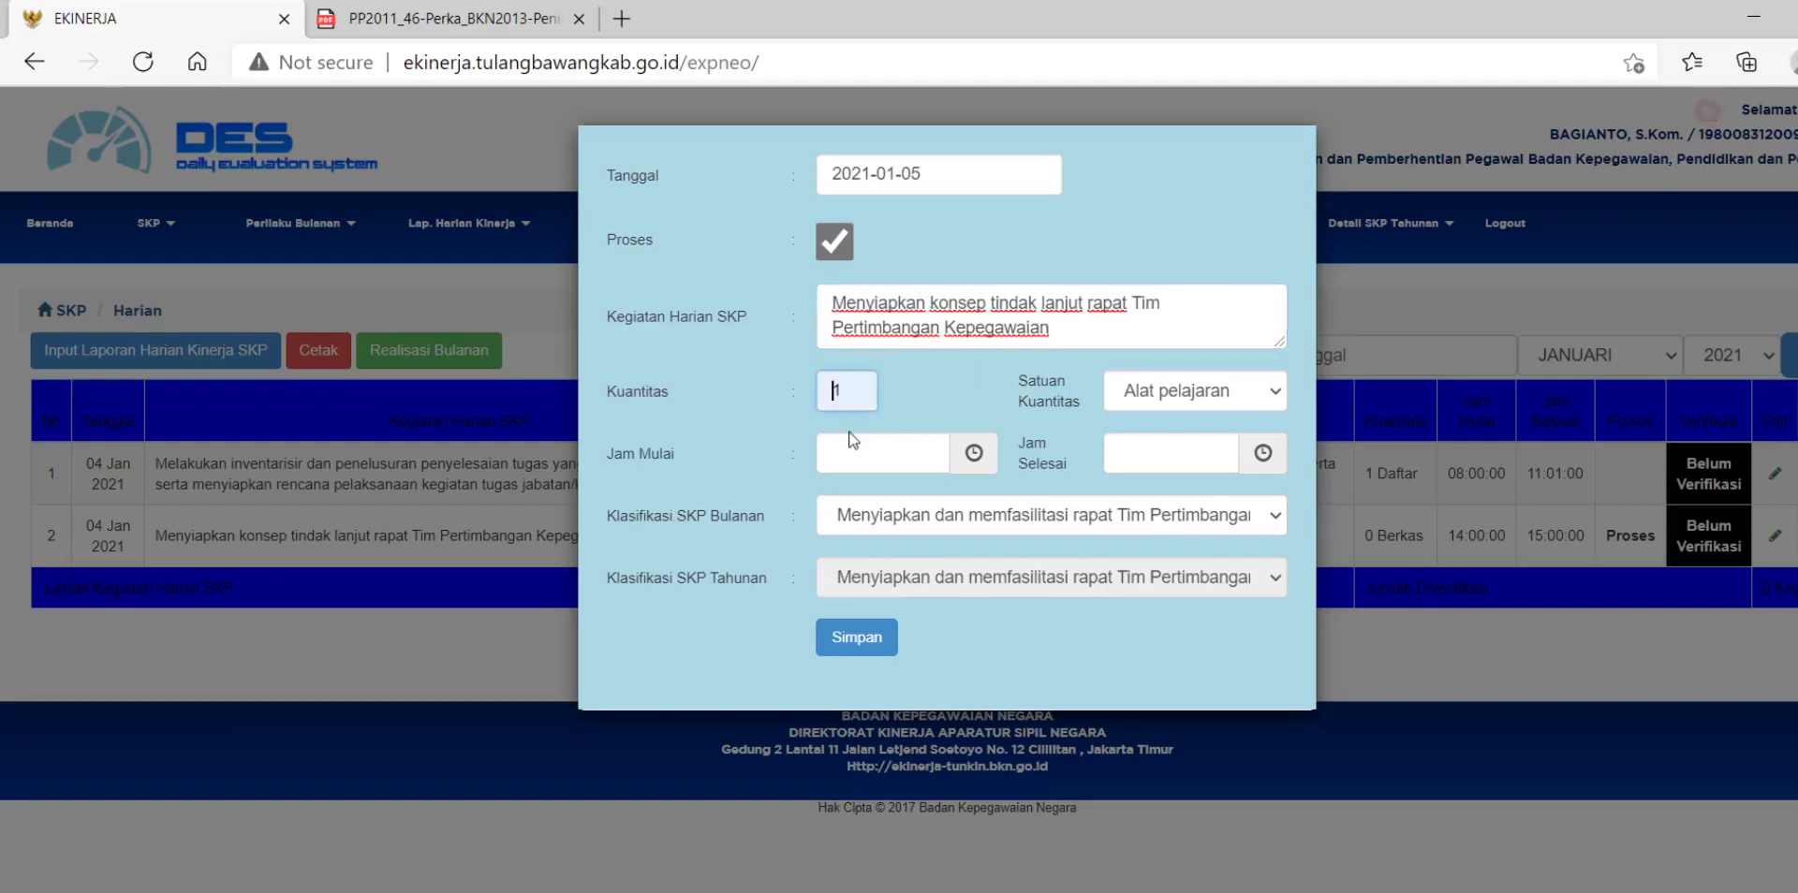
{"action": "left_click", "coordinate": [1154, 397]}
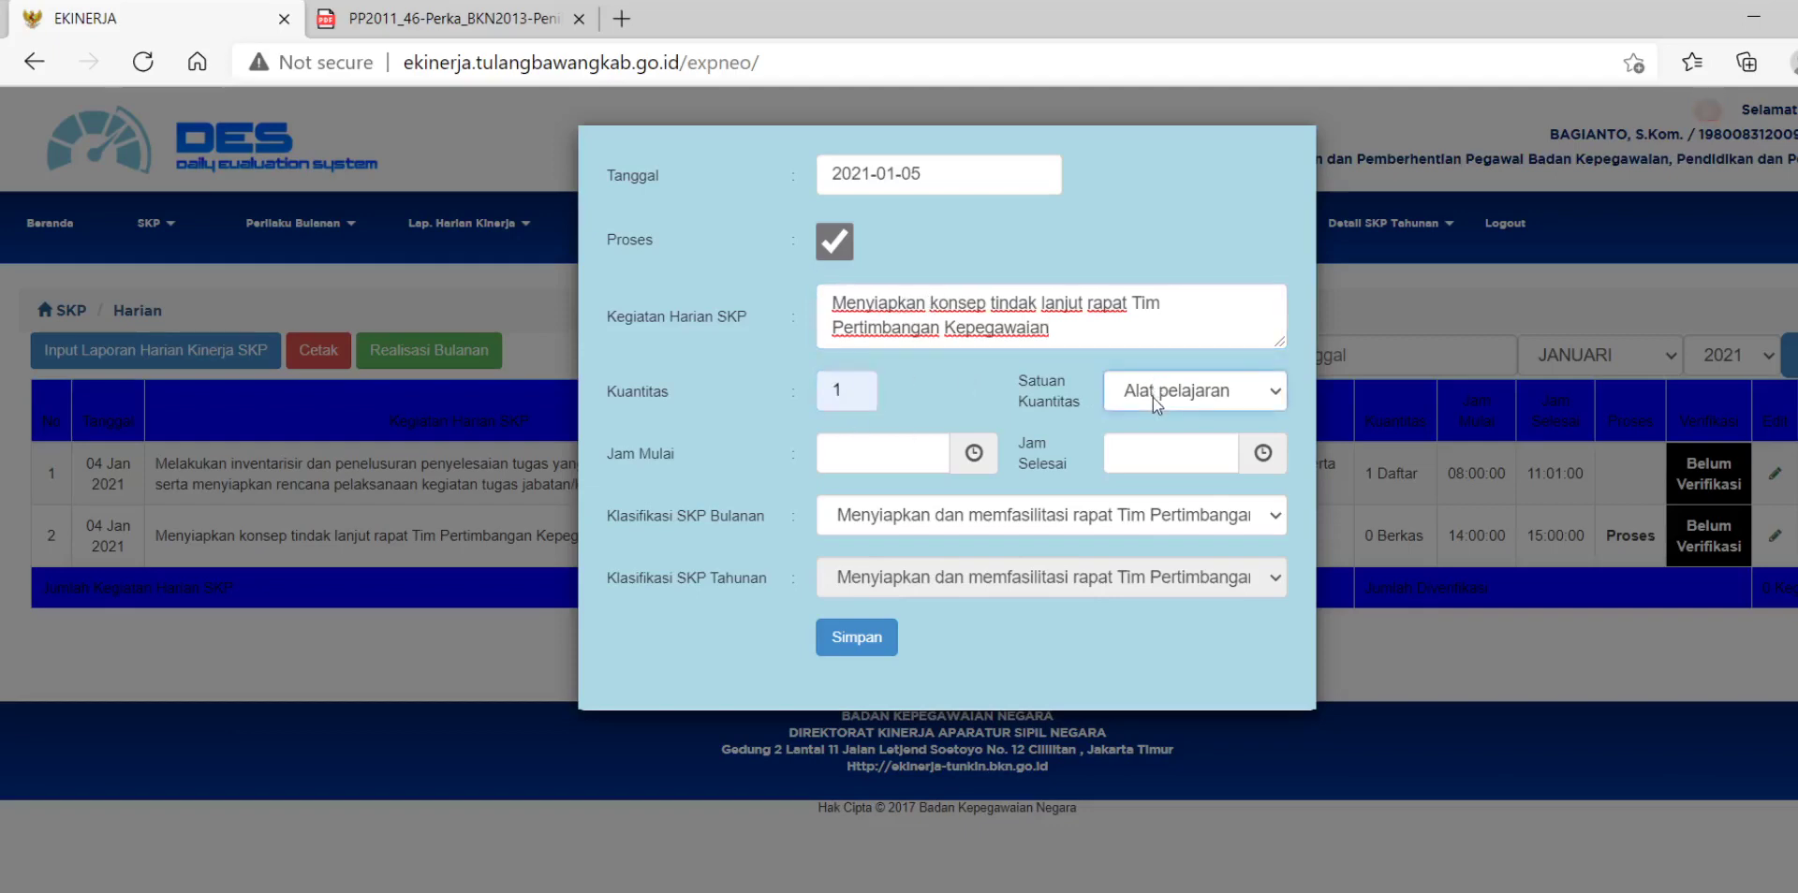
{"action": "key", "text": "b"}
Set Jam Mulai to 13:00 and Jam Selesai to 15:00
{"action": "left_click", "coordinate": [872, 454]}
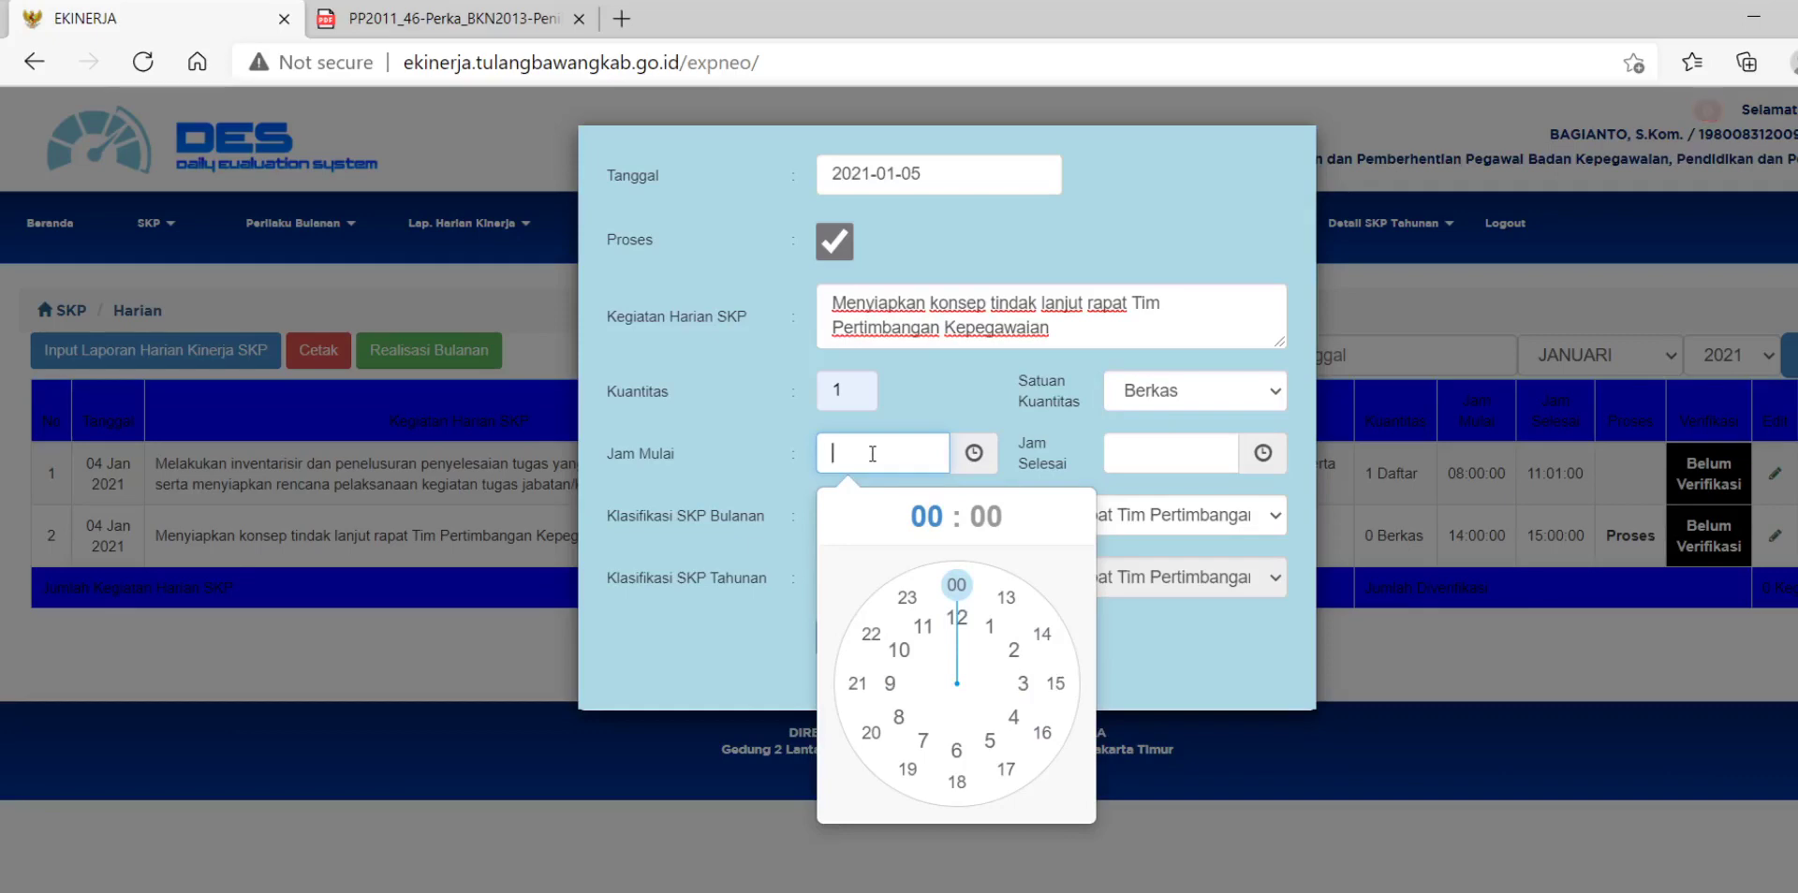
{"action": "type", "text": "08:00"}
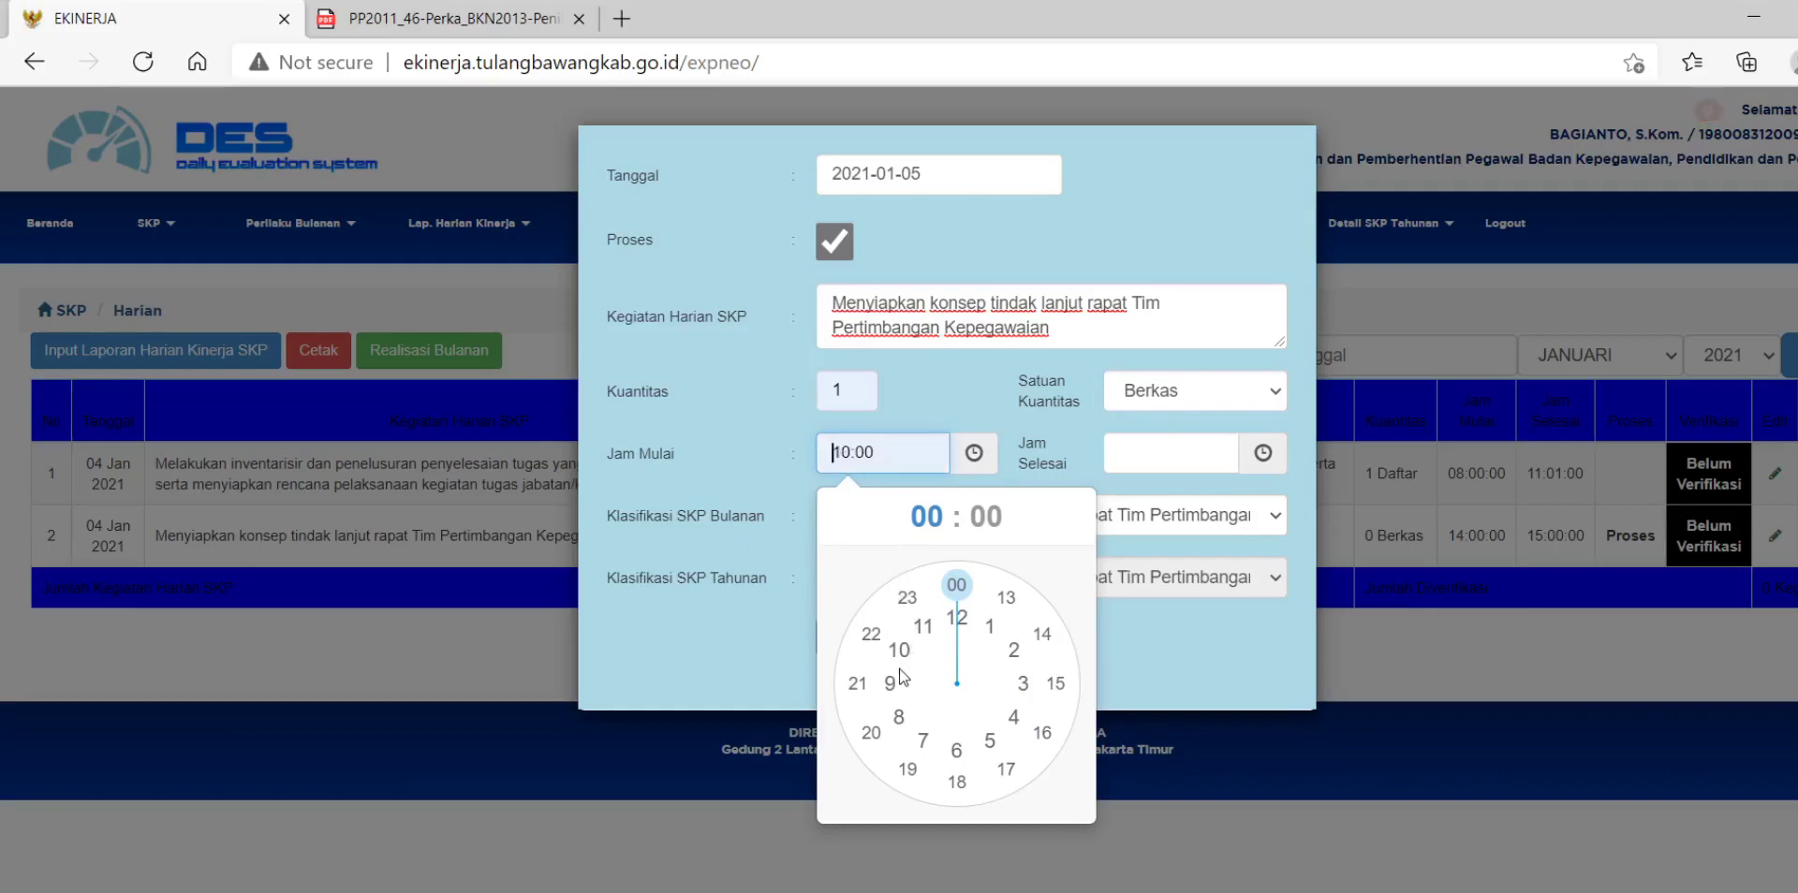
{"action": "left_click", "coordinate": [877, 500]}
{"action": "left_click", "coordinate": [1006, 604]}
{"action": "left_click", "coordinate": [956, 585]}
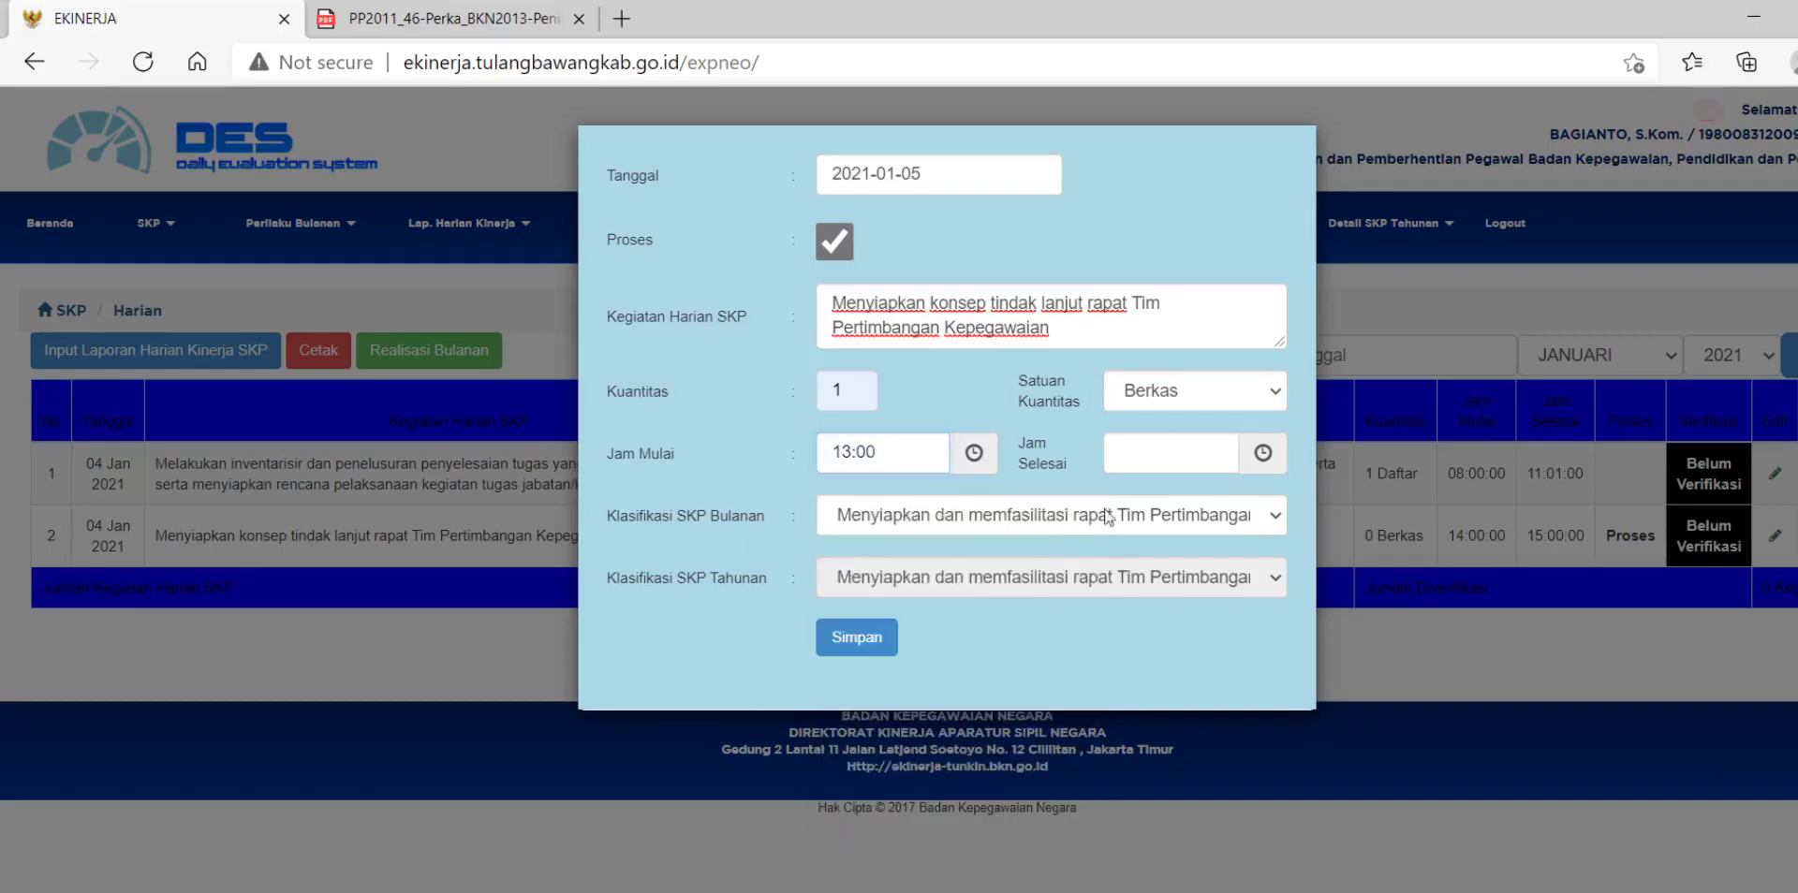
{"action": "left_click", "coordinate": [1152, 456]}
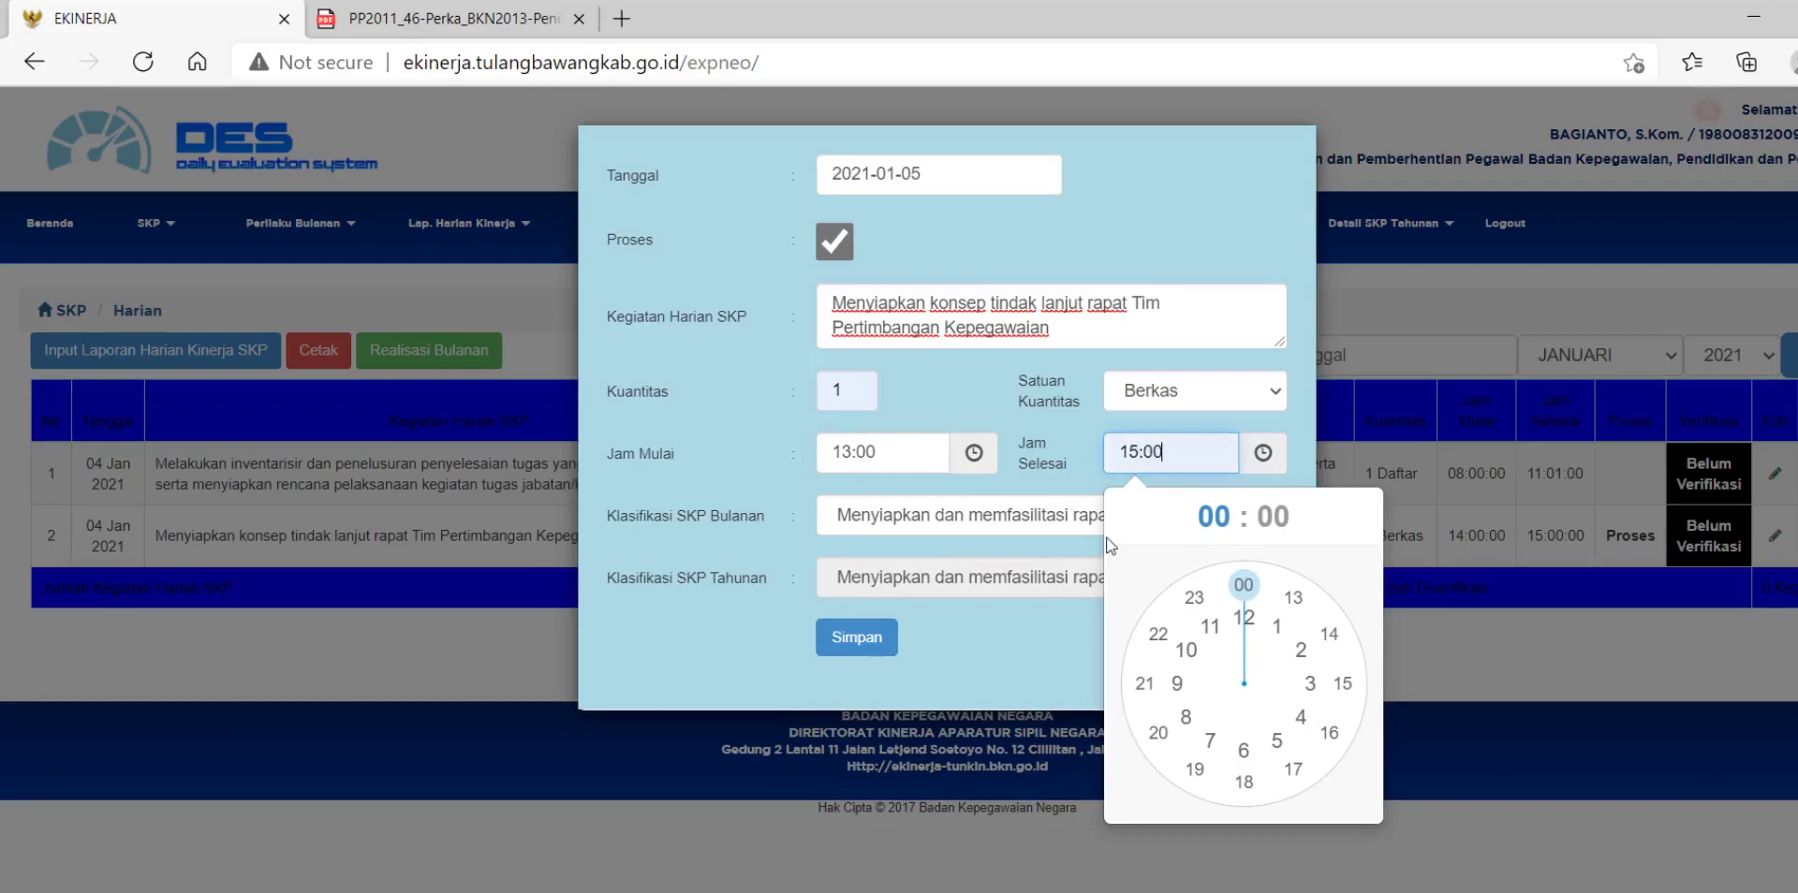
Set the report's Klasifikasi SKP Bulanan to the "Melakukan inventarisir dan penelusuran tugas" activity and save the report
{"action": "left_click", "coordinate": [794, 528]}
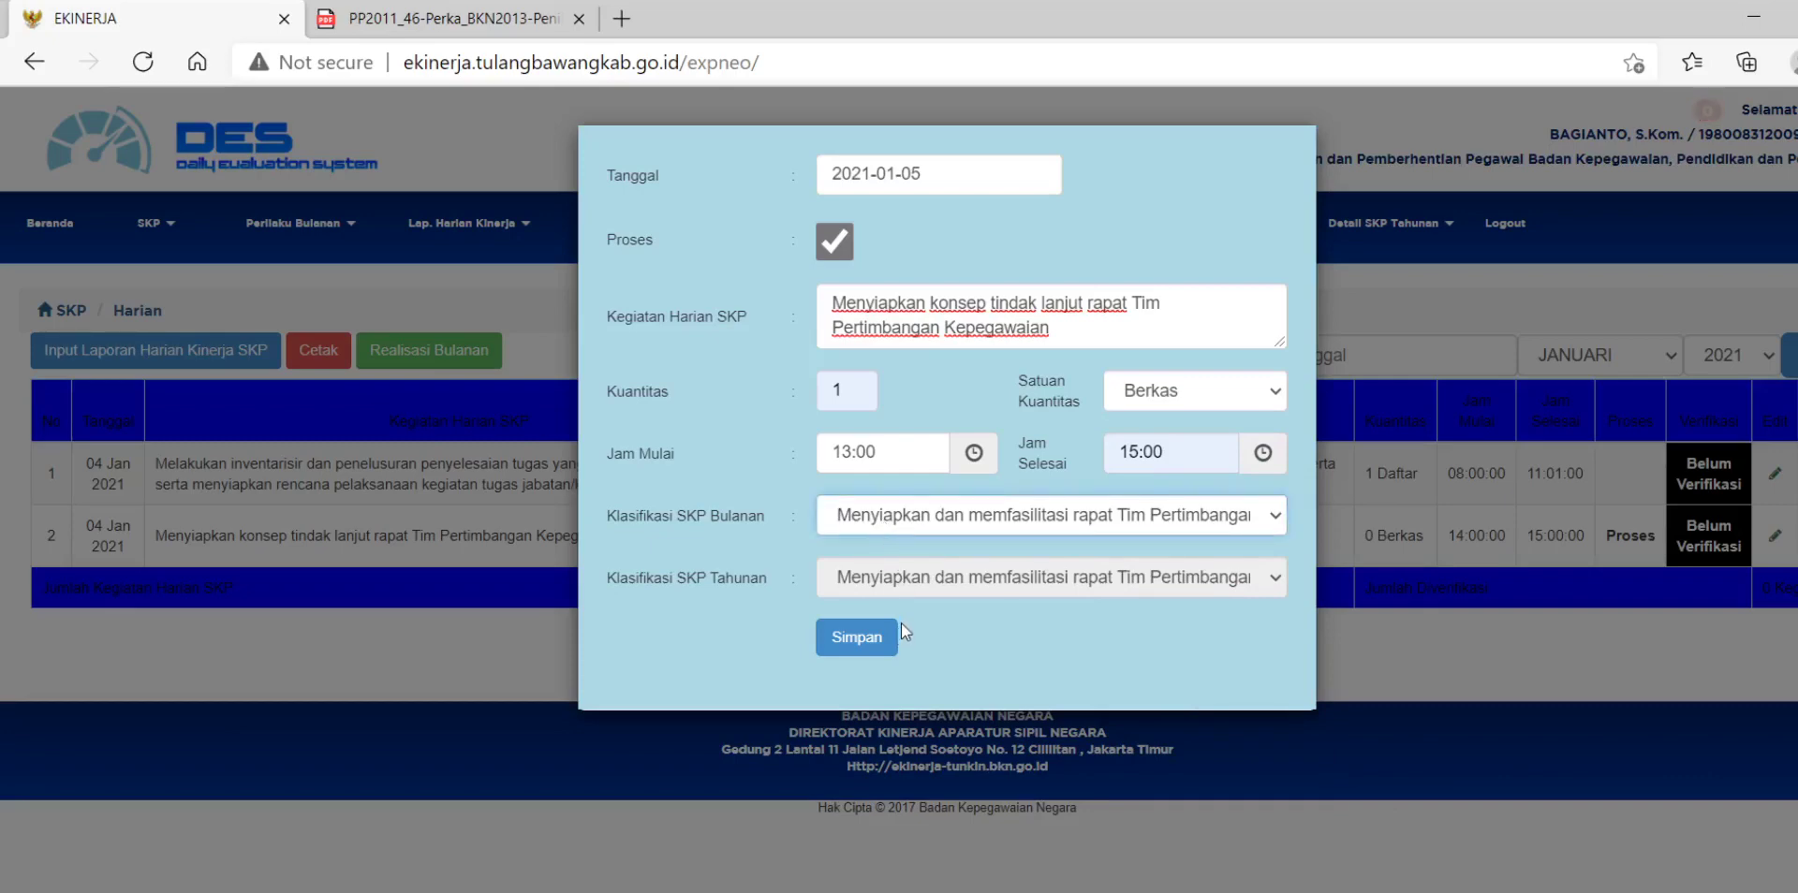
{"action": "key", "text": "Up"}
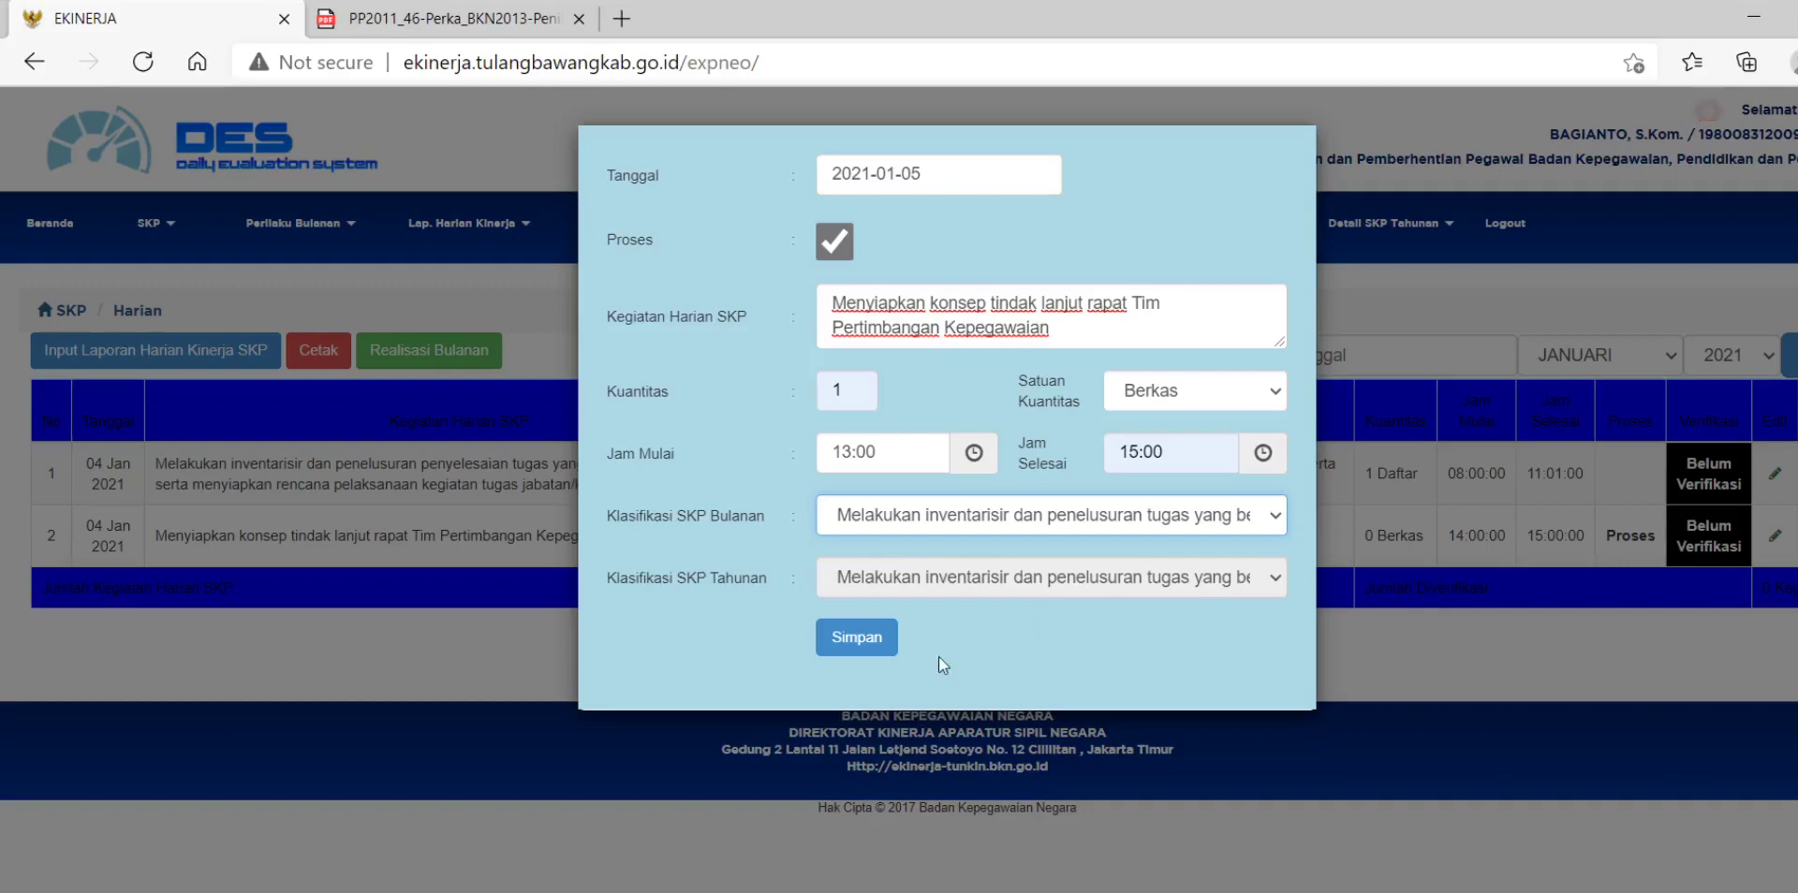
{"action": "left_click", "coordinate": [865, 653]}
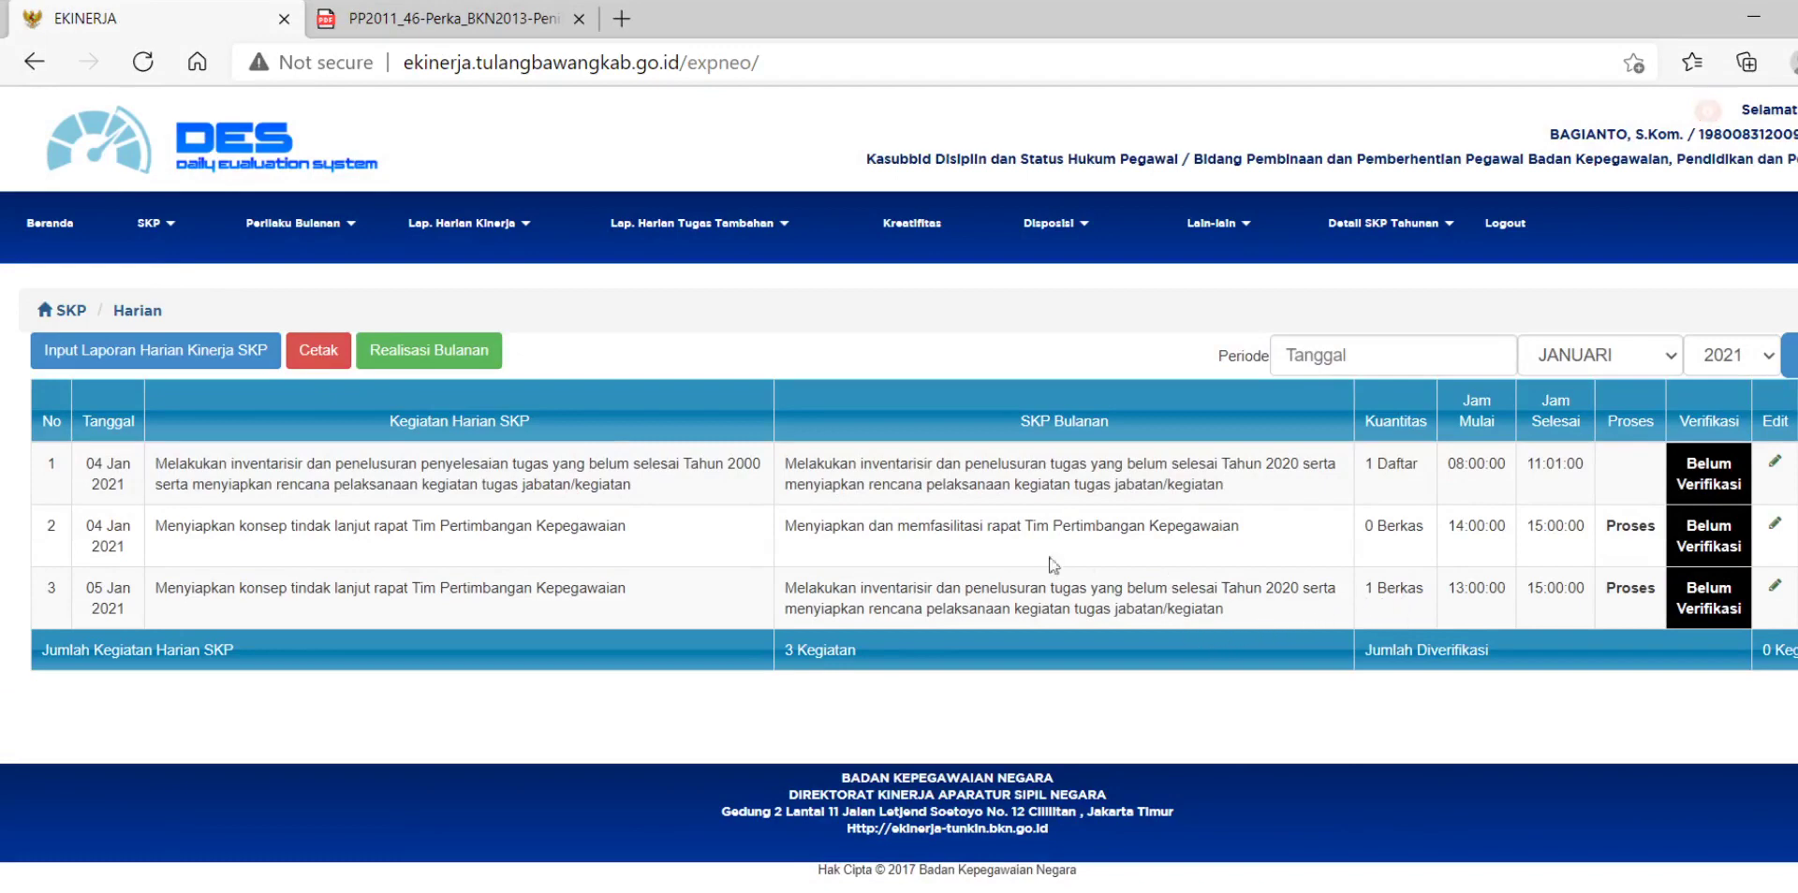
Open the yearly SKP realisation for the 04 Jan 2021 - 31 Dec 2021 period to review its scores
{"action": "left_click", "coordinate": [171, 228]}
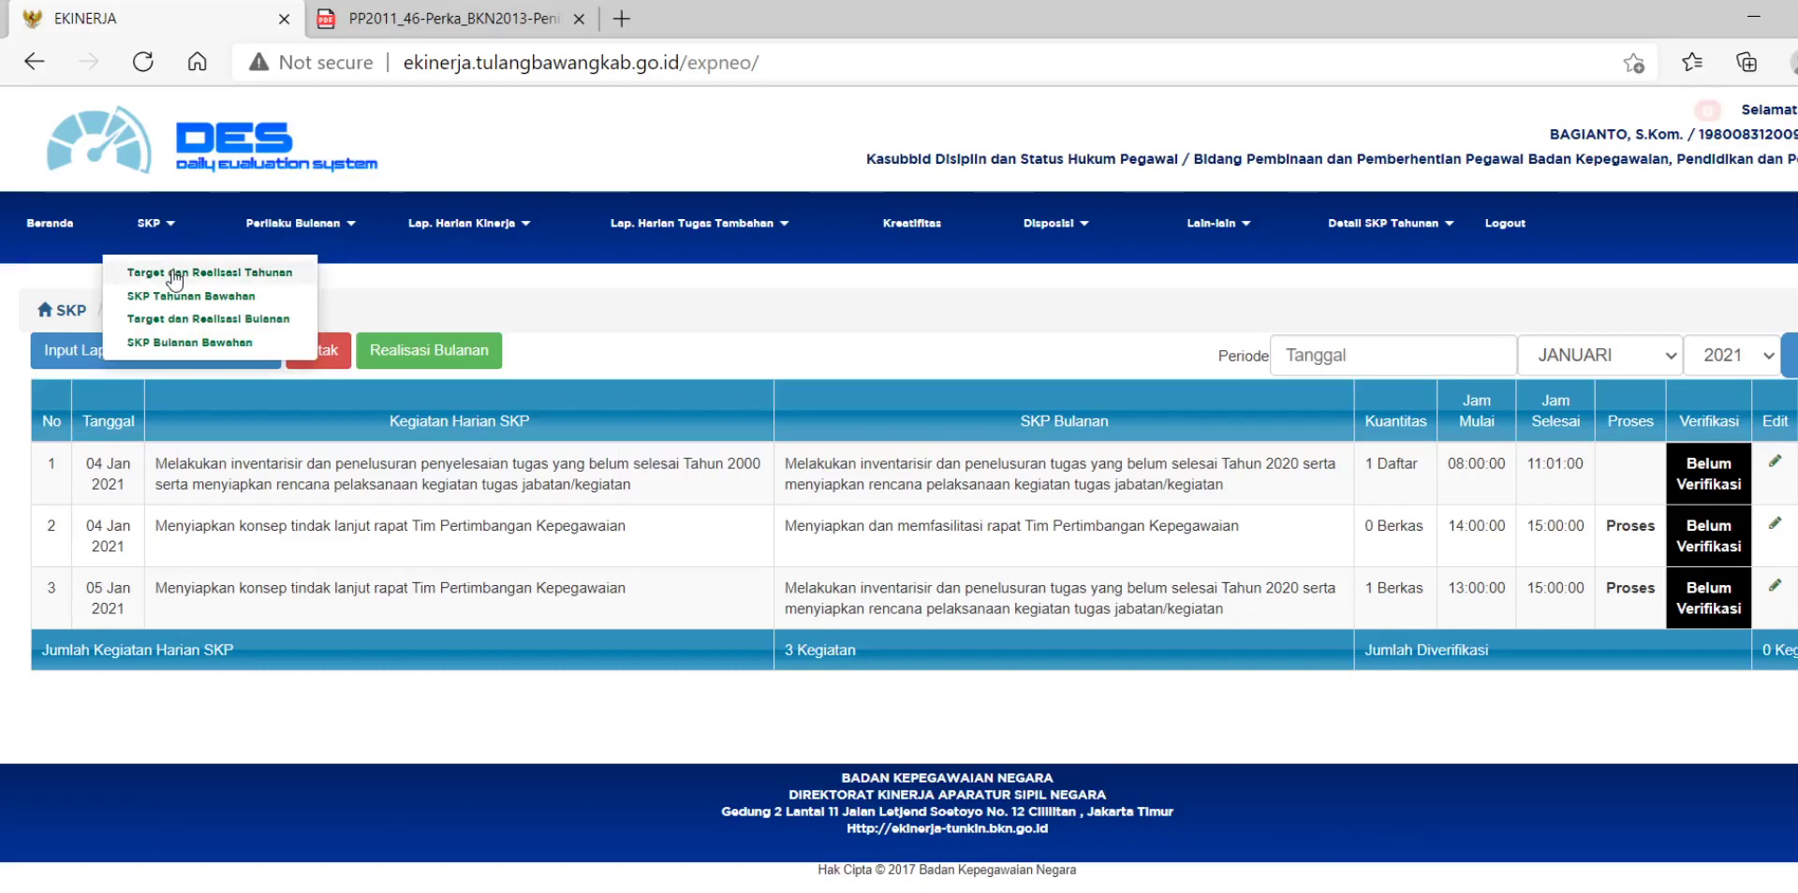
{"action": "left_click", "coordinate": [174, 275]}
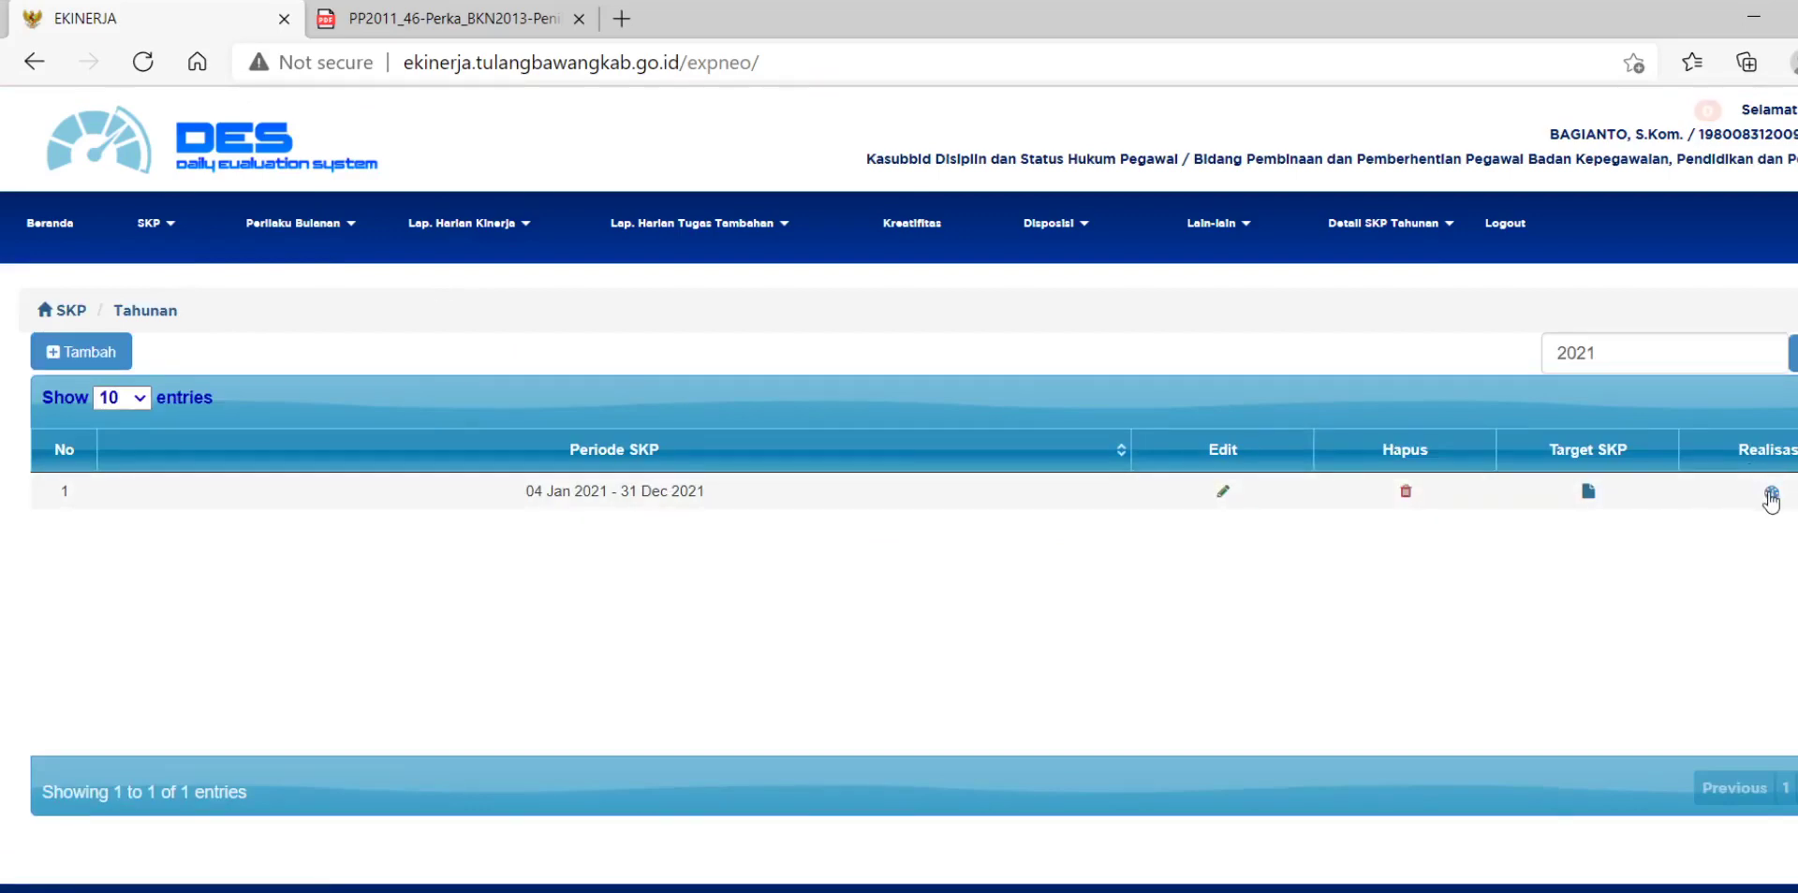
{"action": "left_click", "coordinate": [1771, 493]}
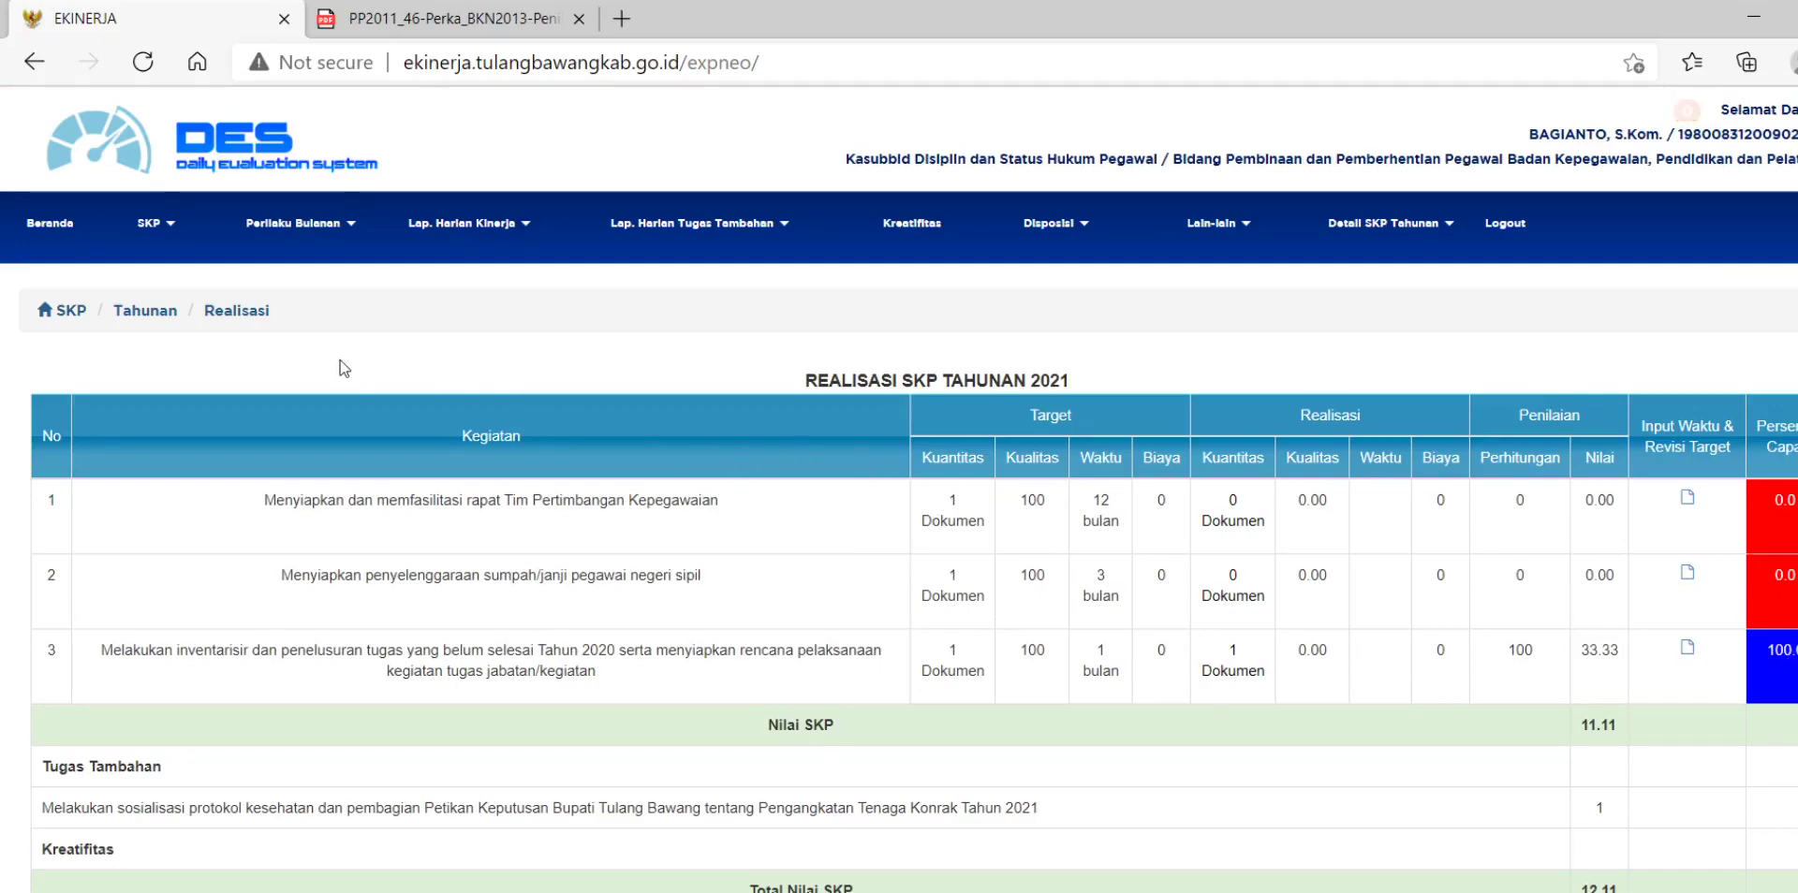
Open the January 2021 monthly SKP realisation, check target against realised quantities, and dismiss the information notice
{"action": "left_click", "coordinate": [170, 231]}
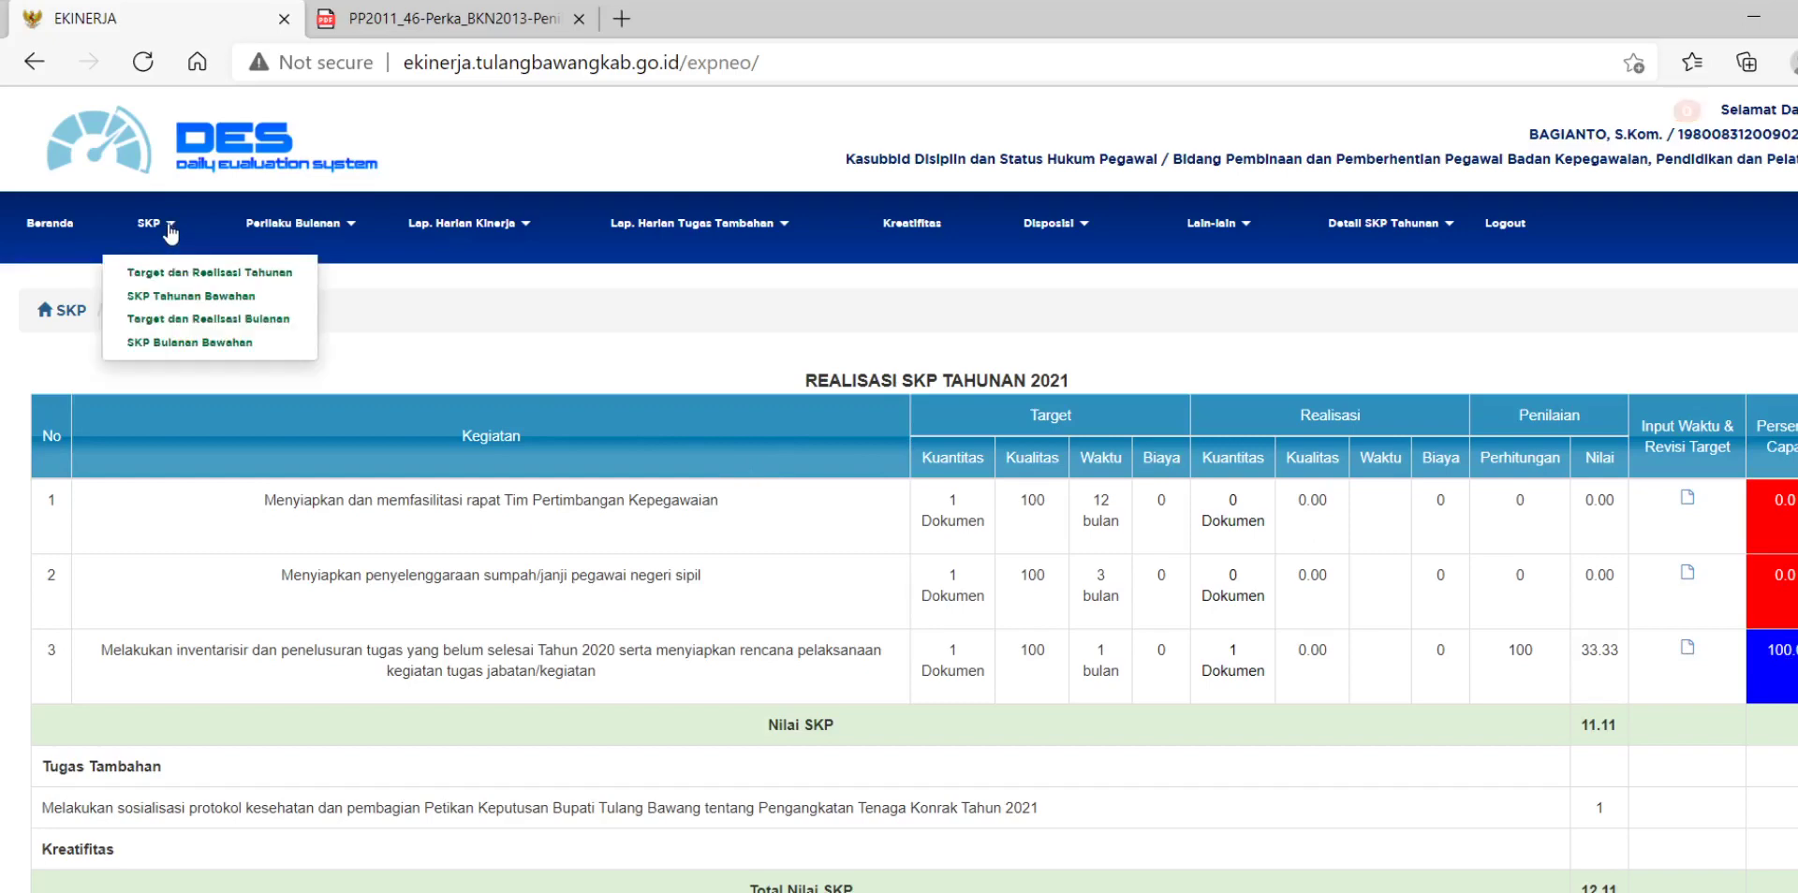
{"action": "left_click", "coordinate": [183, 320]}
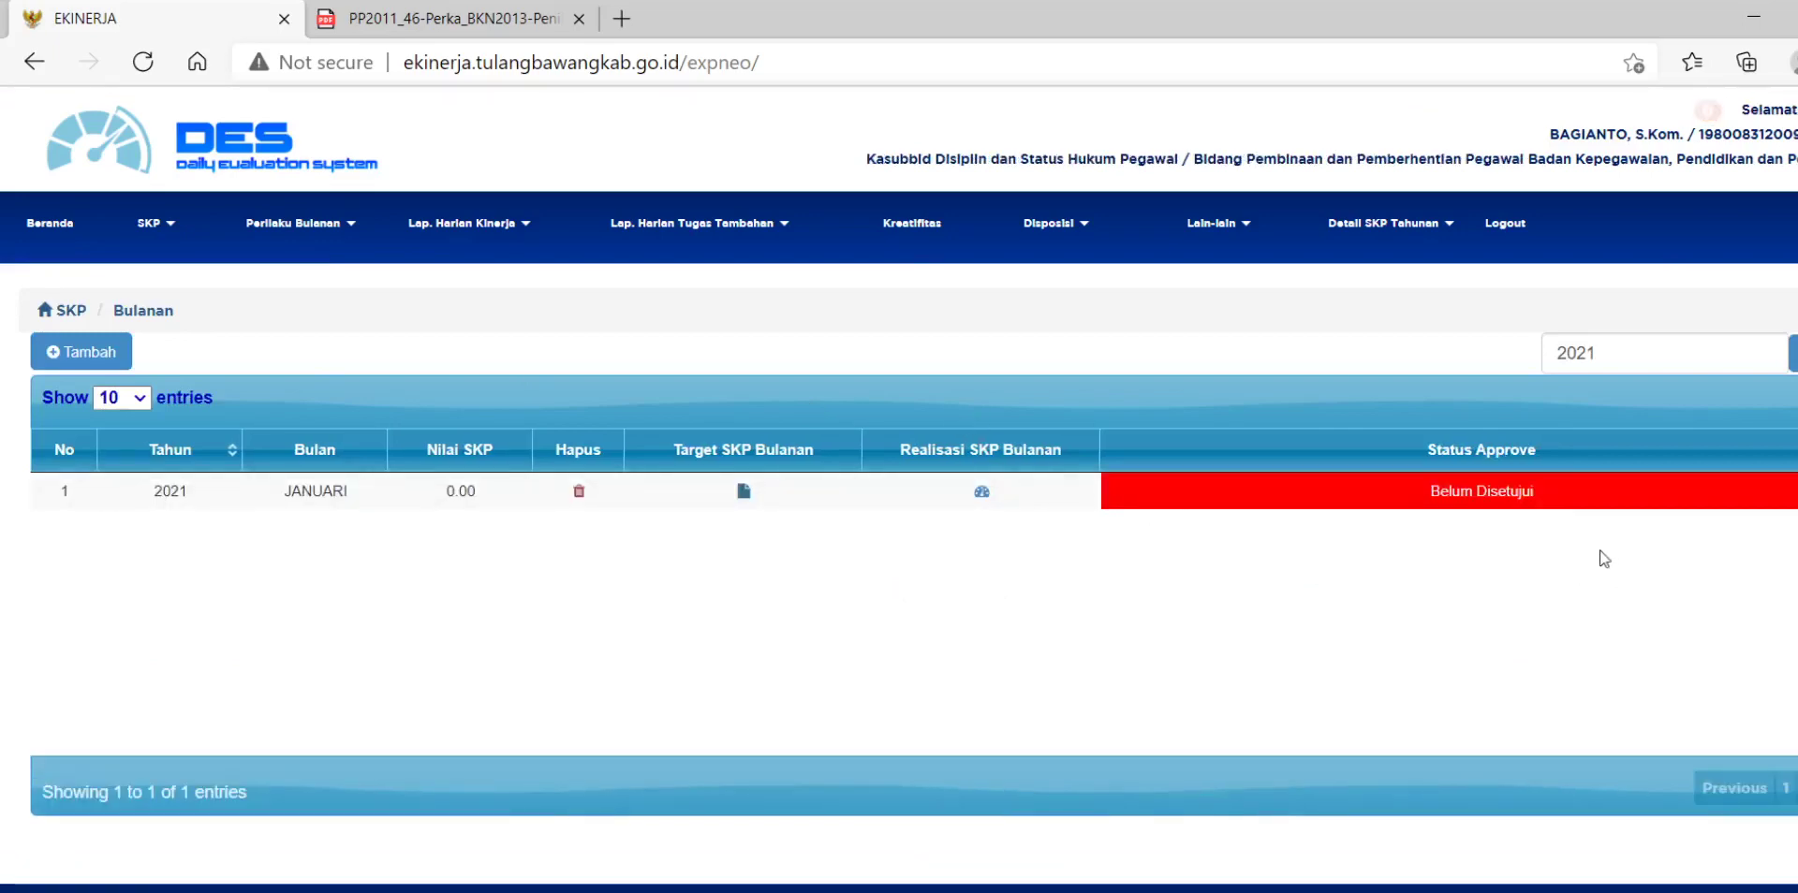
{"action": "left_click", "coordinate": [983, 494]}
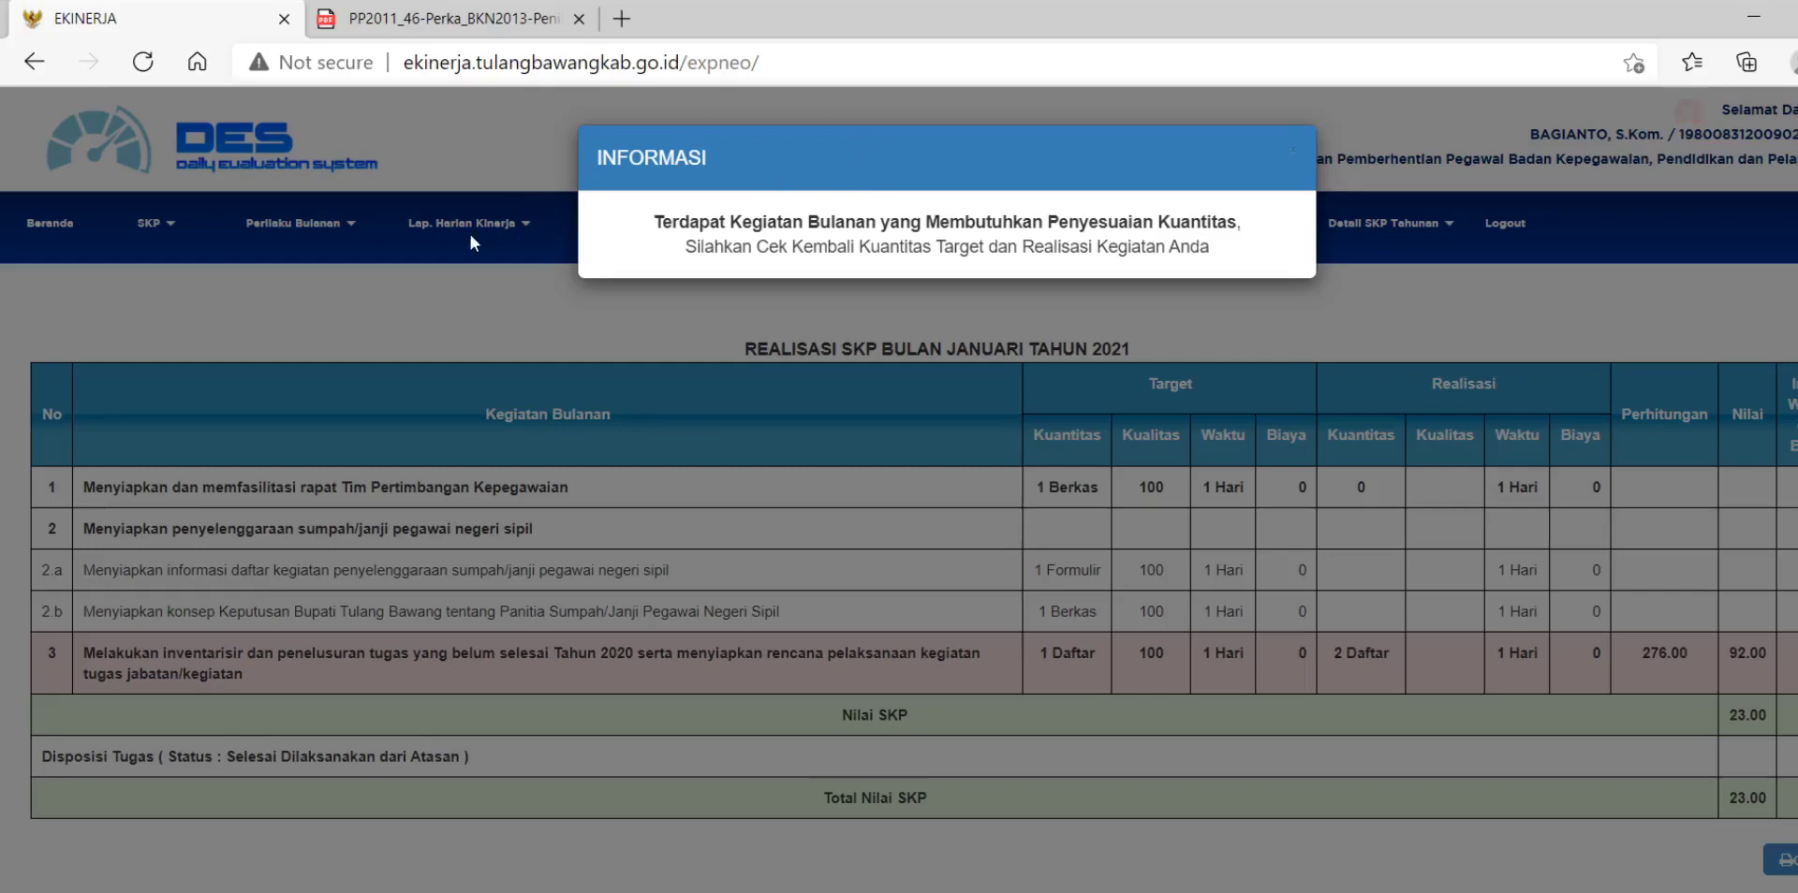
{"action": "left_click", "coordinate": [483, 154]}
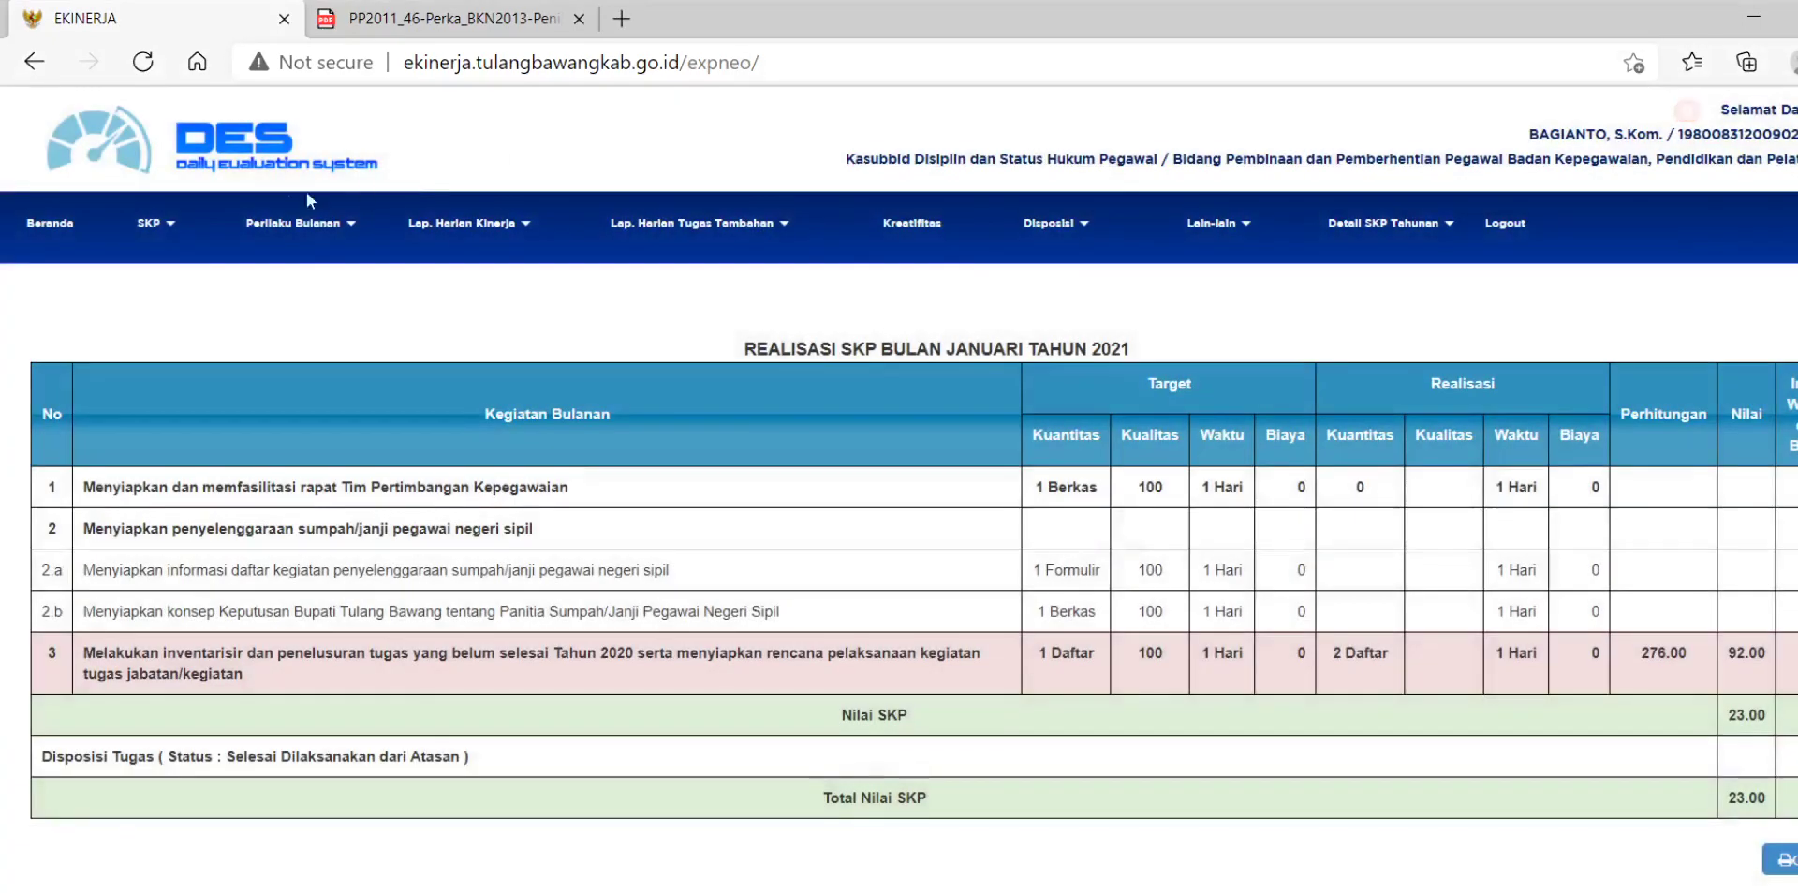
Display the daily SKP performance reports for the period JANUARI 2021
{"action": "left_click", "coordinate": [158, 226]}
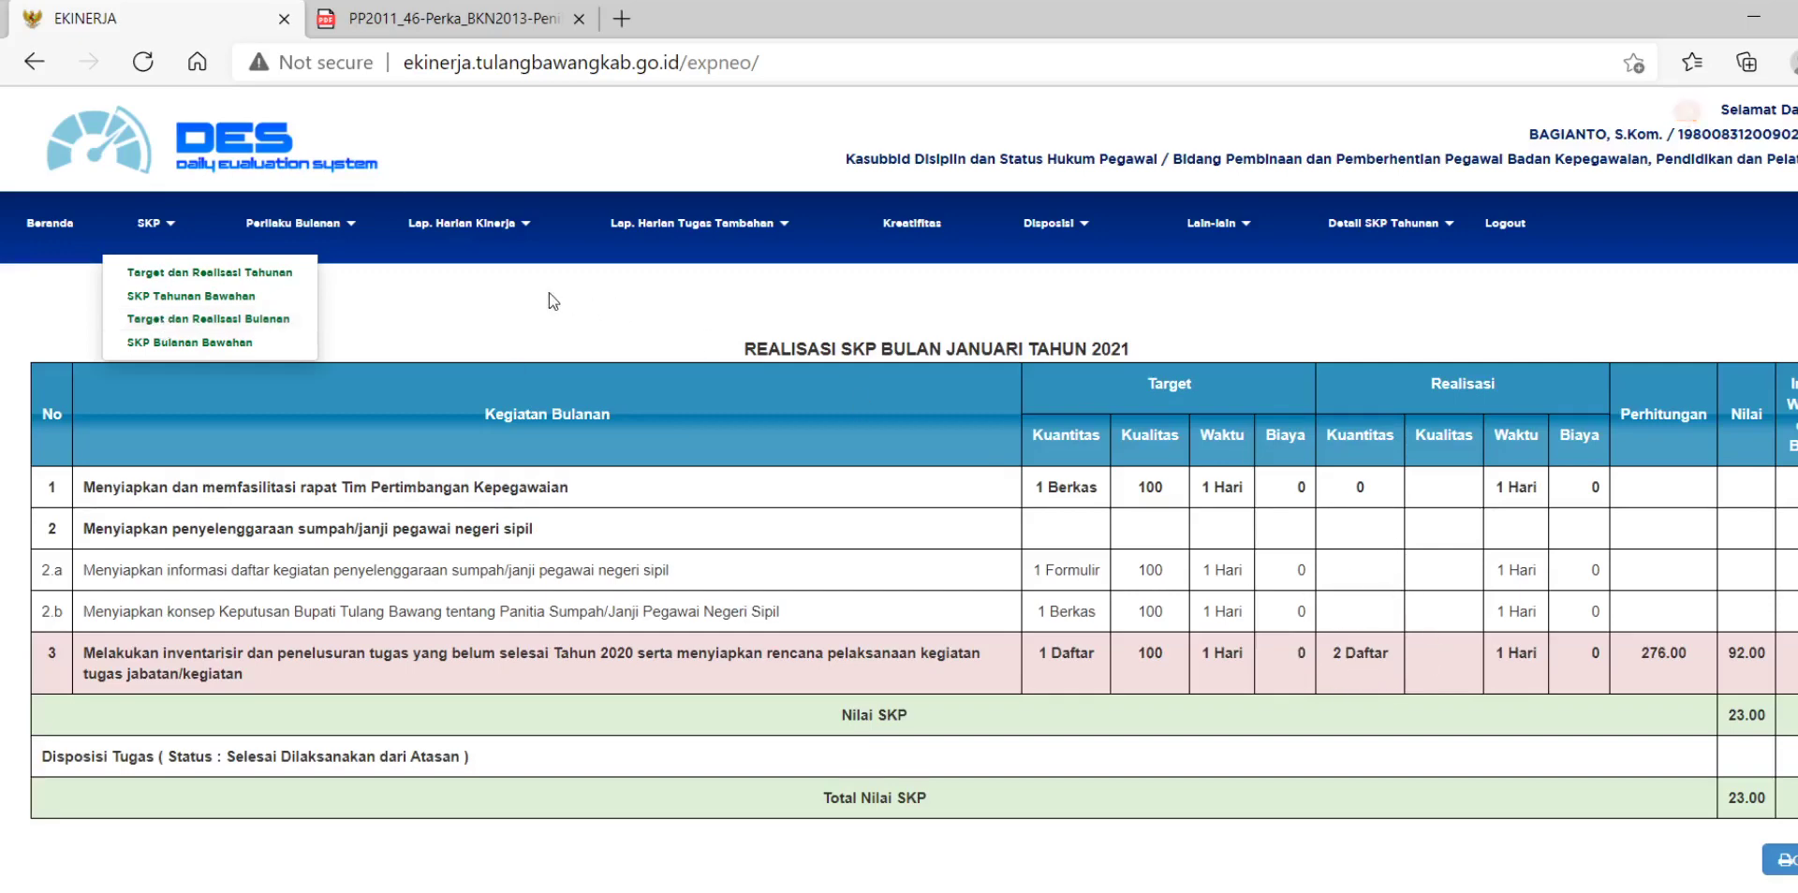
{"action": "left_click", "coordinate": [476, 230]}
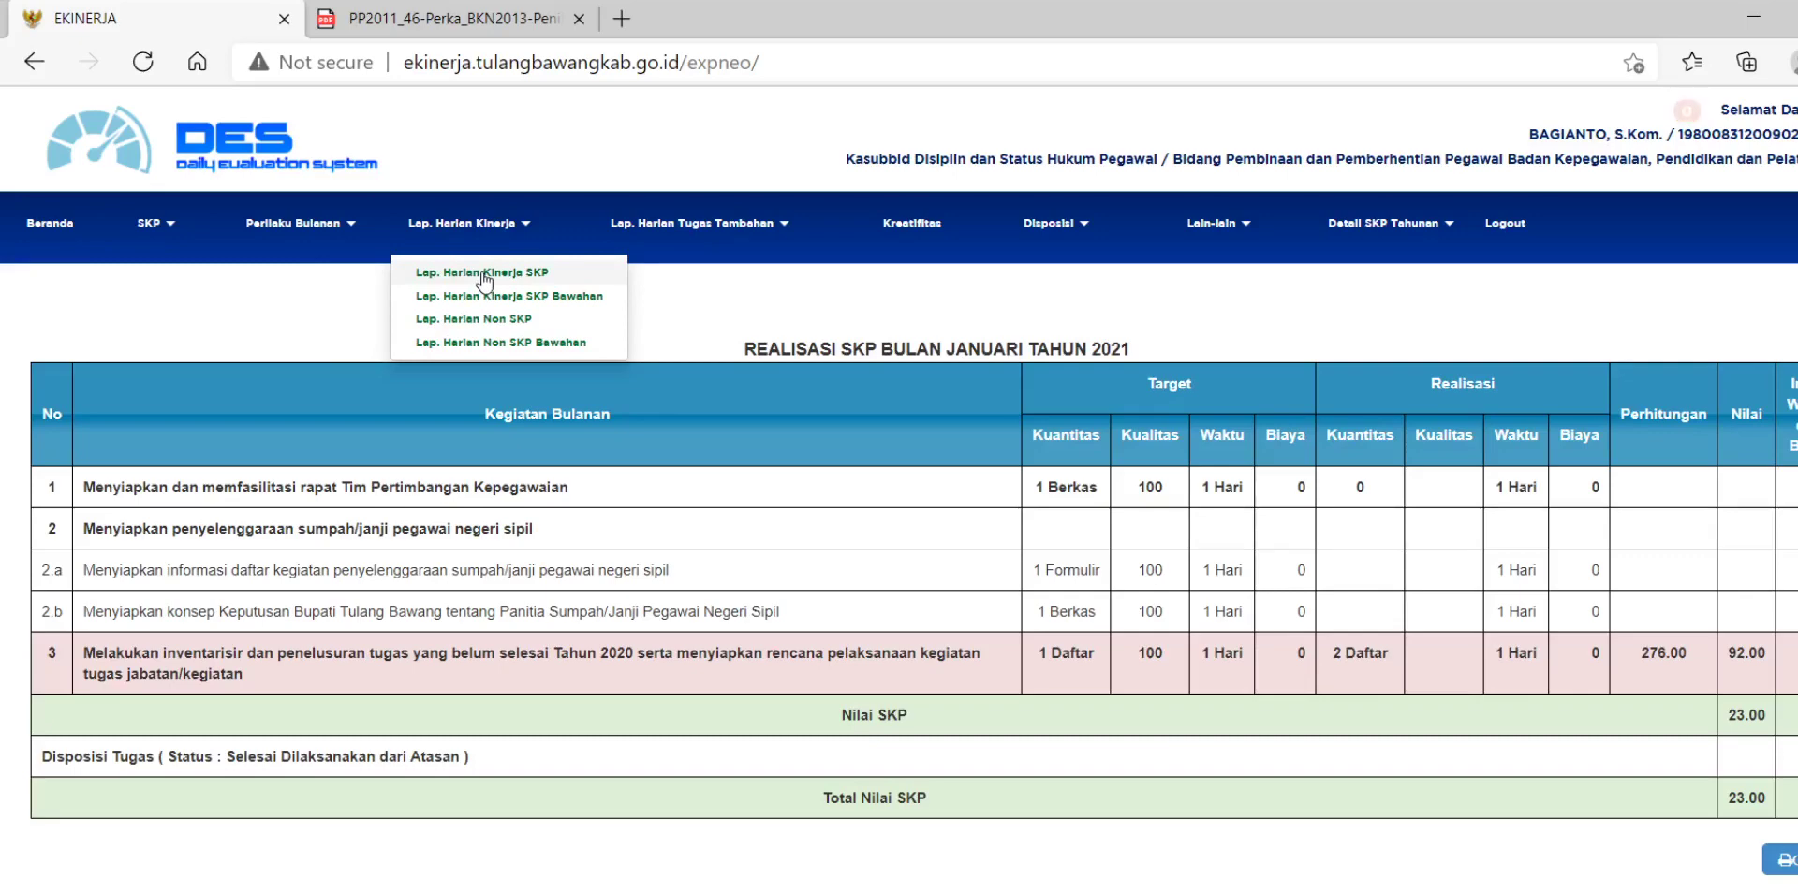
{"action": "left_click", "coordinate": [483, 274]}
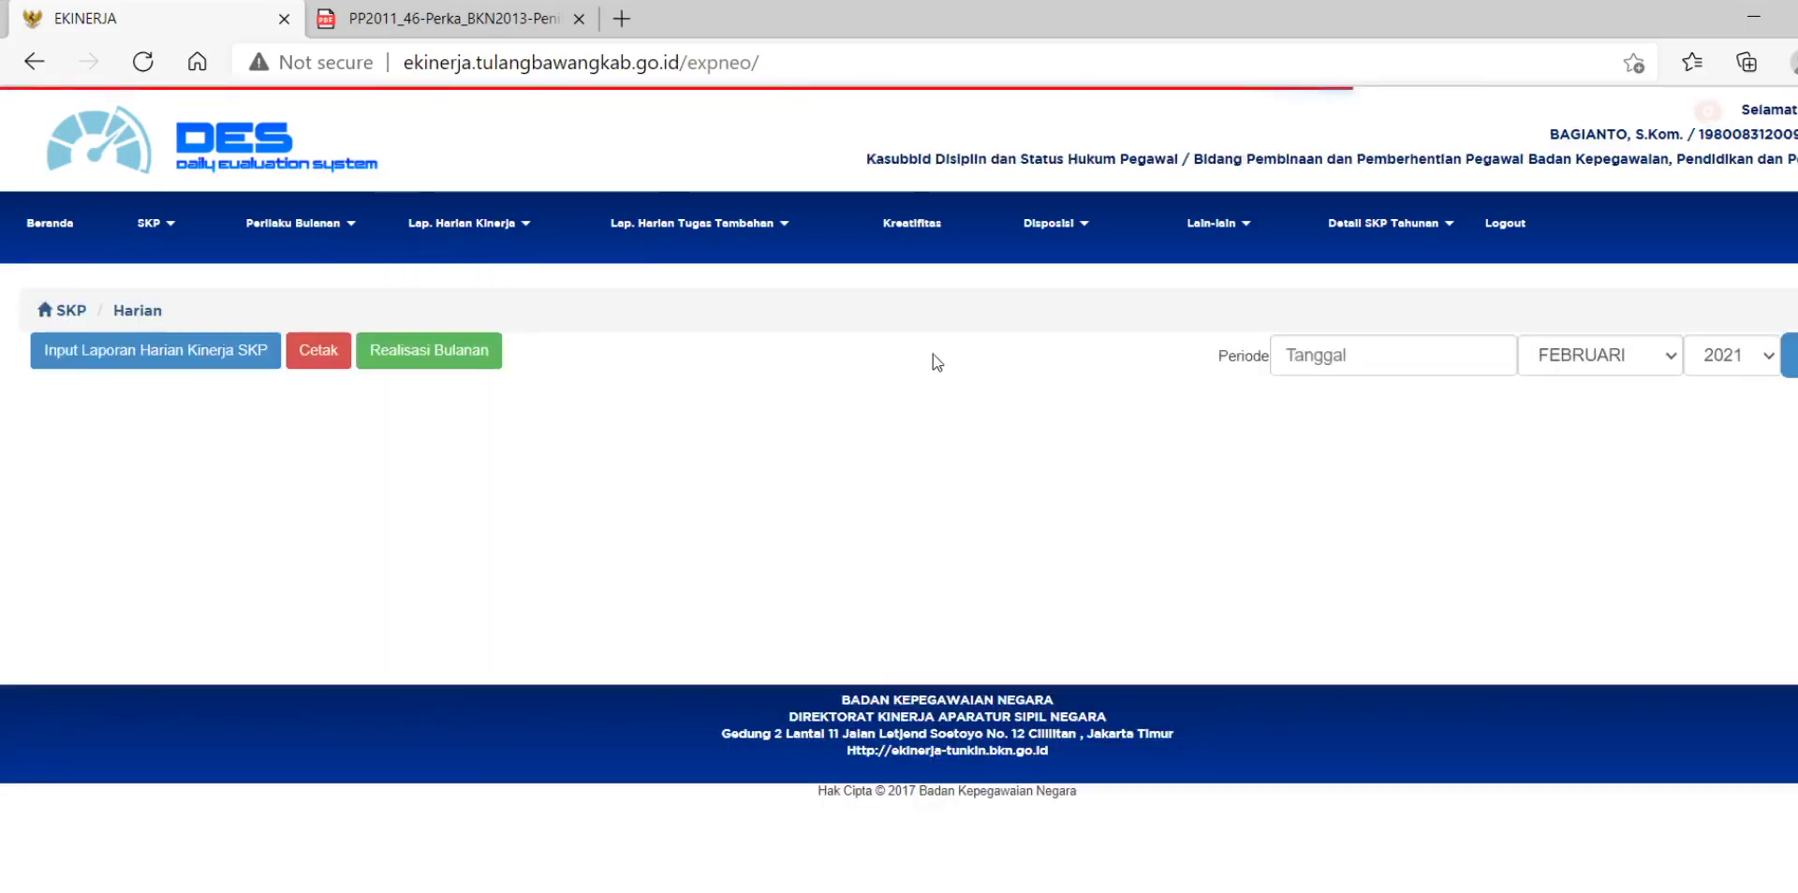
{"action": "left_click", "coordinate": [1615, 365]}
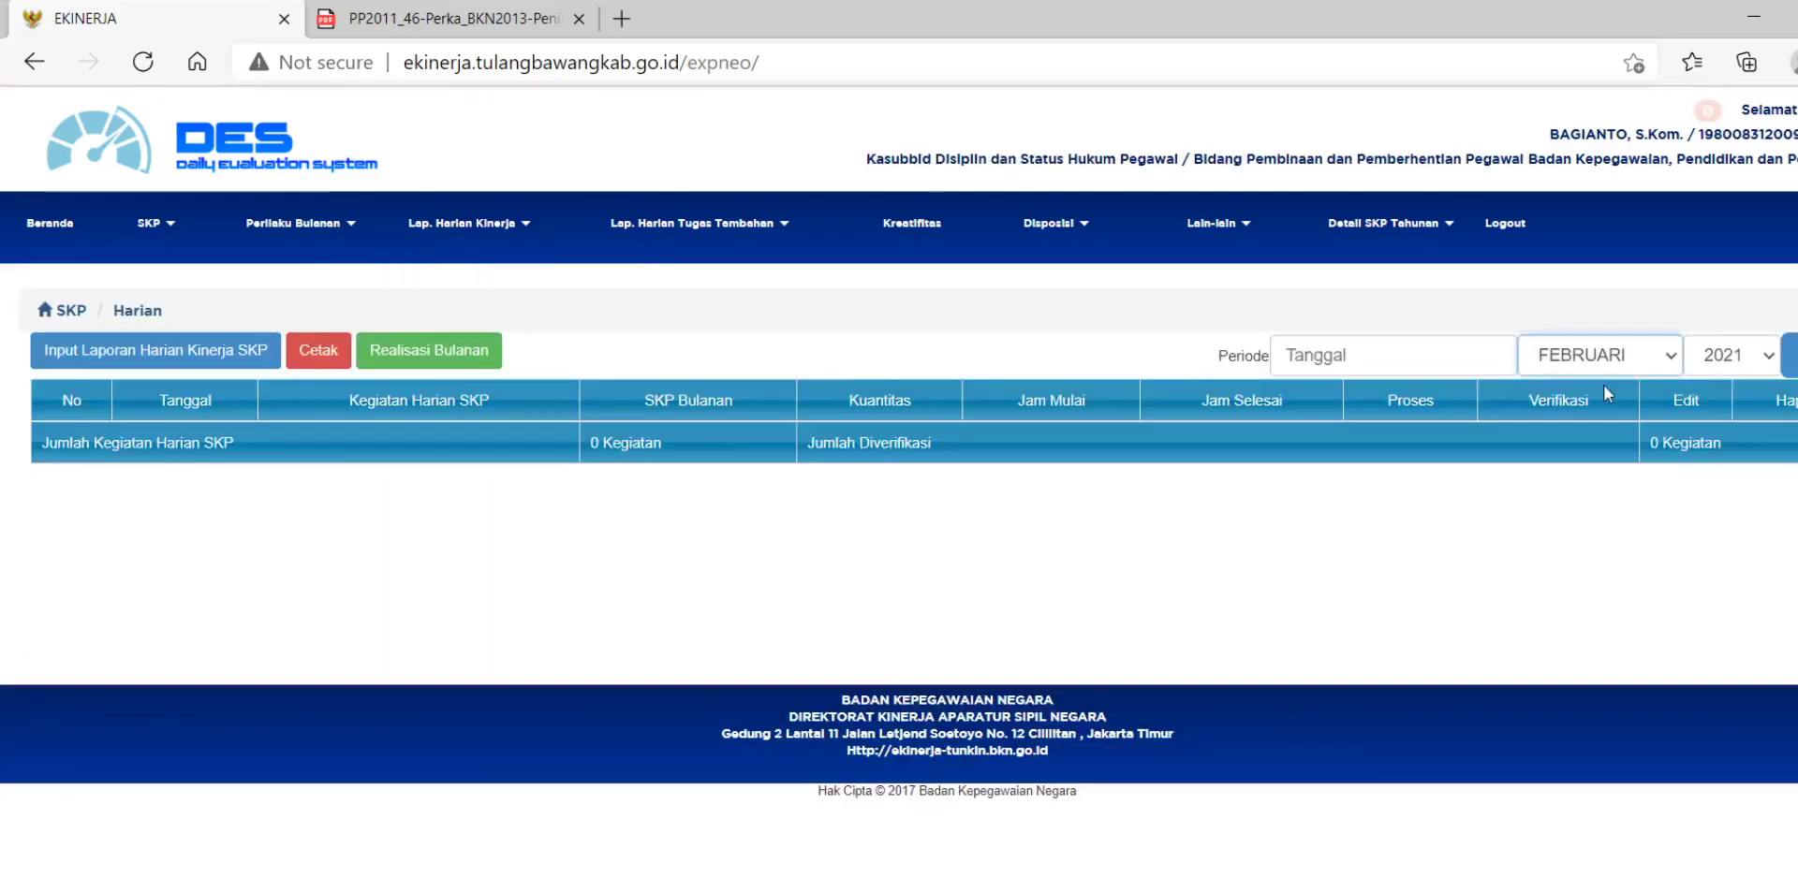
{"action": "left_click", "coordinate": [1603, 385]}
{"action": "left_click", "coordinate": [1790, 356]}
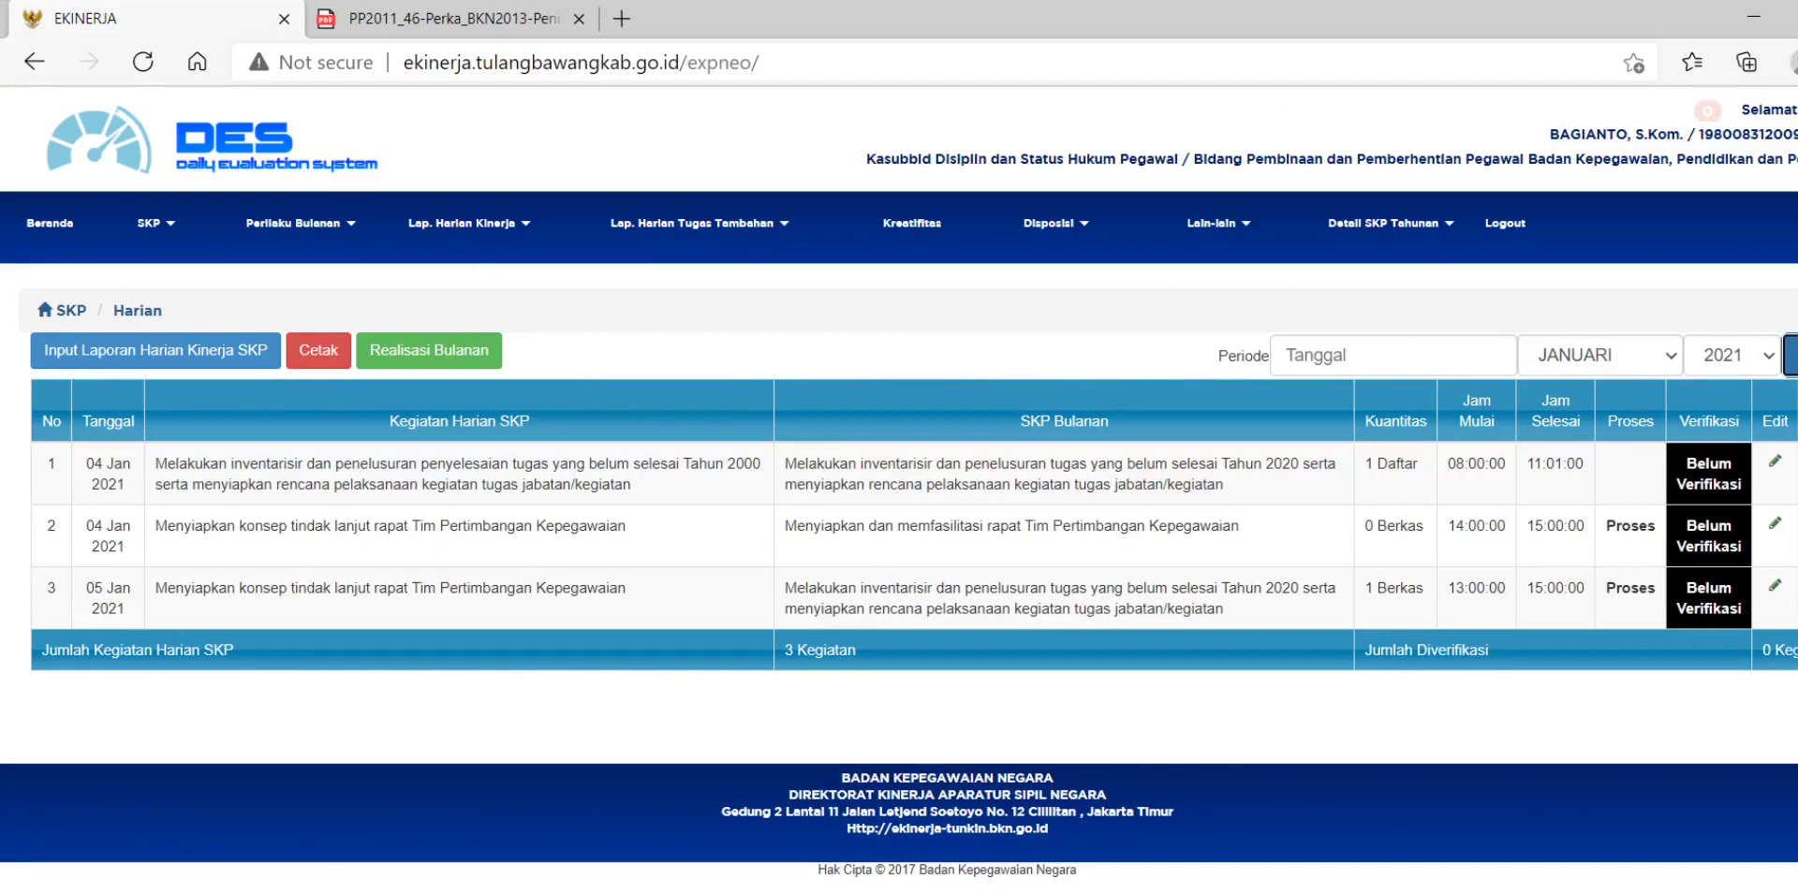
Change the 05 Jan 2021 report's Klasifikasi SKP Bulanan to "Menyiapkan dan memfasilitasi rapat Tim Pertimbangan Kepegawaian" and save it
{"action": "left_click", "coordinate": [1774, 590]}
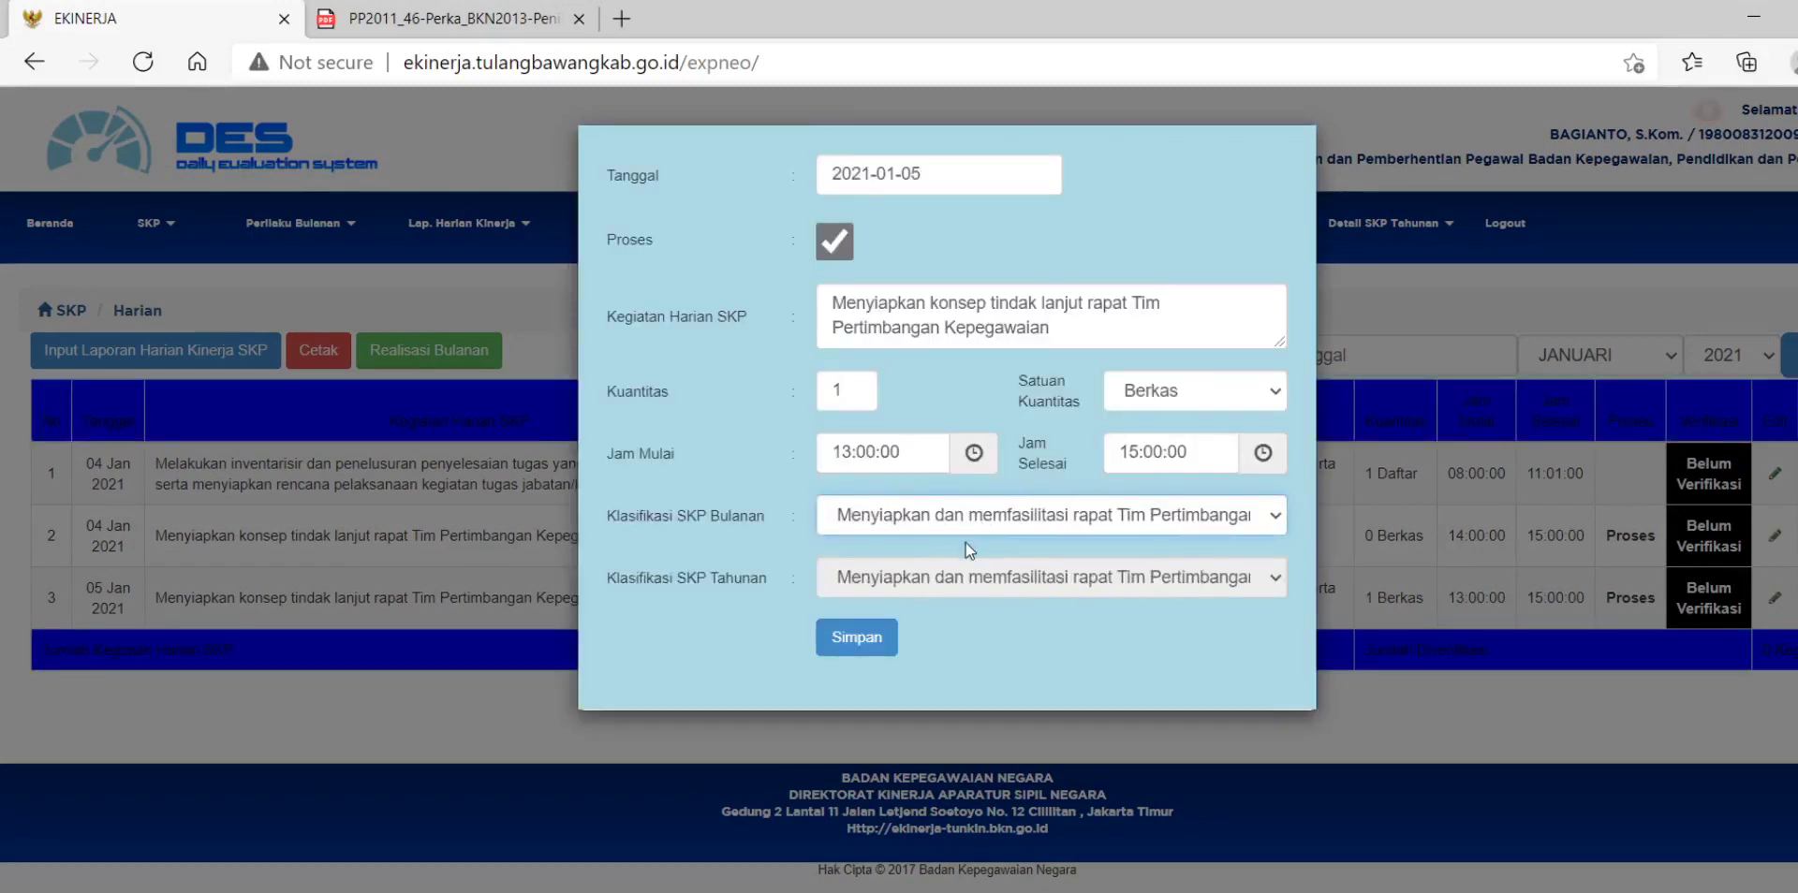
{"action": "left_click", "coordinate": [873, 642]}
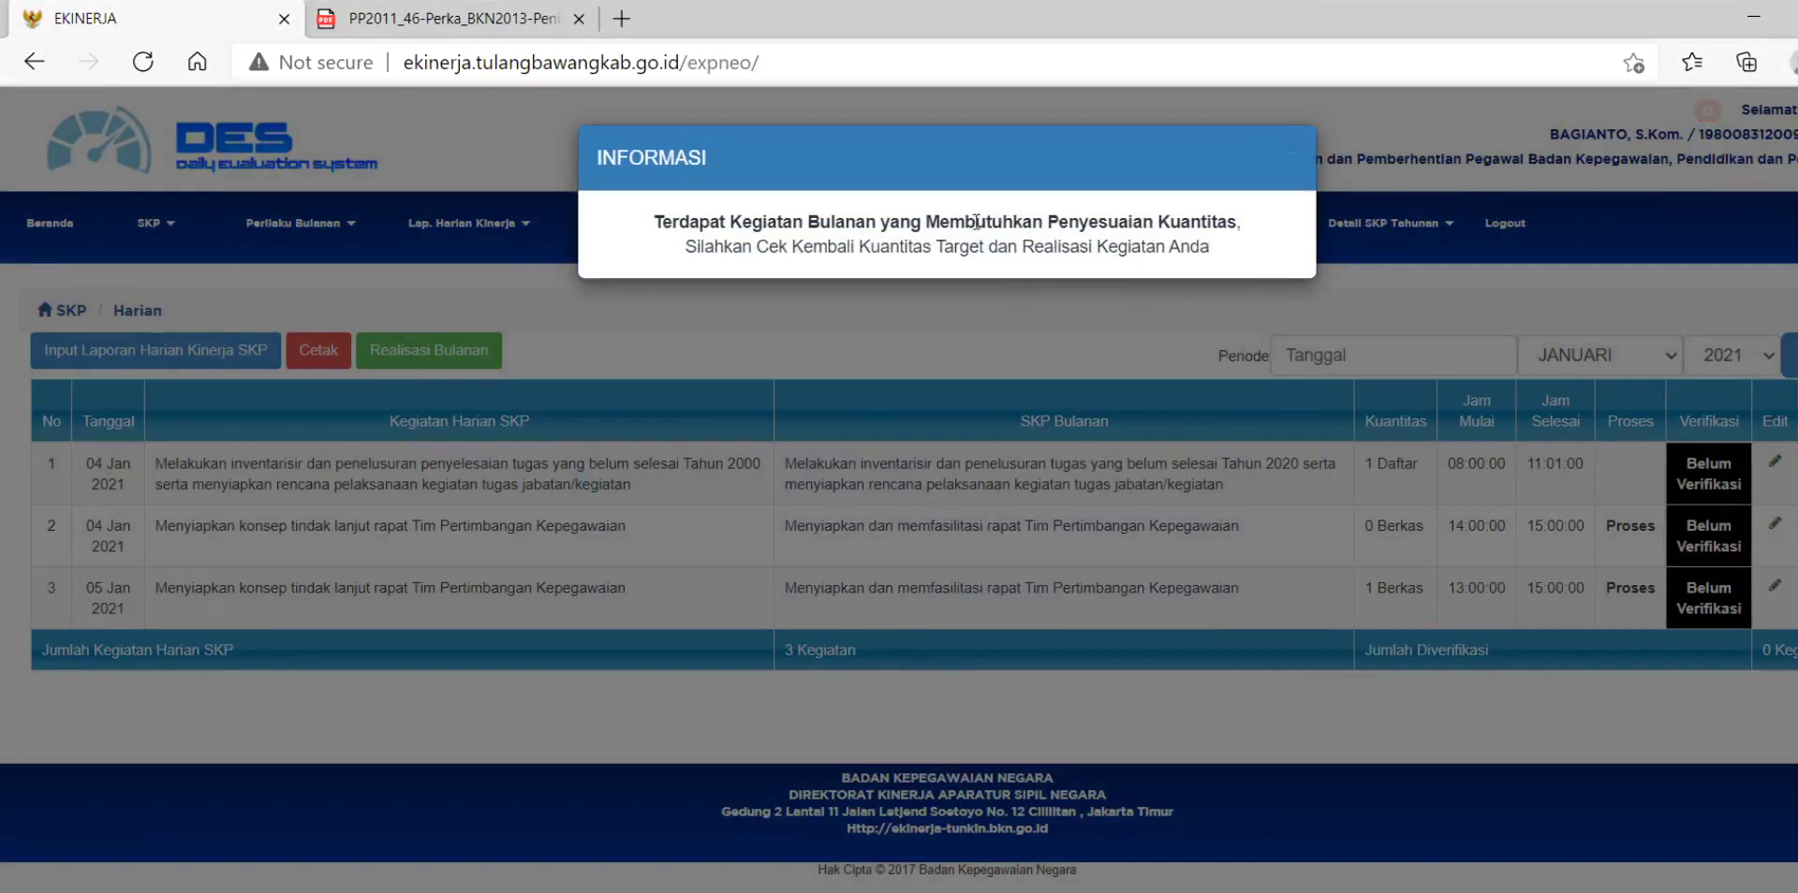
{"action": "left_click", "coordinate": [856, 319]}
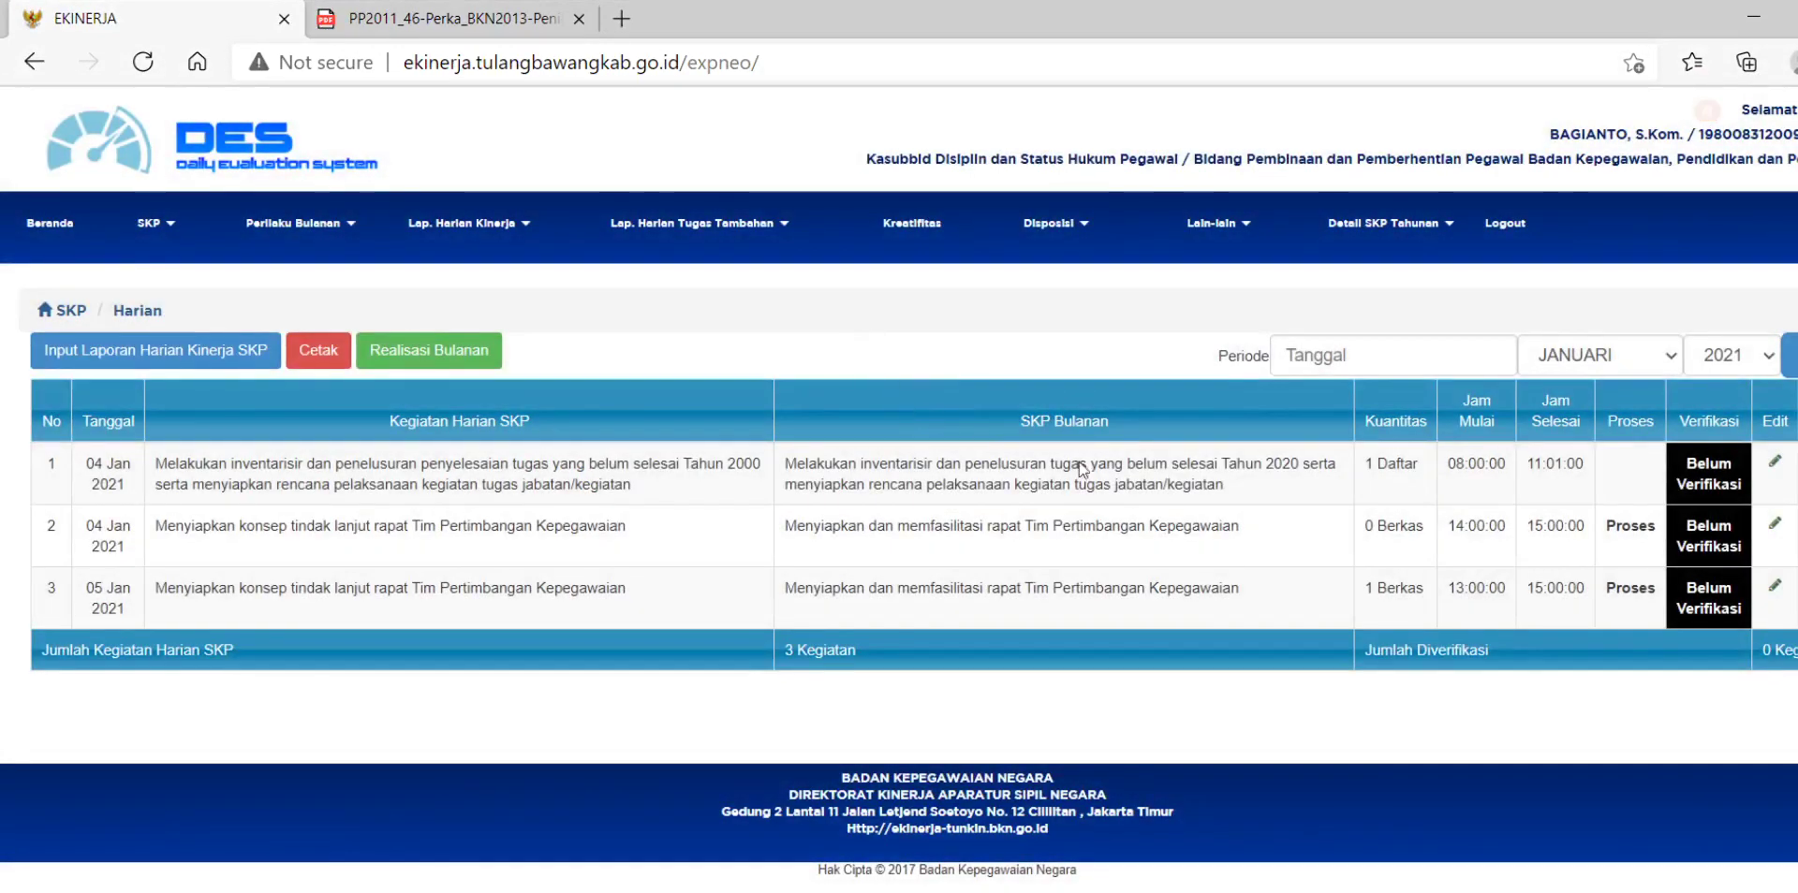
Recheck the January 2021 monthly SKP realisation after the classification correction
{"action": "left_click", "coordinate": [167, 230]}
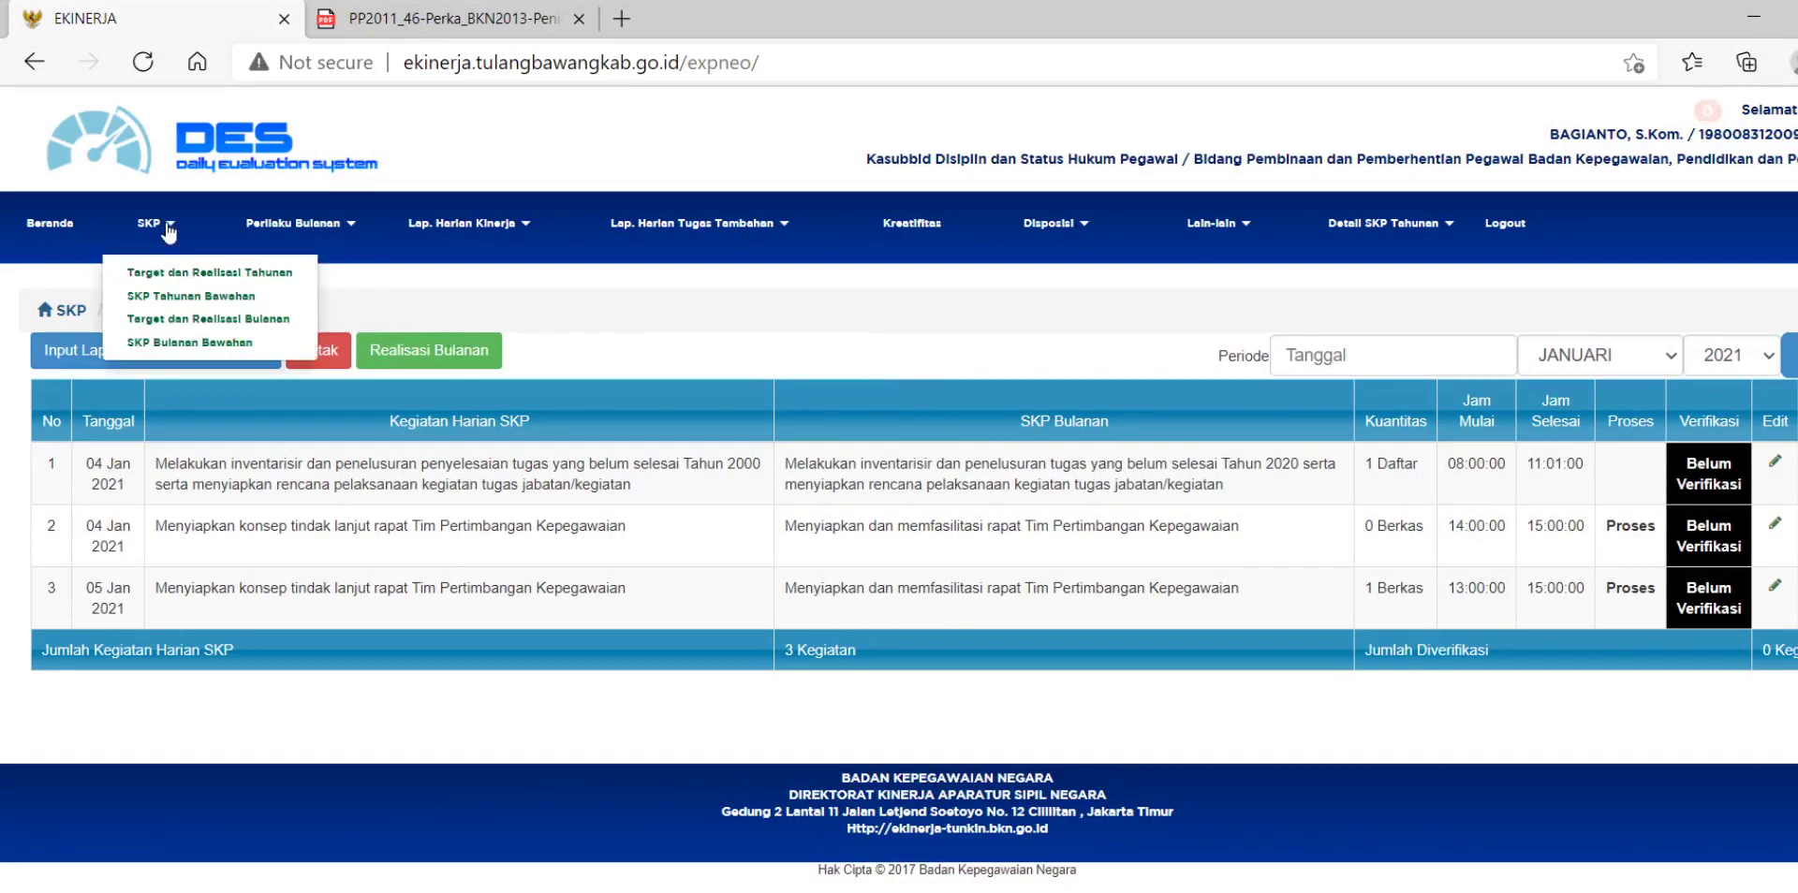
{"action": "left_click", "coordinate": [198, 320]}
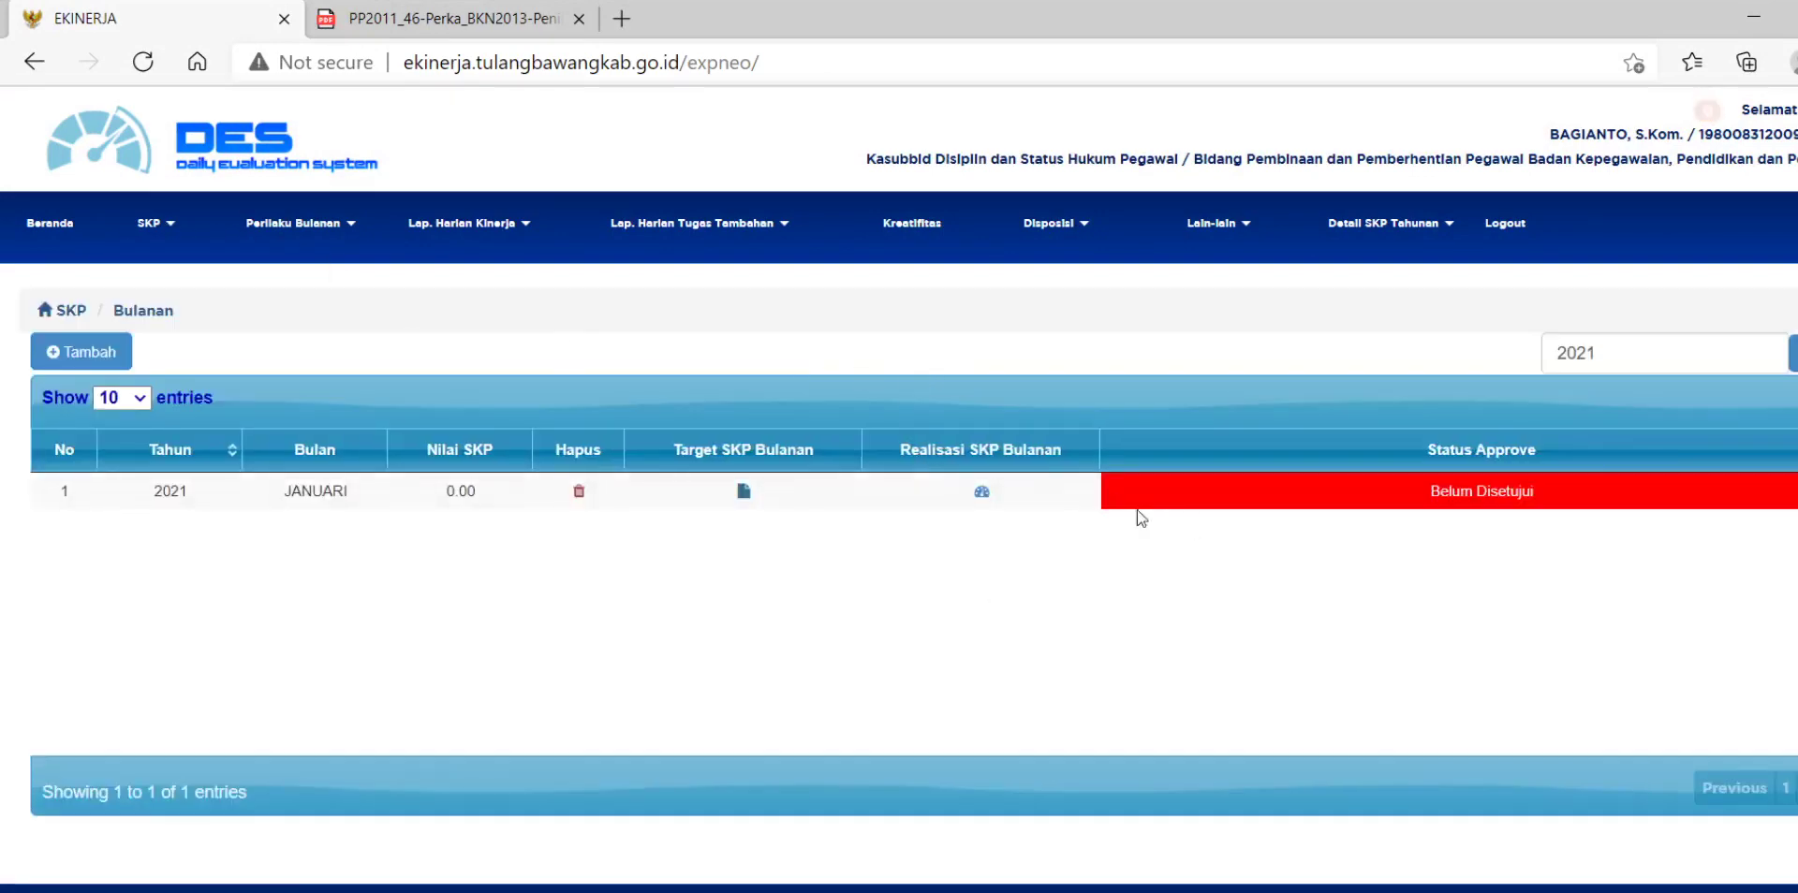
{"action": "left_click", "coordinate": [984, 492]}
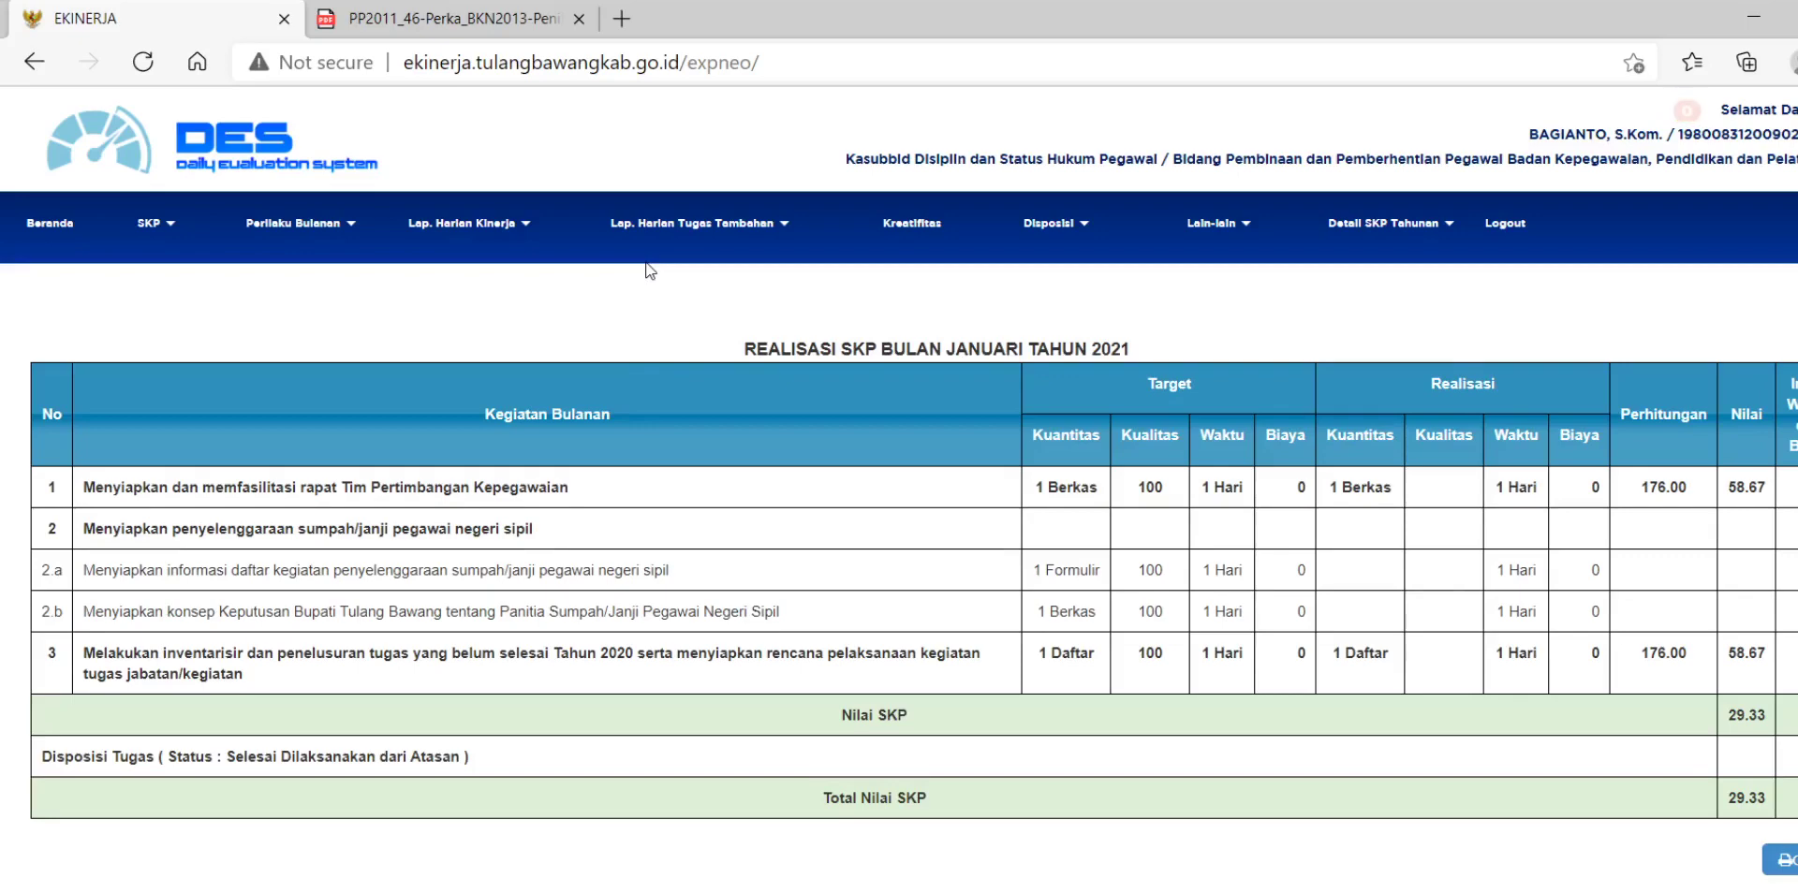
{"action": "left_click", "coordinate": [168, 232]}
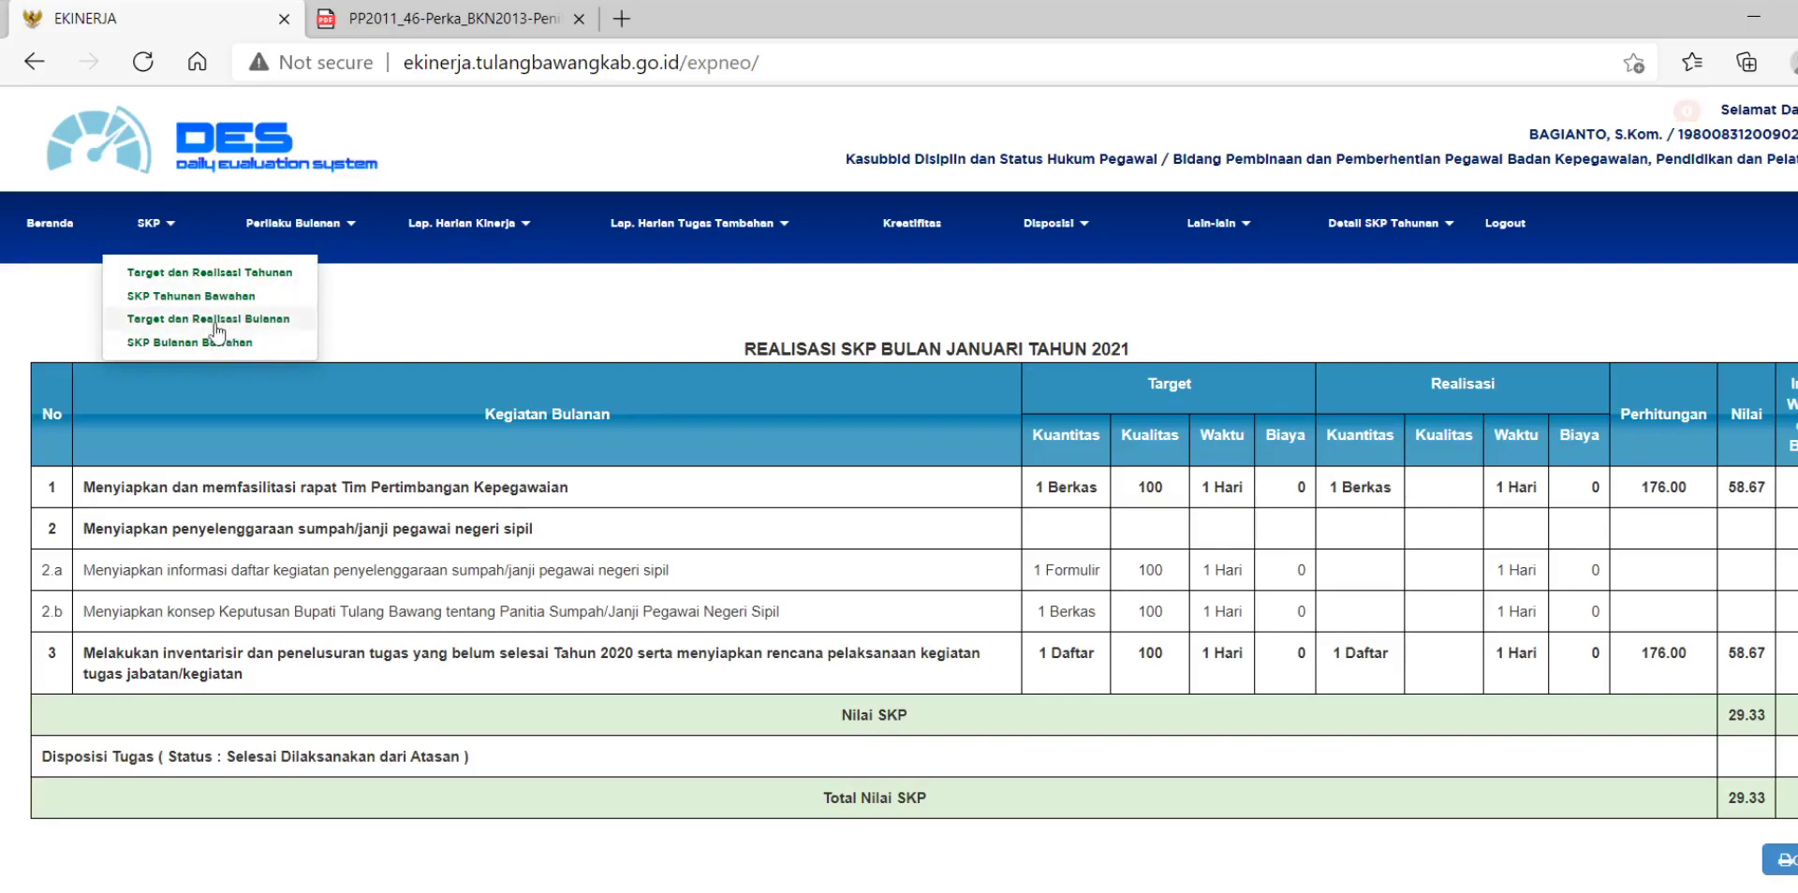
{"action": "left_click", "coordinate": [347, 228]}
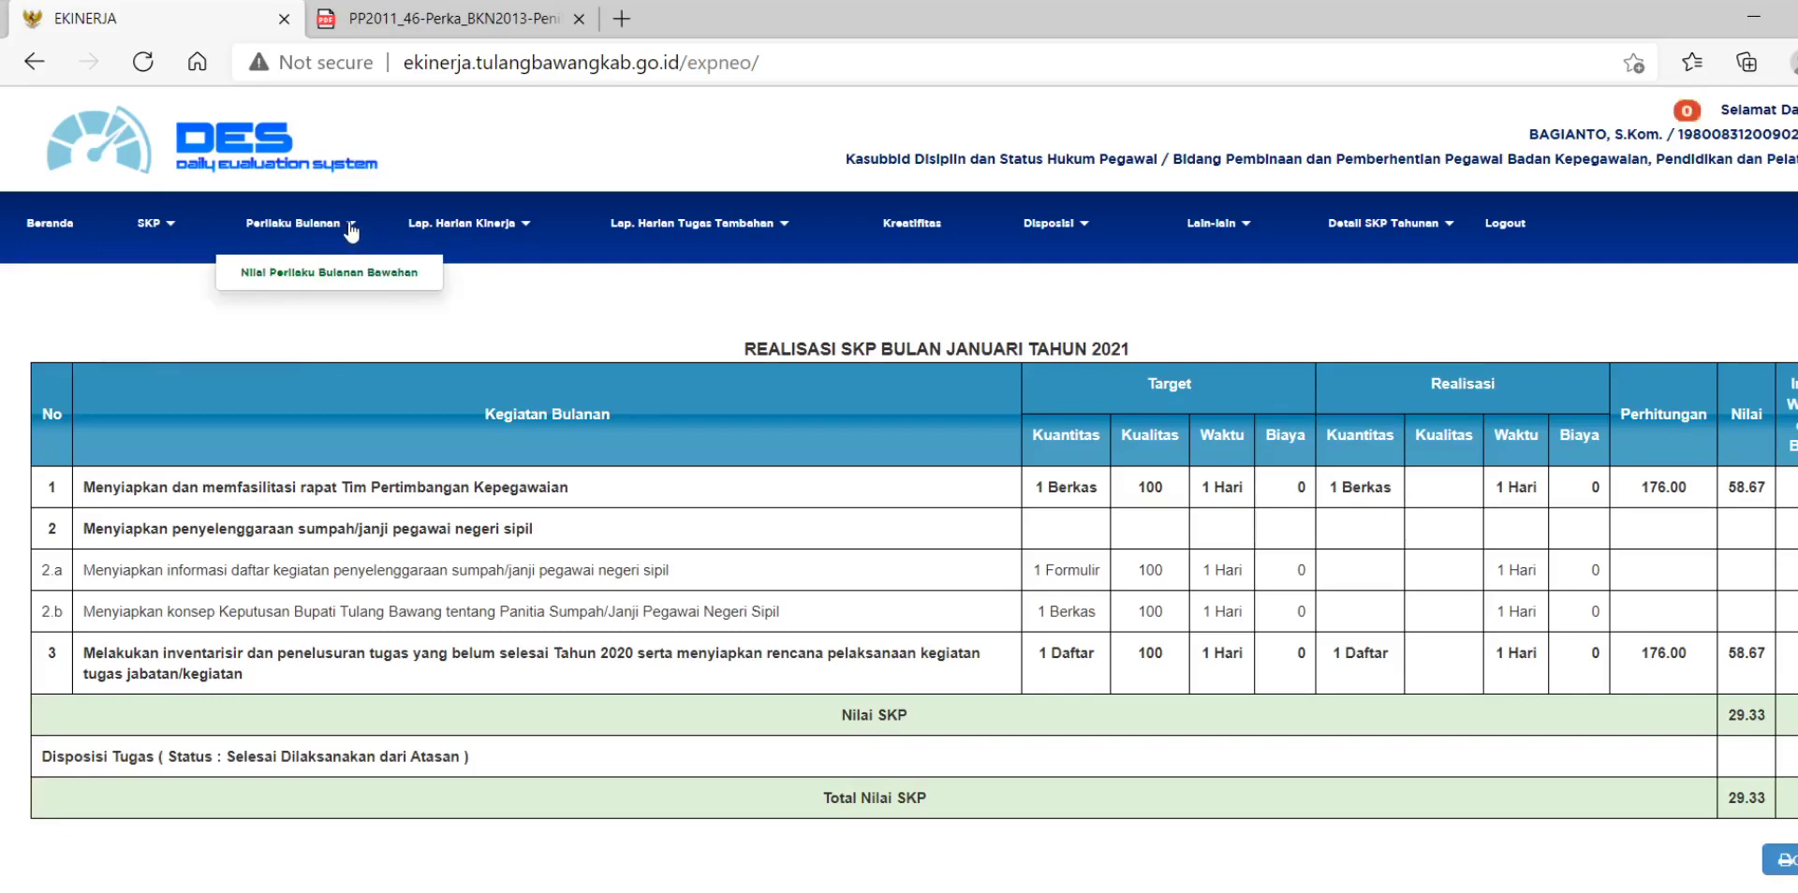
{"action": "left_click", "coordinate": [498, 228]}
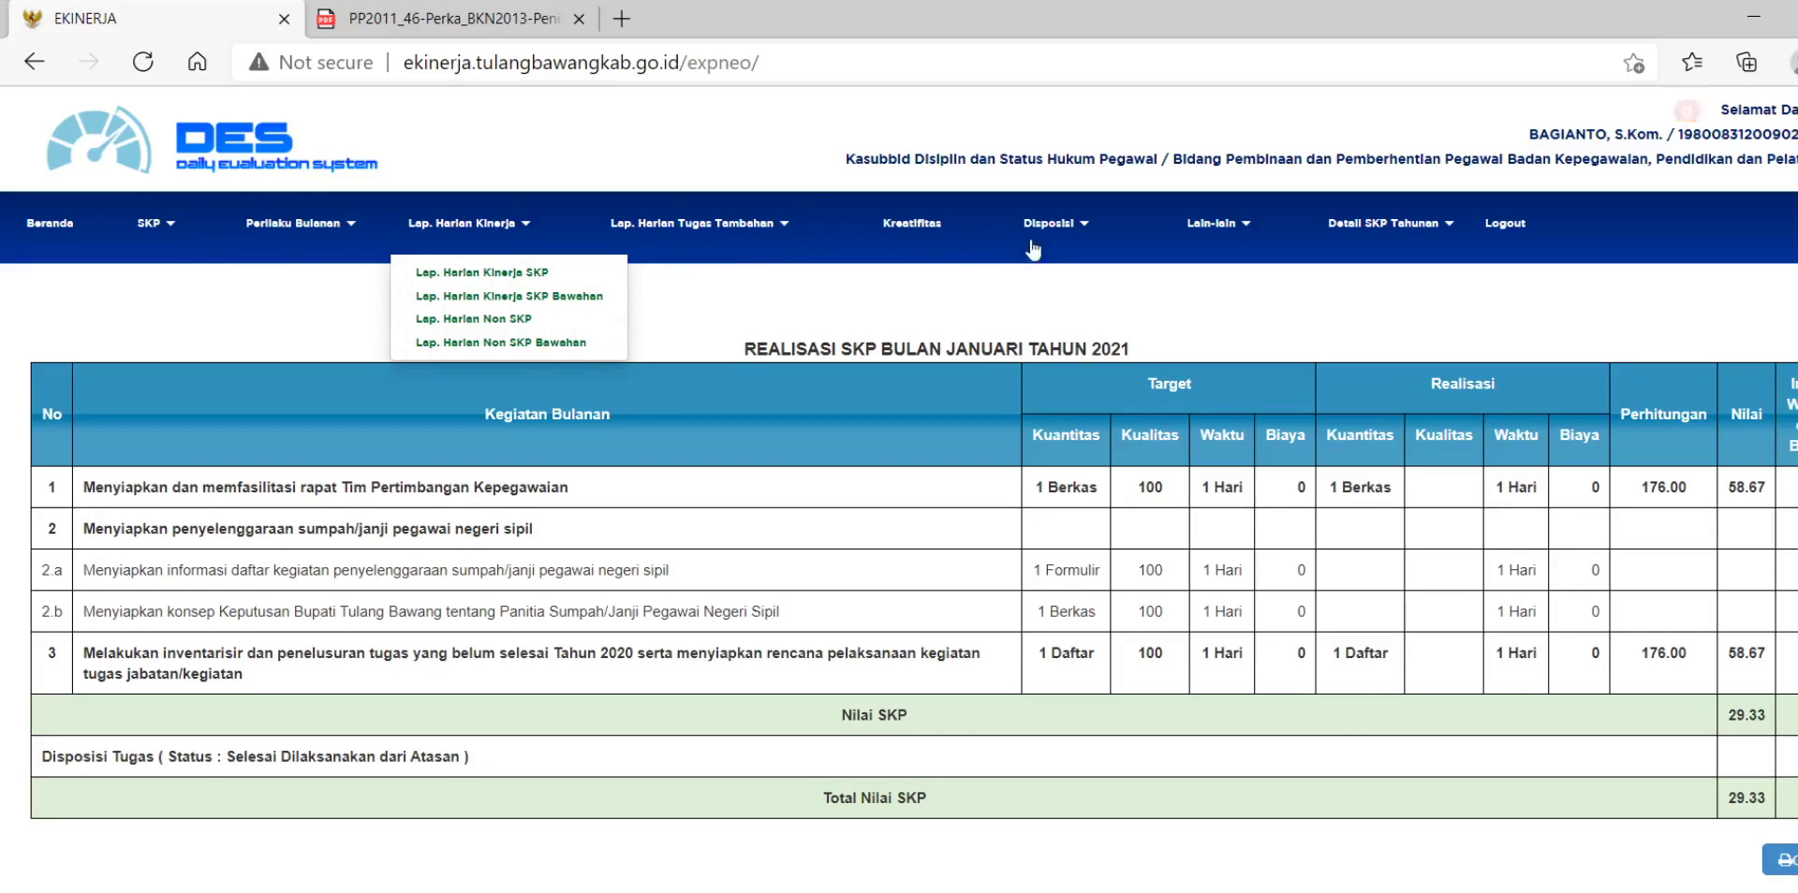
{"action": "left_click", "coordinate": [1248, 231]}
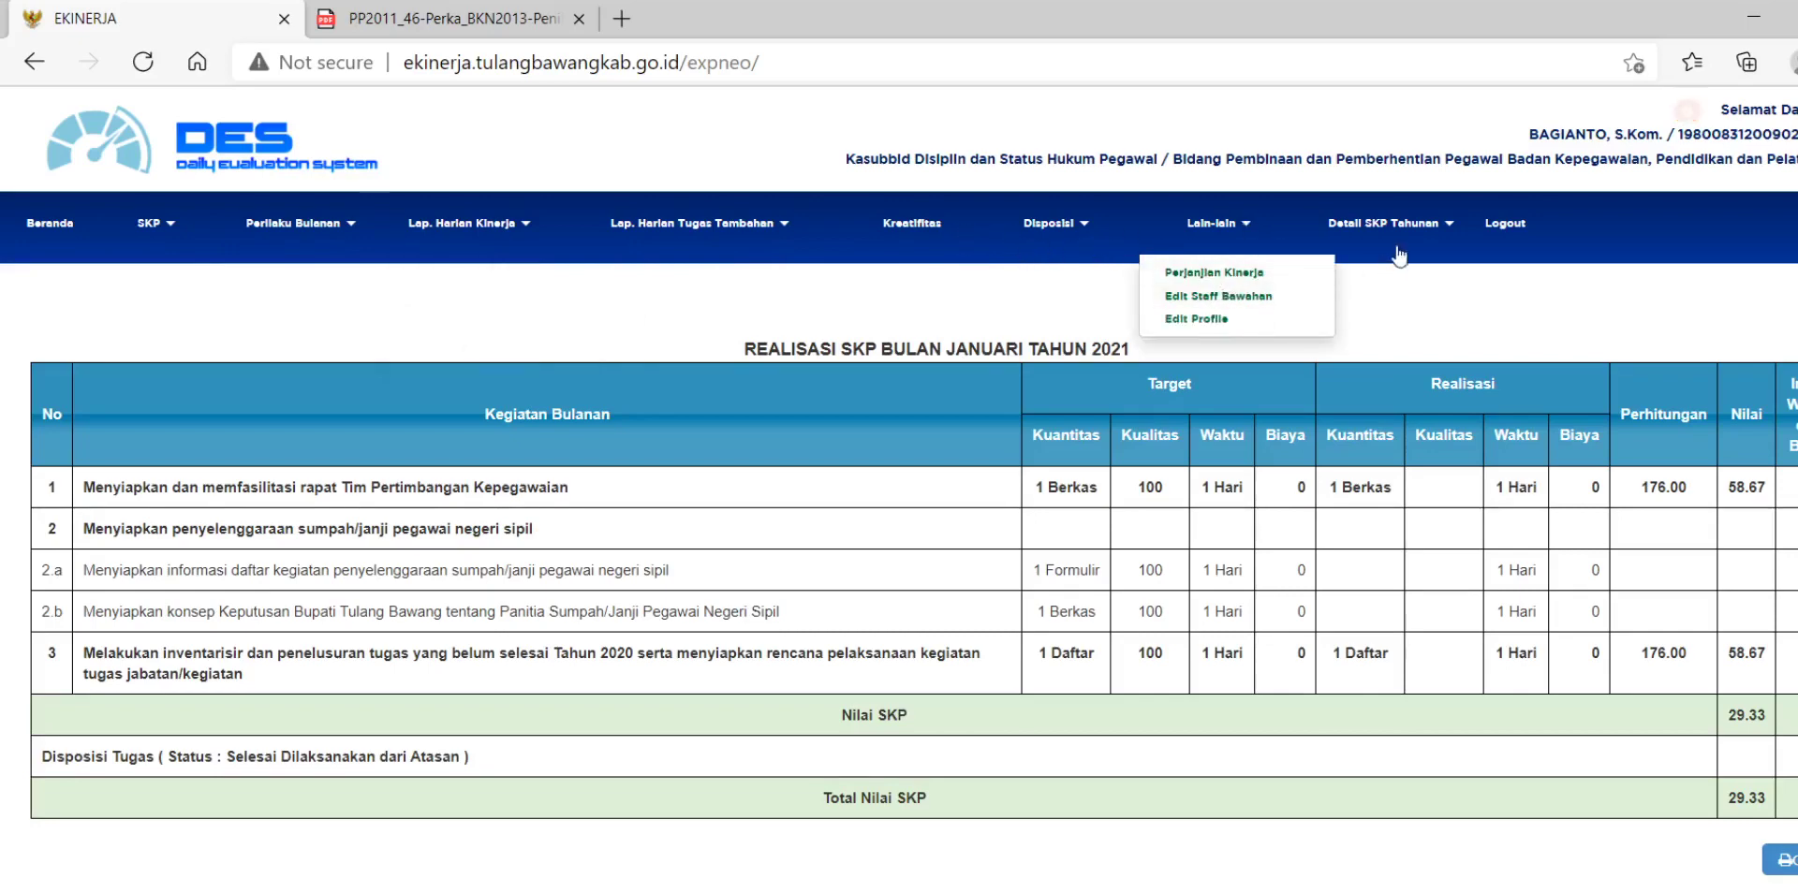
{"action": "left_click", "coordinate": [1452, 234]}
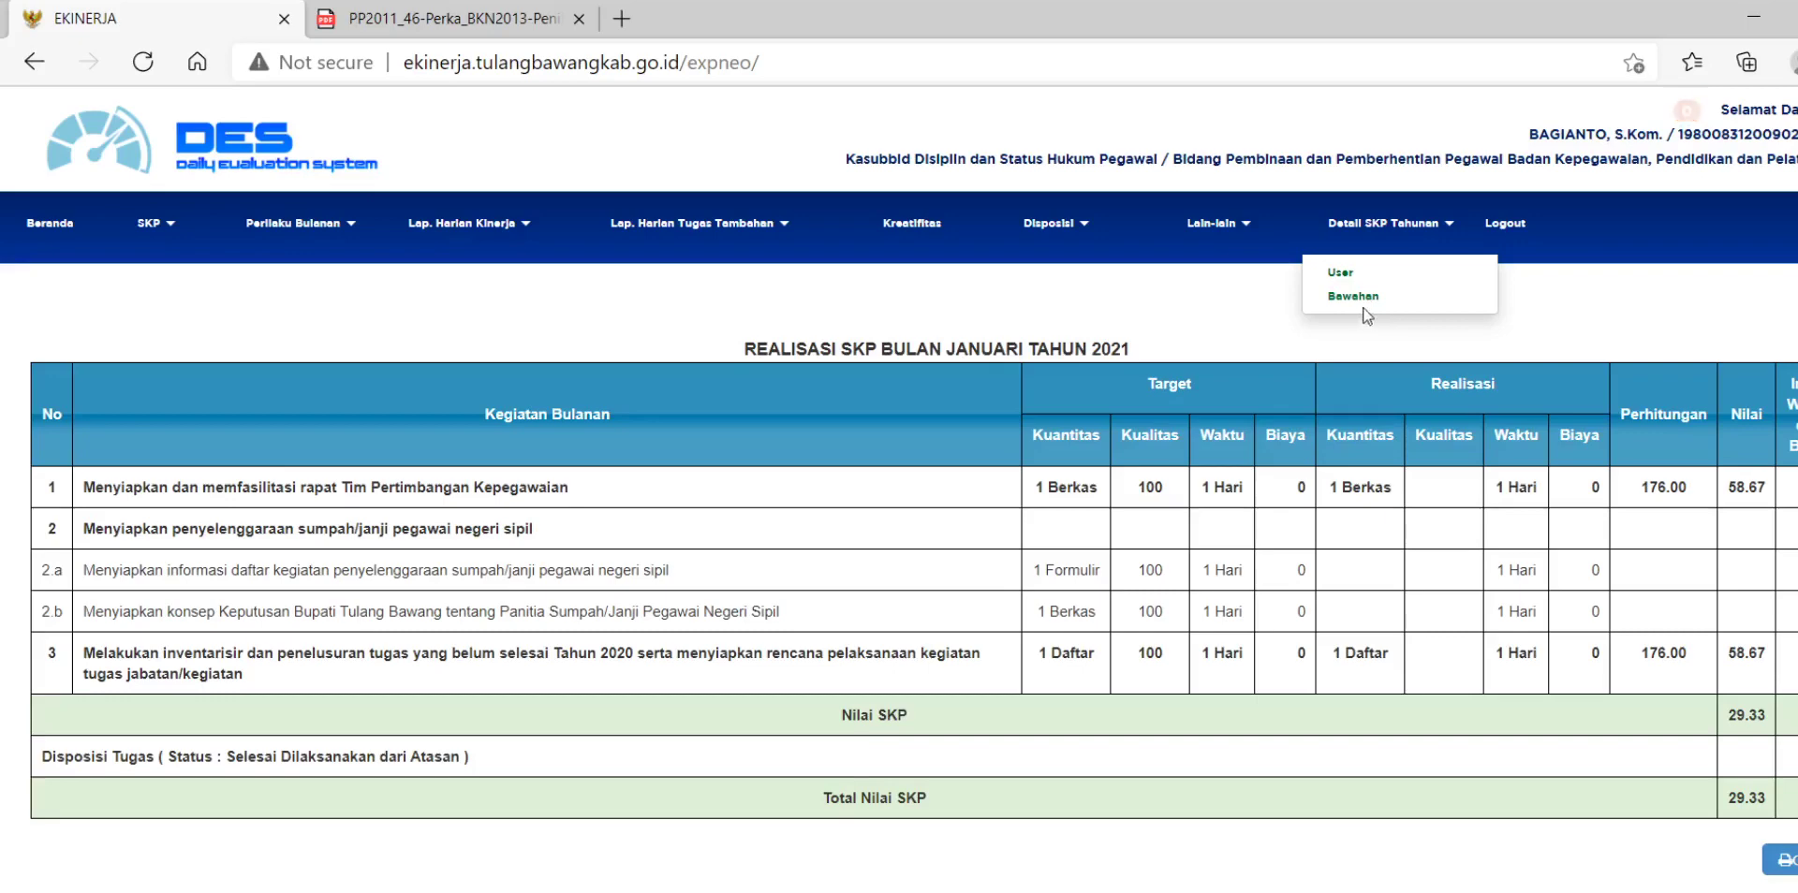
{"action": "left_click", "coordinate": [342, 230]}
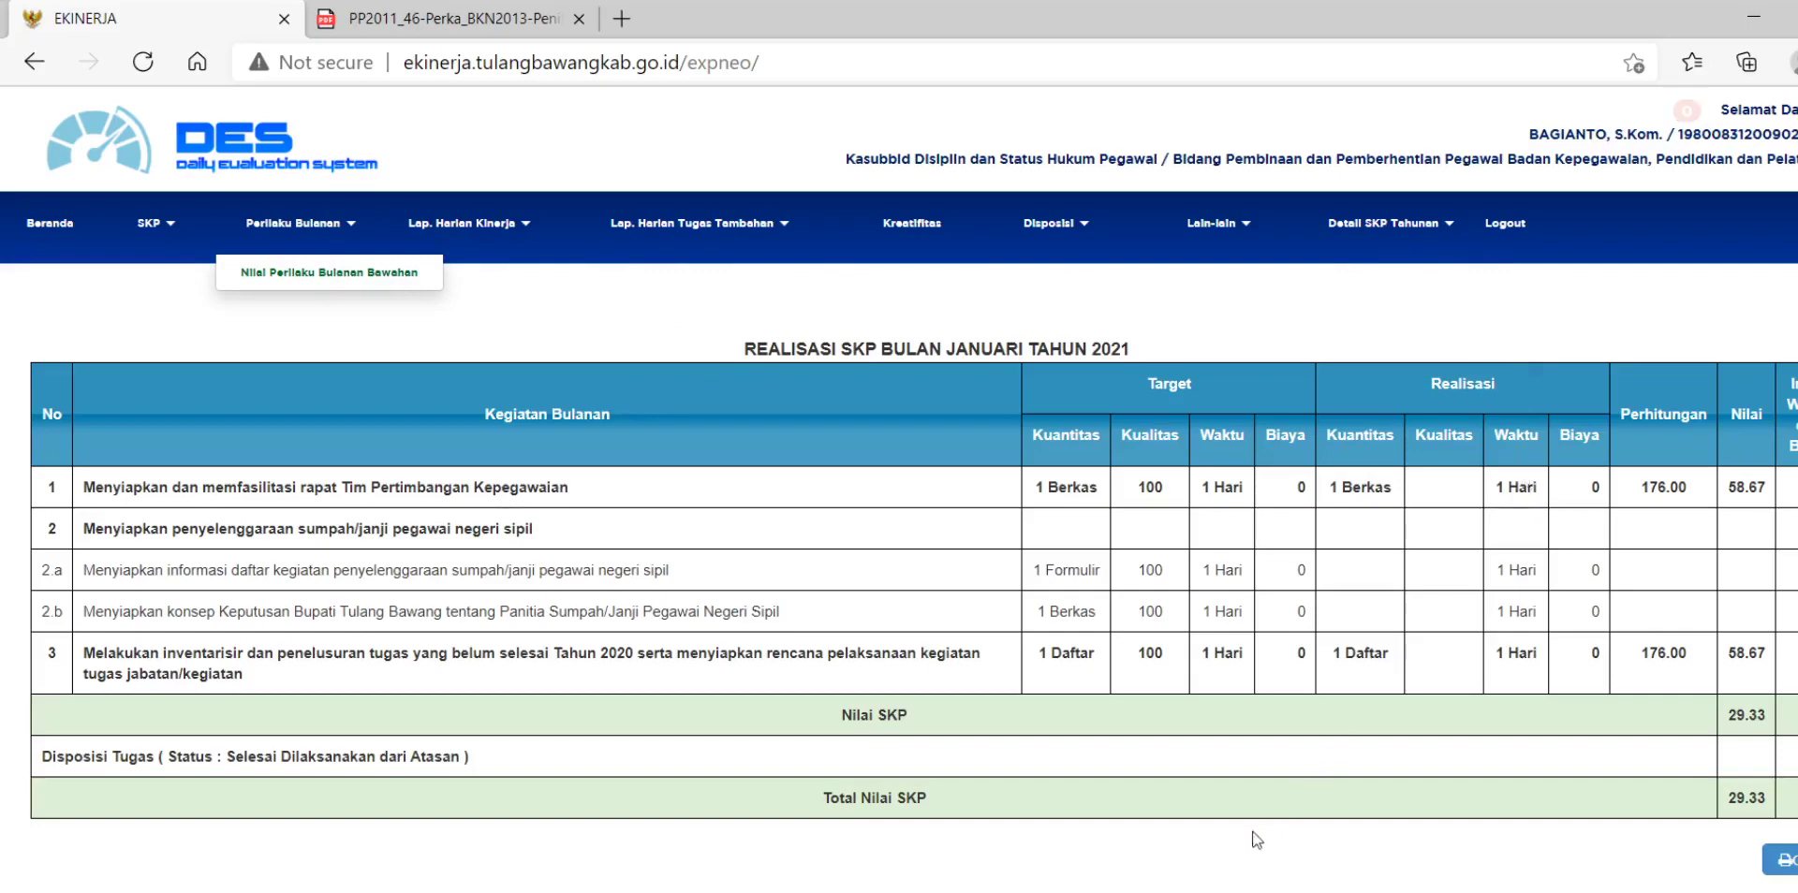
Log out of the e-Kinerja account
{"action": "left_click", "coordinate": [1510, 226]}
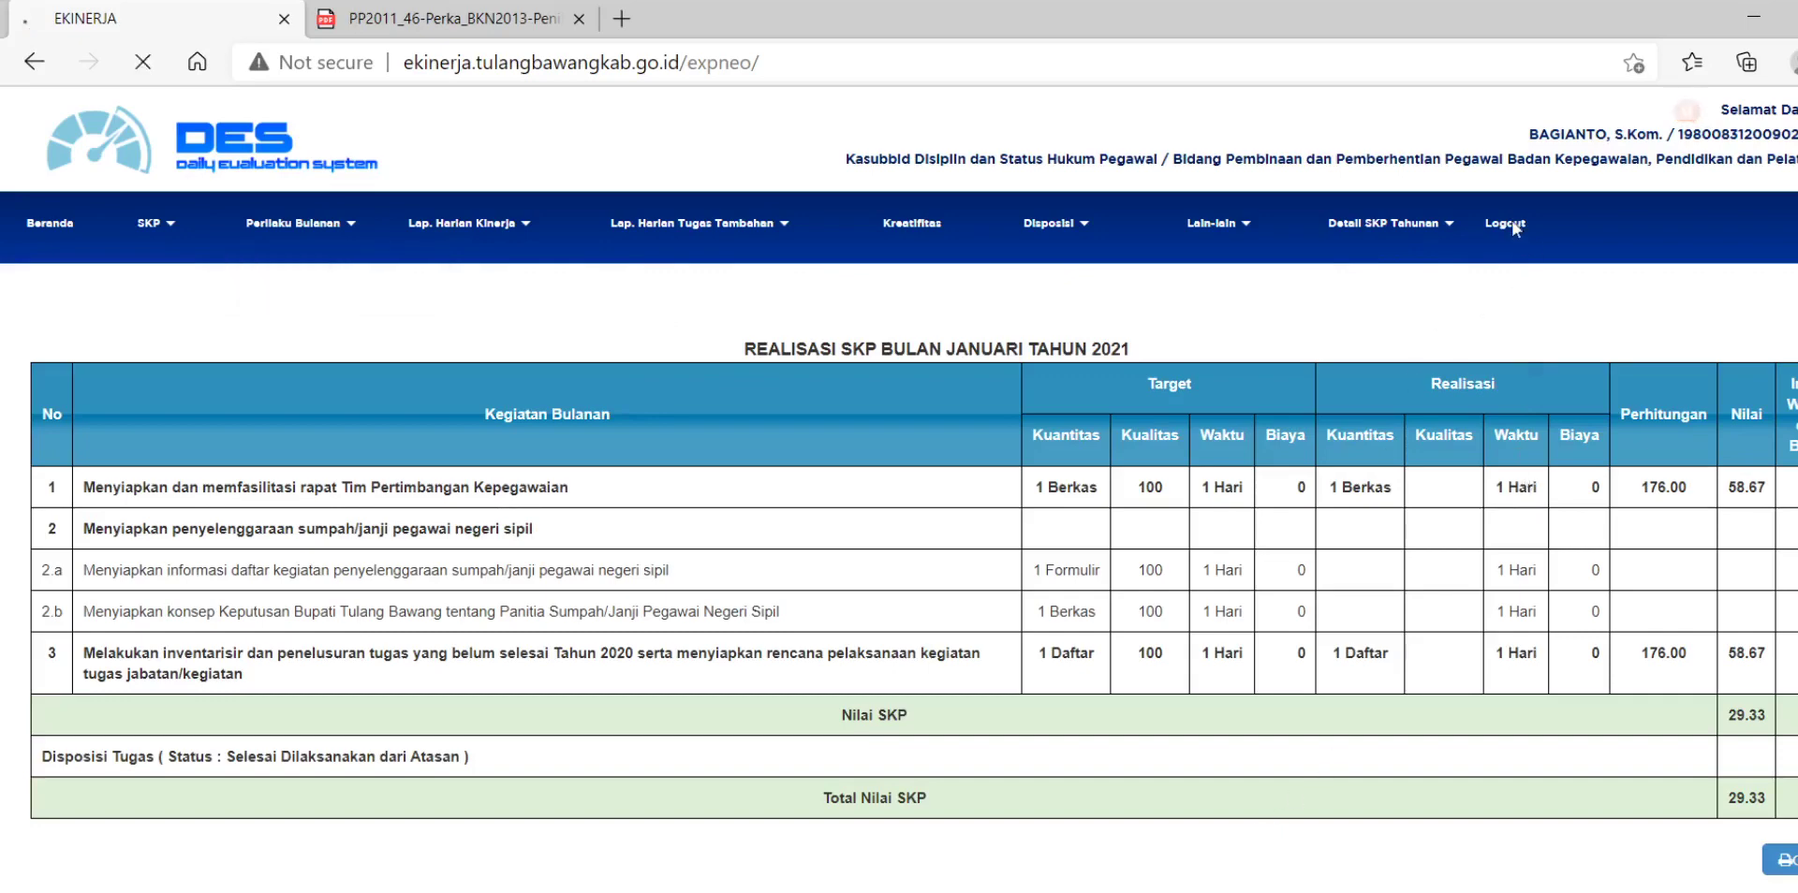